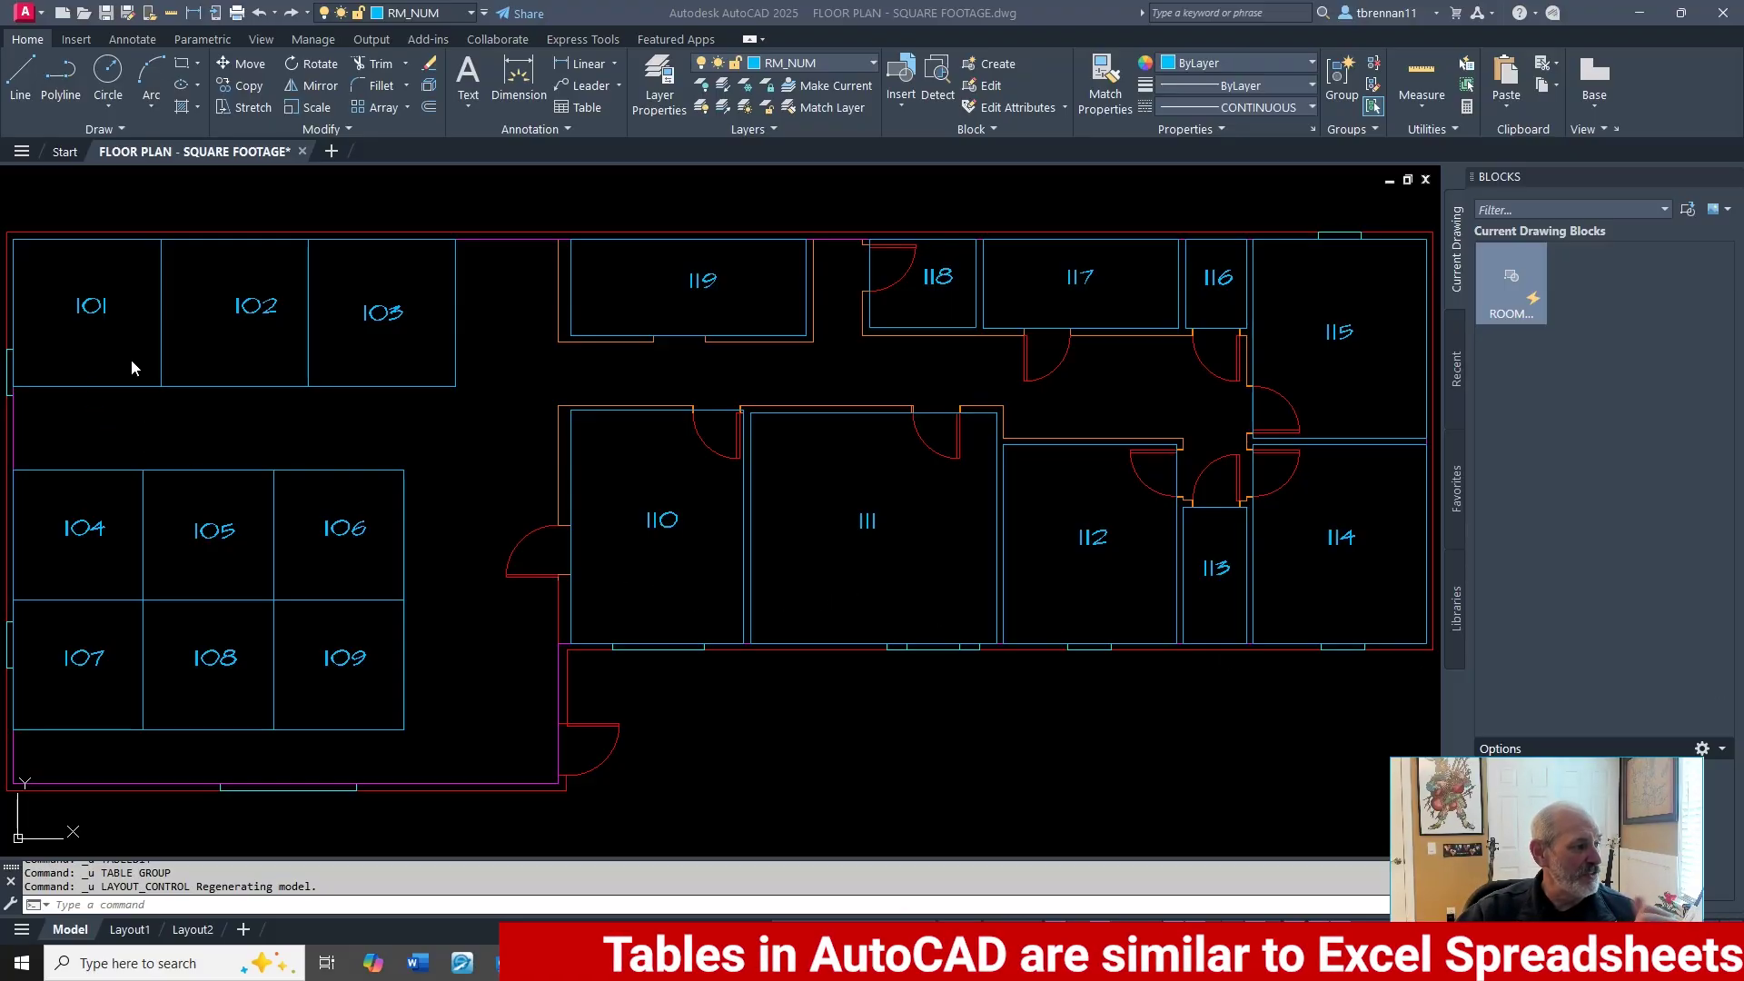
Highlight the area outlines of rooms 101, 102 and 103, and clear the selection
{"action": "left_click", "coordinate": [104, 360]}
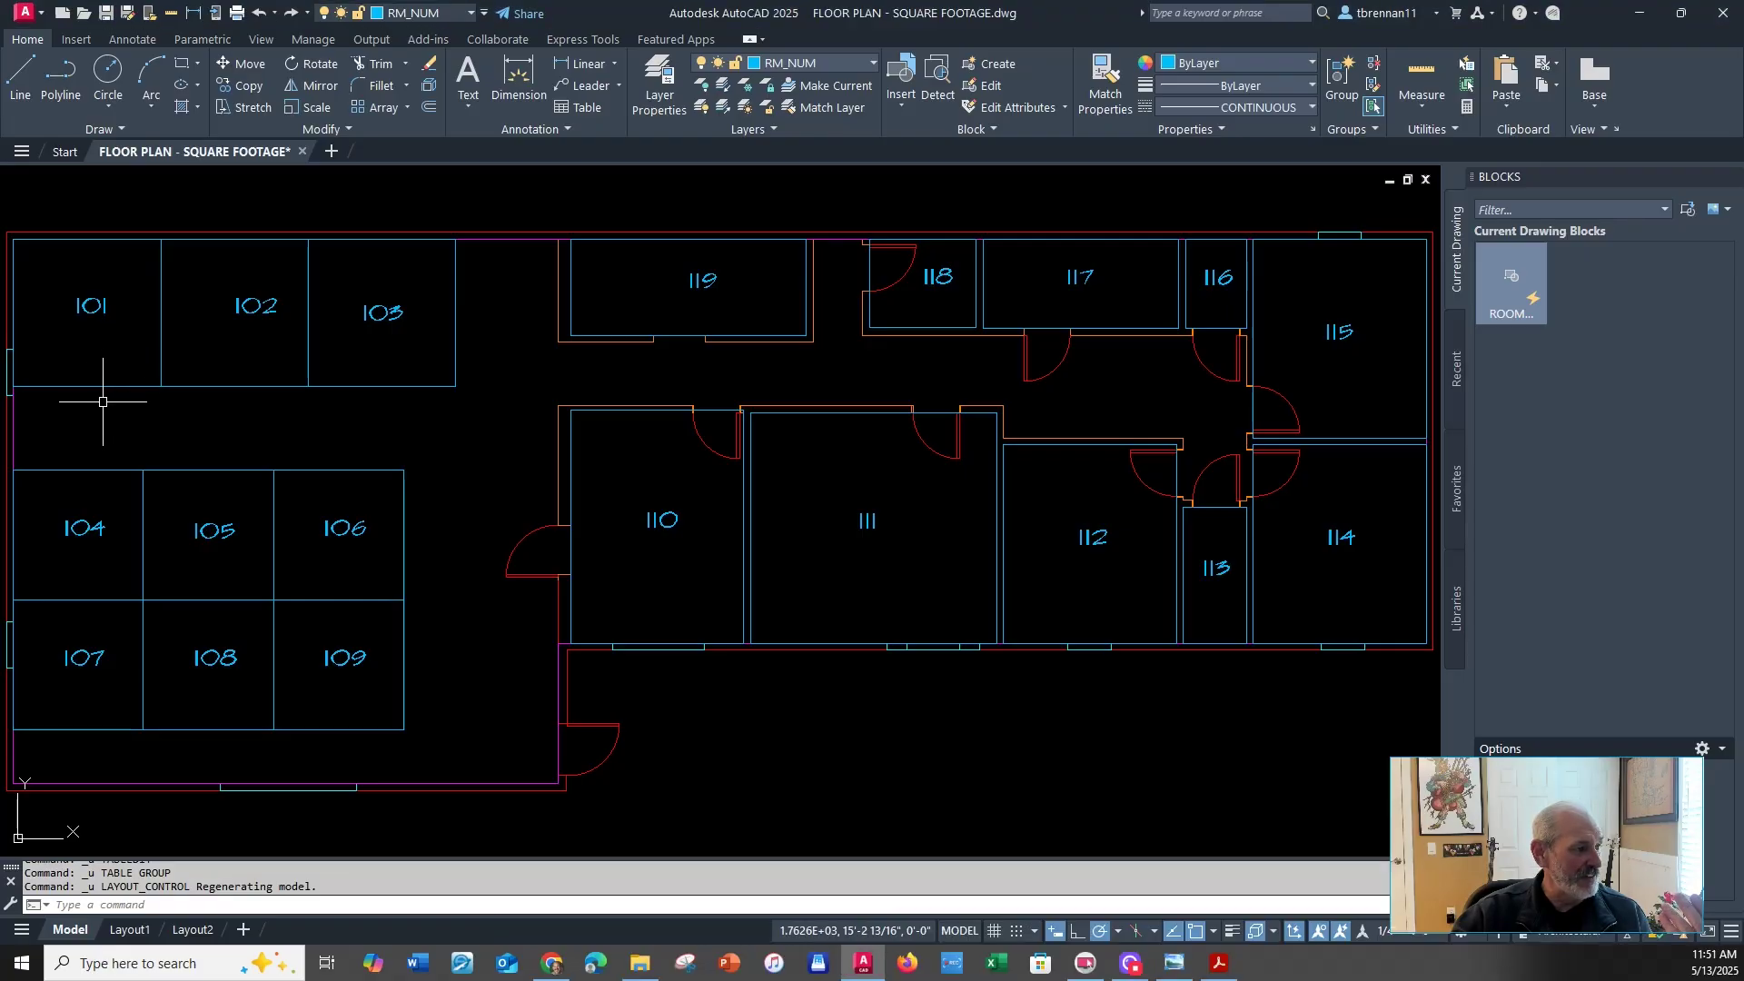
{"action": "left_click", "coordinate": [107, 386]}
{"action": "left_click", "coordinate": [215, 387]}
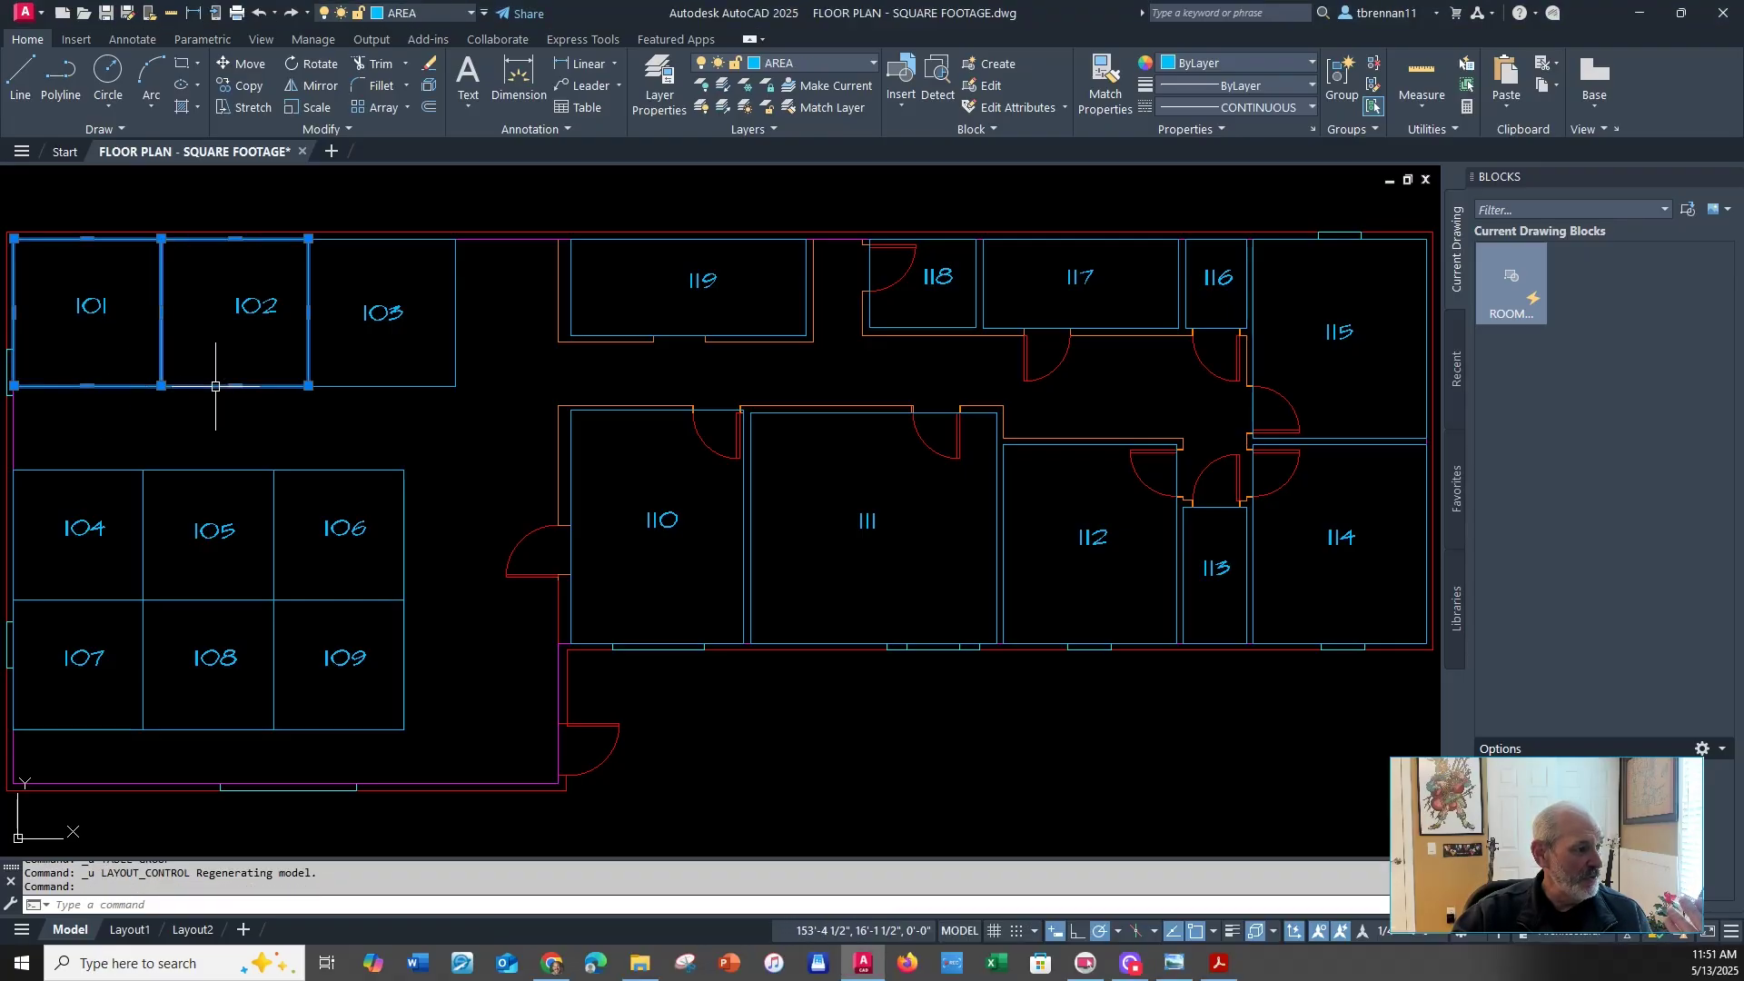
{"action": "left_click", "coordinate": [393, 387]}
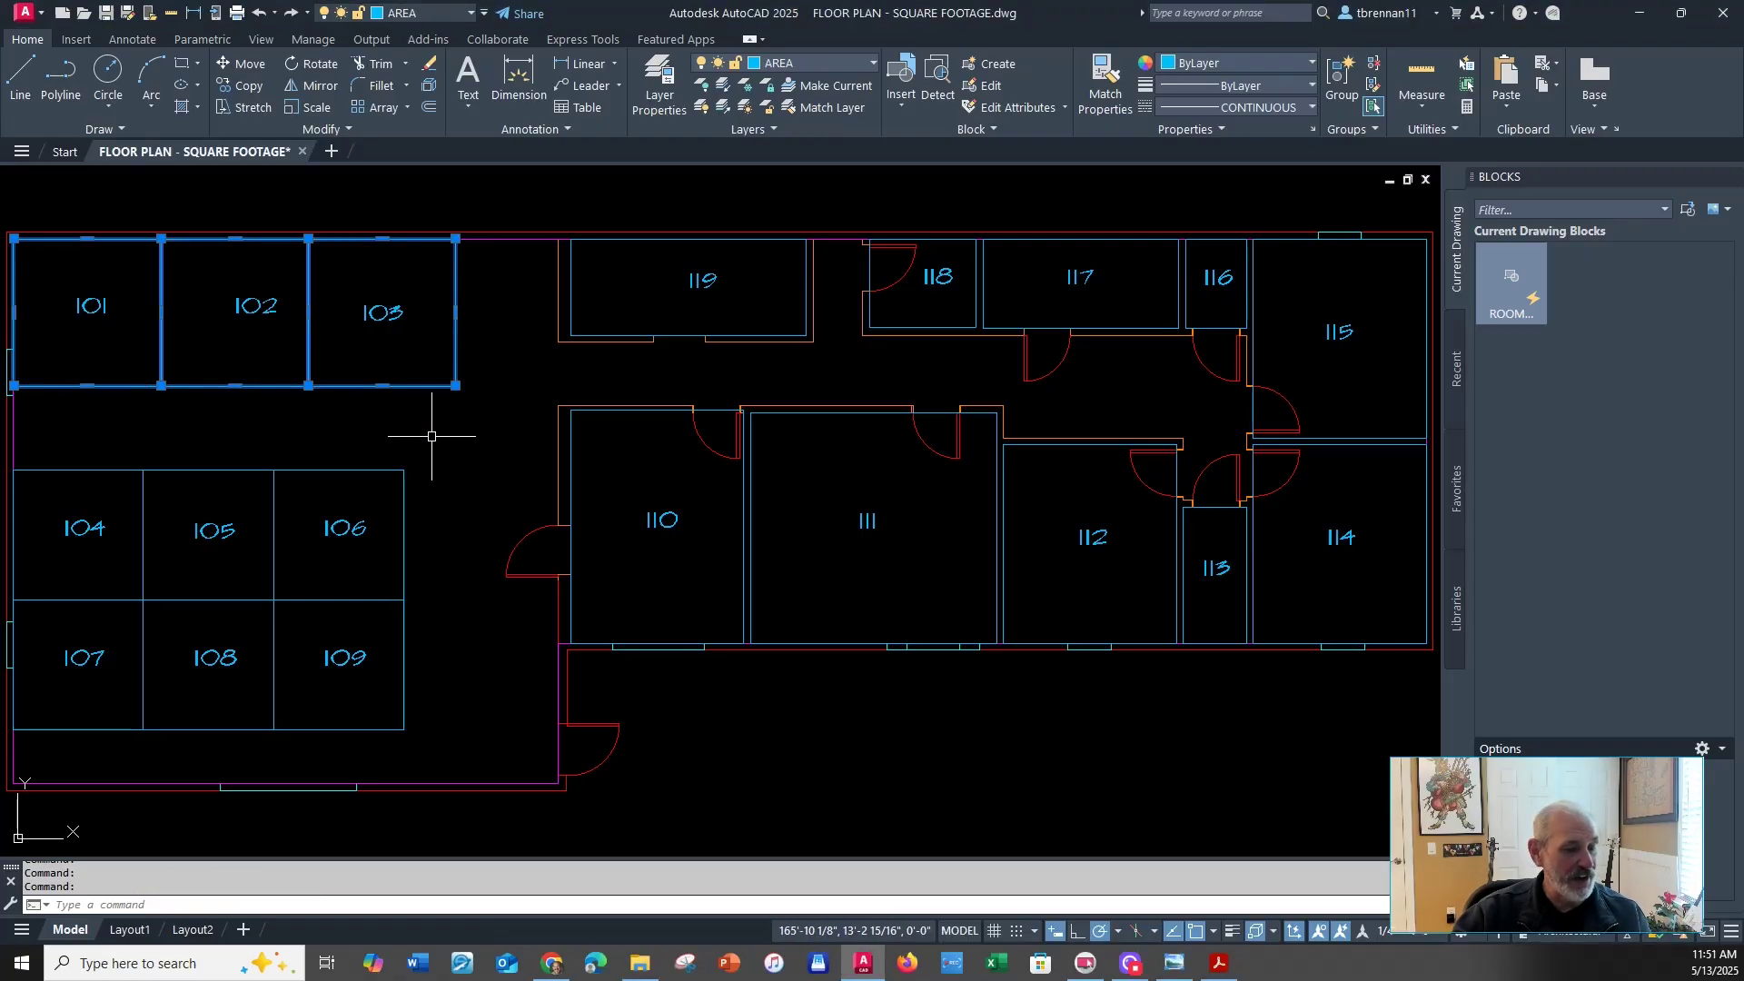
{"action": "key", "text": "Escape"}
Examine the area value in the properties of room 101's outline, and close the properties
{"action": "left_click", "coordinate": [80, 387]}
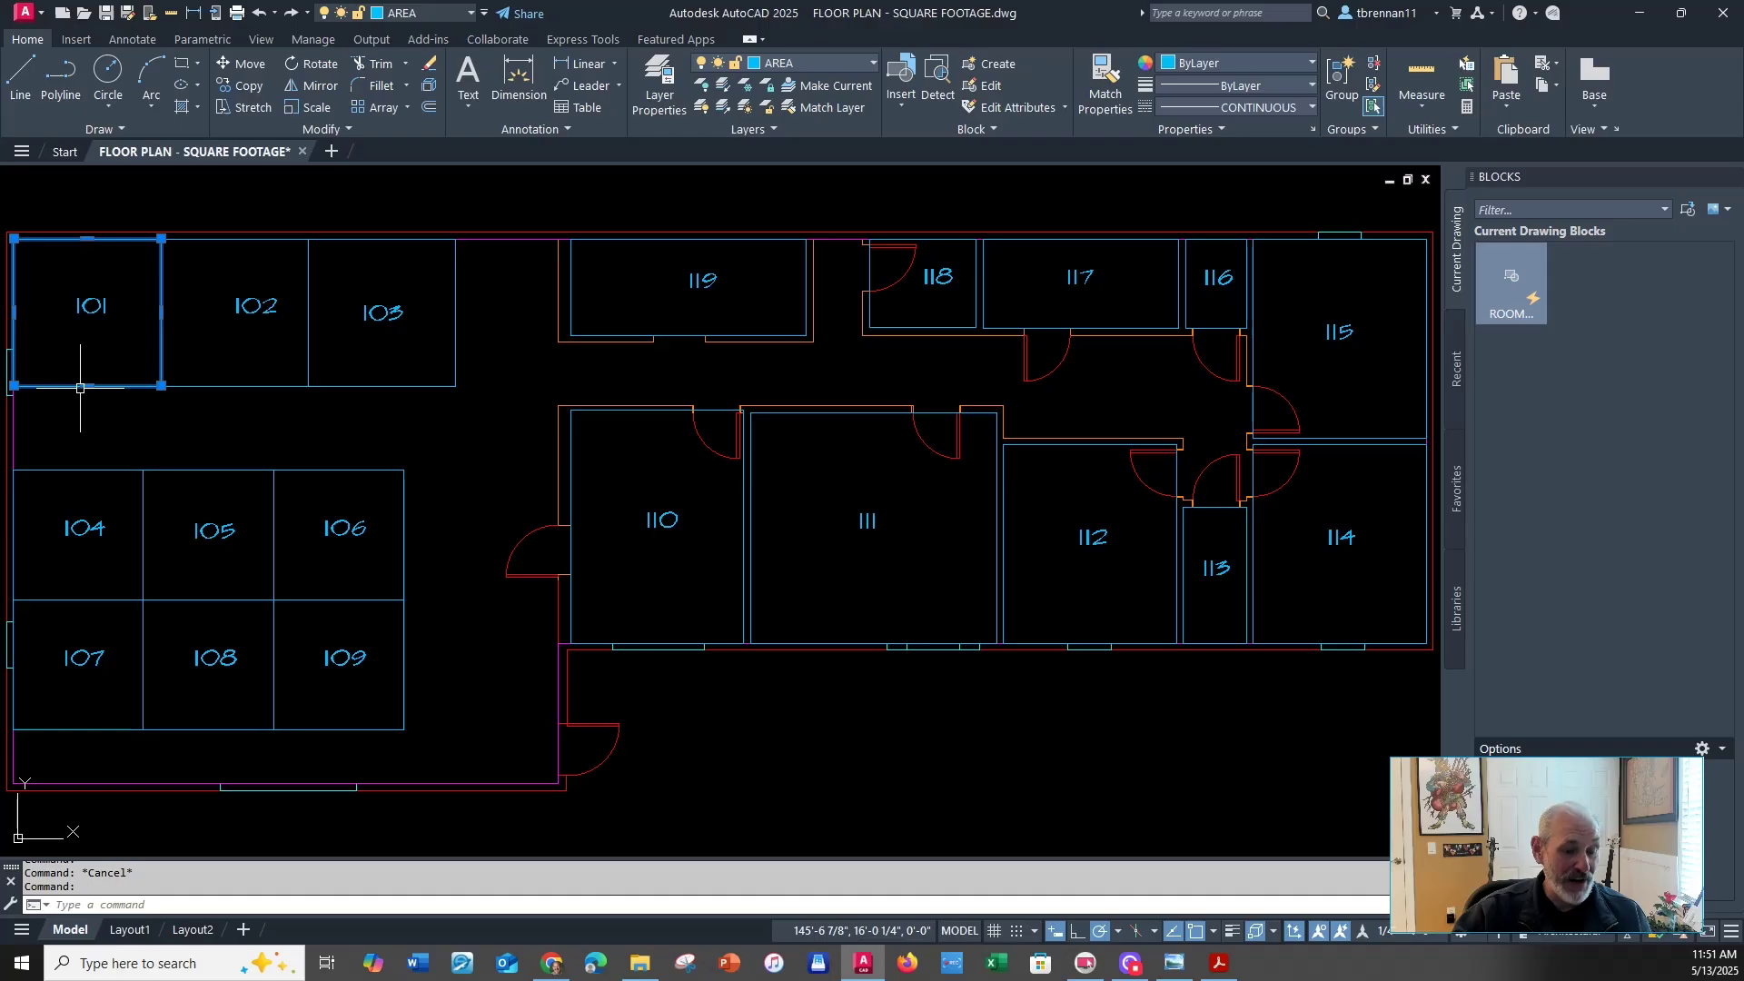
{"action": "key", "text": "ctrl+1"}
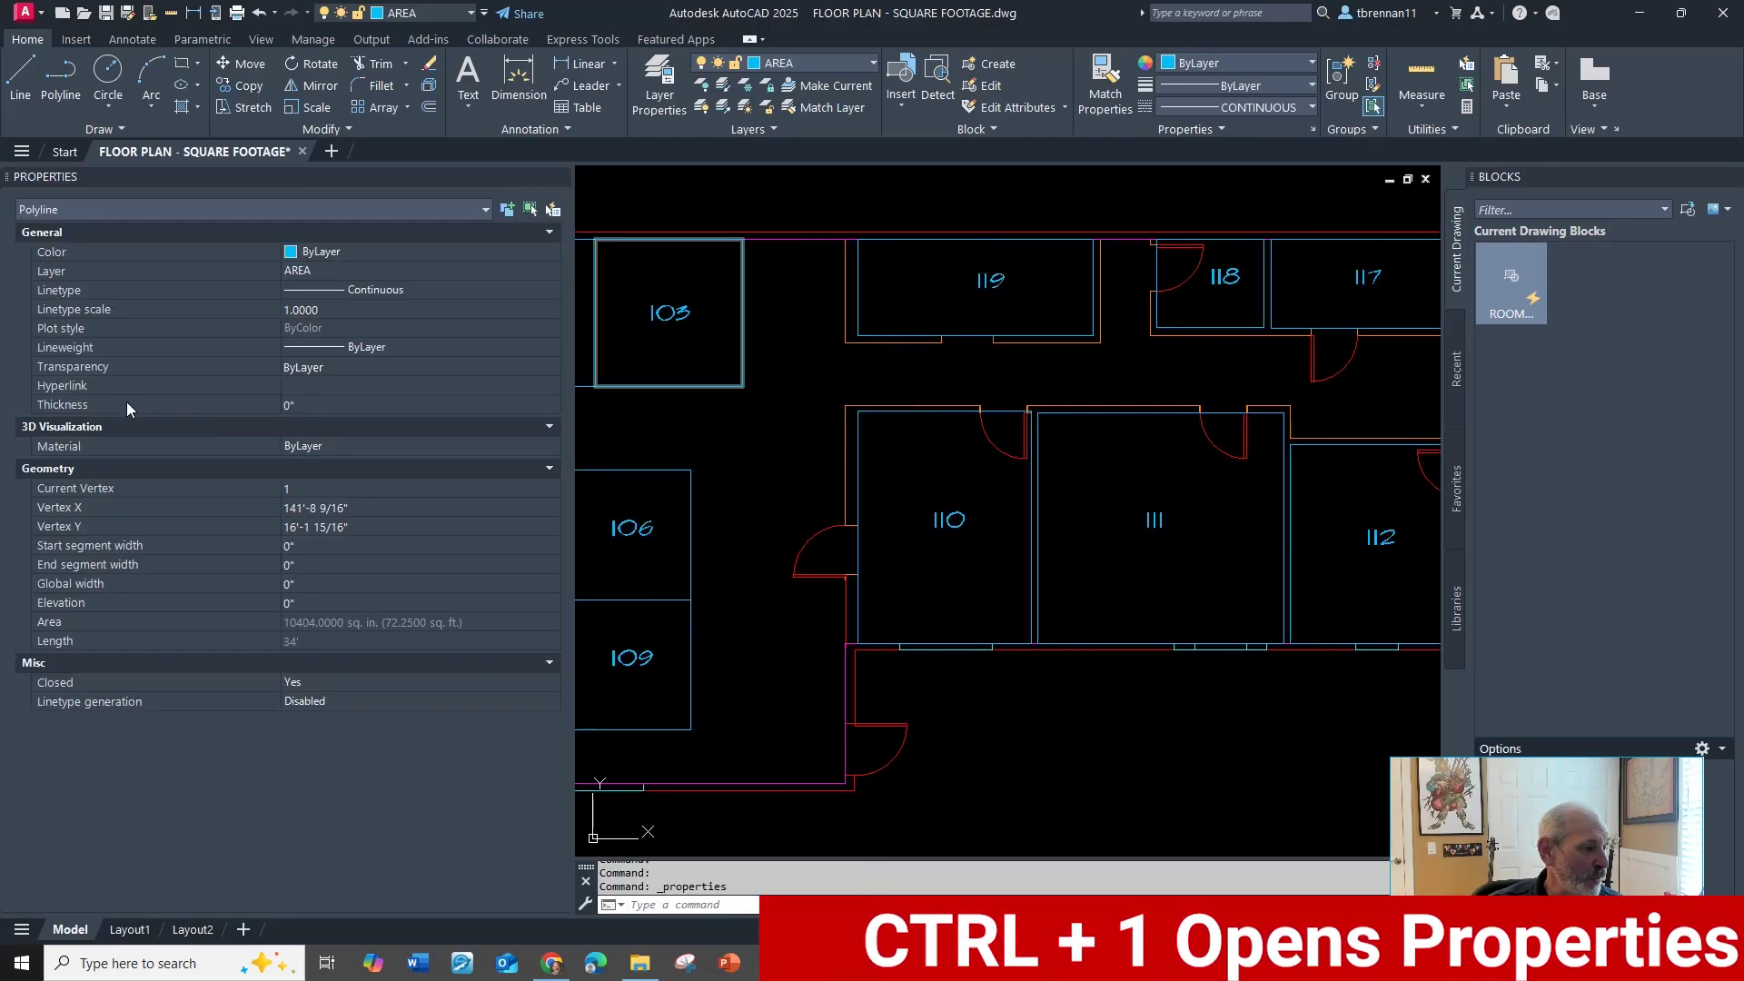
{"action": "left_click", "coordinate": [477, 625]}
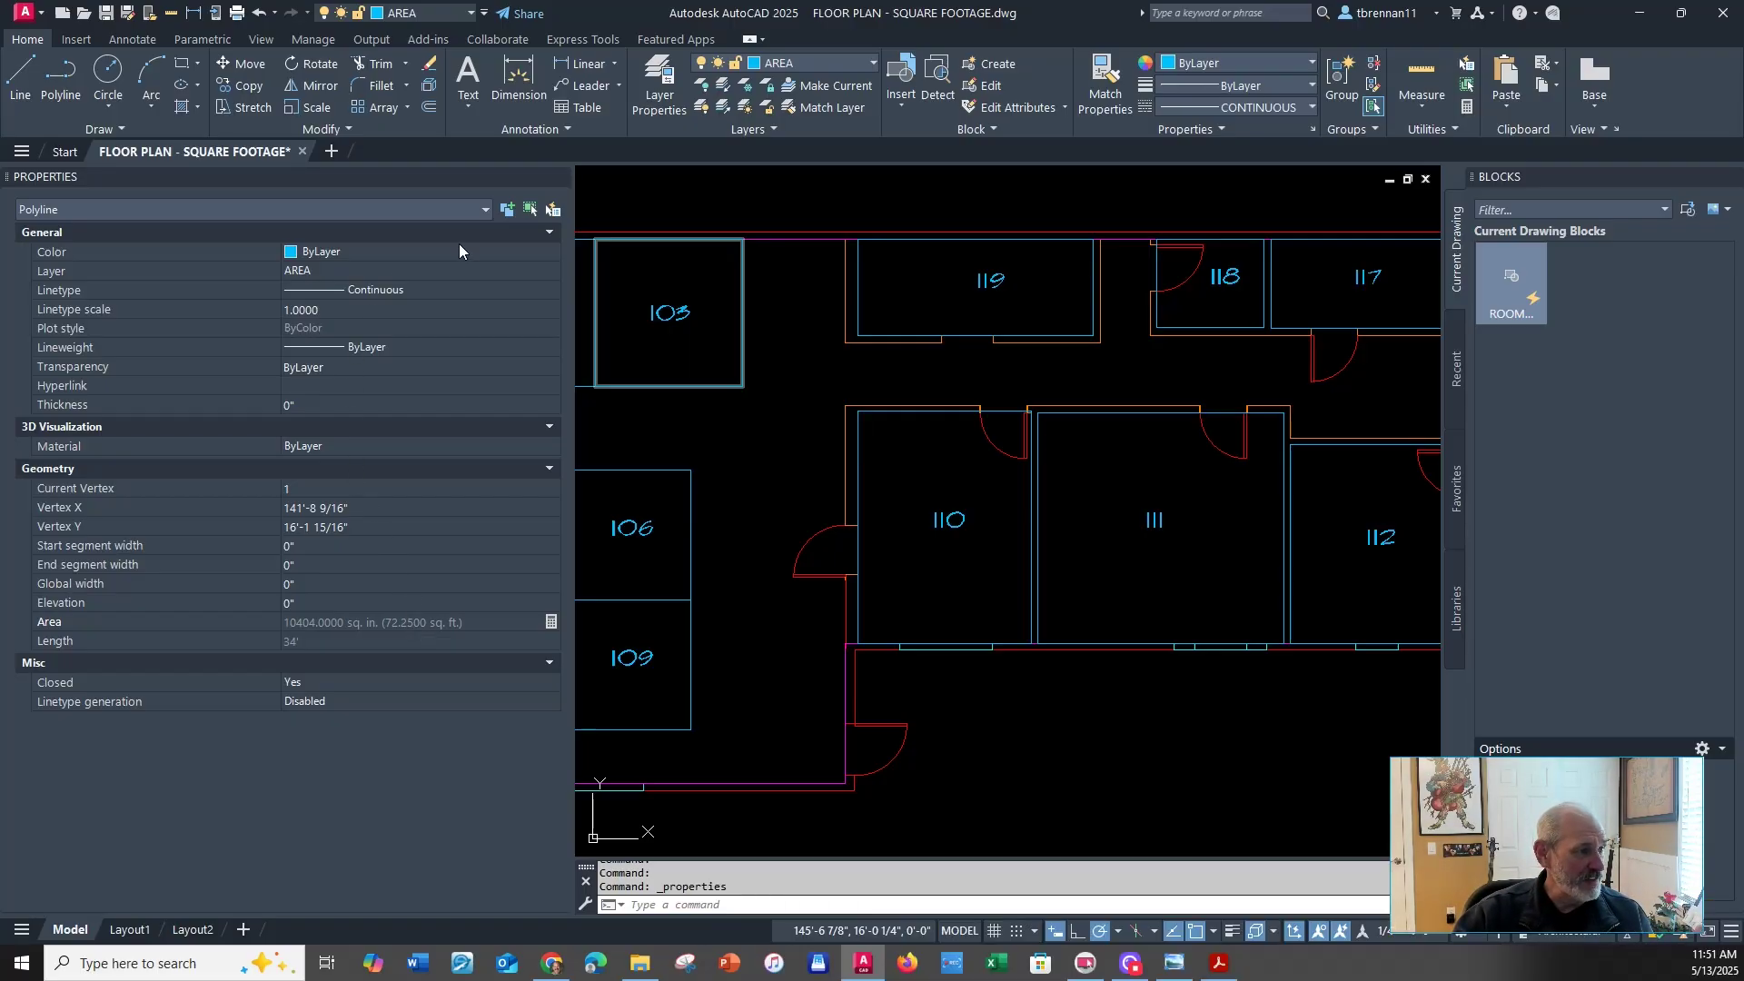
{"action": "left_click", "coordinate": [560, 178]}
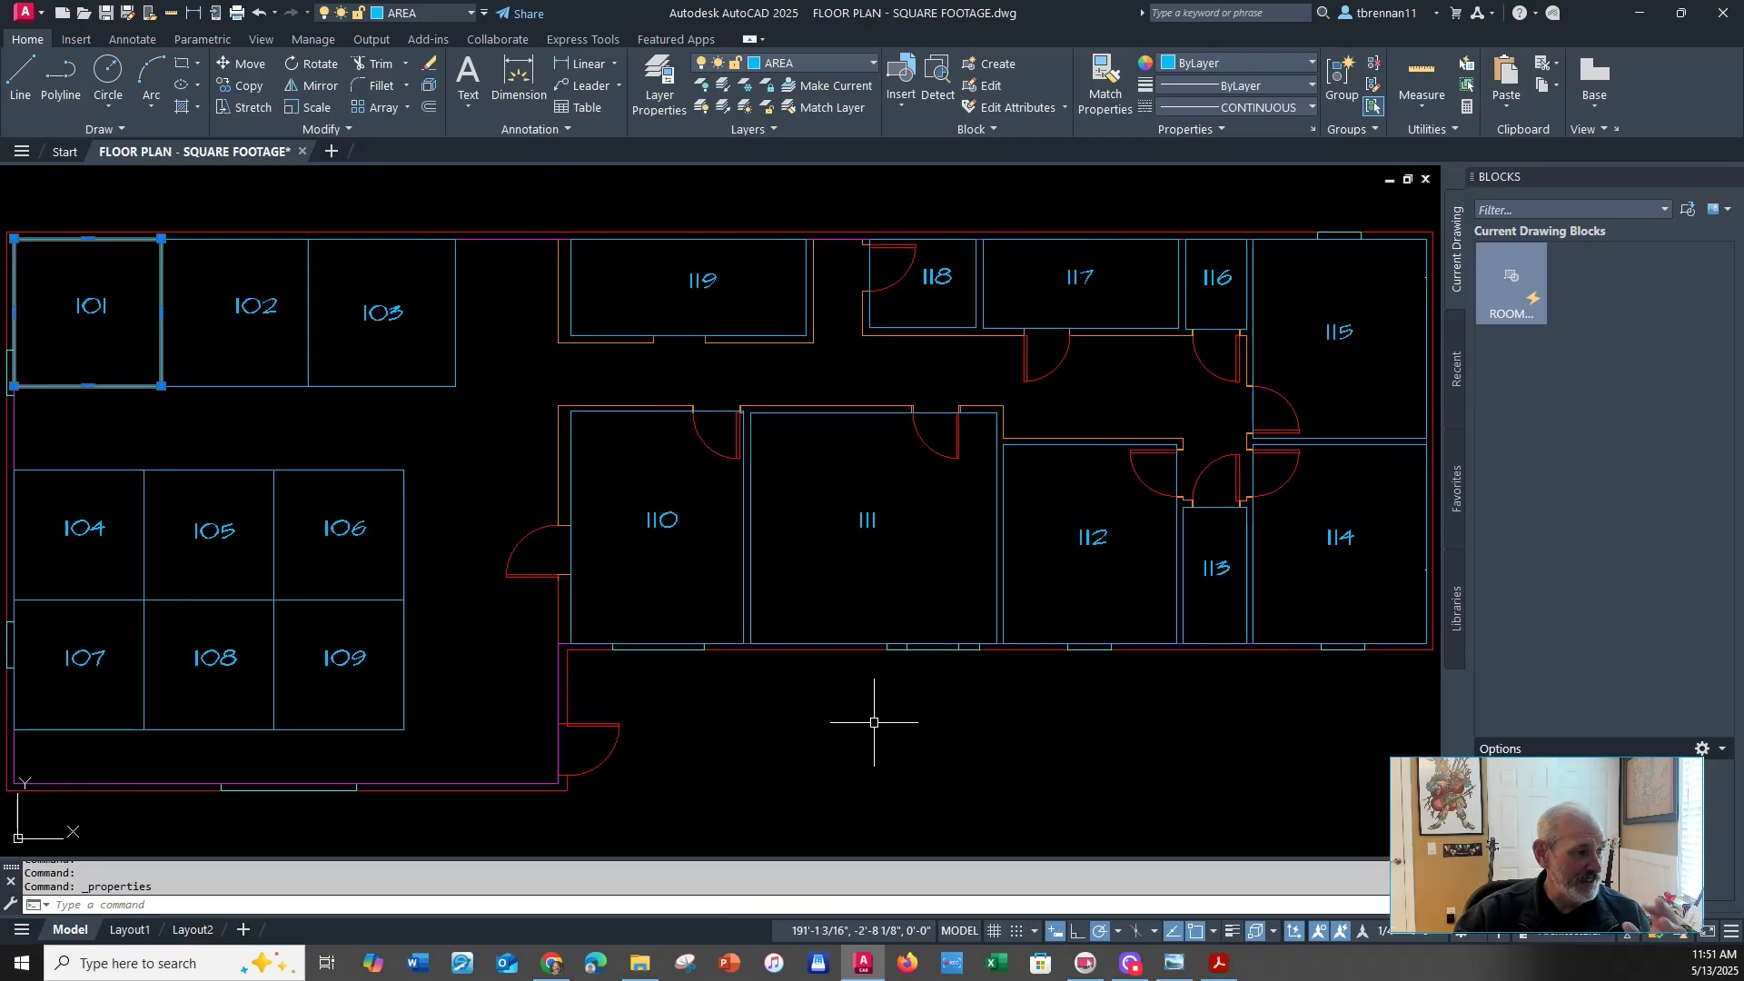
{"action": "key", "text": "Escape"}
{"action": "key", "text": "Escape"}
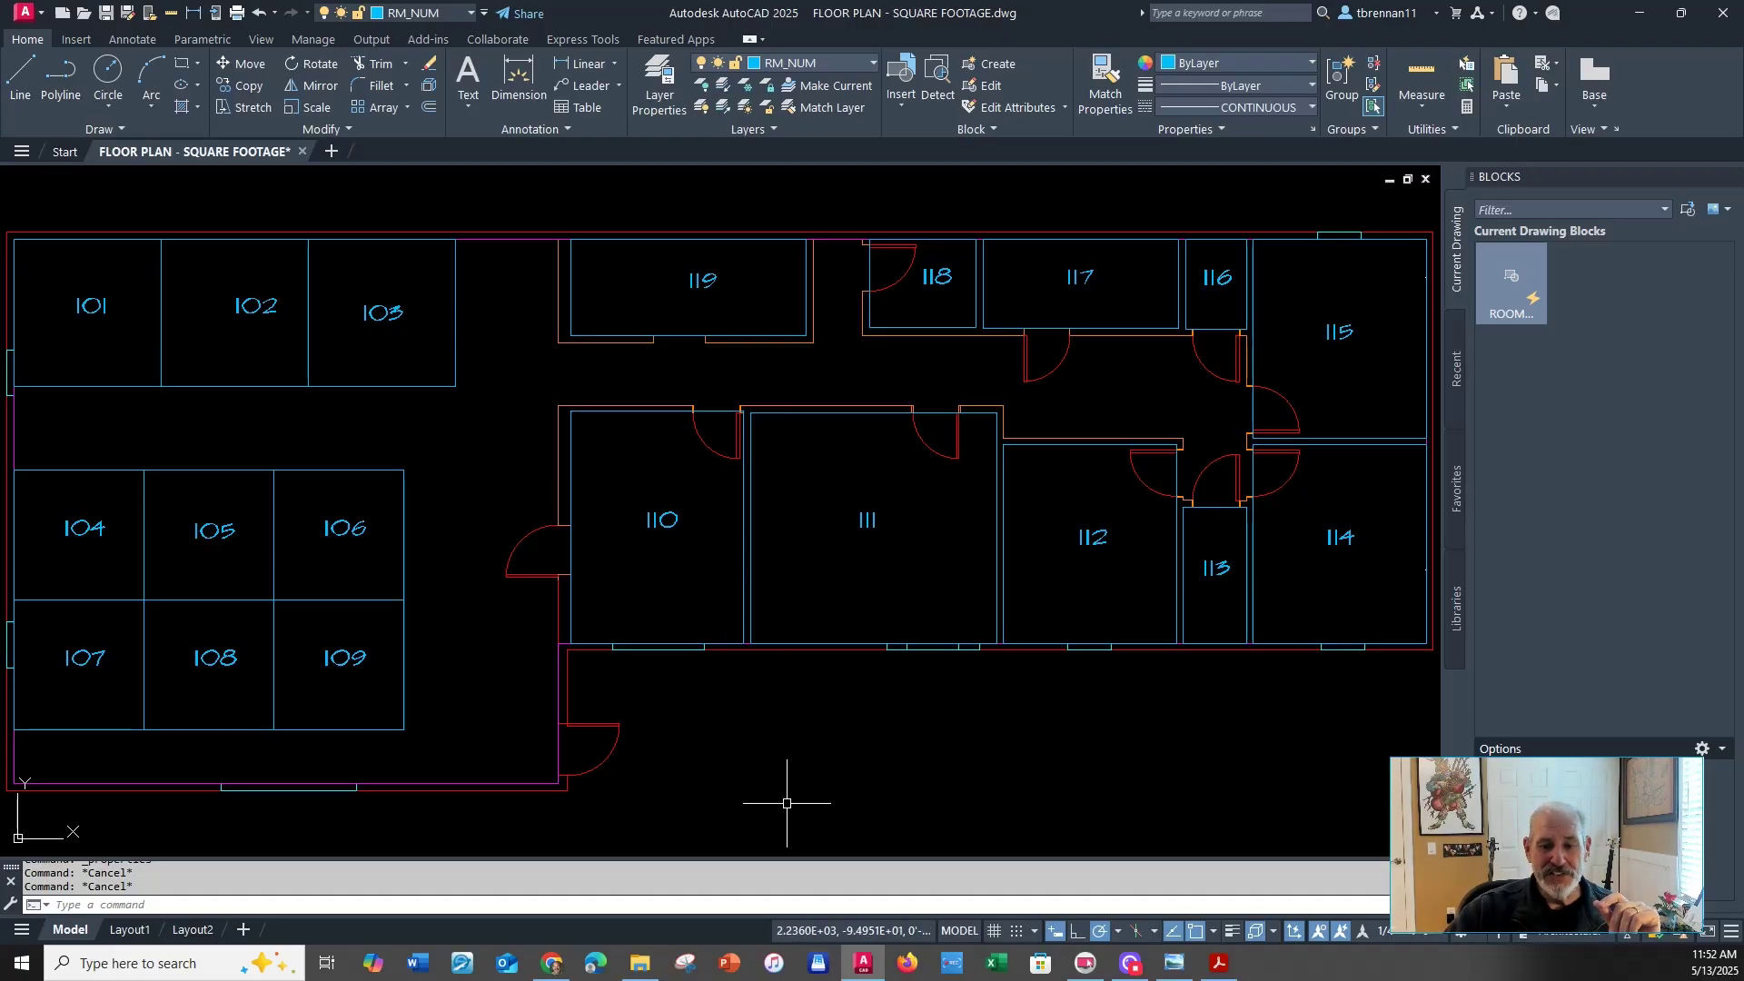
On Layout2, insert an empty Standard-style table with 4 columns 1" wide and 20 data rows below the floor plan
{"action": "left_click", "coordinate": [194, 931]}
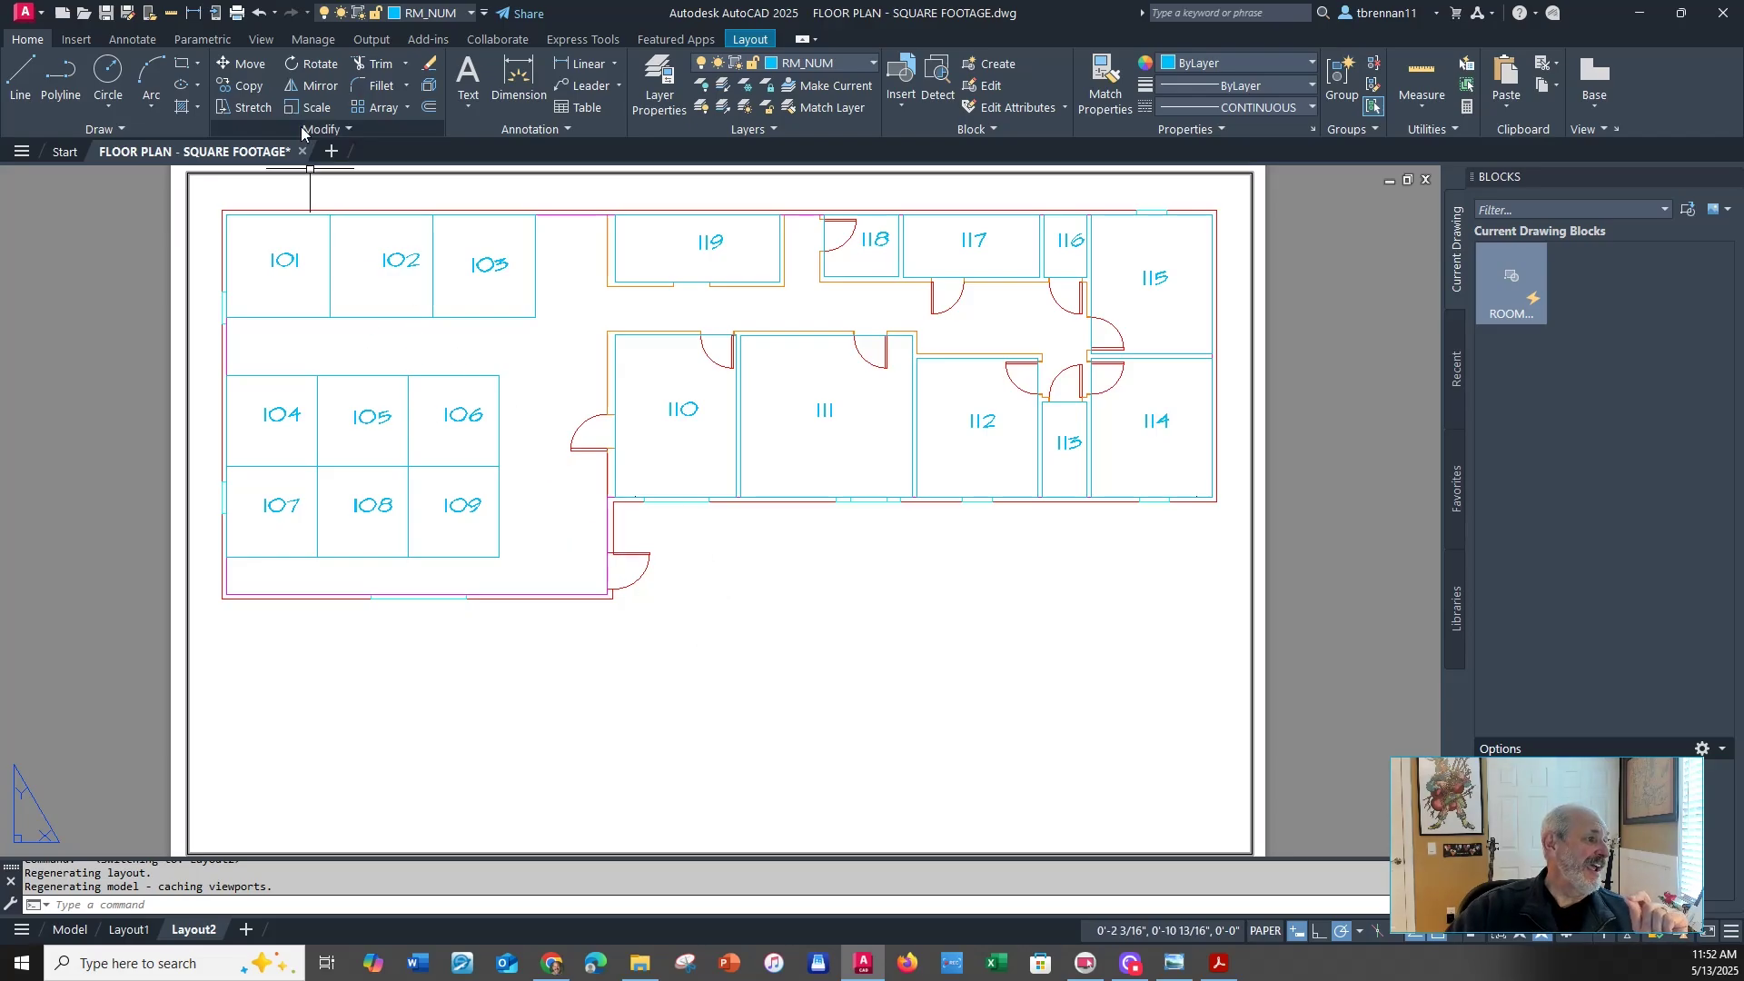
{"action": "left_click", "coordinate": [132, 39]}
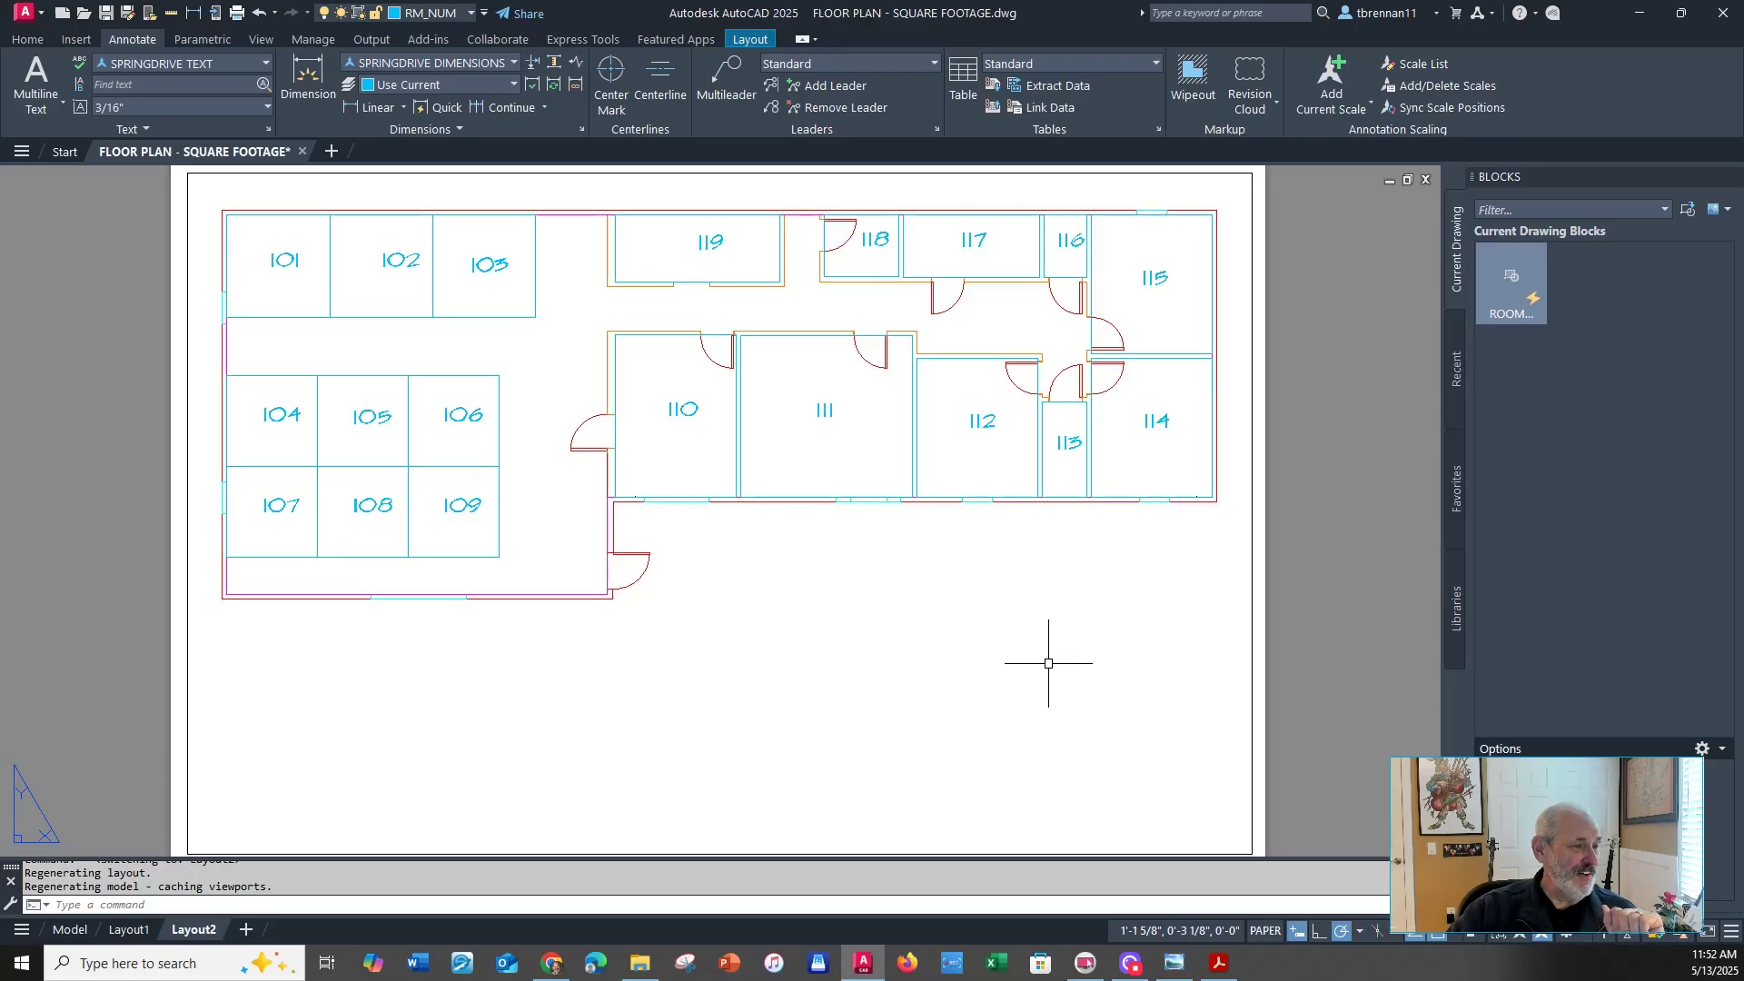
{"action": "left_click", "coordinate": [963, 79]}
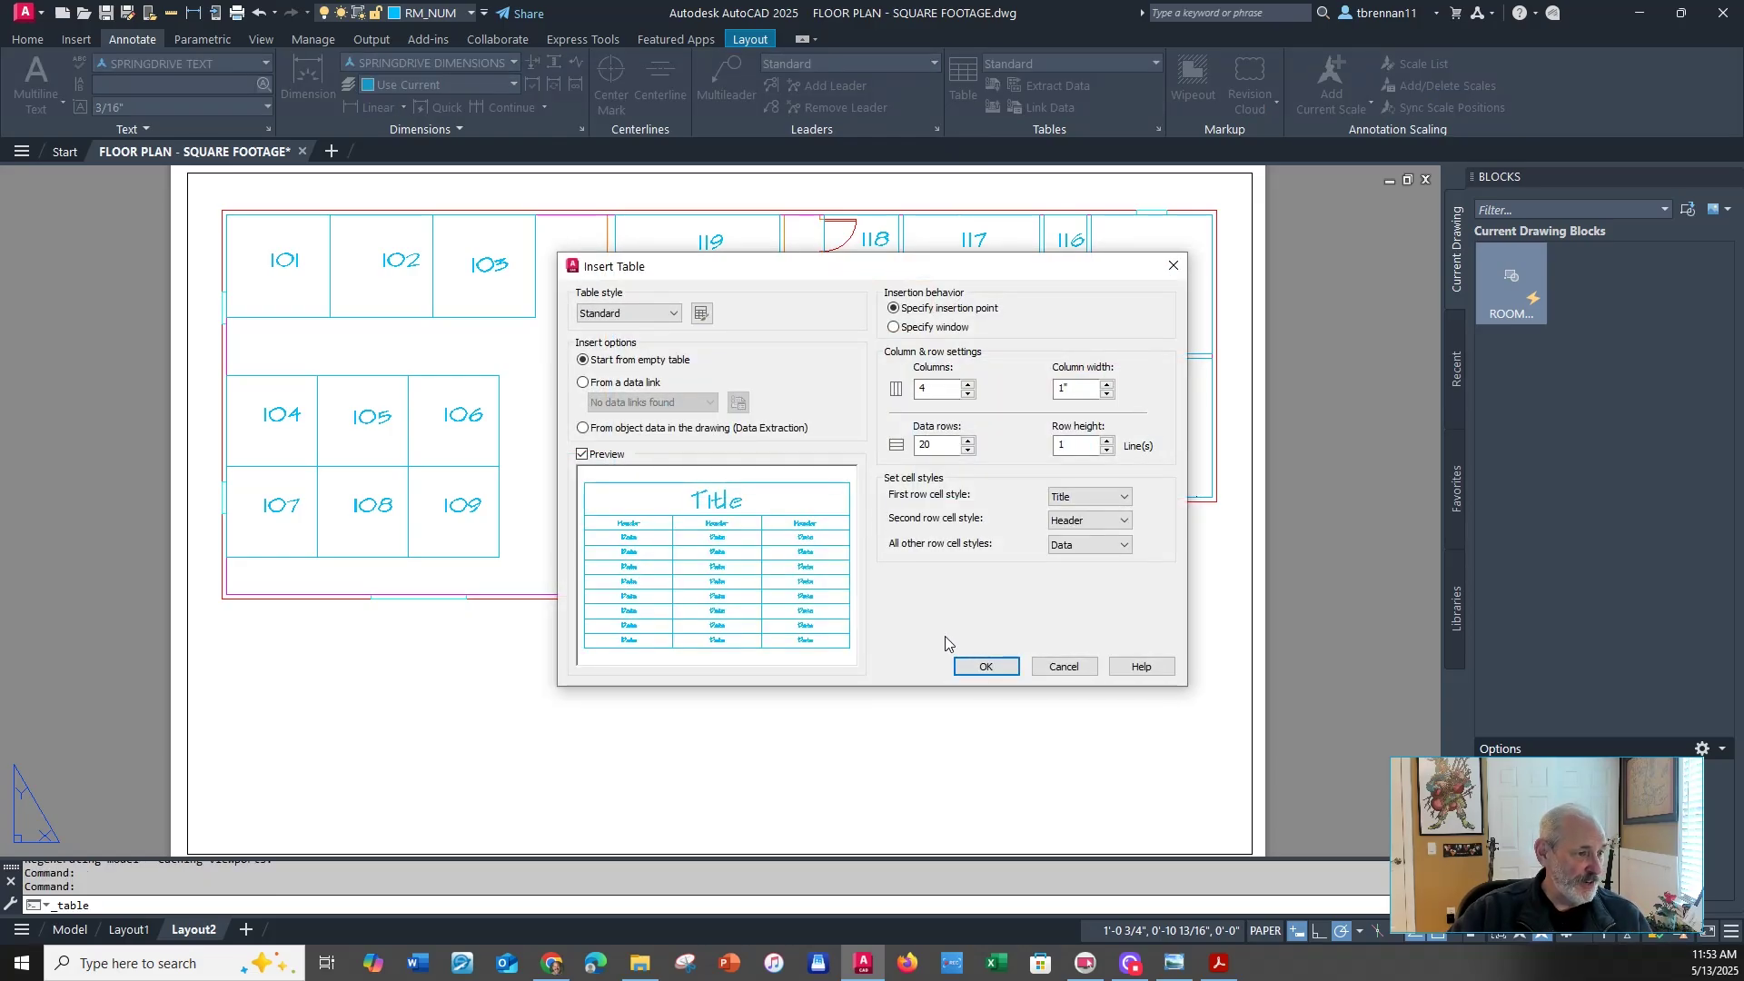
{"action": "left_click", "coordinate": [985, 669]}
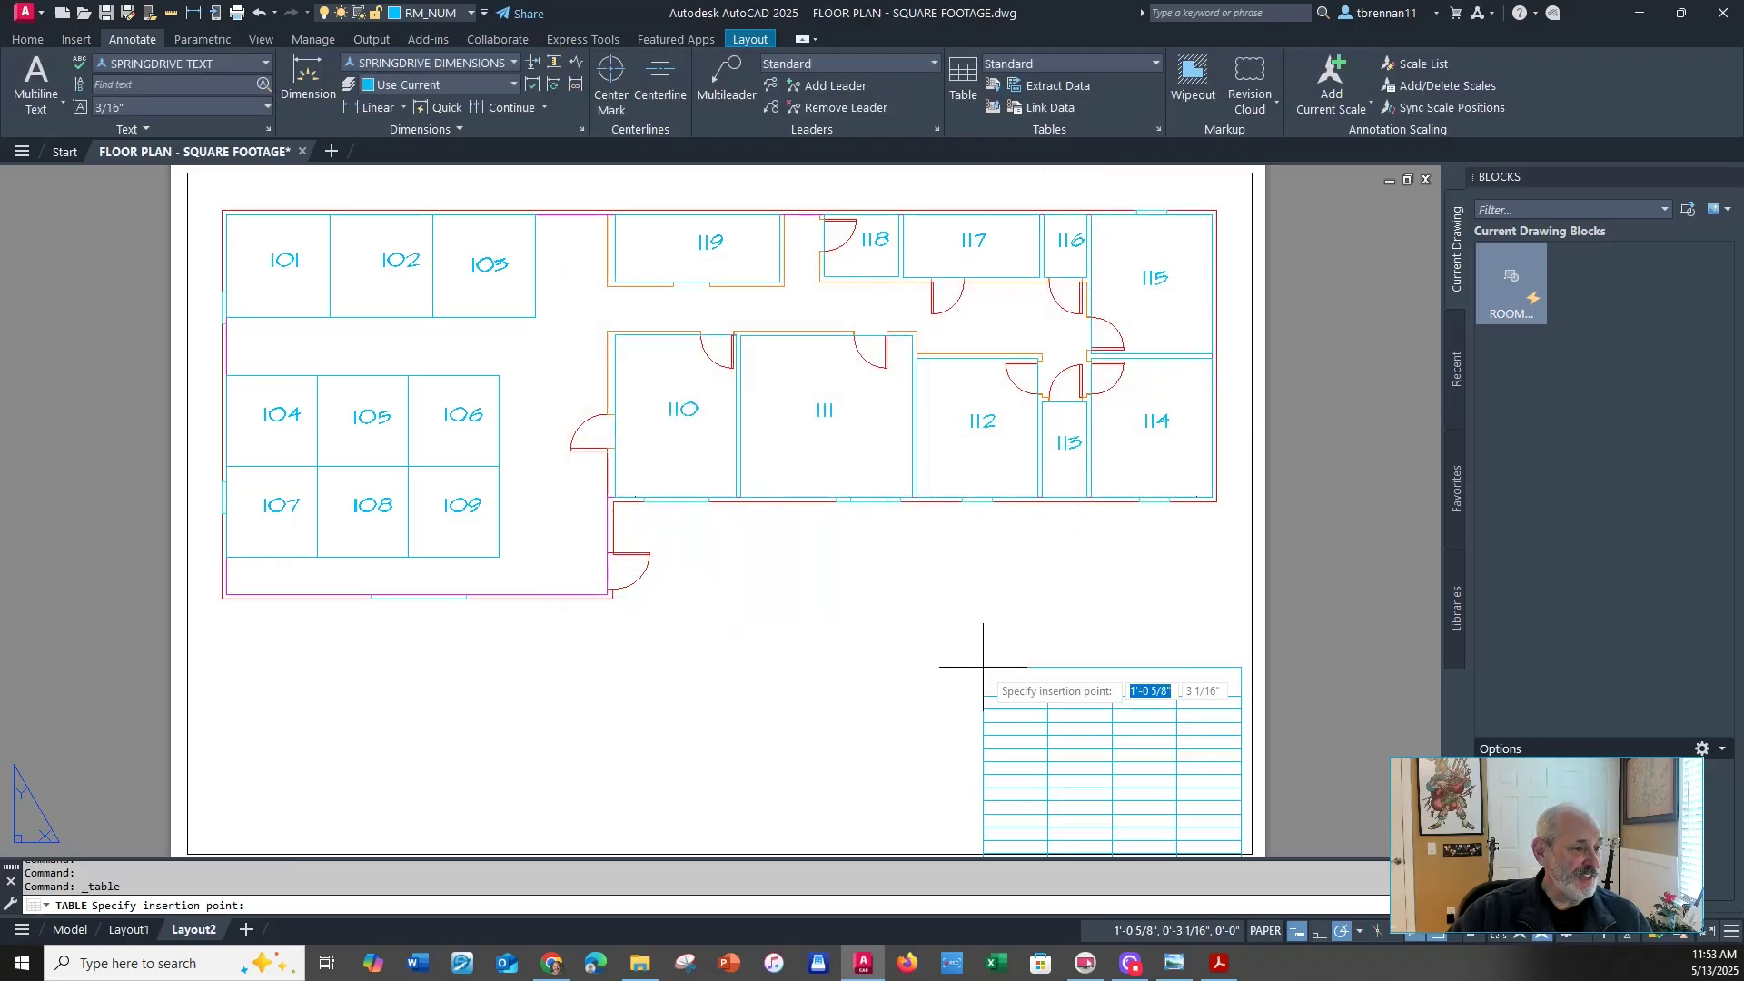
{"action": "left_click", "coordinate": [677, 523]}
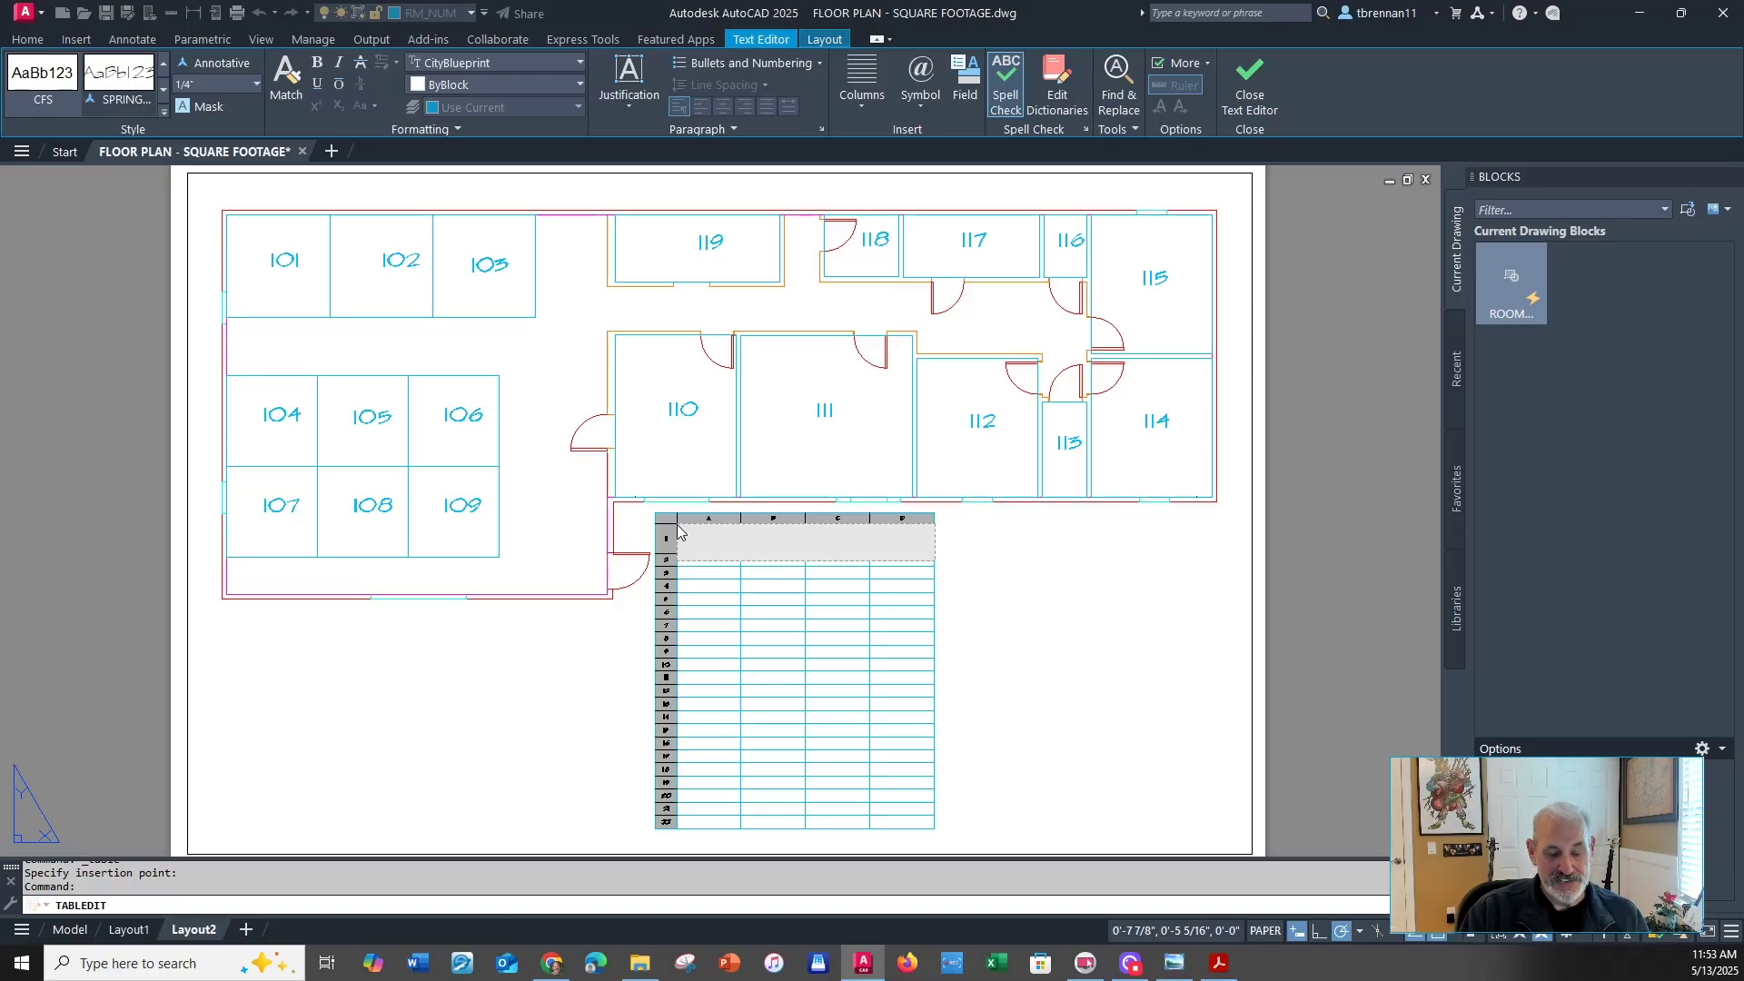
Title the new table "OCCUPANCY TABLE"
{"action": "type", "text": "OCCU"}
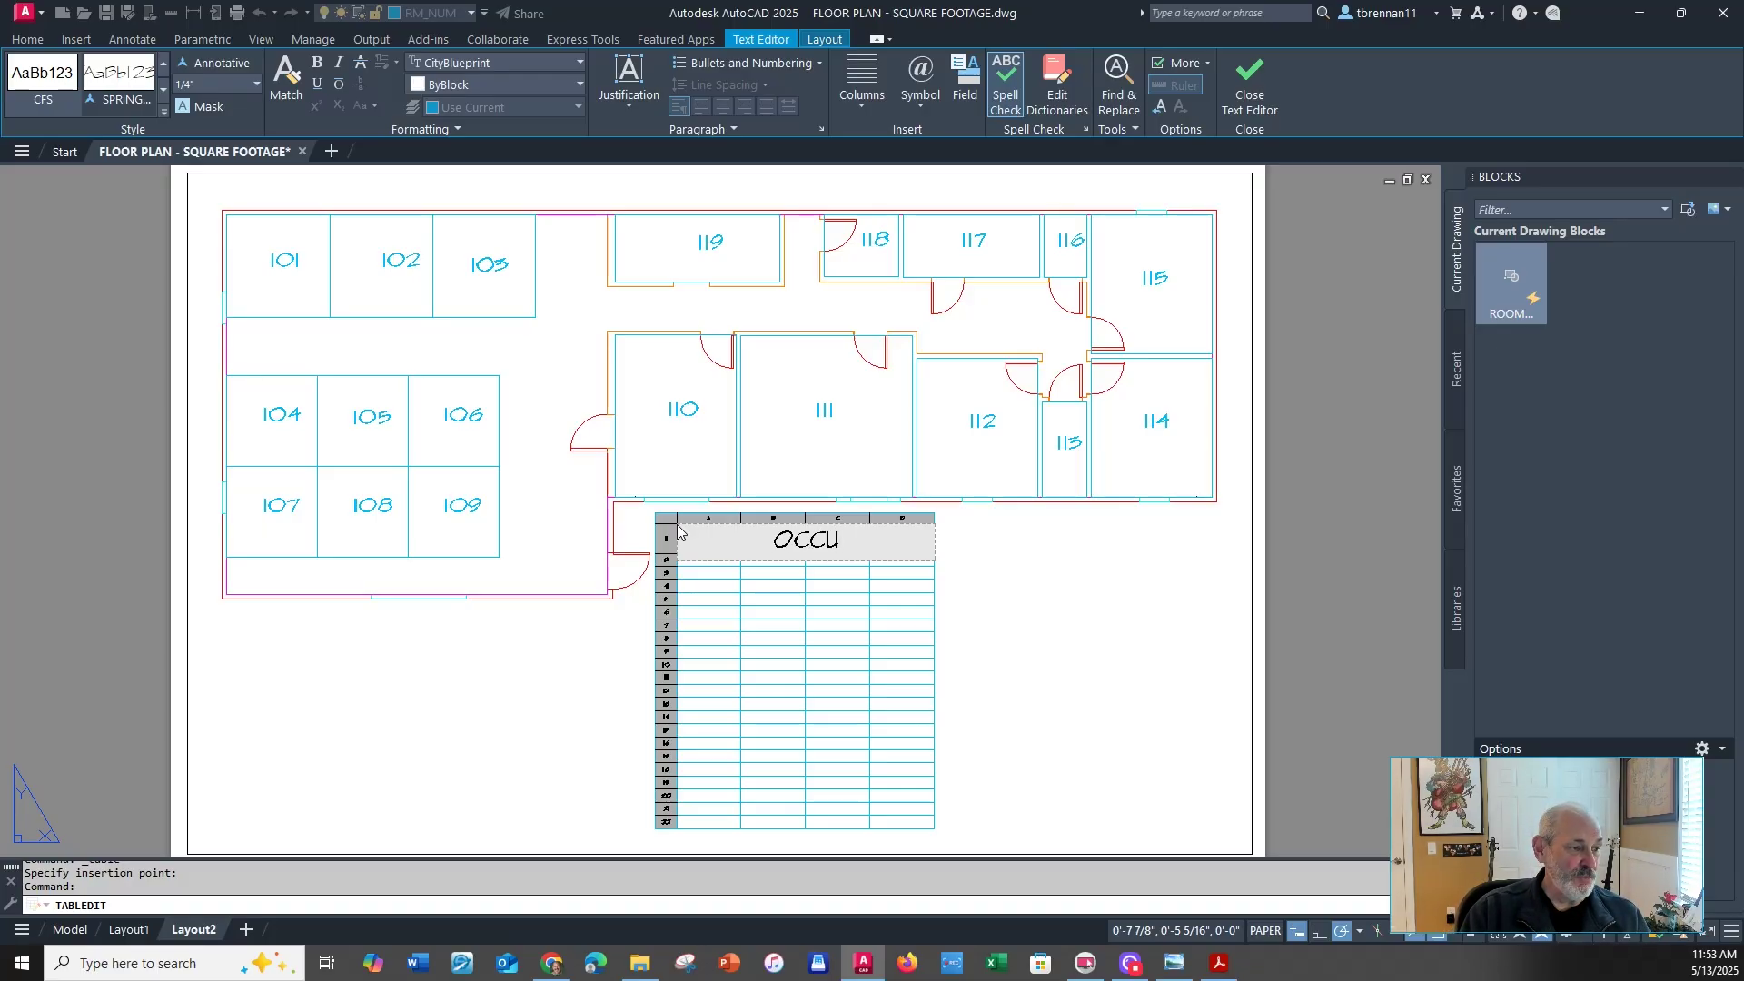
{"action": "type", "text": "PANCY"}
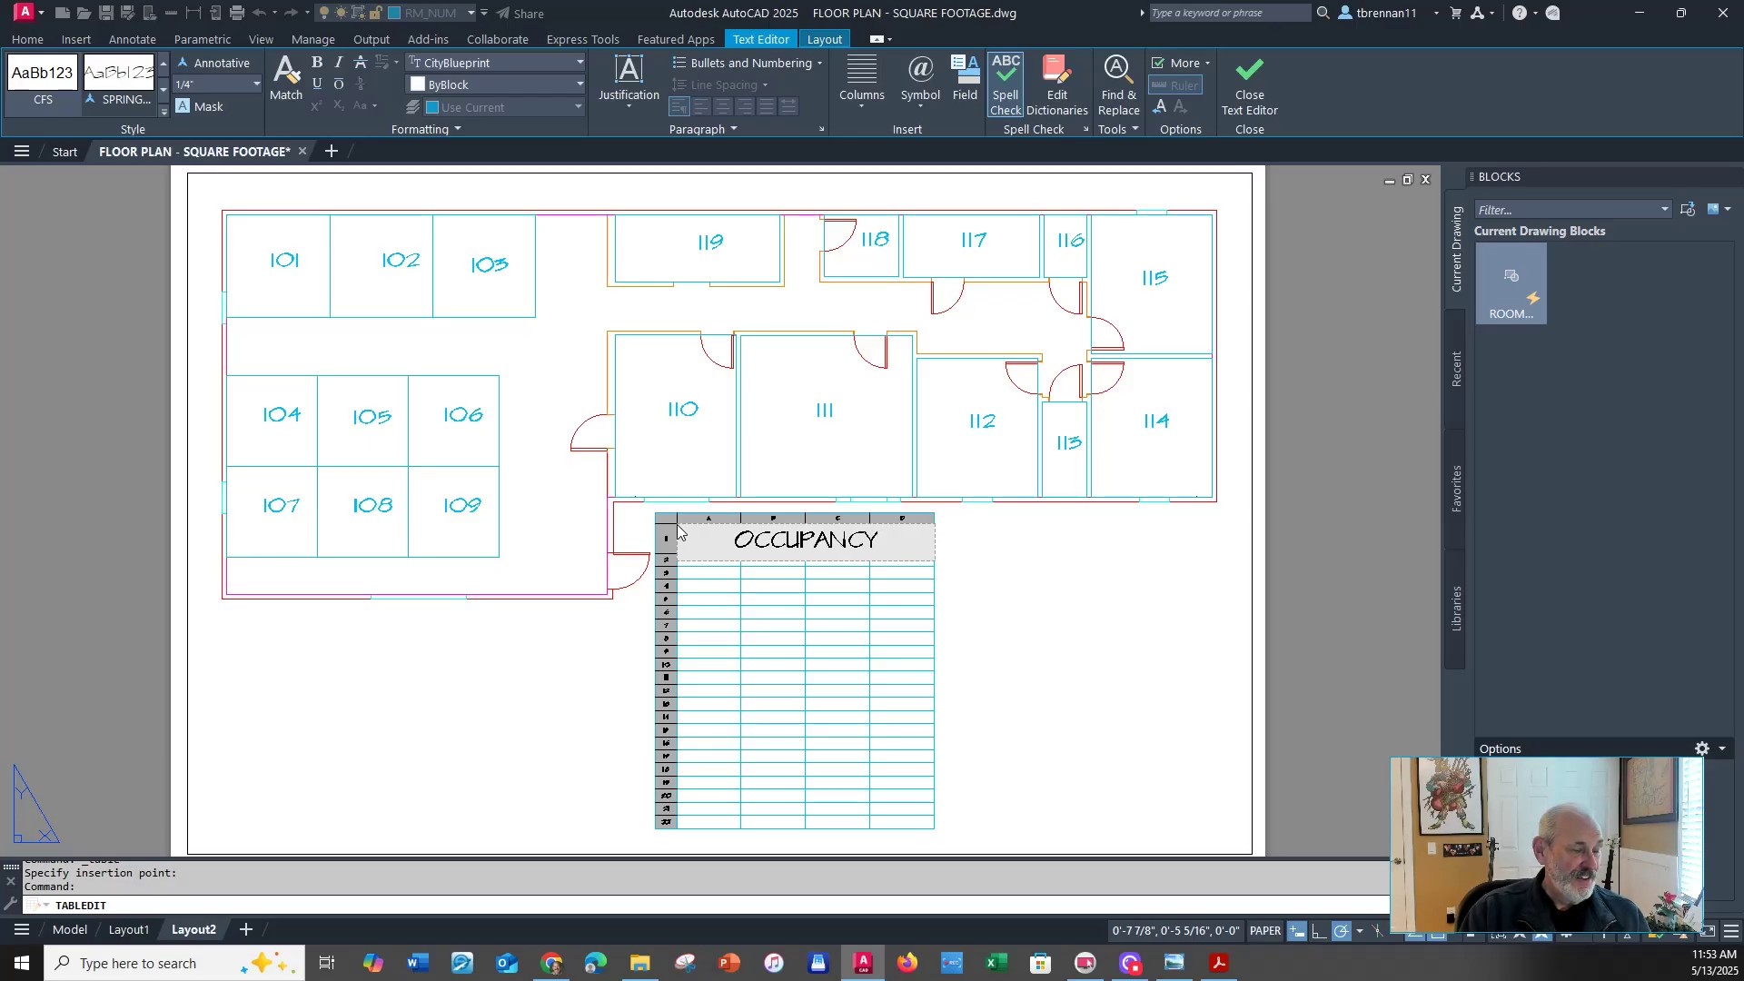
{"action": "type", "text": " TABLE"}
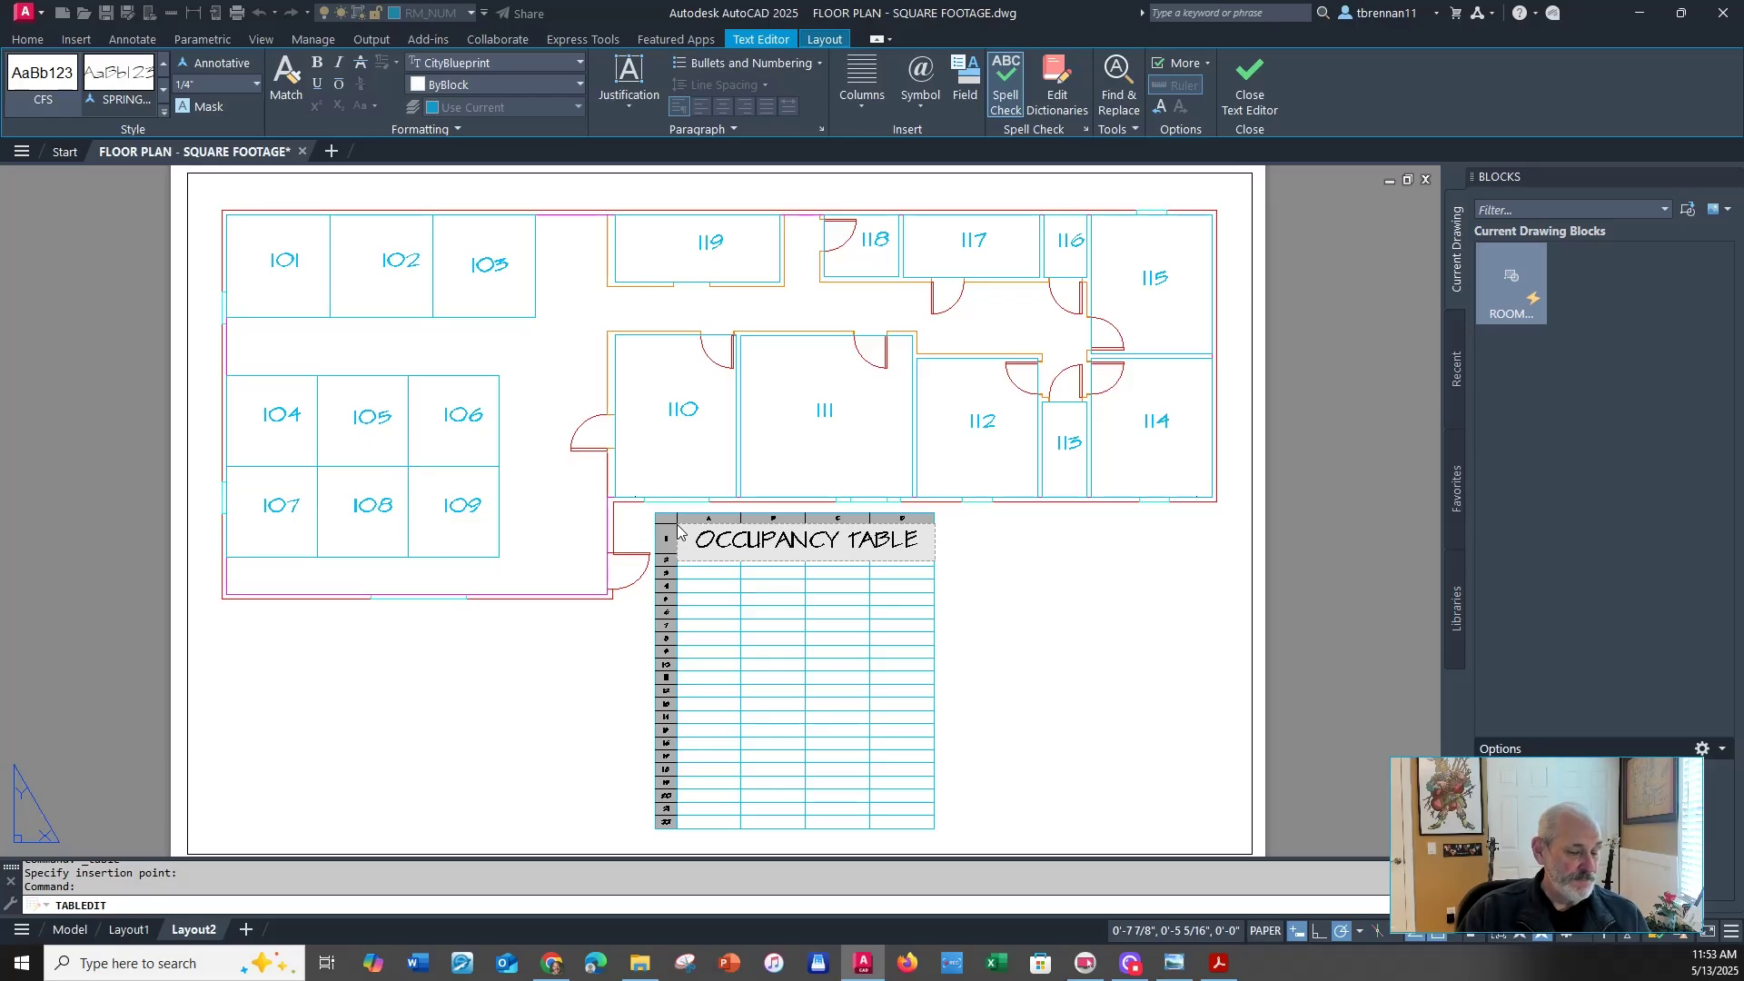
{"action": "key", "text": "Tab"}
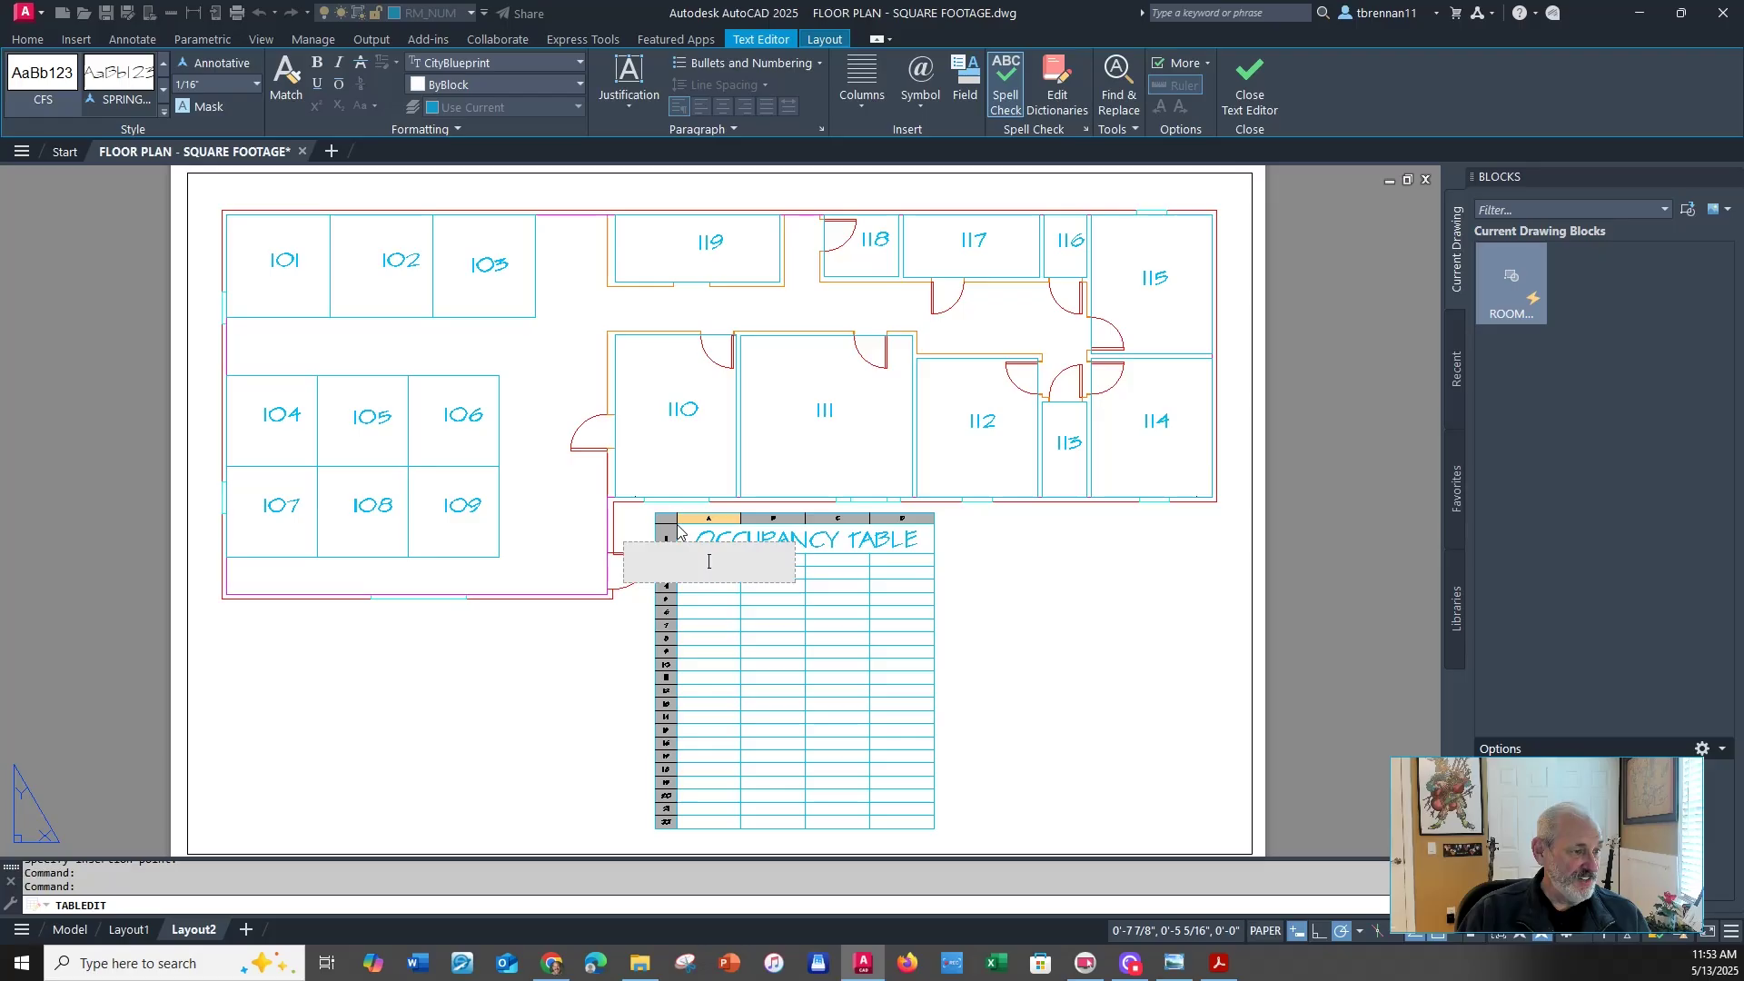
Enter the headers "ROOM NO." and "ROOM NAME" for the table's first two columns
{"action": "type", "text": "RO"}
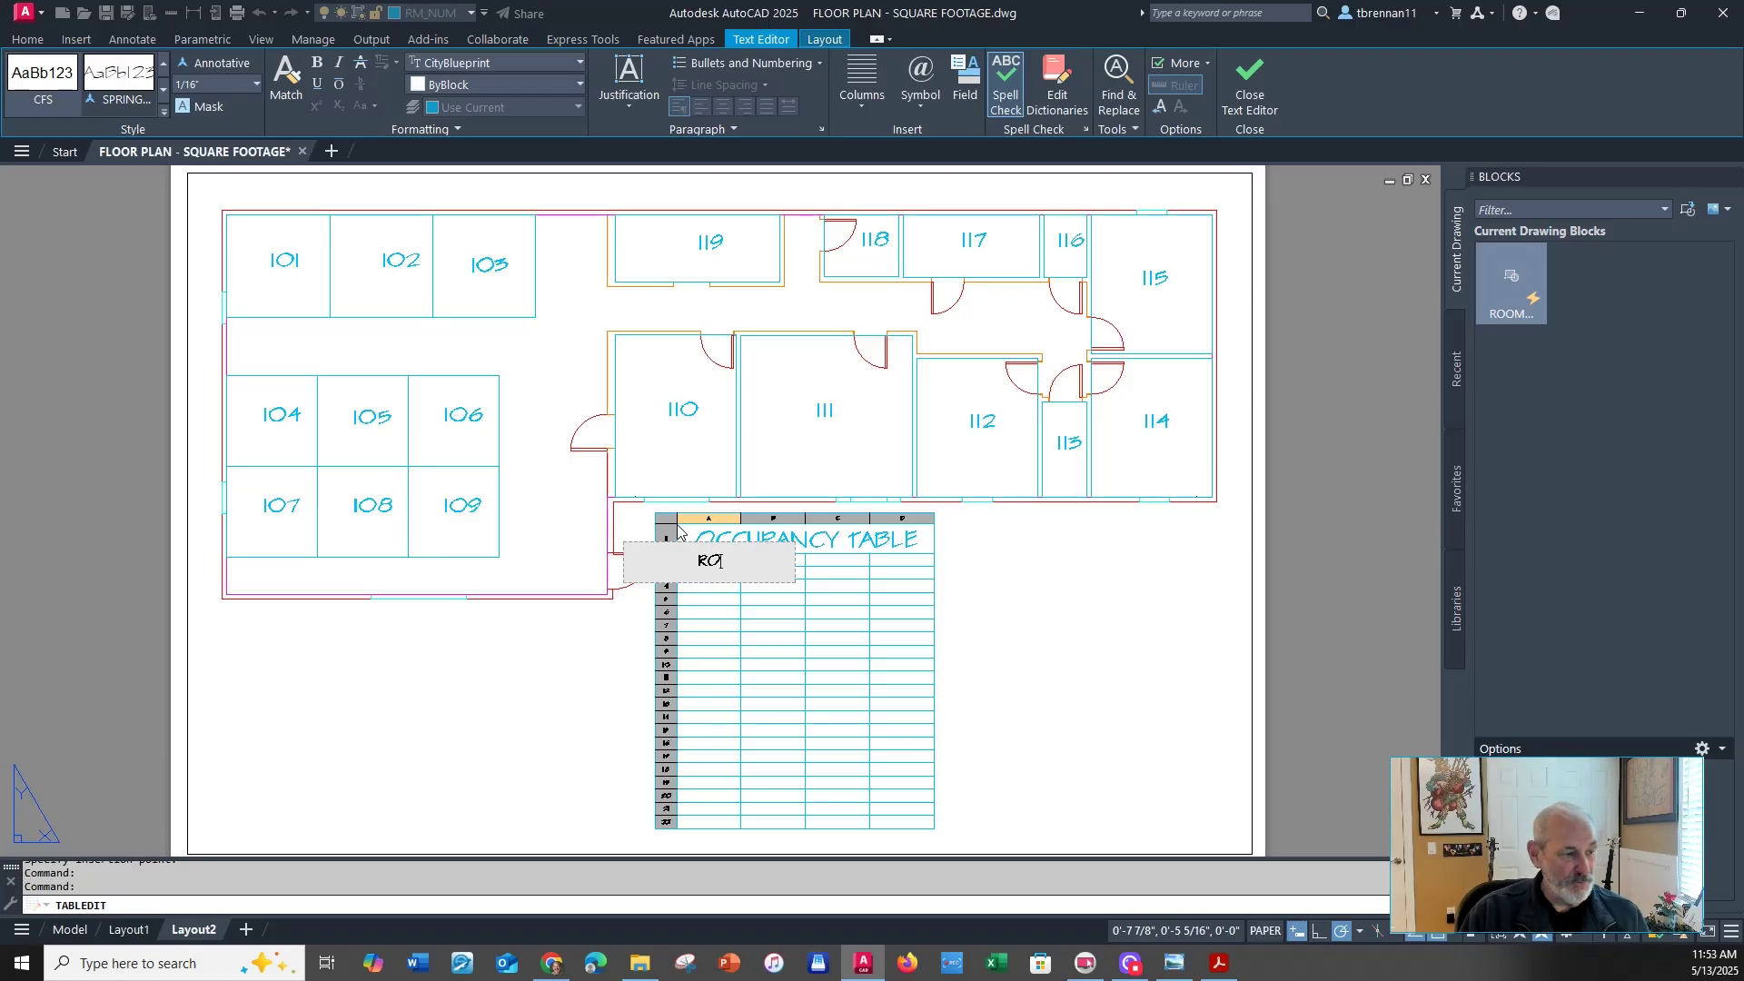
{"action": "type", "text": "OM NO."}
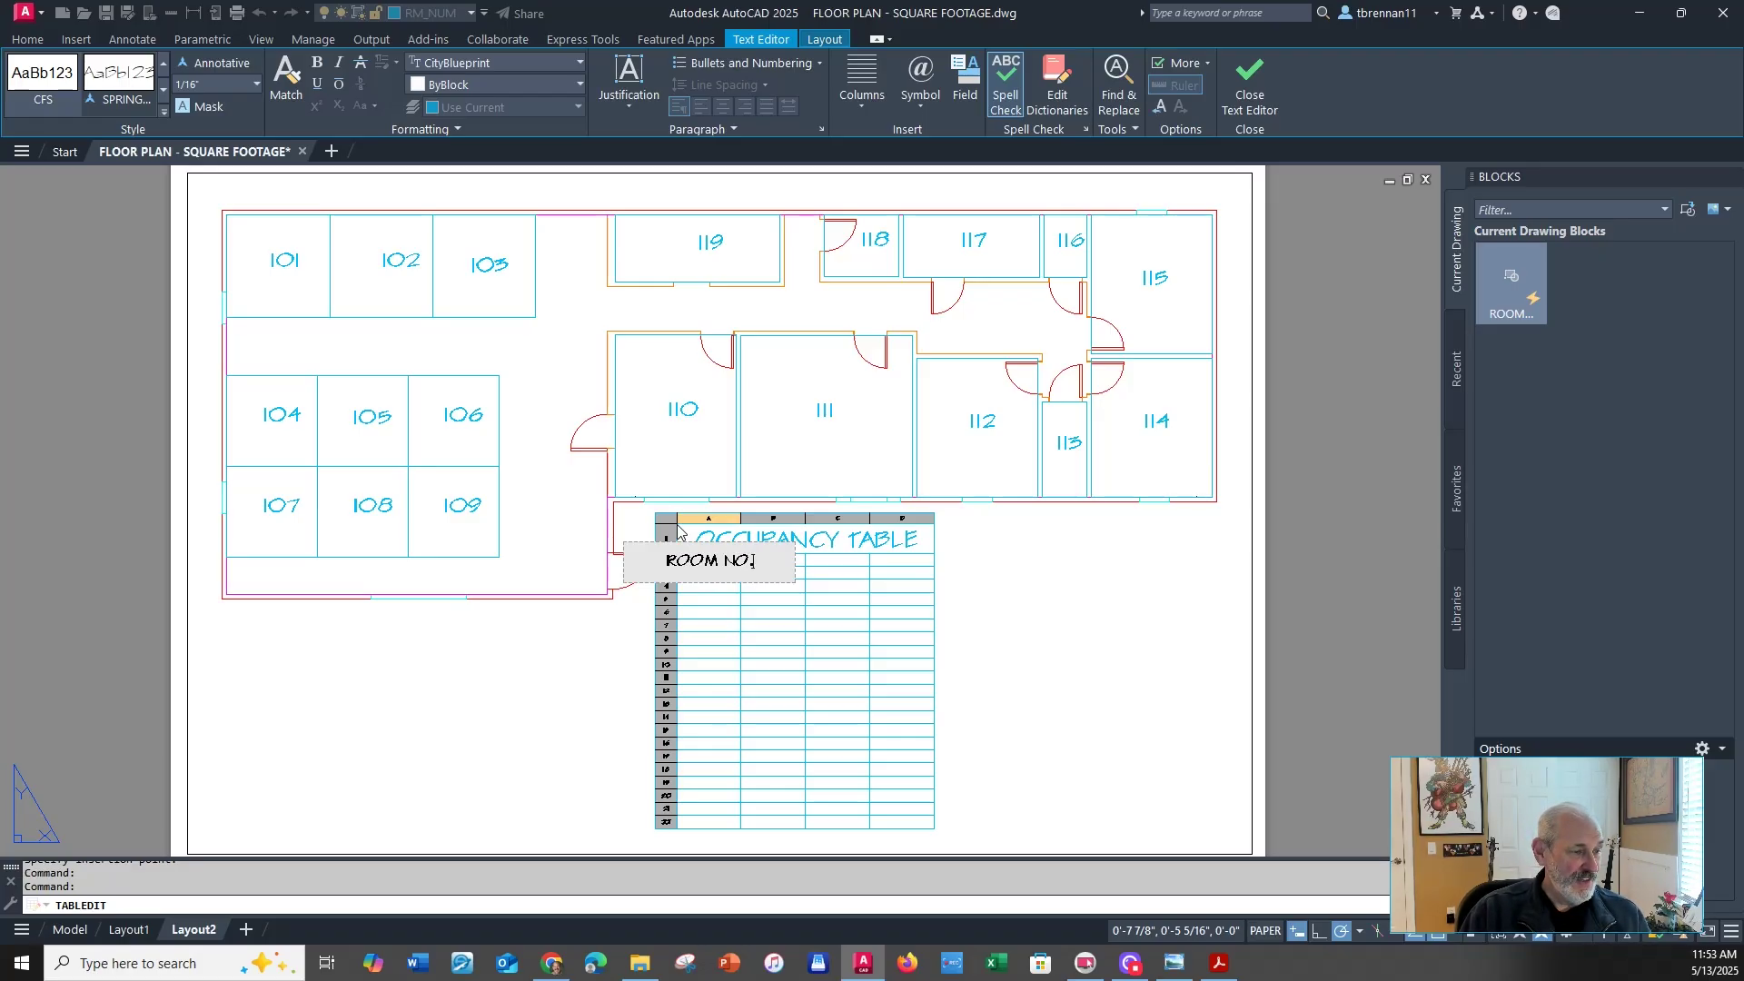
{"action": "key", "text": "Tab"}
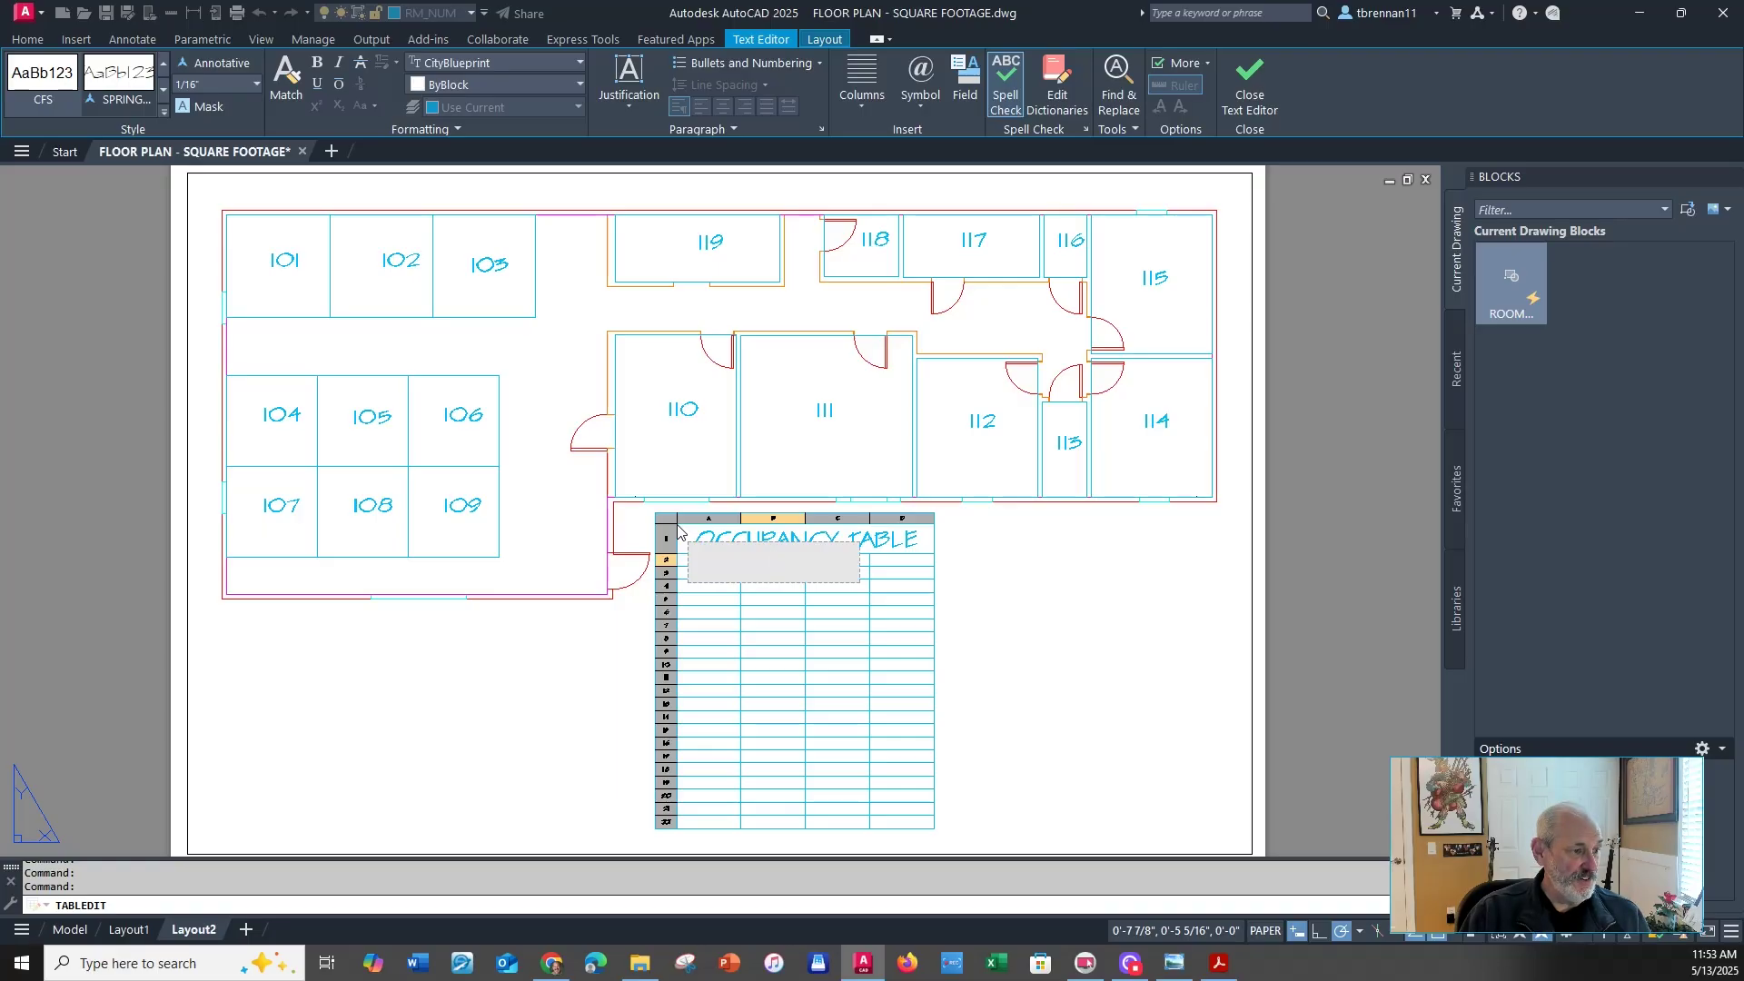
{"action": "type", "text": "ROOM "}
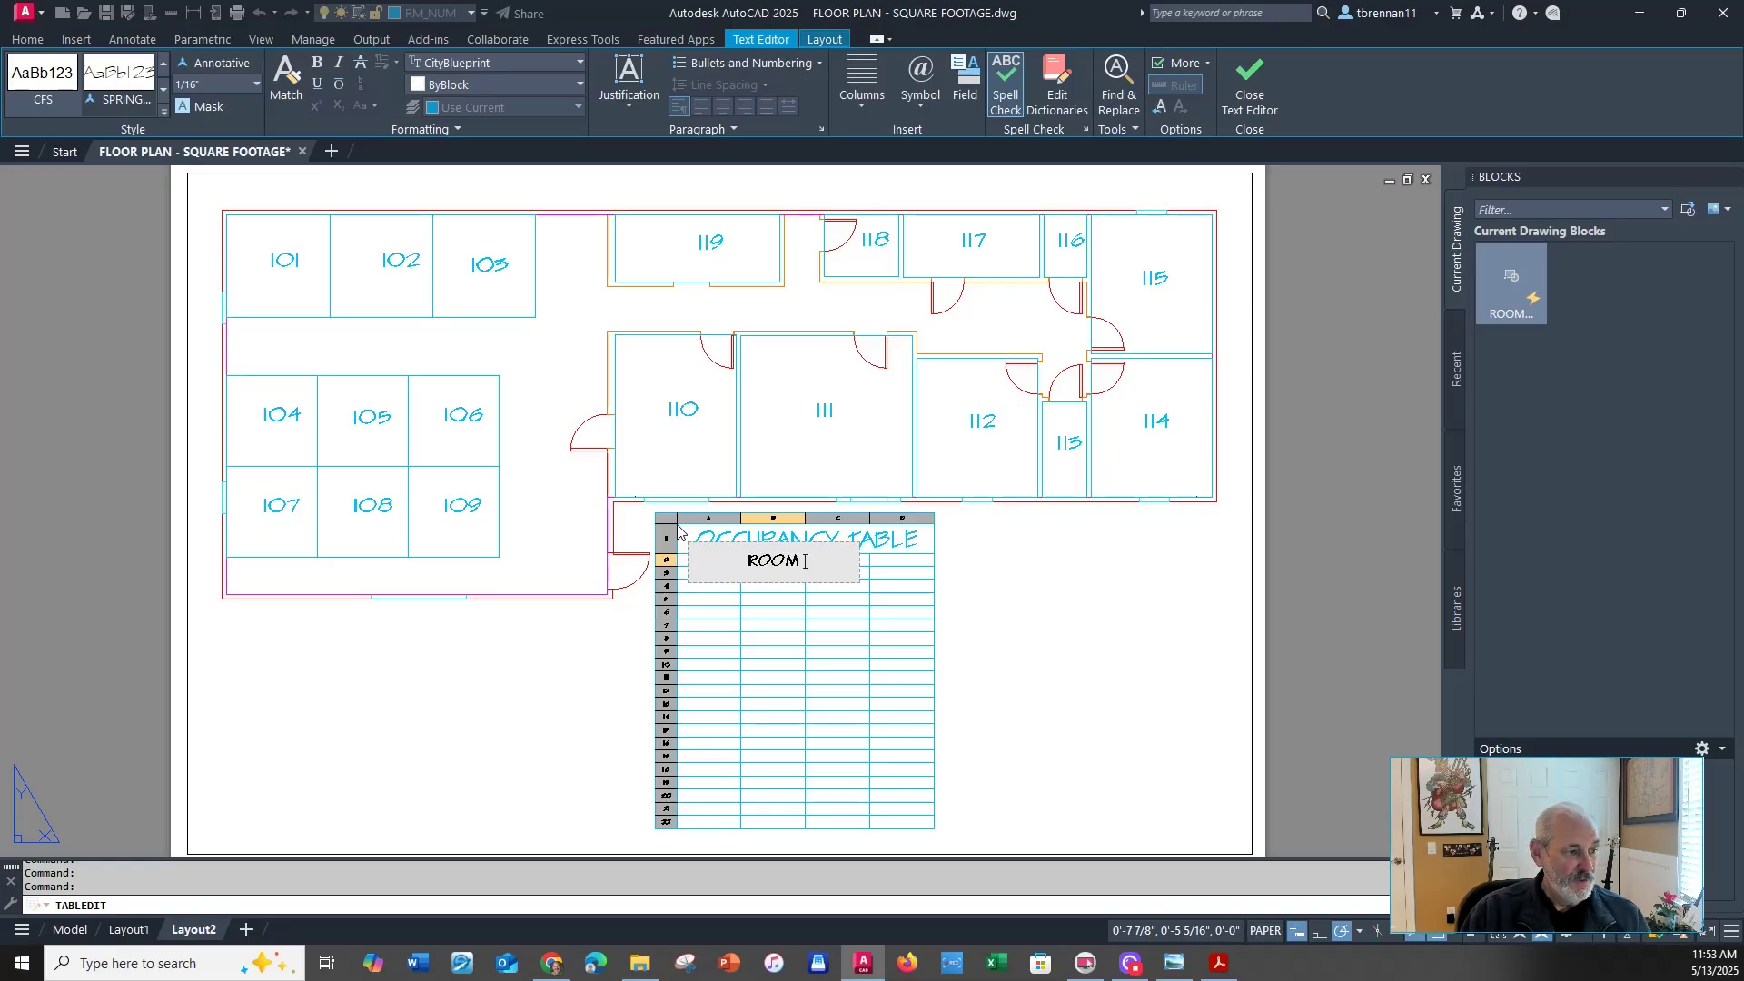
{"action": "type", "text": "NAME"}
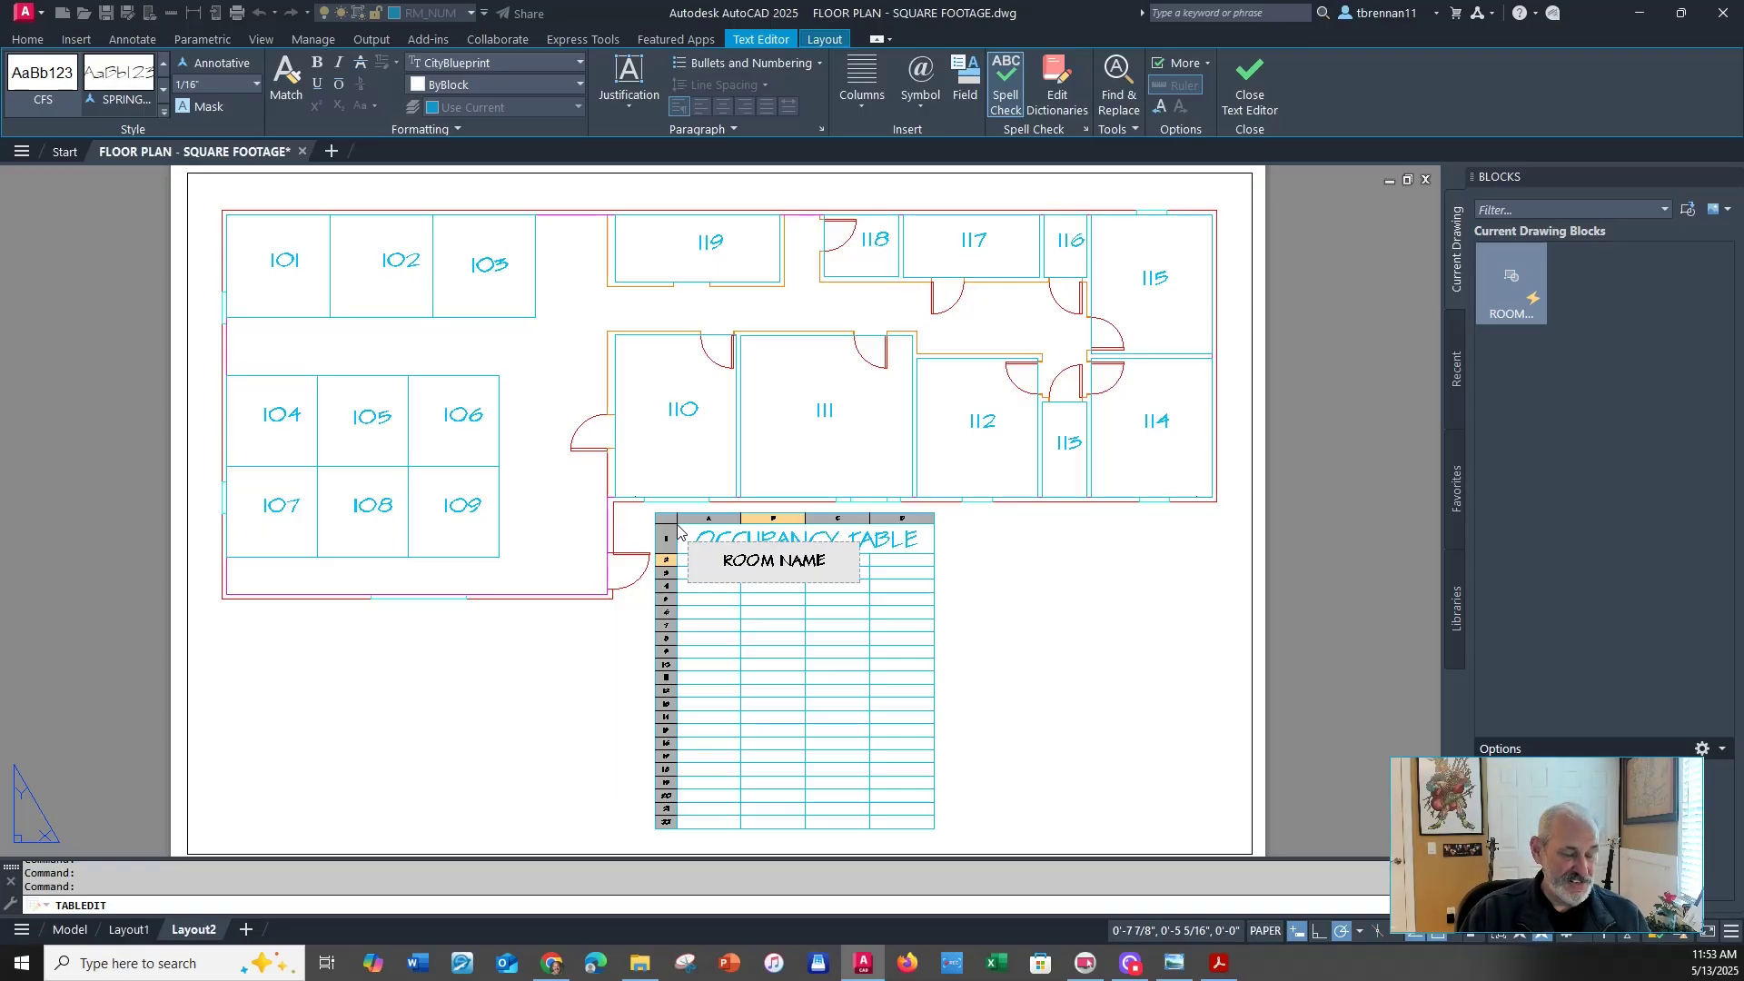
{"action": "key", "text": "Tab"}
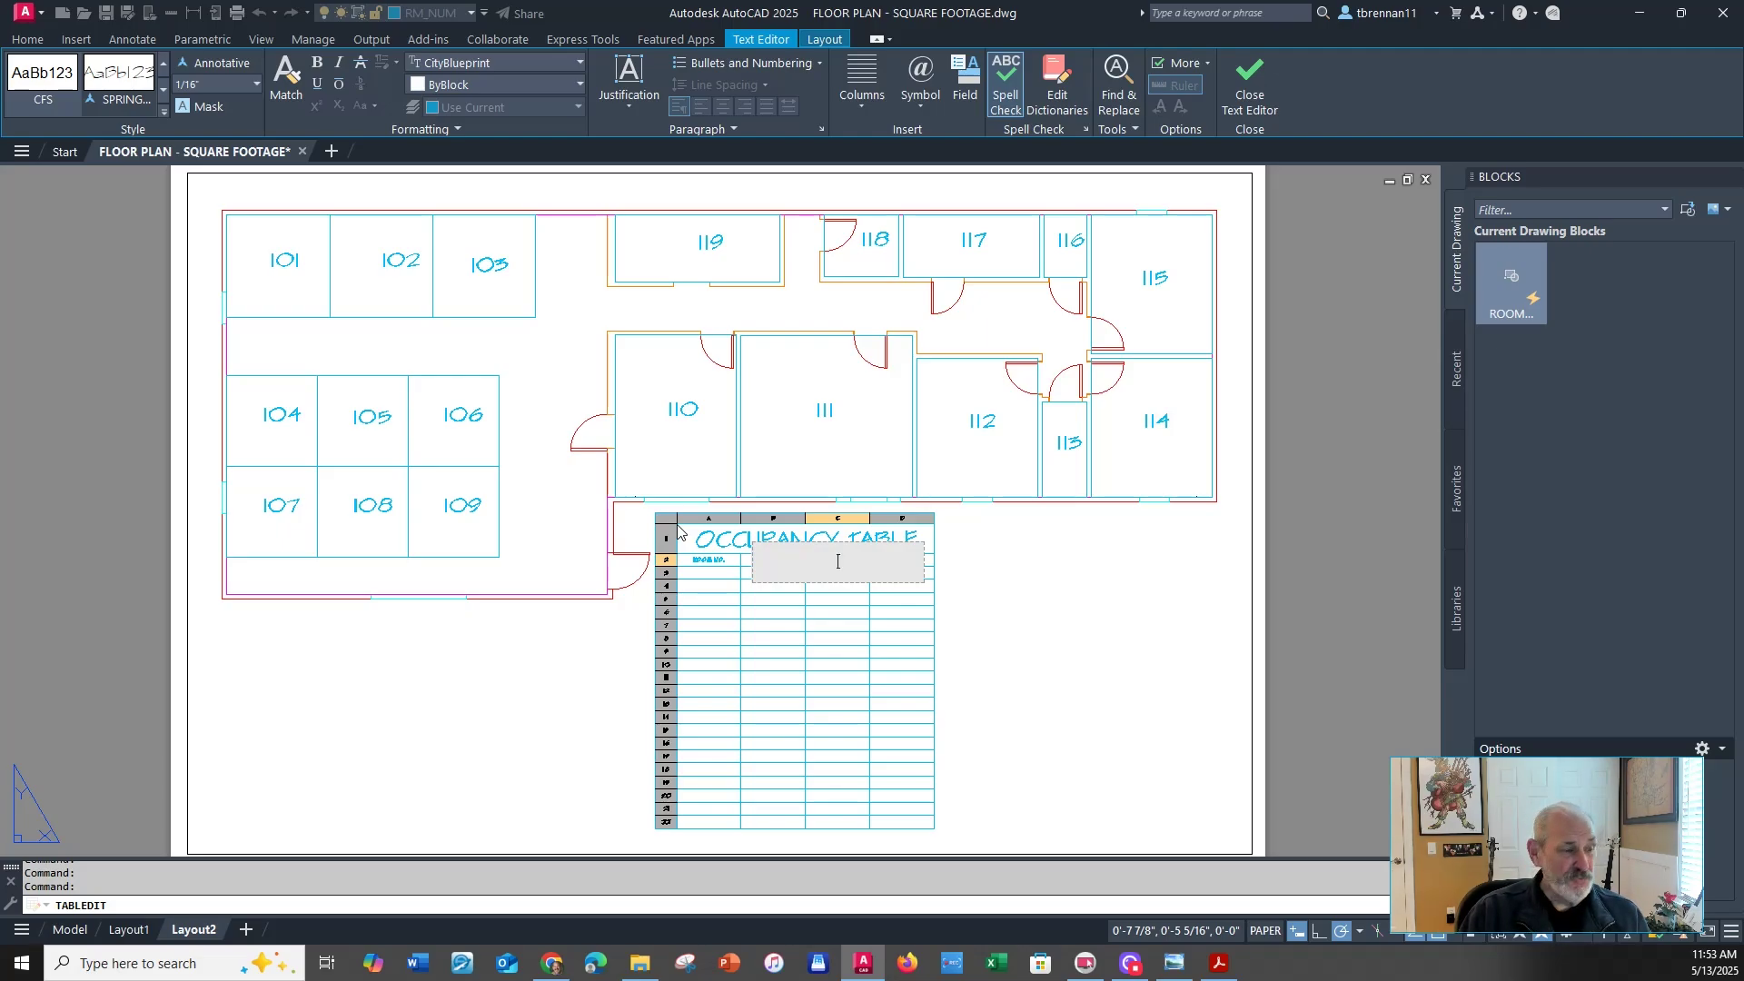
Enter the headers "AREA" and "OCCUPANT" for the table's last two columns, and finish editing the cells
{"action": "type", "text": "AREA"}
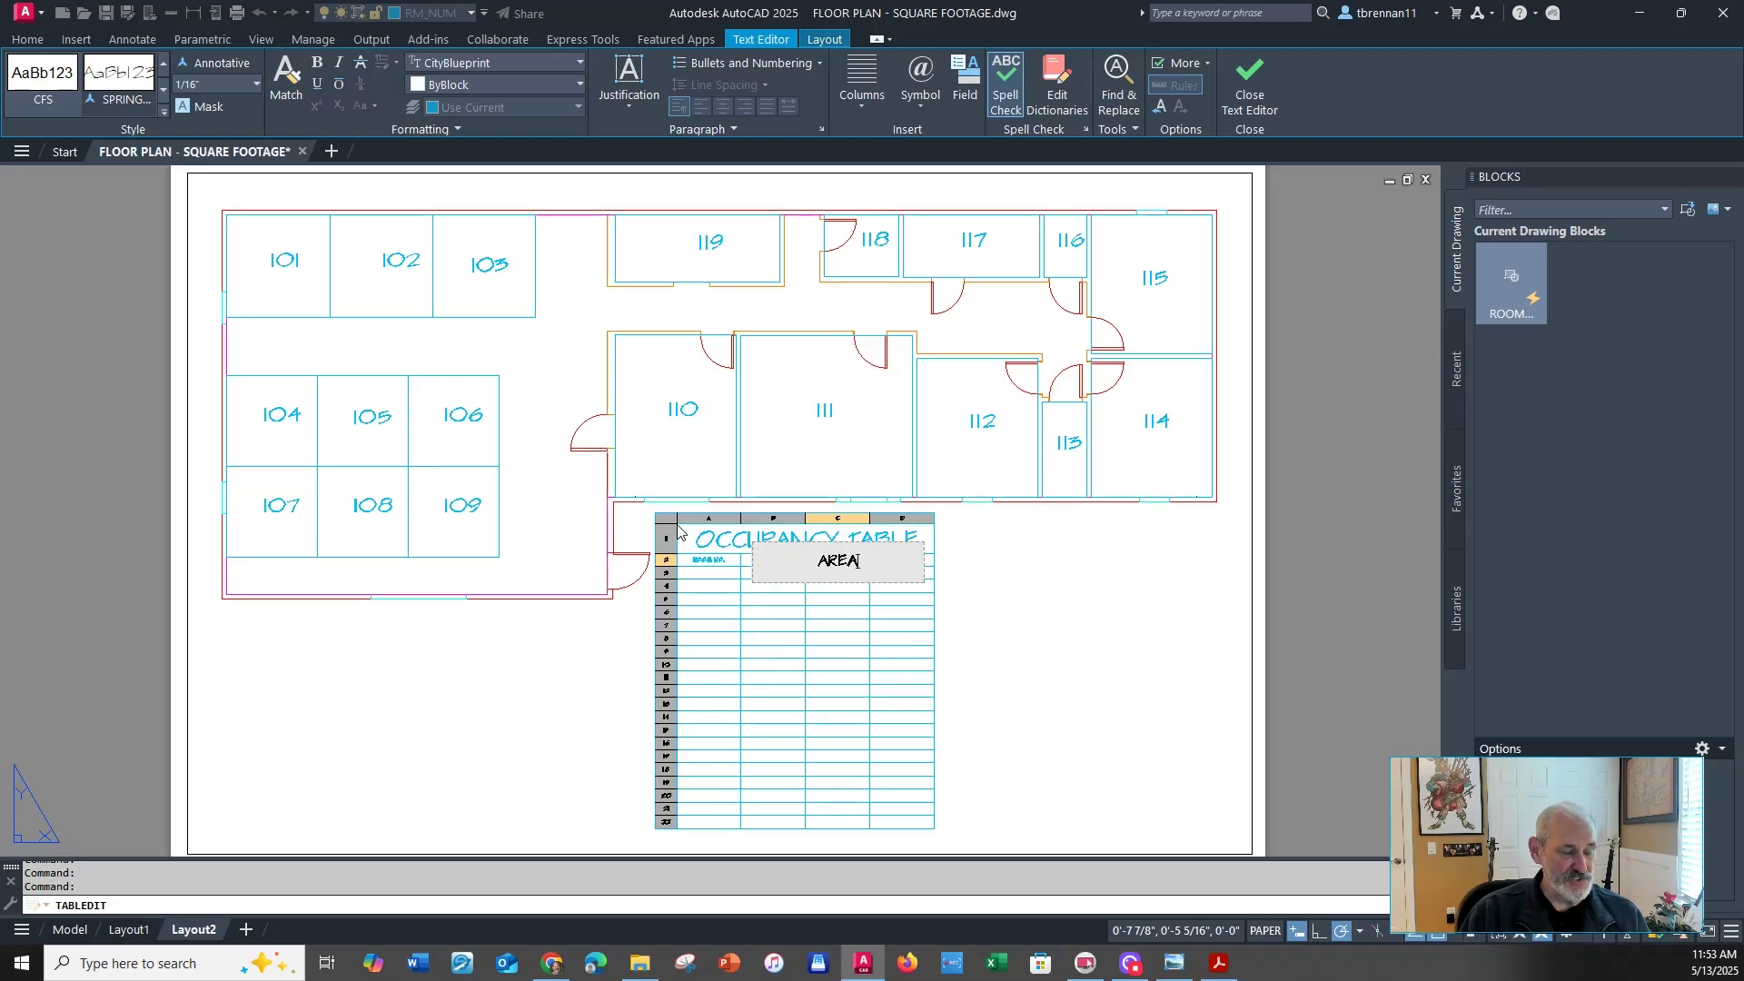
{"action": "key", "text": "Tab"}
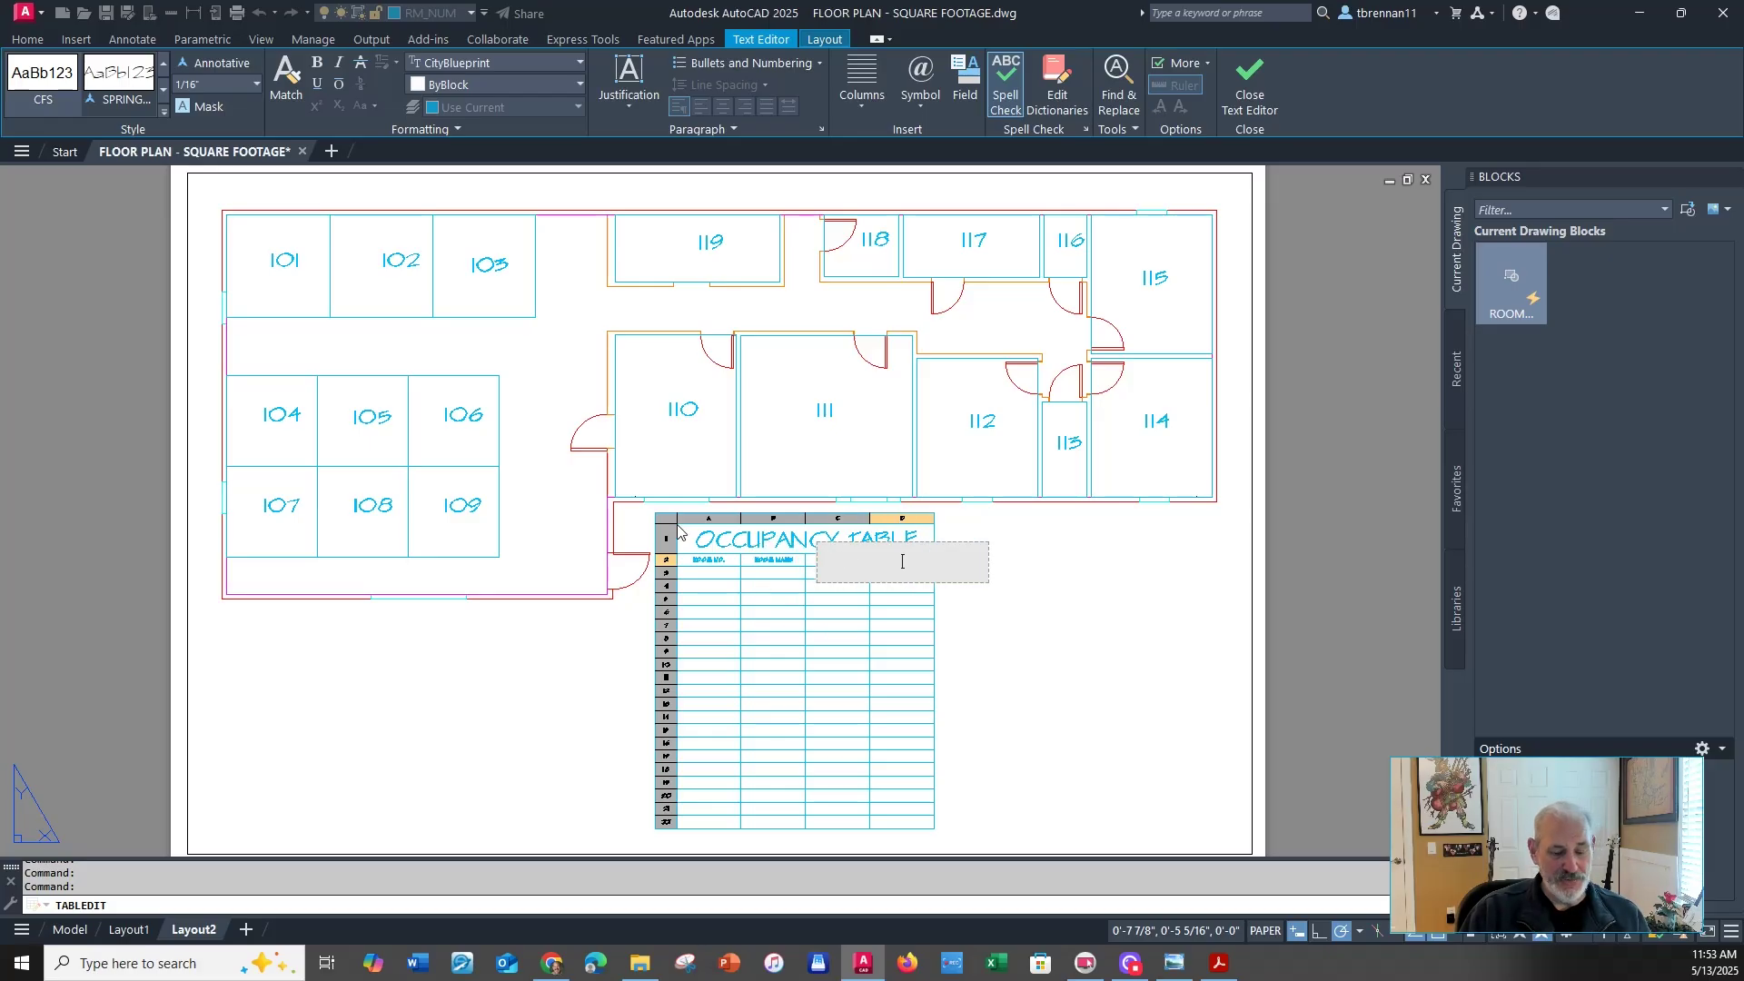
{"action": "type", "text": "O"}
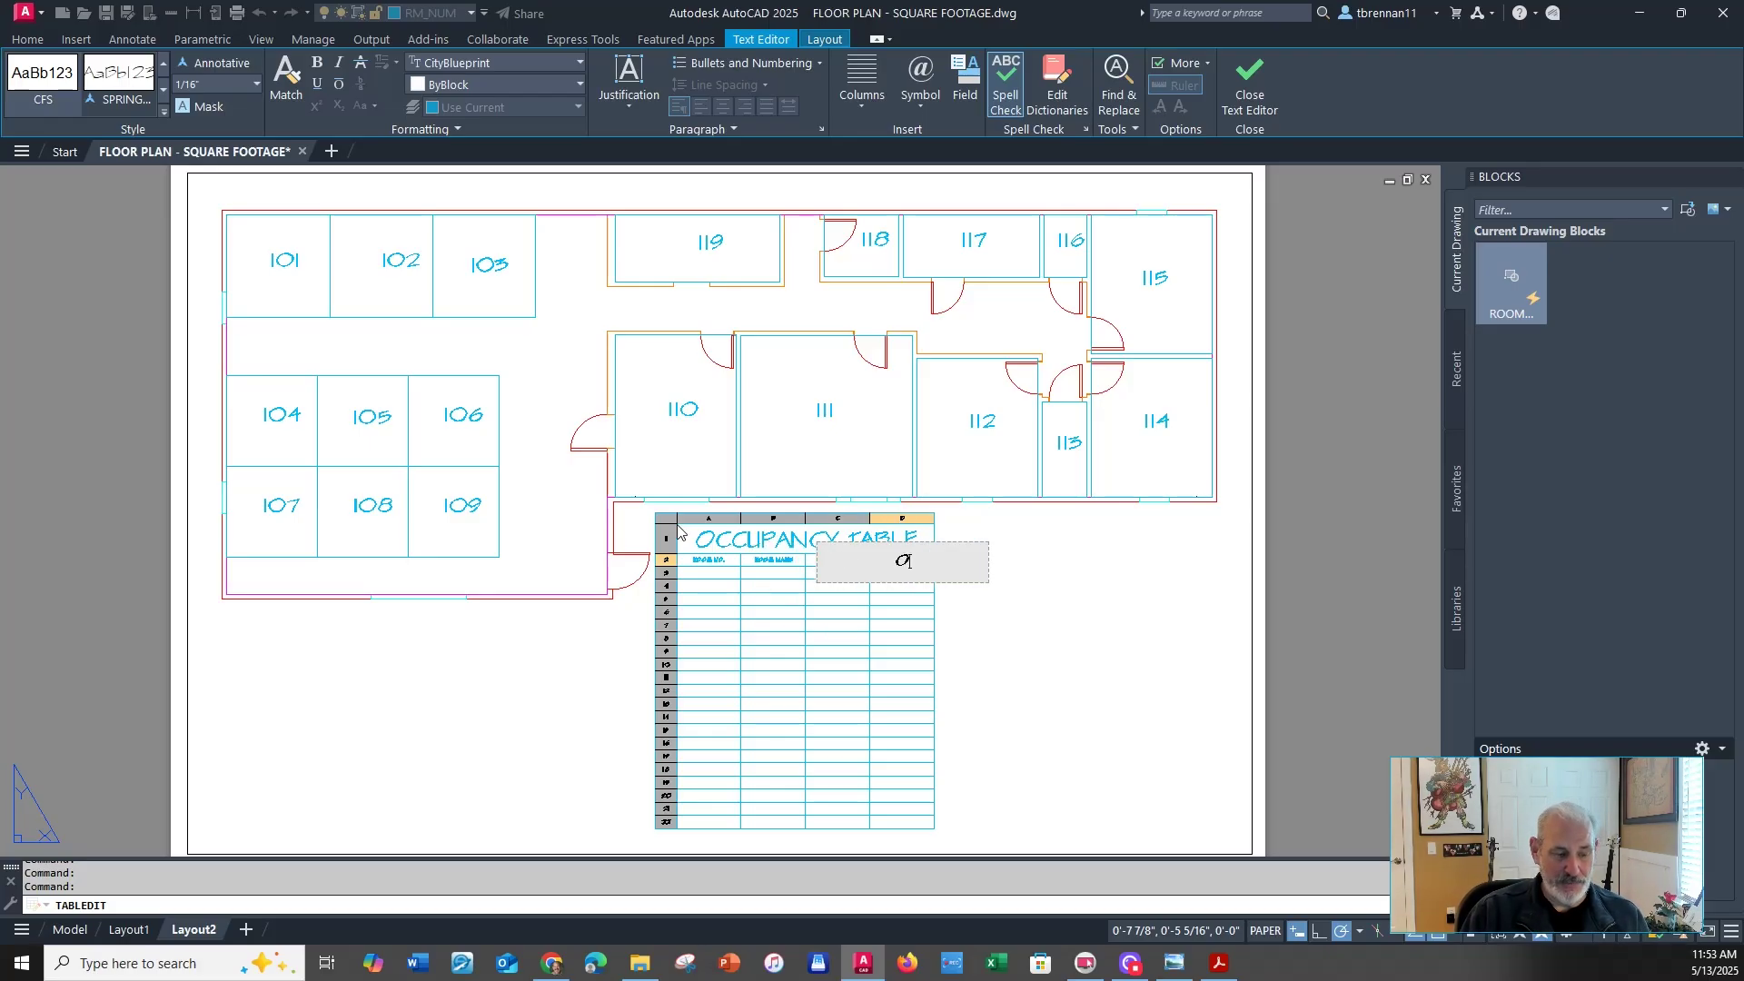
{"action": "type", "text": "CCUPAN"}
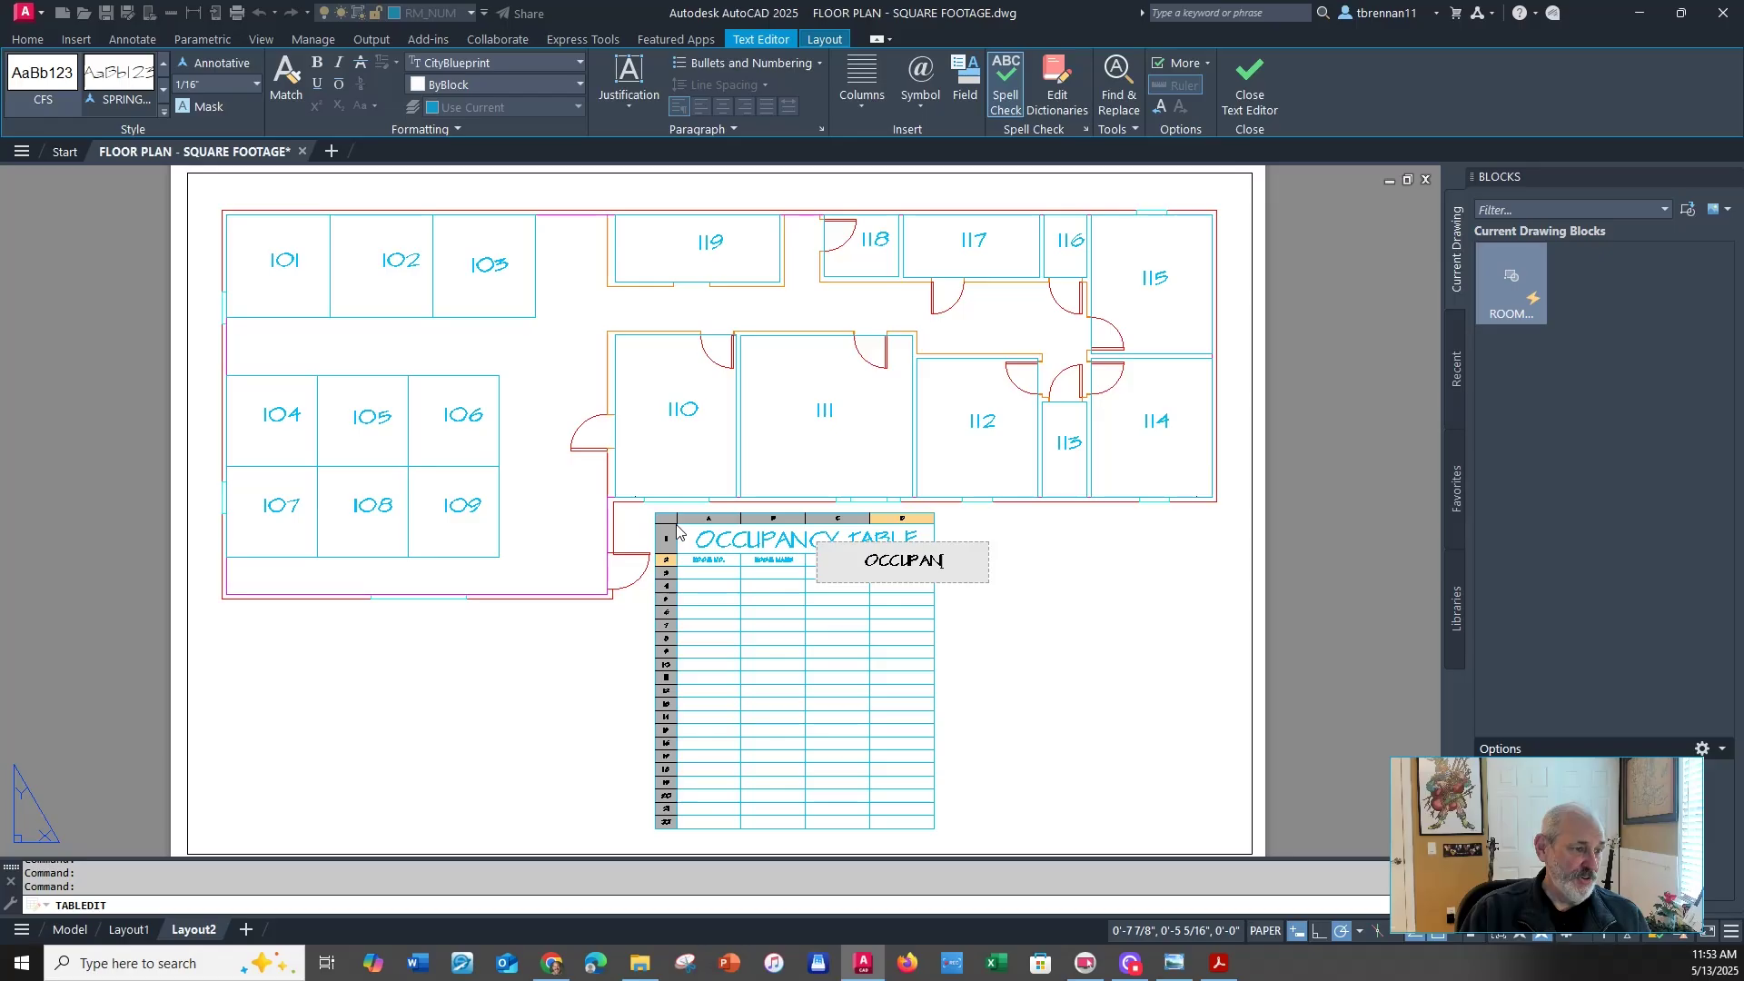
{"action": "type", "text": "T"}
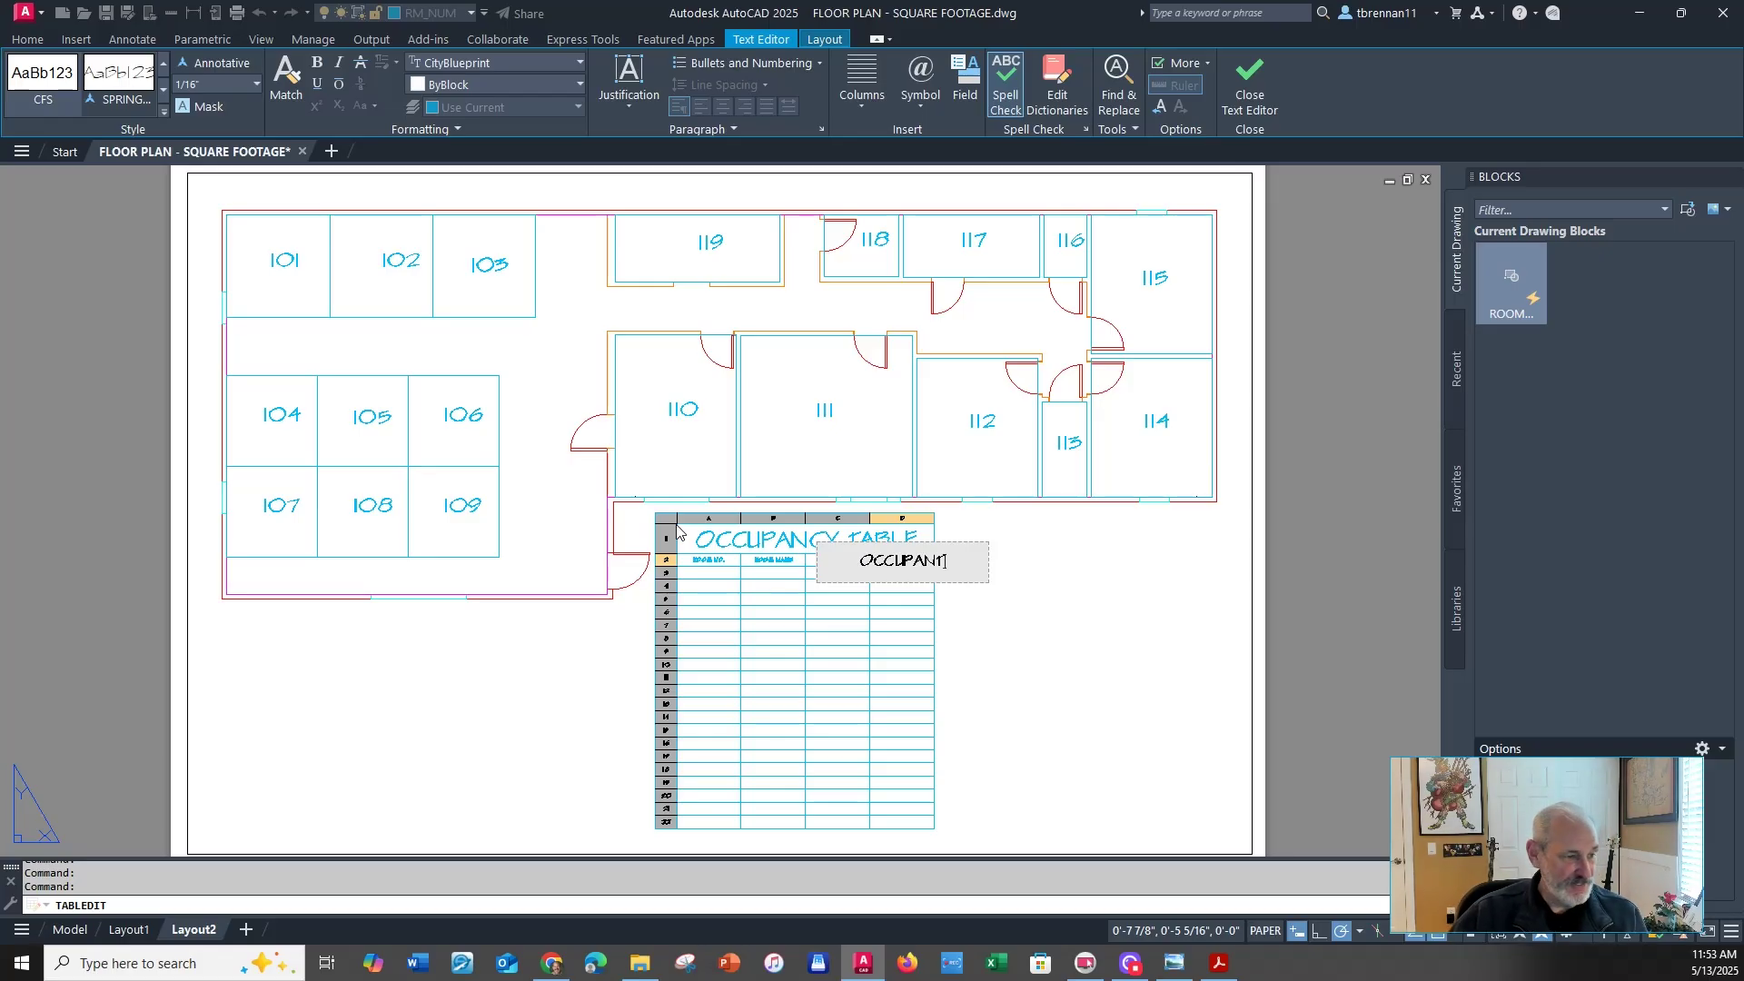
{"action": "key", "text": "Return"}
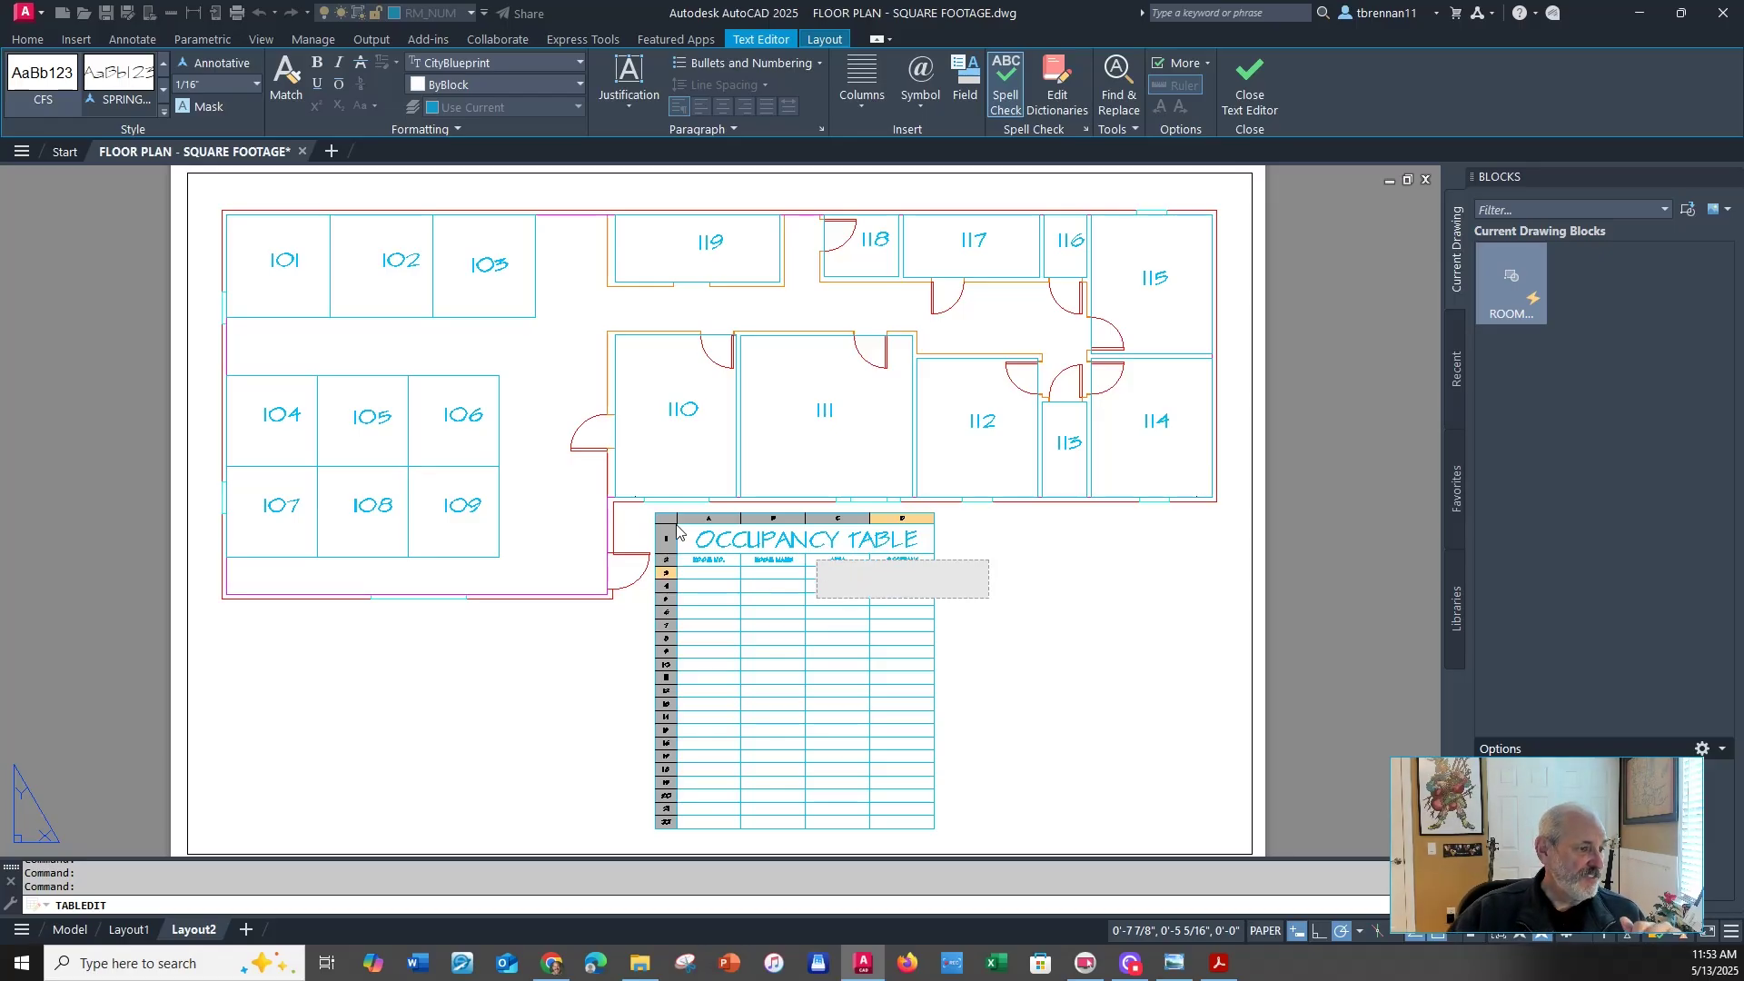
{"action": "left_click", "coordinate": [1098, 627]}
Enter room number 101 in cell A3, the first data row of the table
{"action": "scroll", "coordinate": [706, 586], "scroll_direction": "up", "scroll_amount": 4}
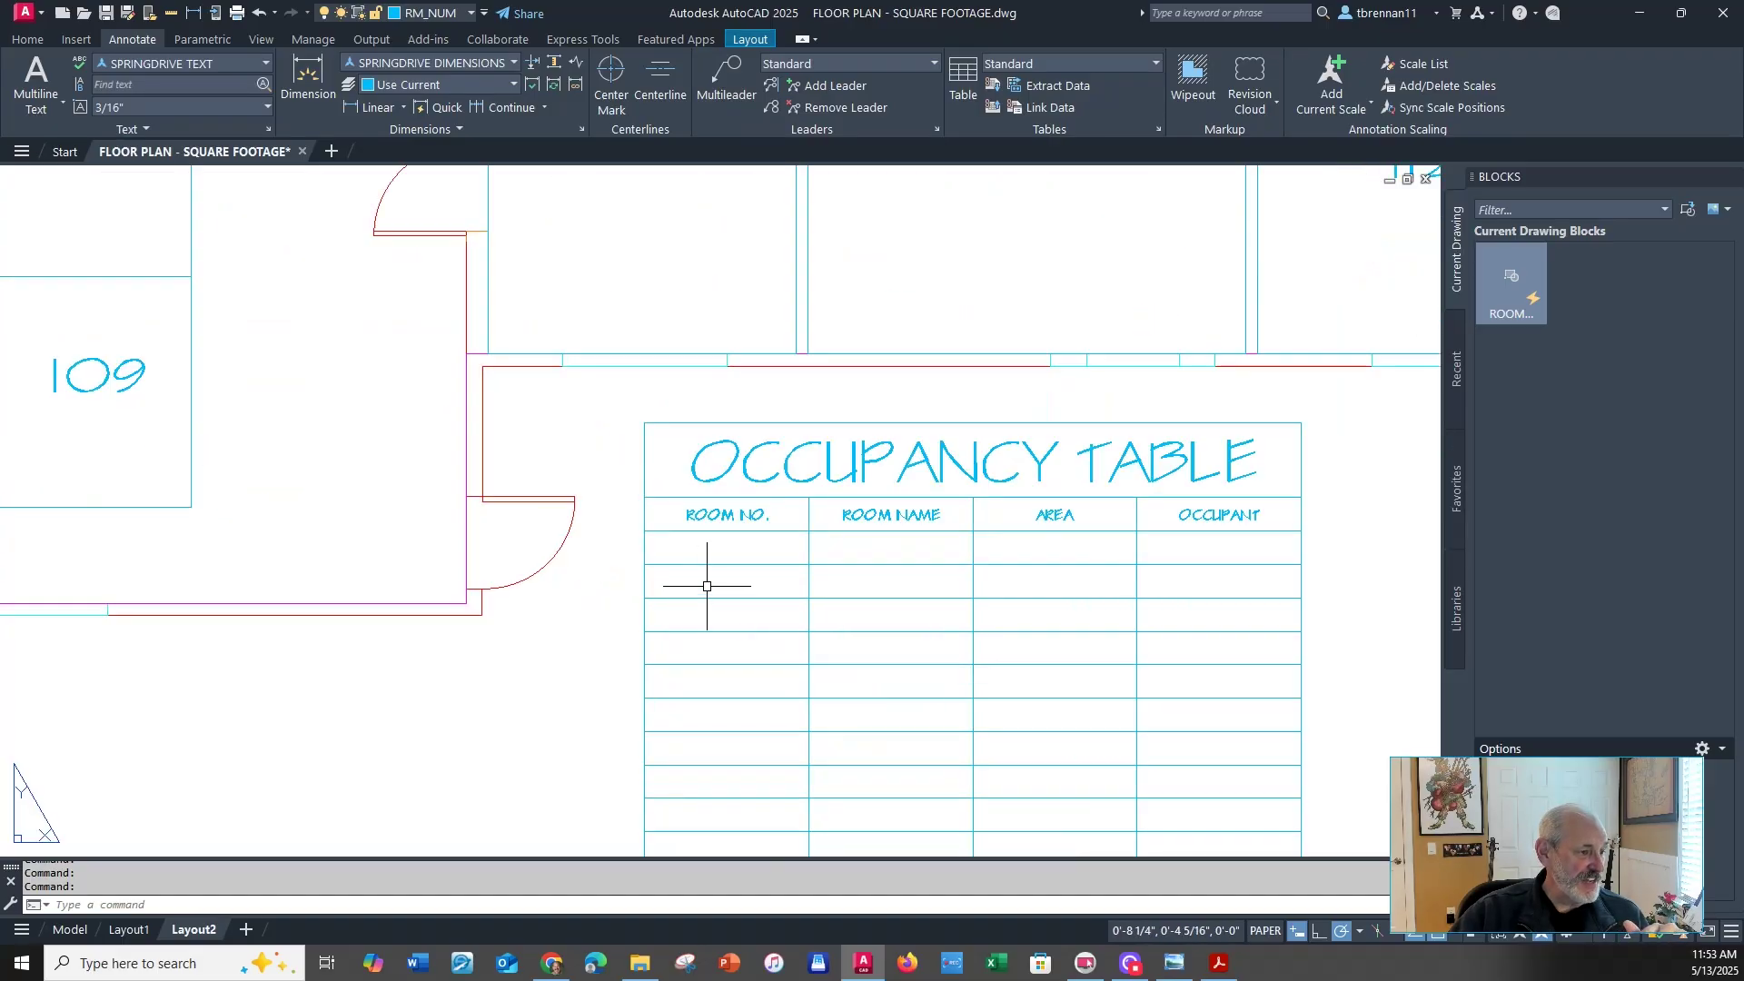
{"action": "scroll", "coordinate": [762, 571], "scroll_direction": "up", "scroll_amount": 2}
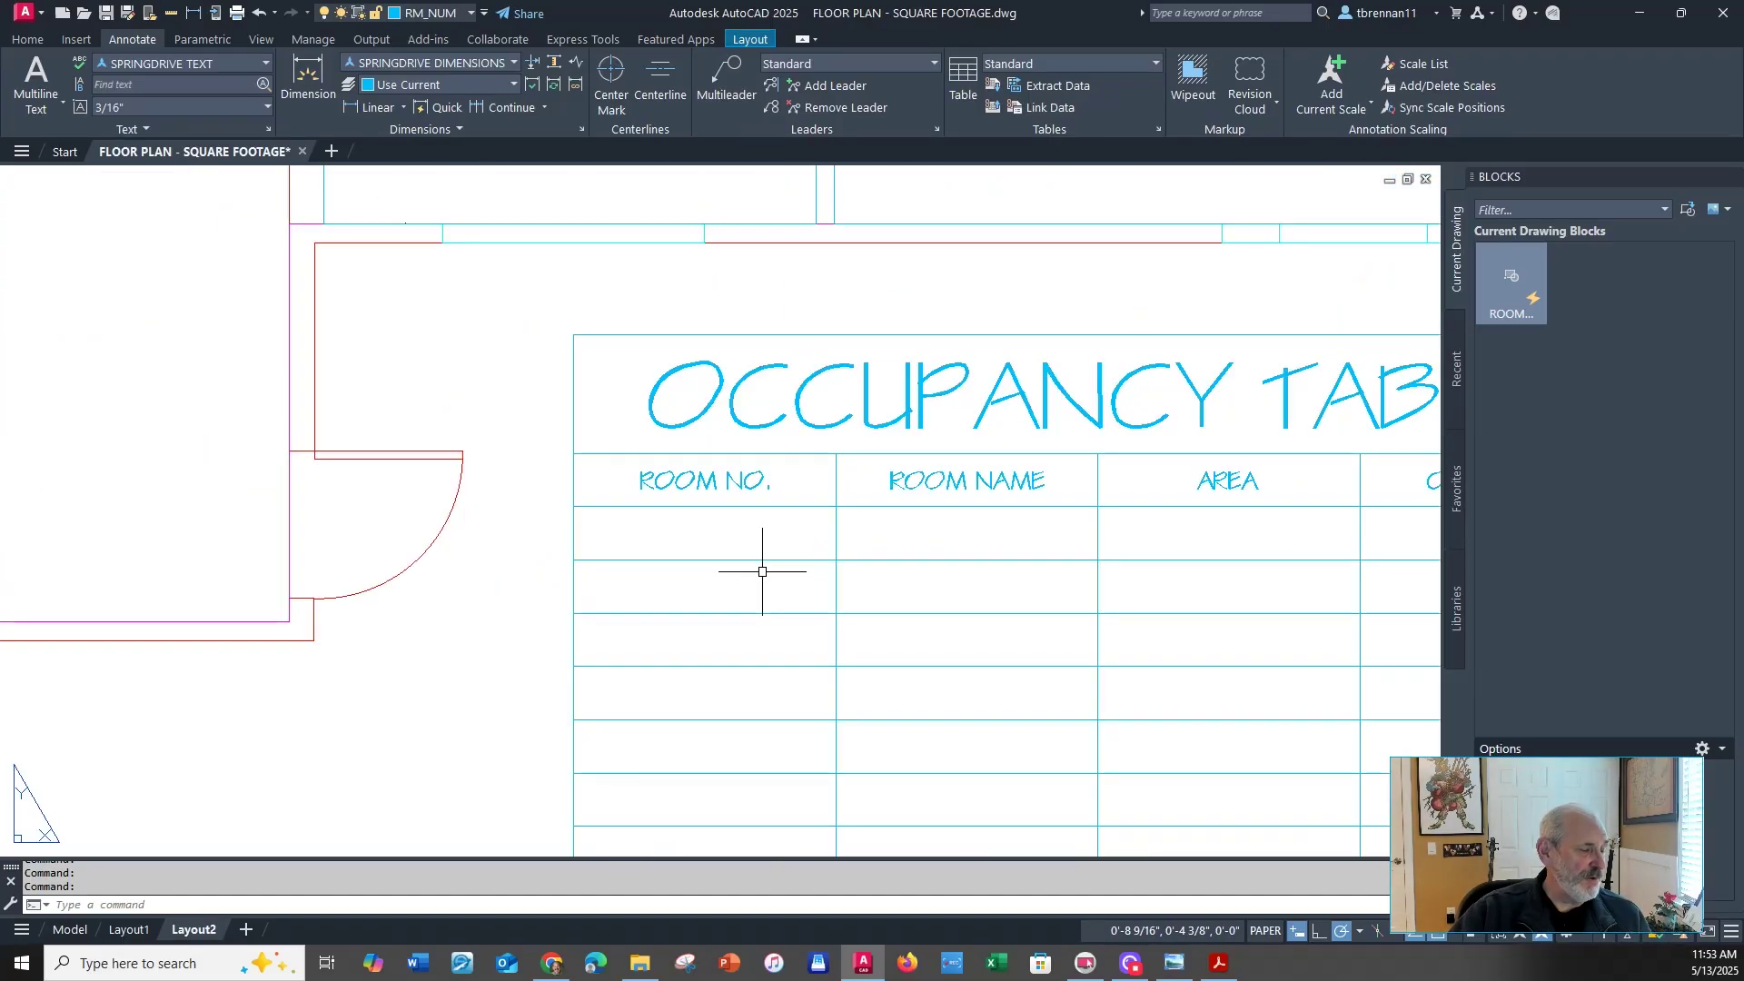
{"action": "left_click", "coordinate": [726, 538]}
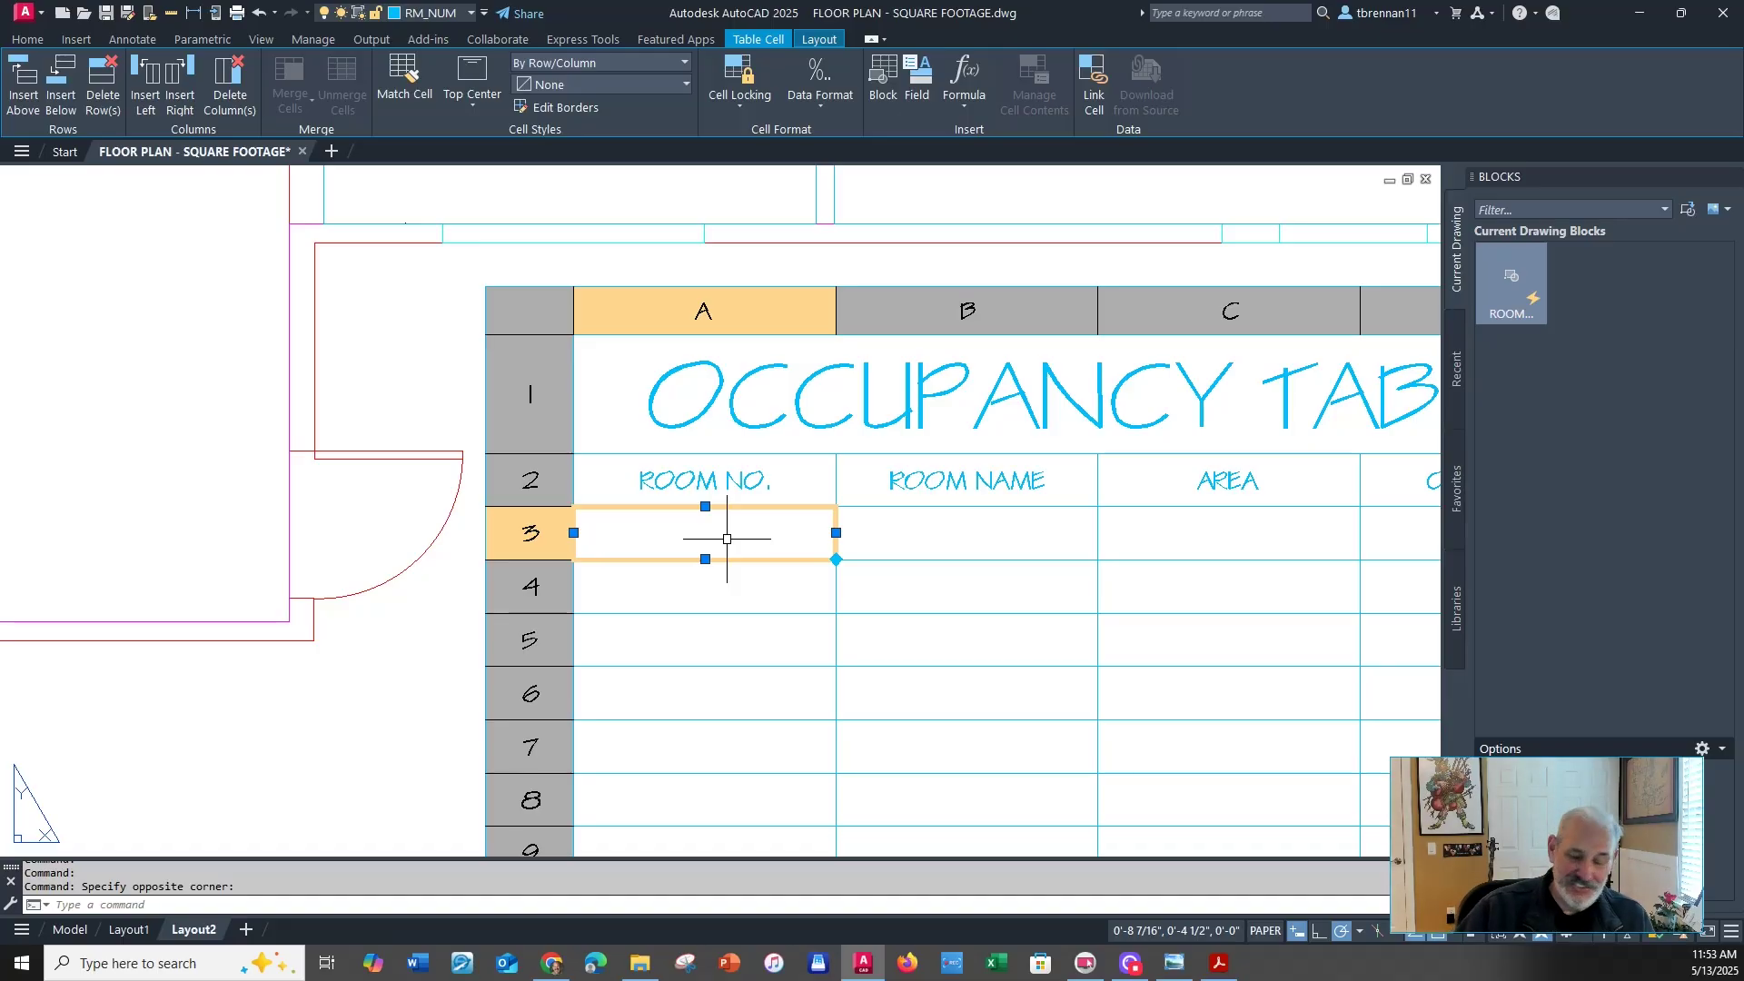
{"action": "type", "text": "101"}
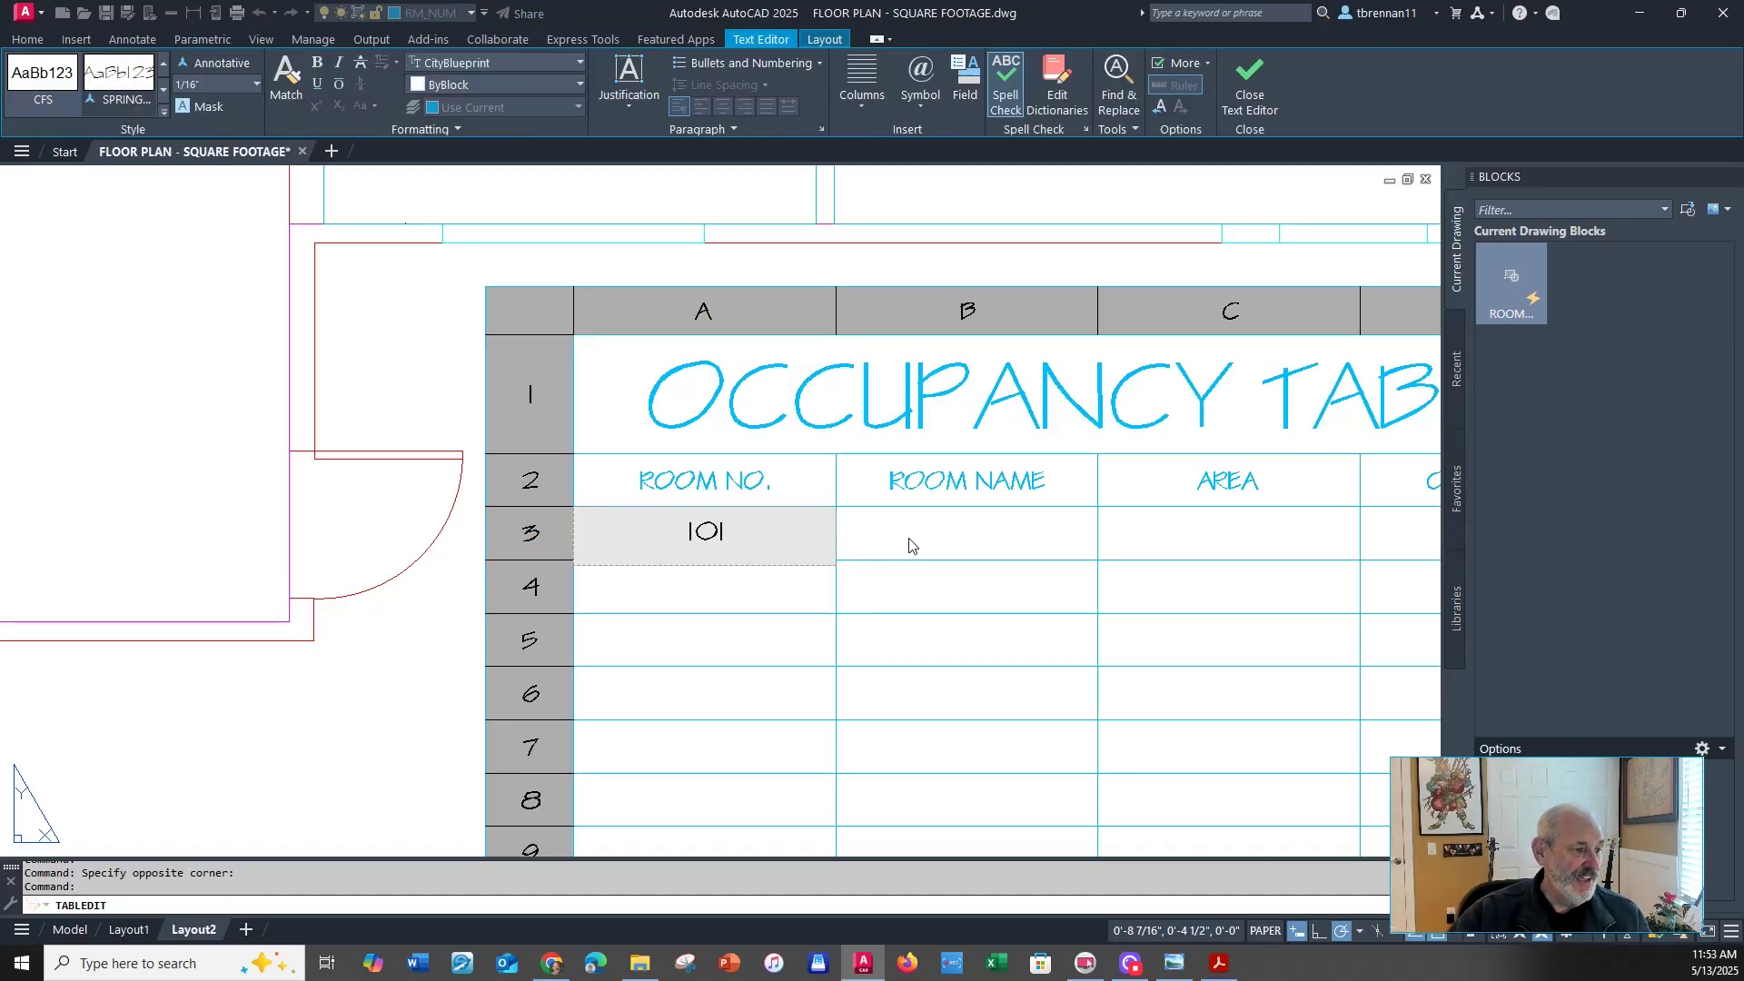
Enter the room name "DATA TECH 1" in cell B3 beside room number 101 and finish editing
{"action": "left_click", "coordinate": [938, 543]}
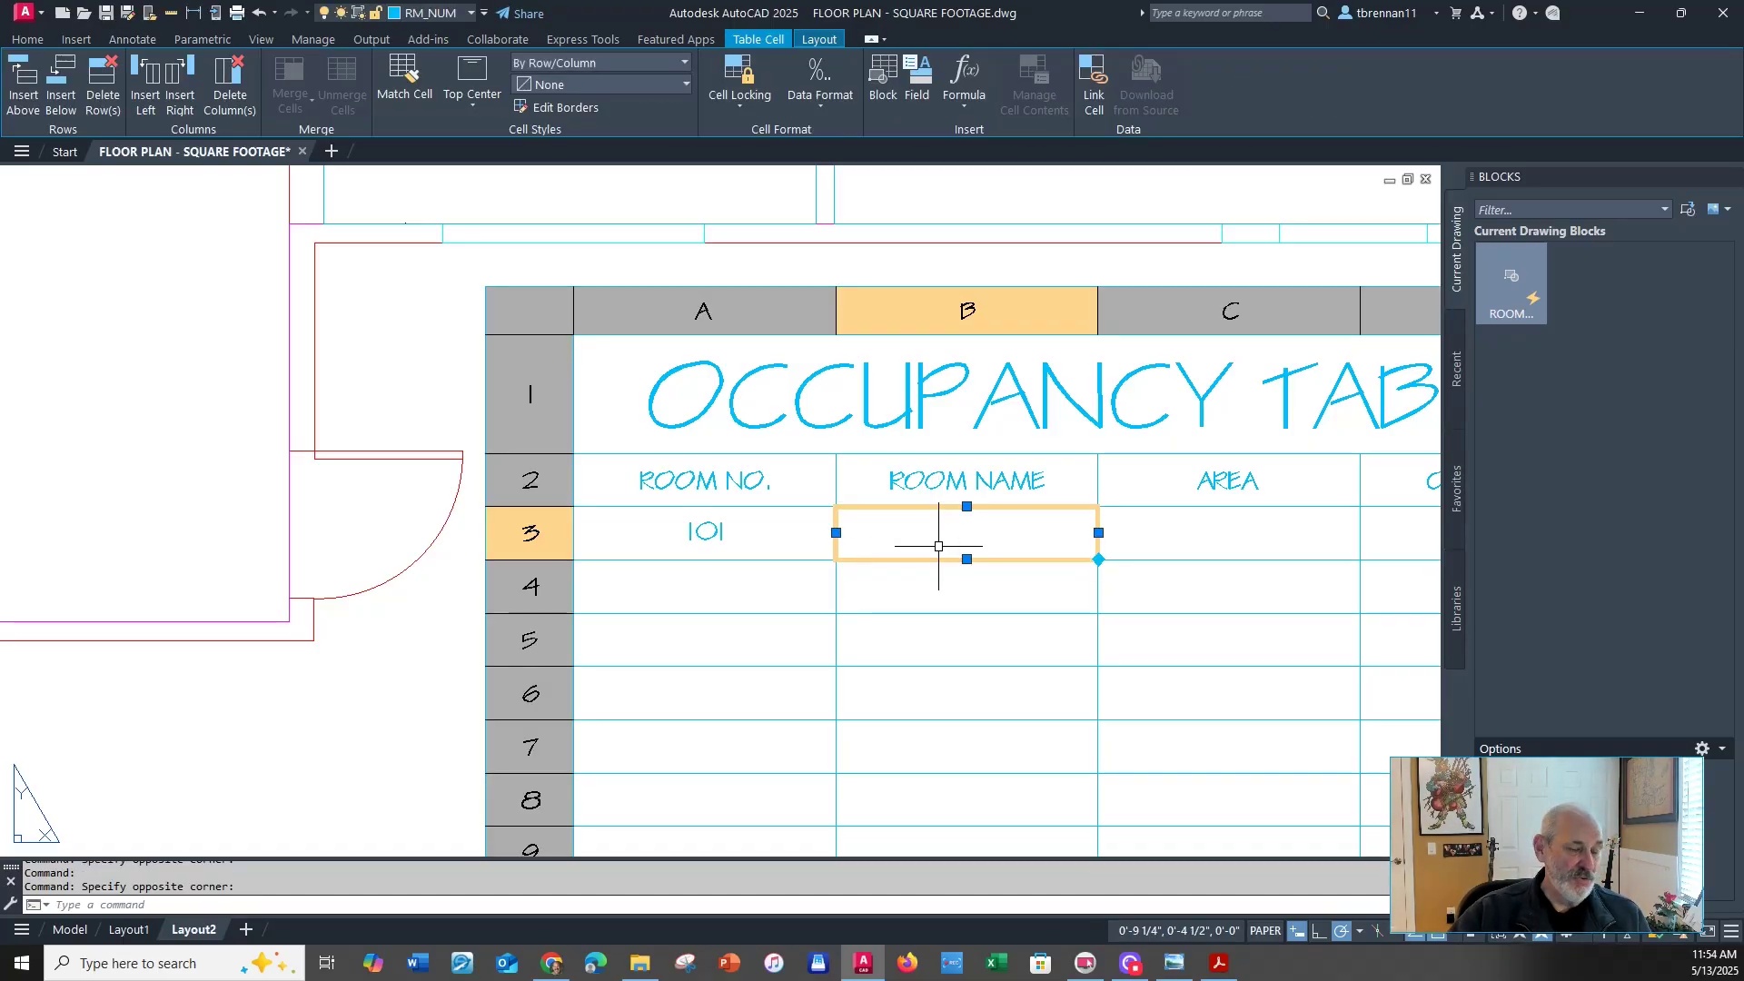
{"action": "key", "text": "Escape"}
{"action": "left_click", "coordinate": [941, 547]}
{"action": "type", "text": "DATA TEC"}
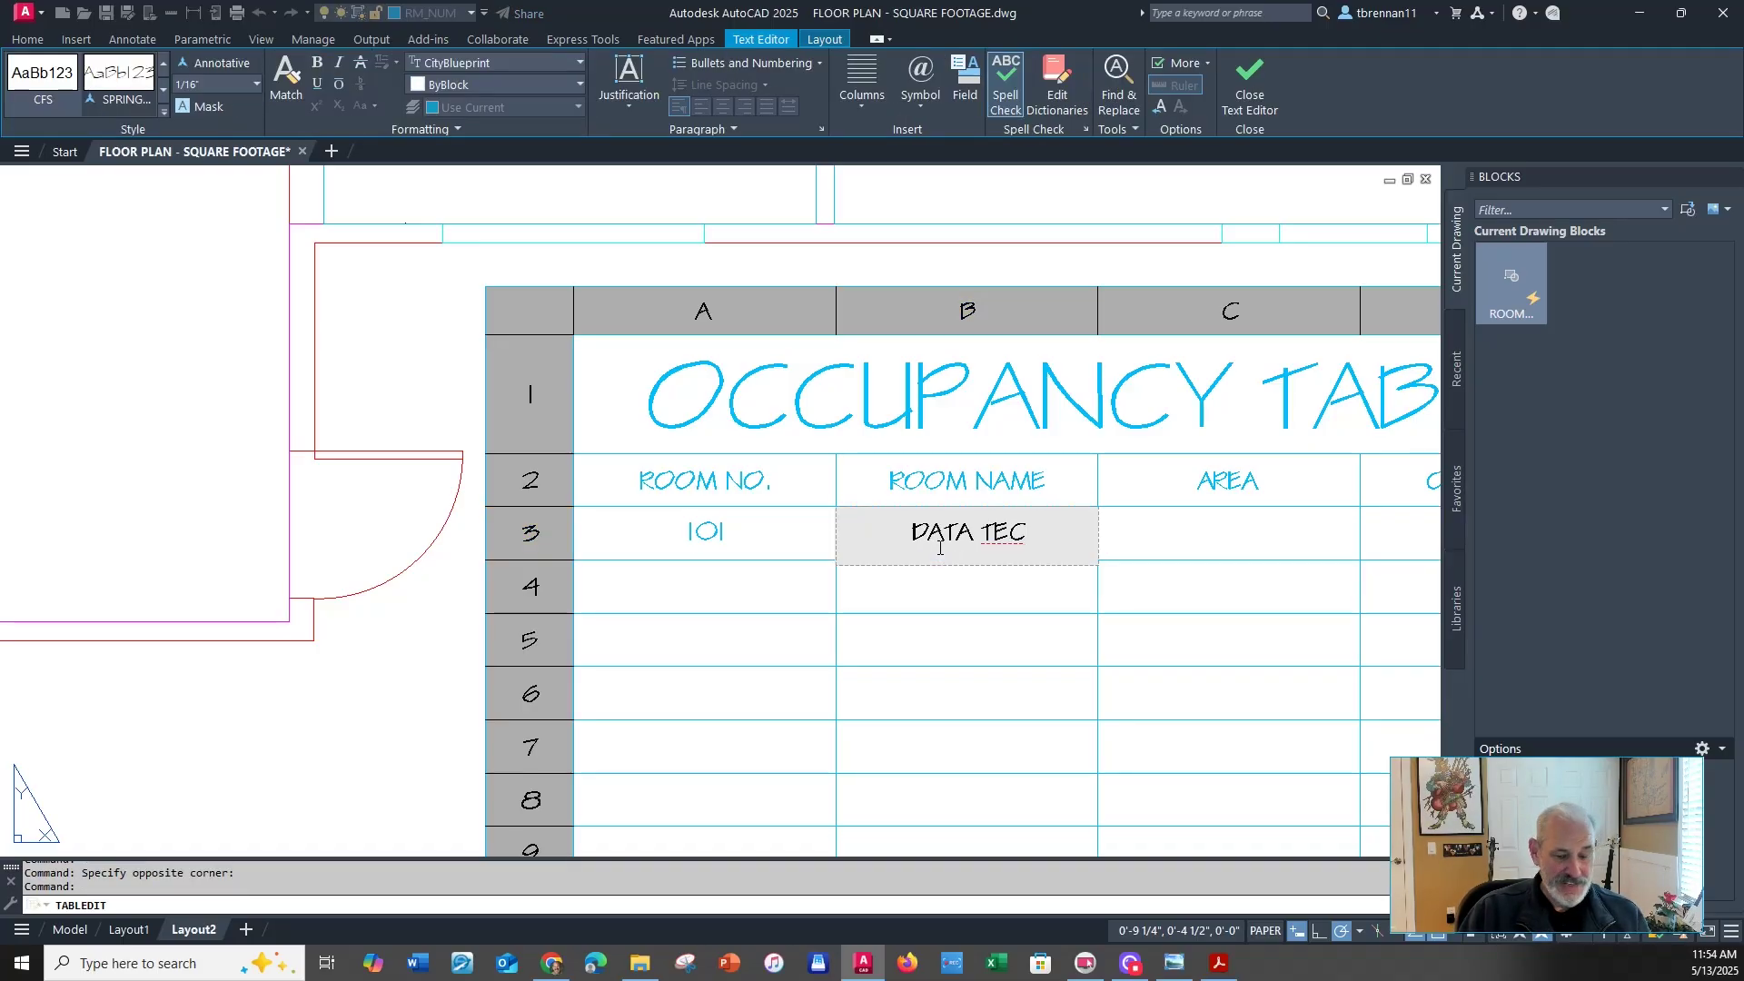
{"action": "type", "text": "H 1"}
{"action": "key", "text": "Return"}
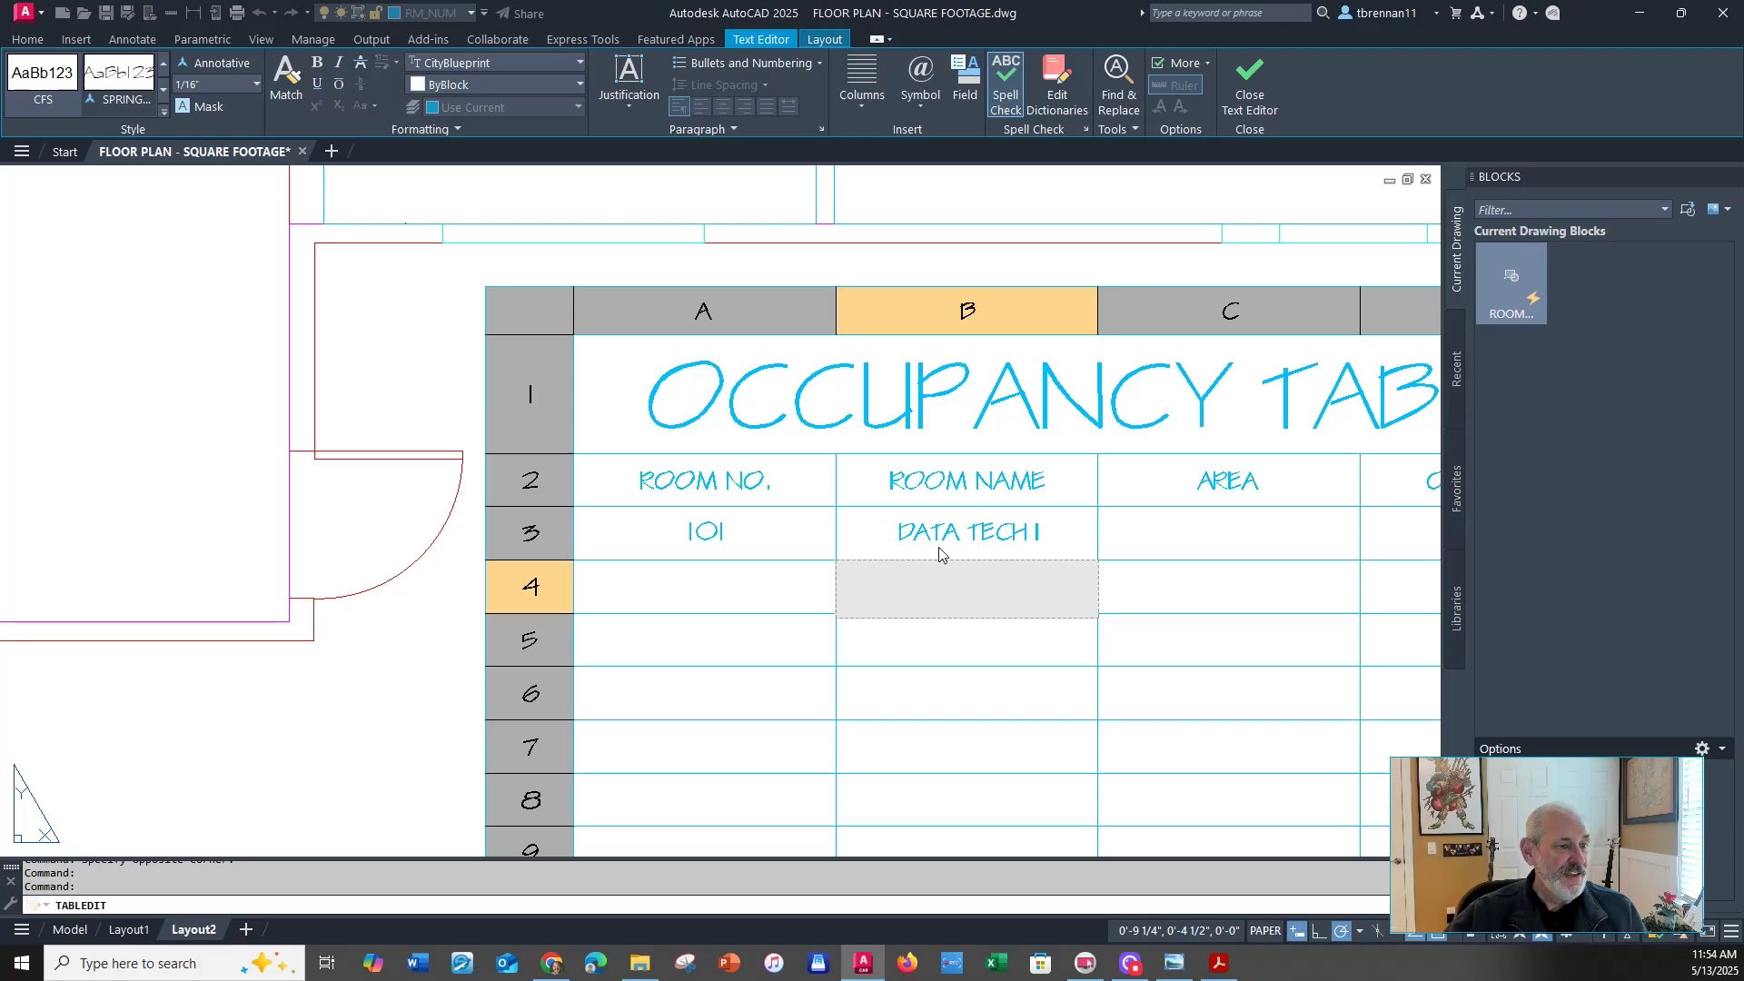
{"action": "key", "text": "Escape"}
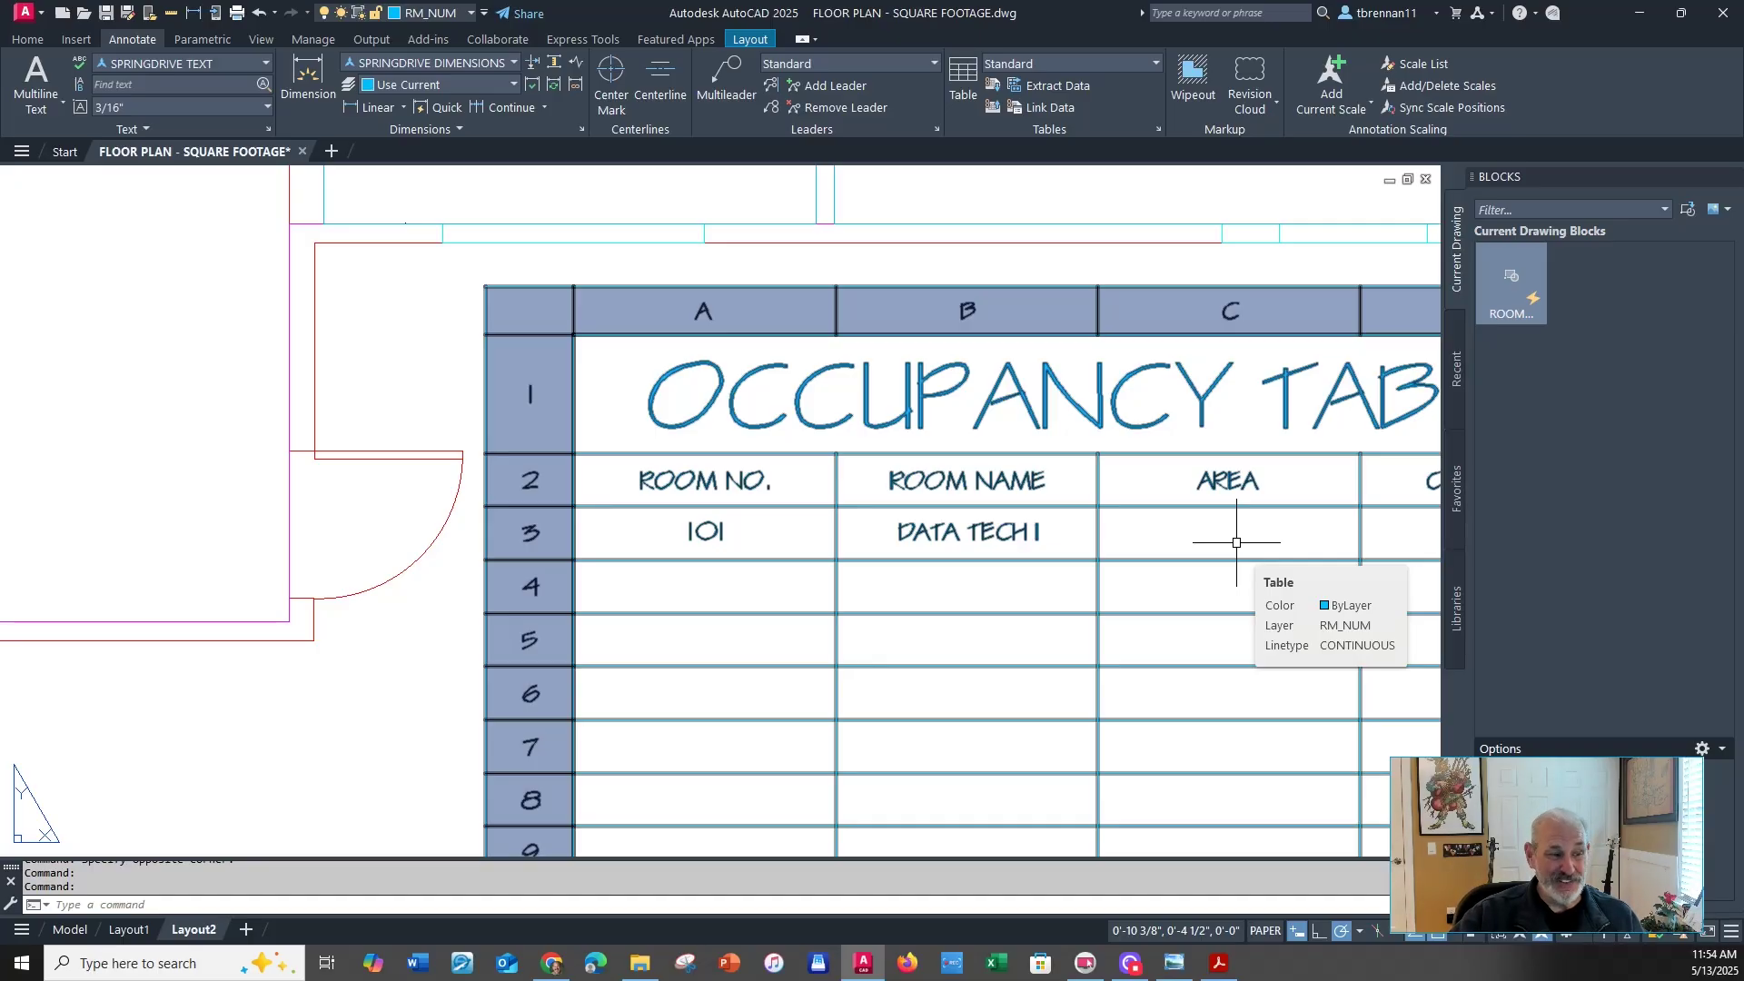
Start inserting a field in cell C3 under AREA, choosing the Object field from the Objects category
{"action": "left_click", "coordinate": [1236, 542]}
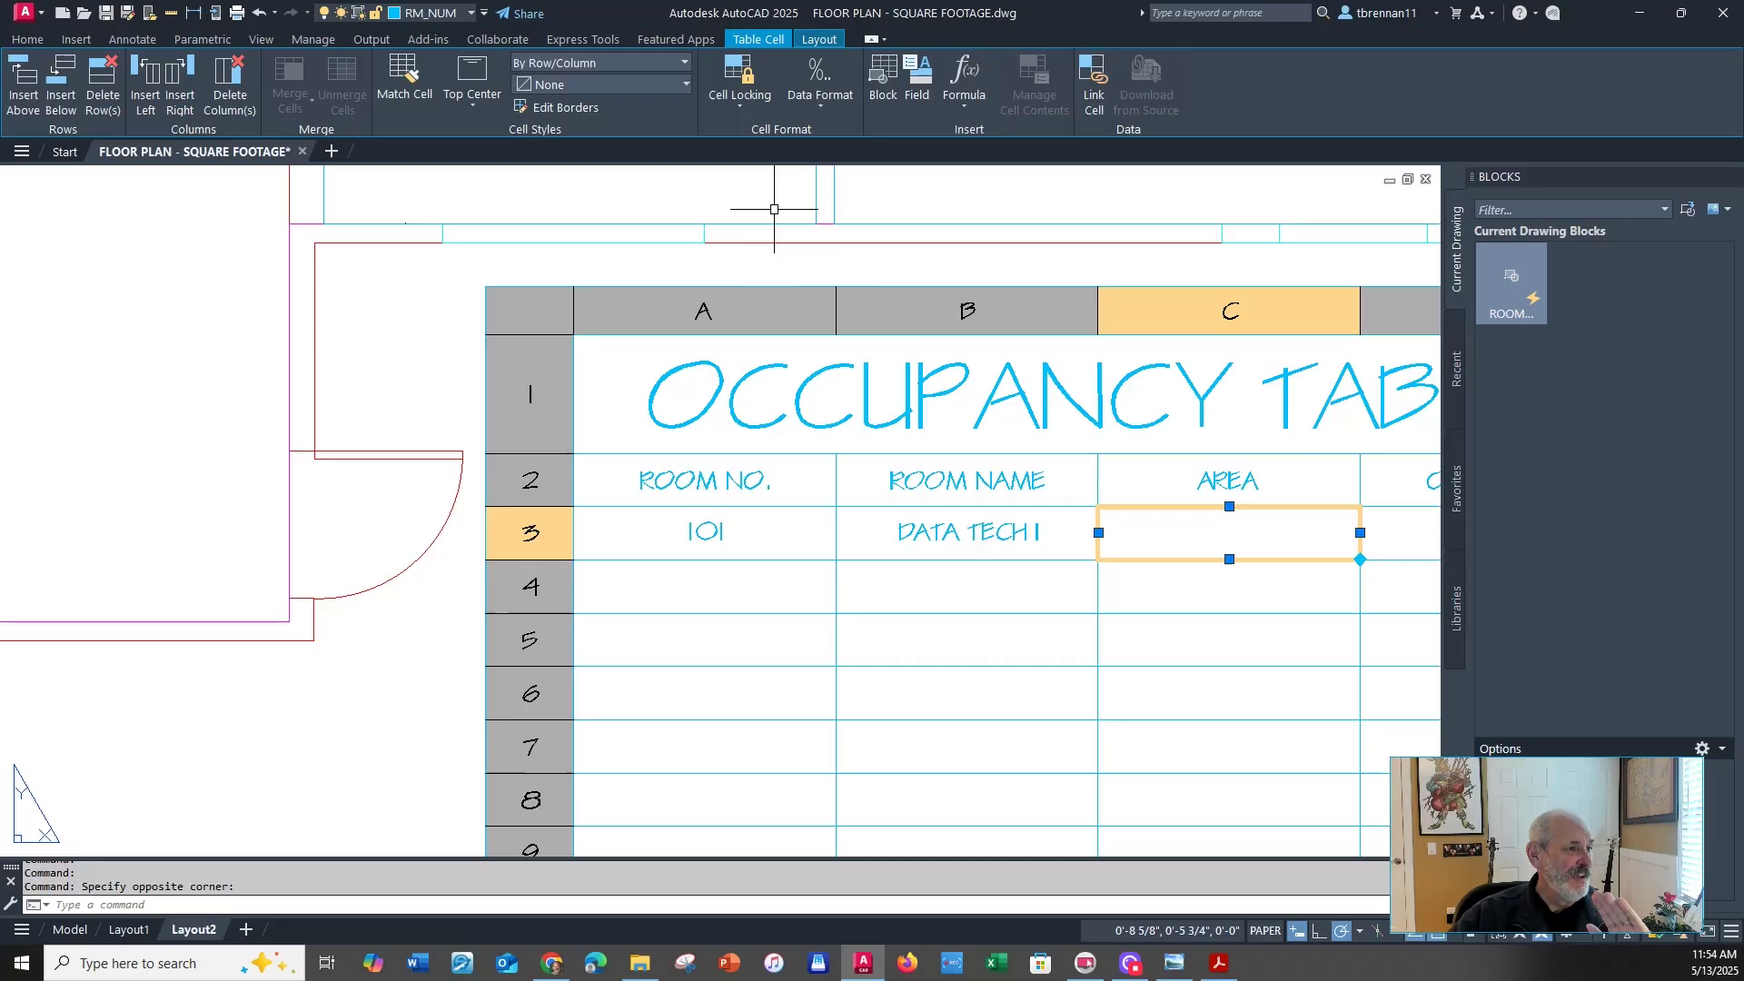
{"action": "left_click", "coordinate": [923, 91]}
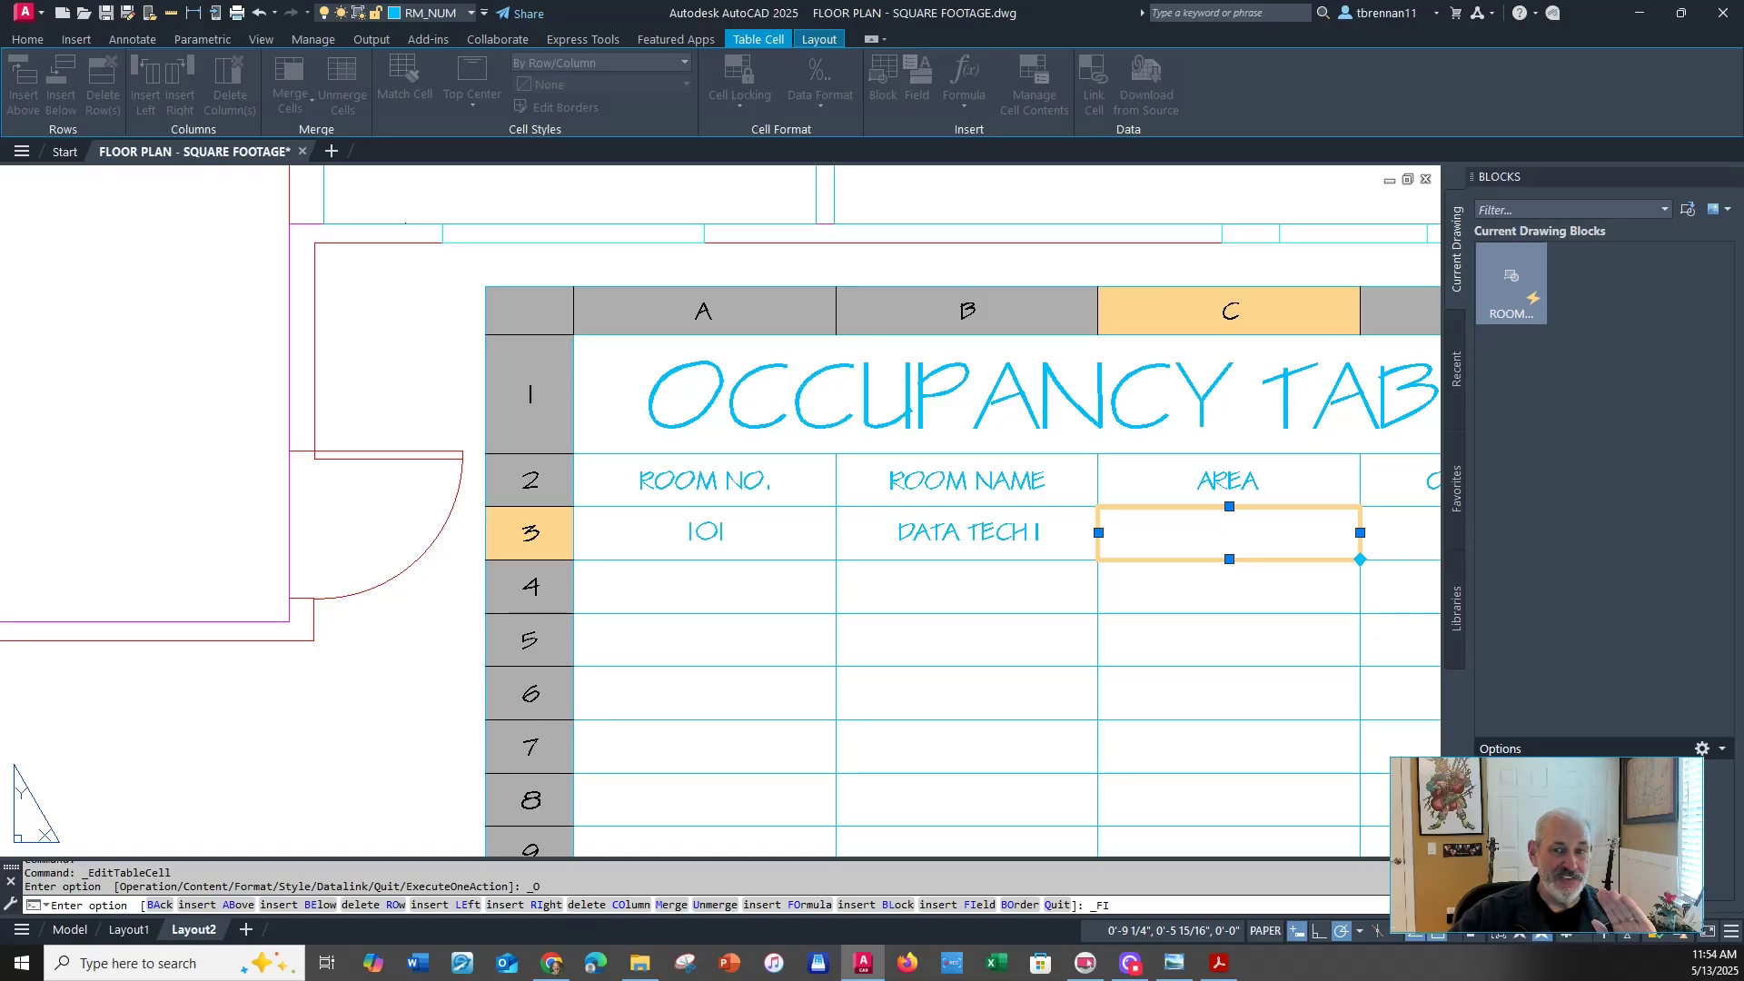
{"action": "left_click_drag", "start_coordinate": [1743, 421], "coordinate": [656, 264]}
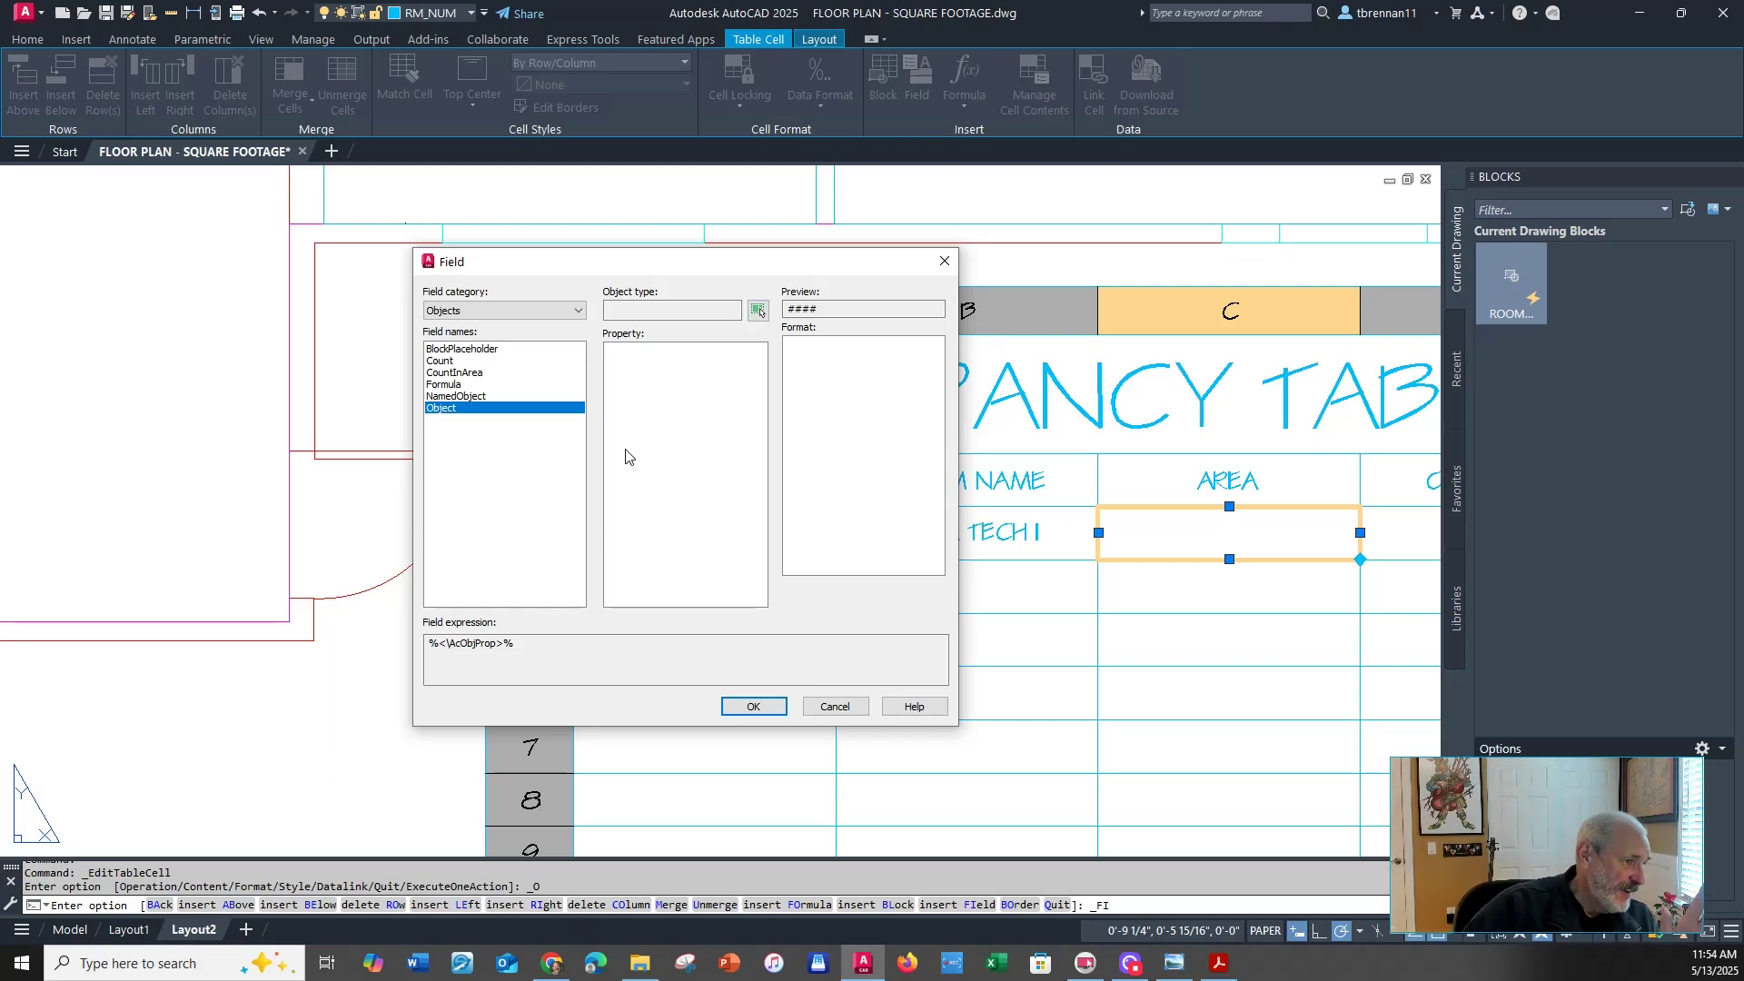
{"action": "left_click", "coordinate": [578, 311]}
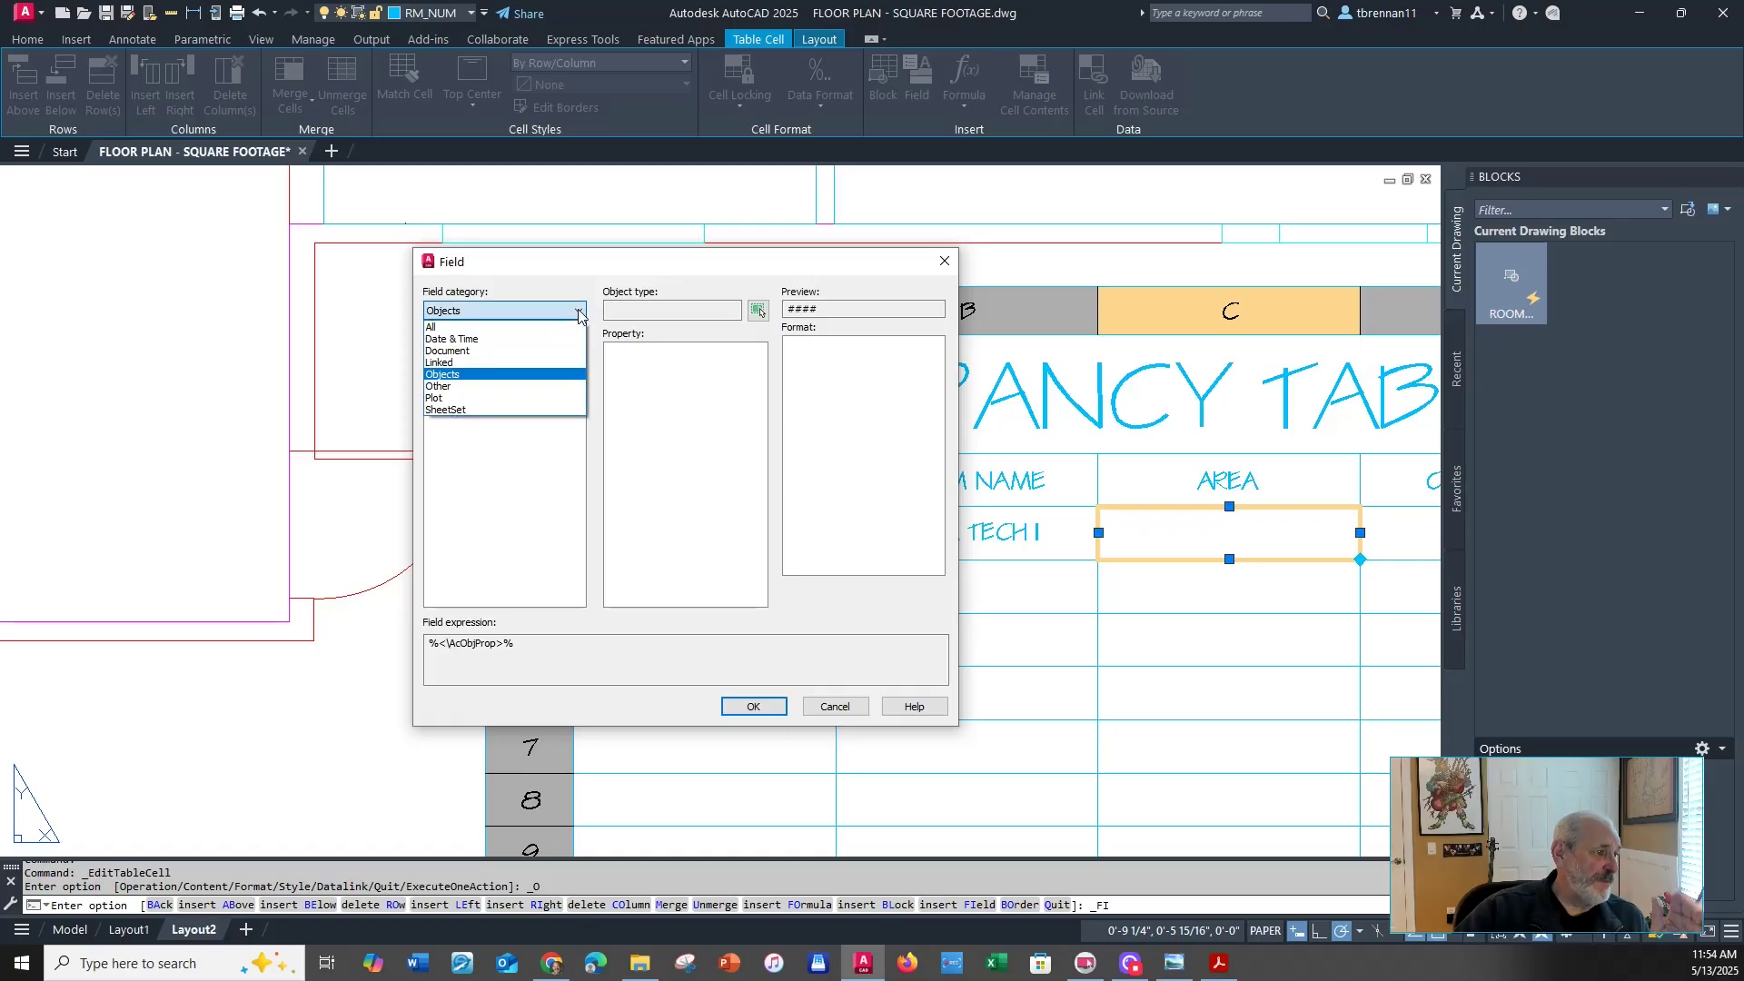
{"action": "left_click", "coordinate": [507, 329]}
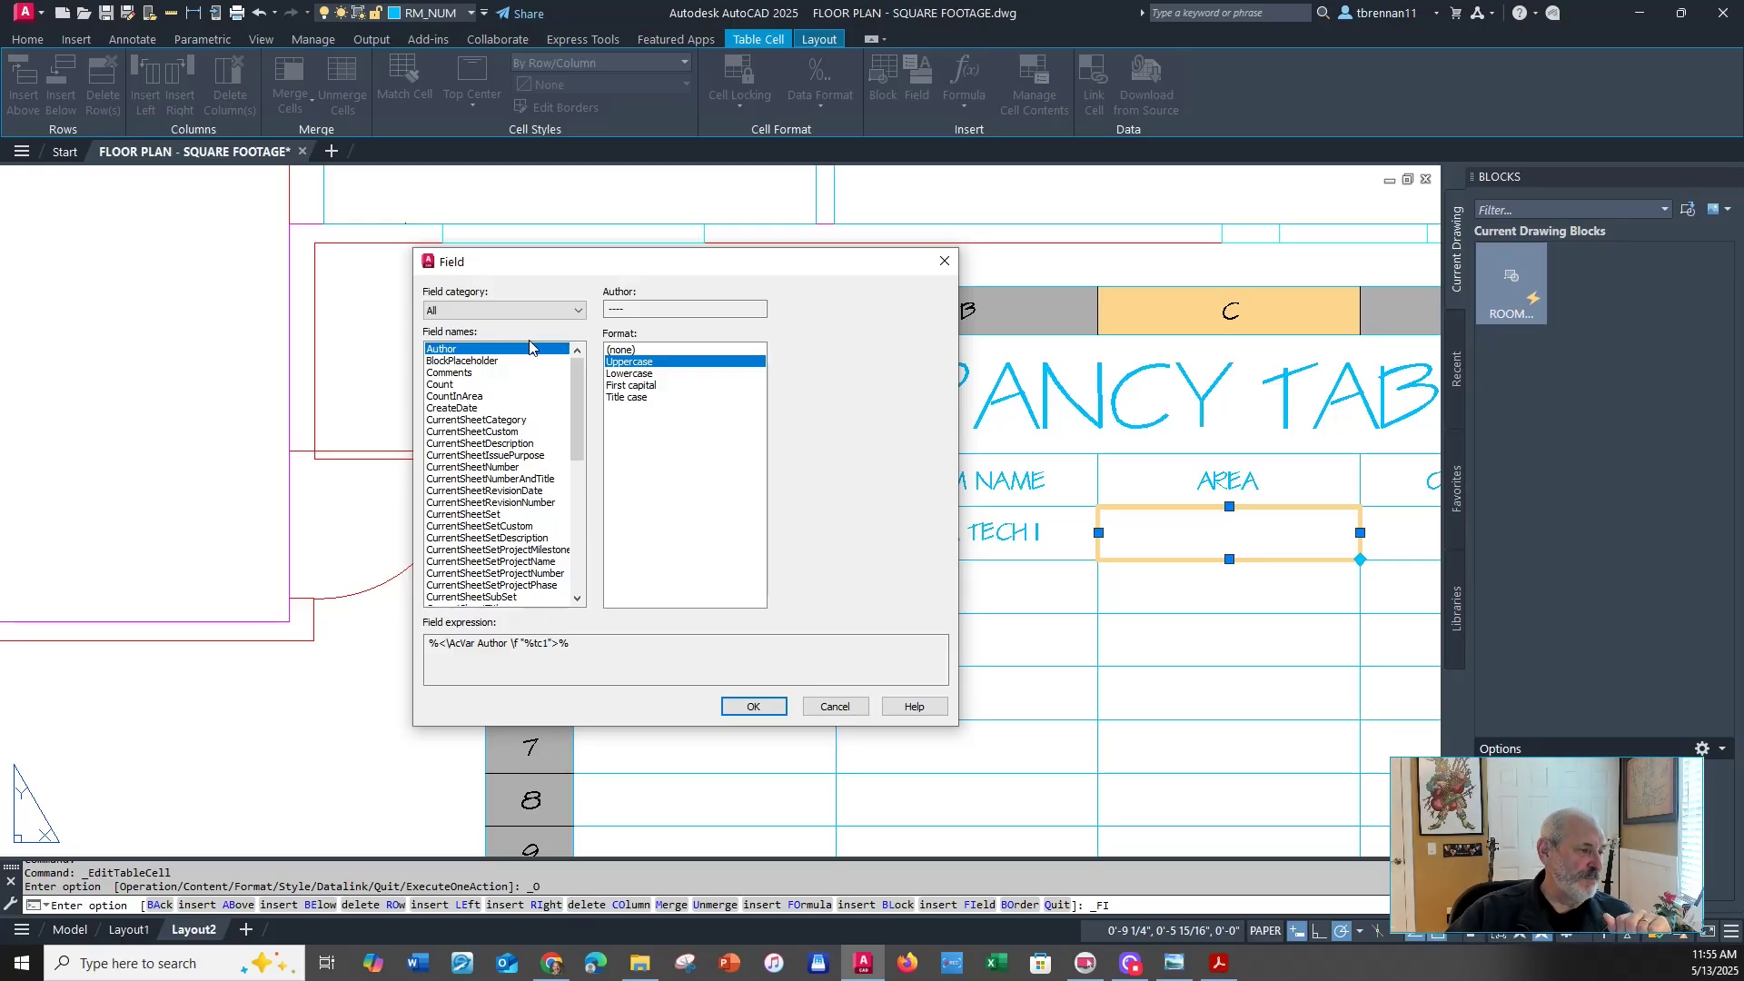
{"action": "left_click", "coordinate": [580, 313]}
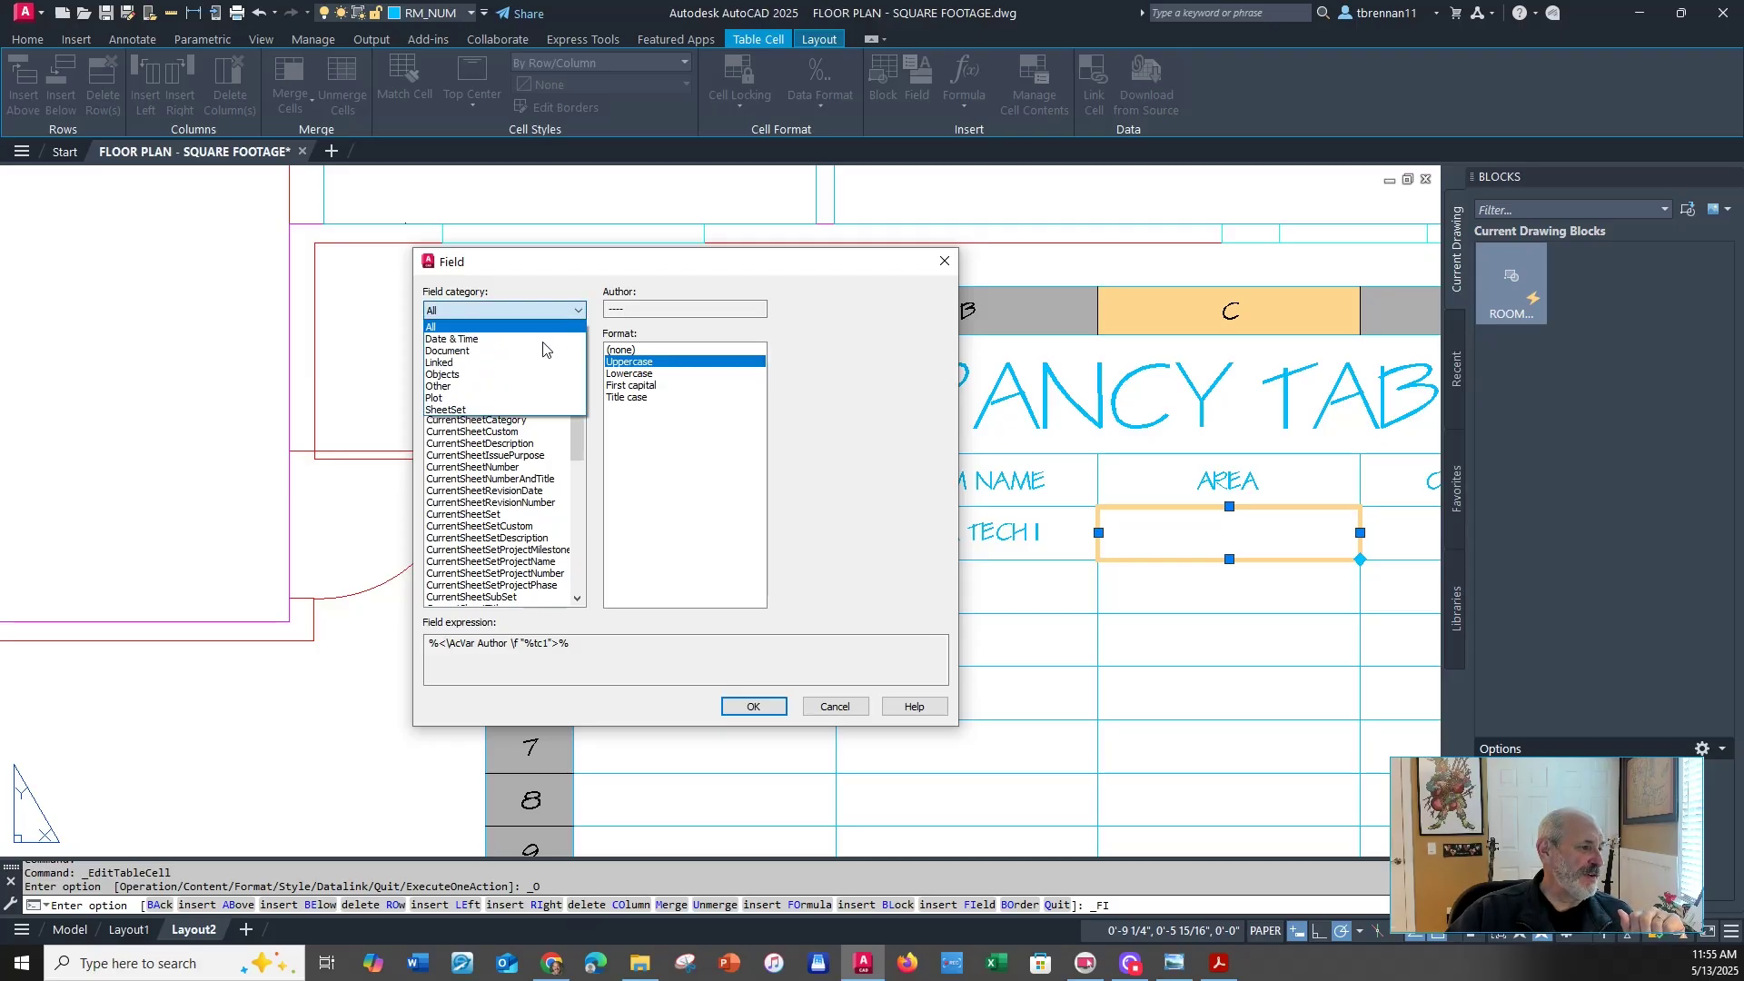
{"action": "left_click", "coordinate": [505, 375]}
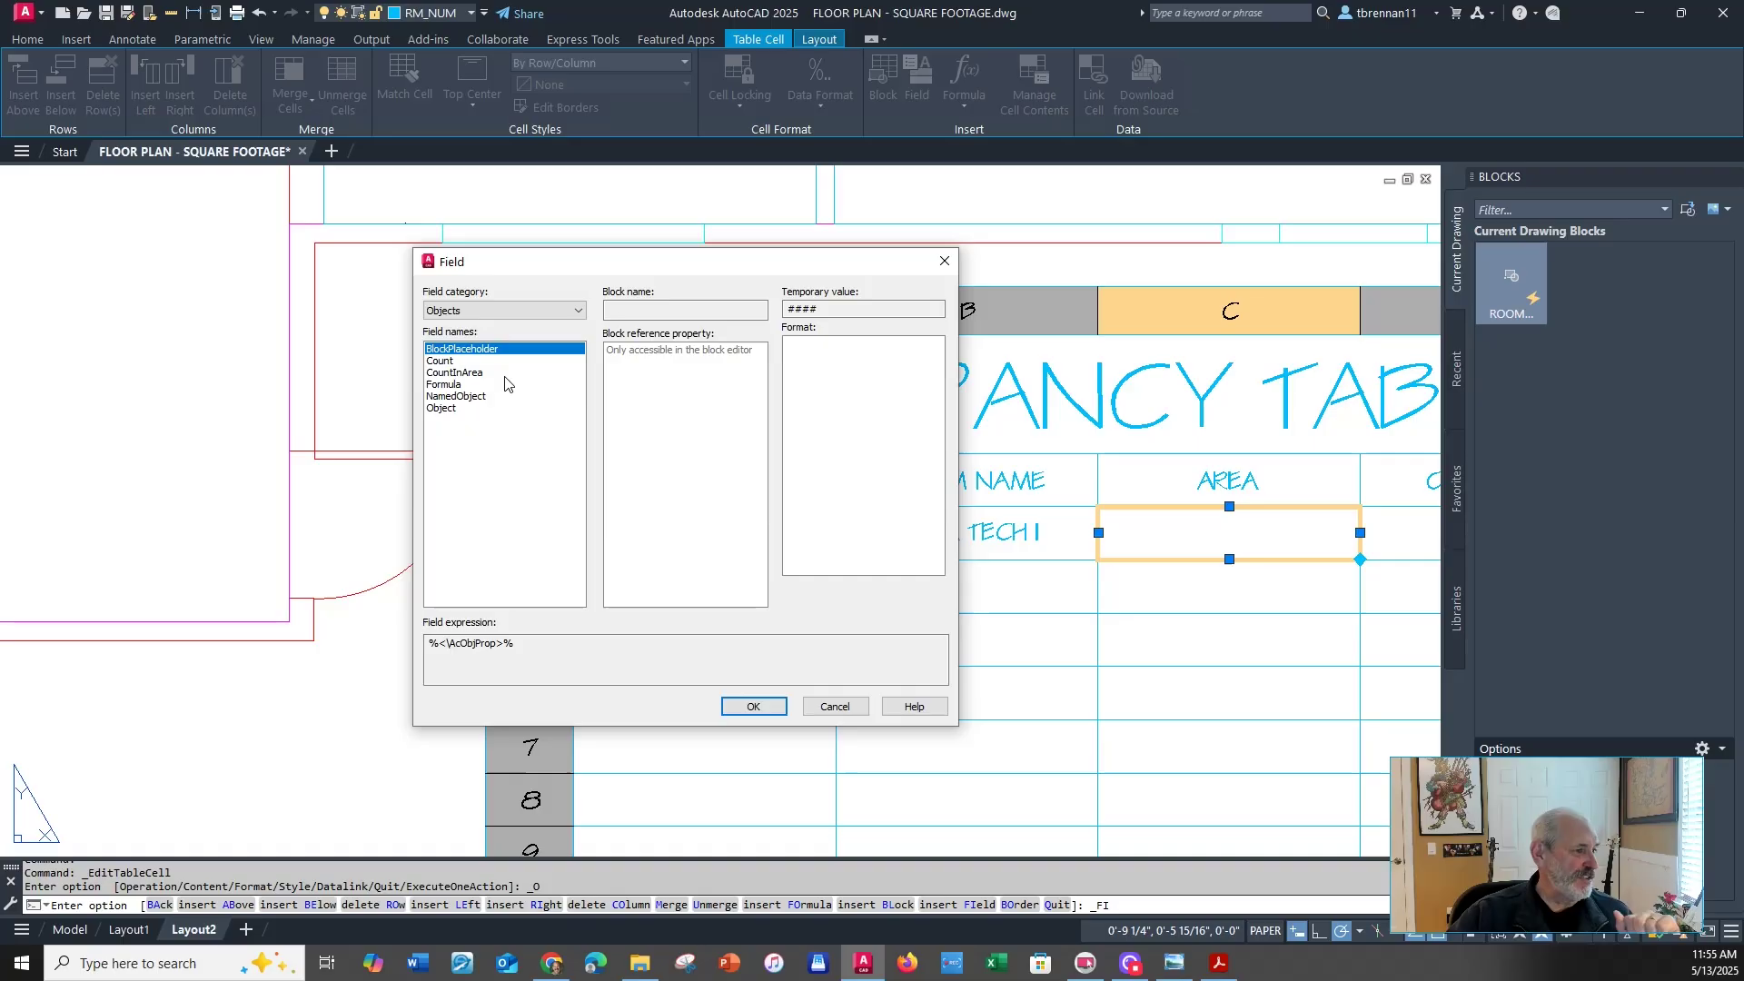
{"action": "left_click", "coordinate": [446, 411]}
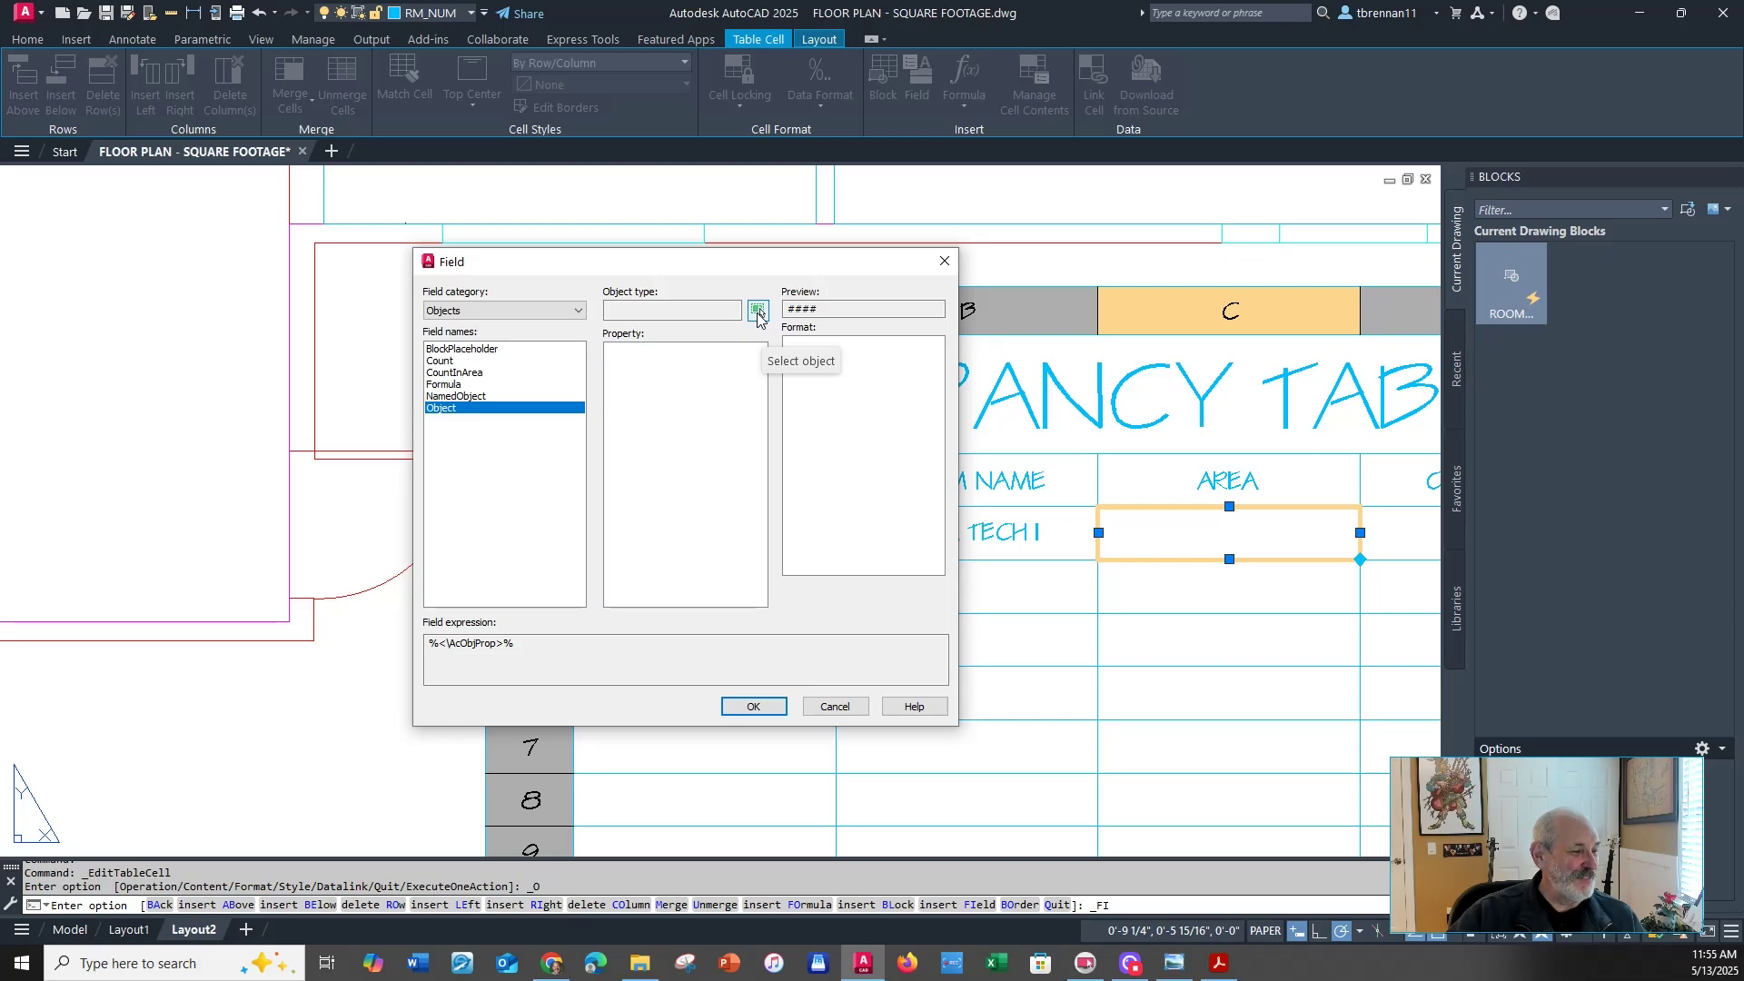
Pick room 101's boundary polyline on the floor plan as the field's source object
{"action": "left_click", "coordinate": [757, 312]}
{"action": "scroll", "coordinate": [382, 319], "scroll_direction": "down", "scroll_amount": 5}
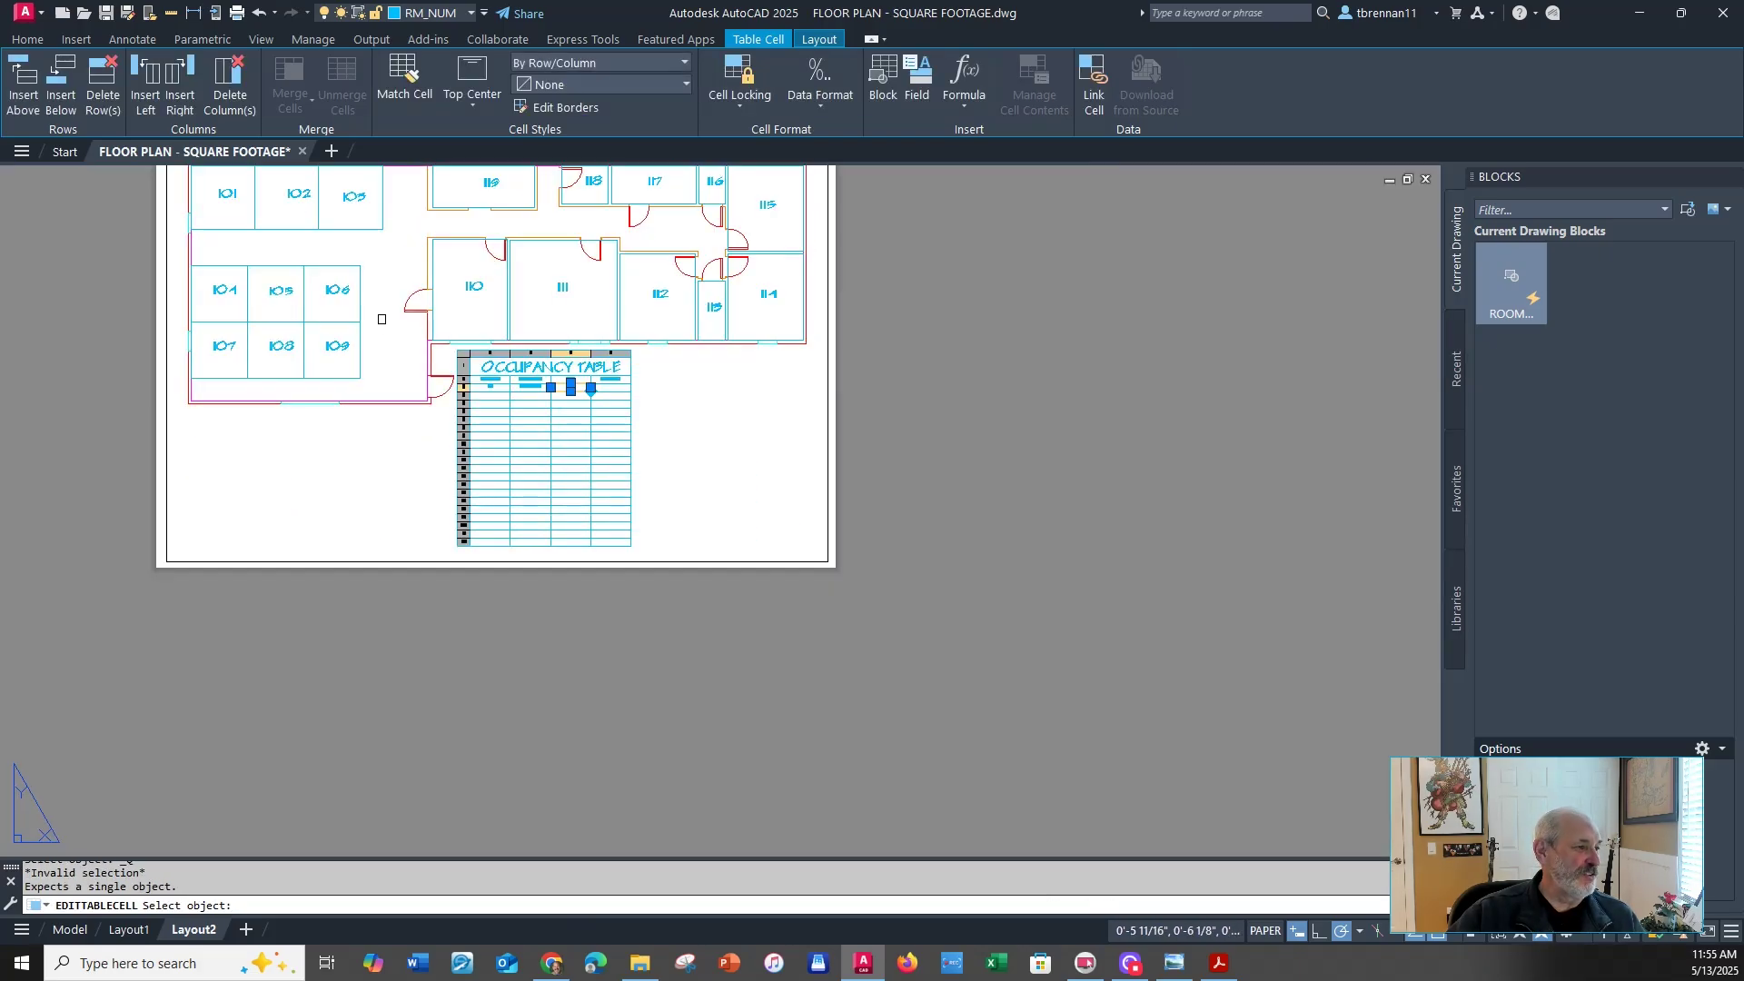
{"action": "middle_click_drag", "start_coordinate": [382, 319], "coordinate": [576, 562]}
{"action": "scroll", "coordinate": [395, 479], "scroll_direction": "up", "scroll_amount": 3}
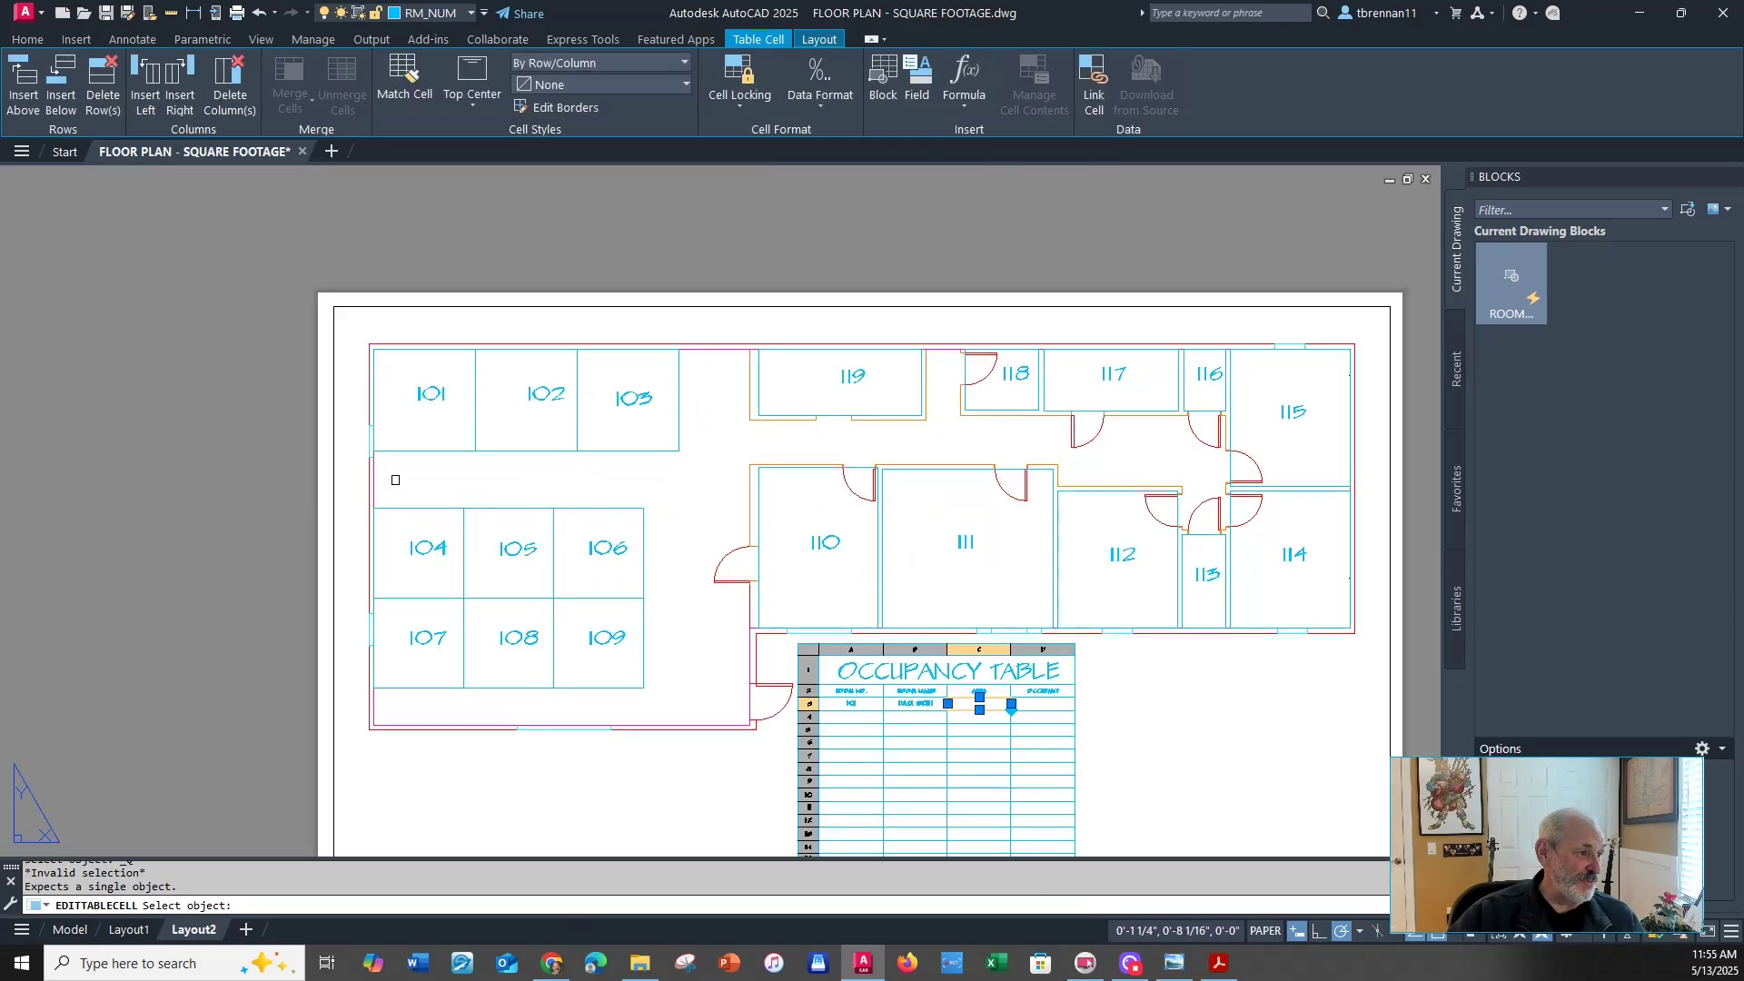
{"action": "scroll", "coordinate": [396, 479], "scroll_direction": "up", "scroll_amount": 4}
{"action": "middle_click_drag", "start_coordinate": [420, 467], "coordinate": [390, 549]}
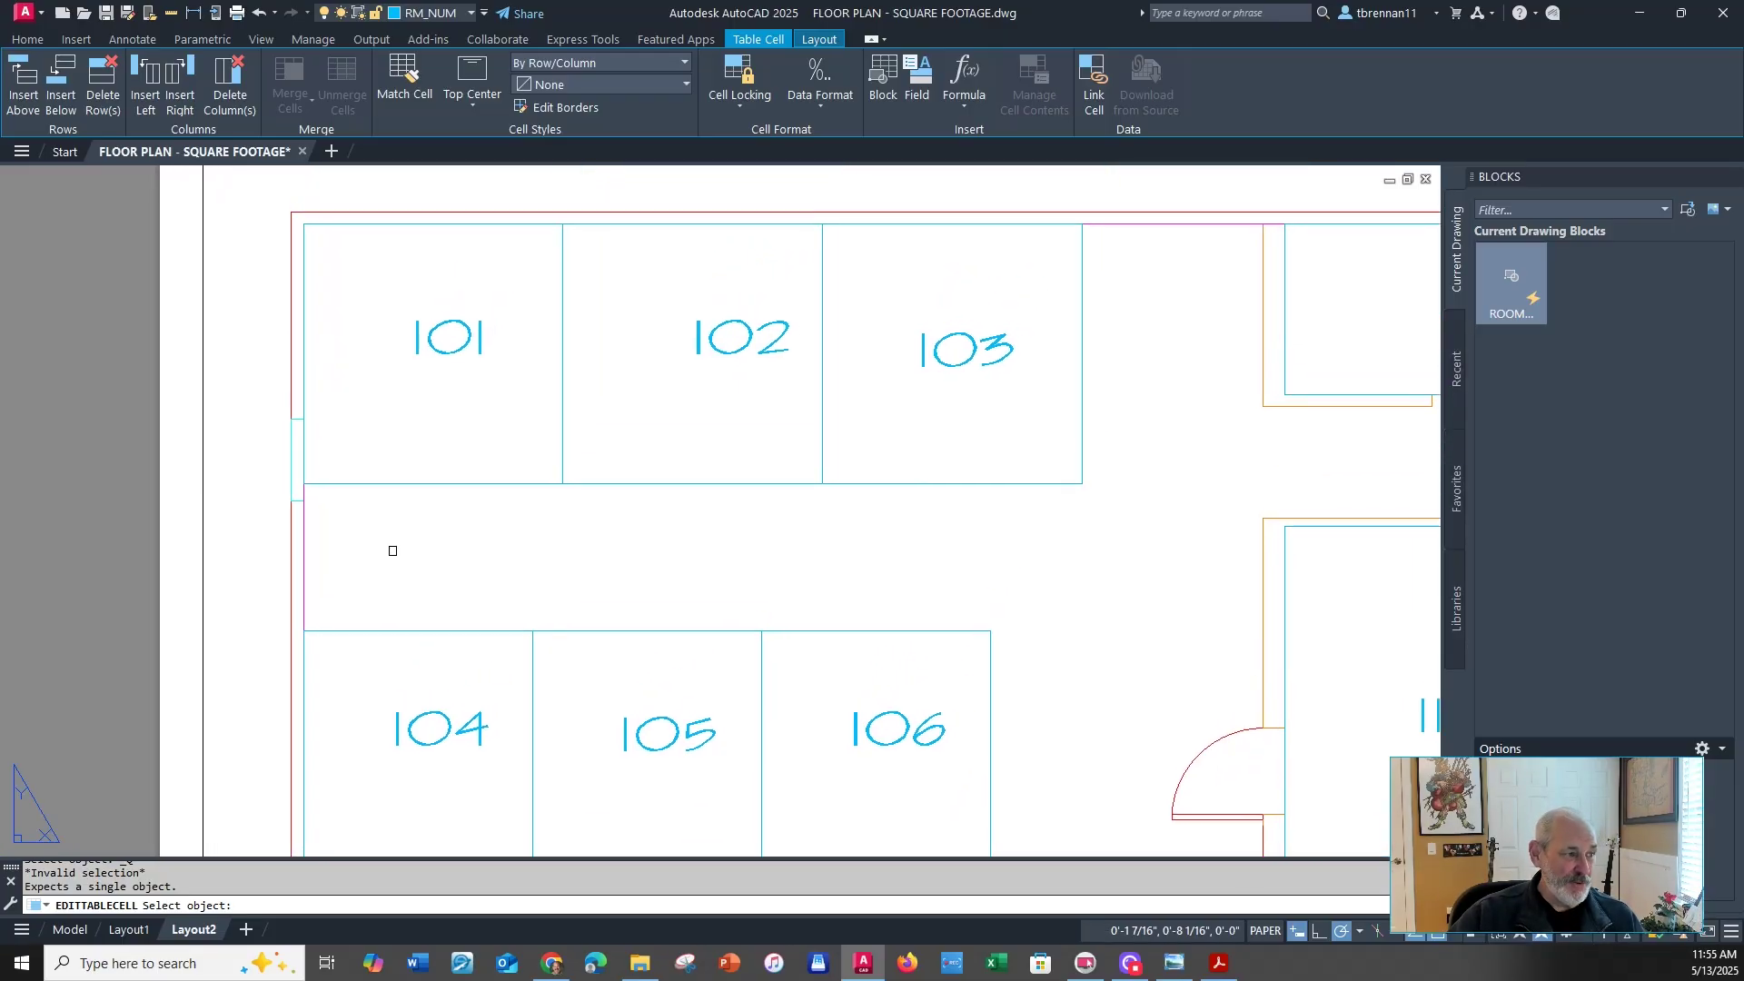
{"action": "left_click", "coordinate": [467, 484]}
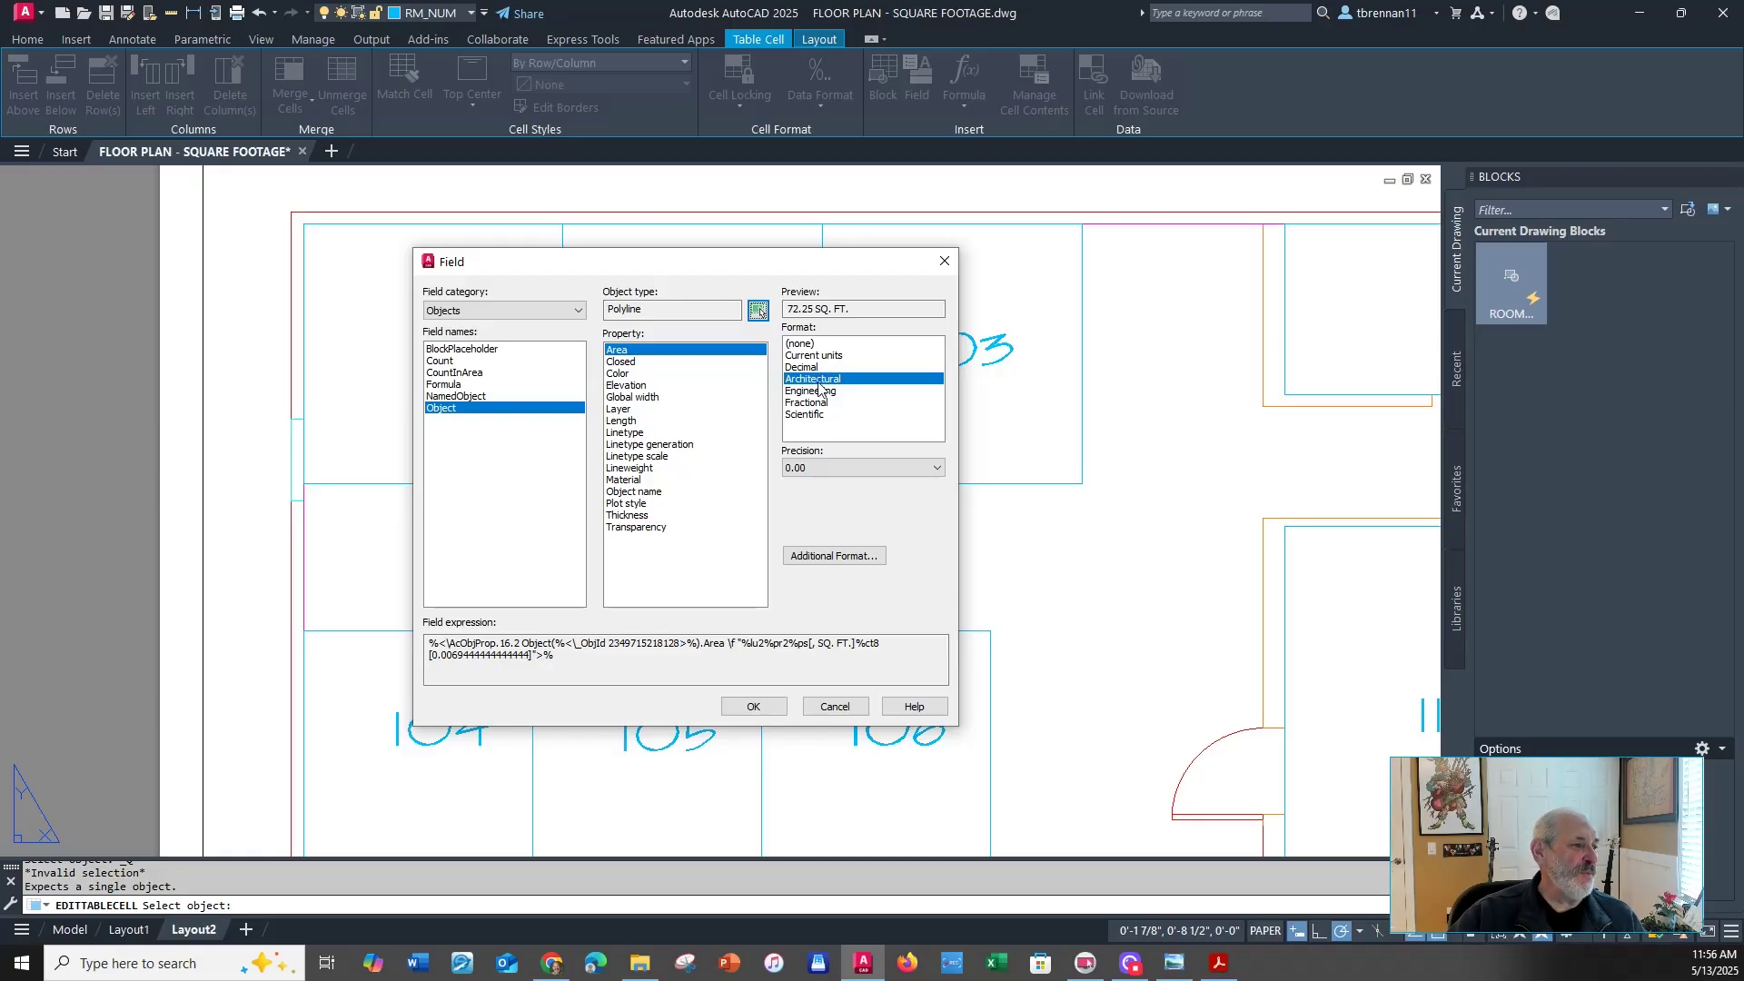
Set the Area field's precision to 0.00 with Architectural format, insert it in cell C3, and end the table cell editing
{"action": "left_click", "coordinate": [934, 468]}
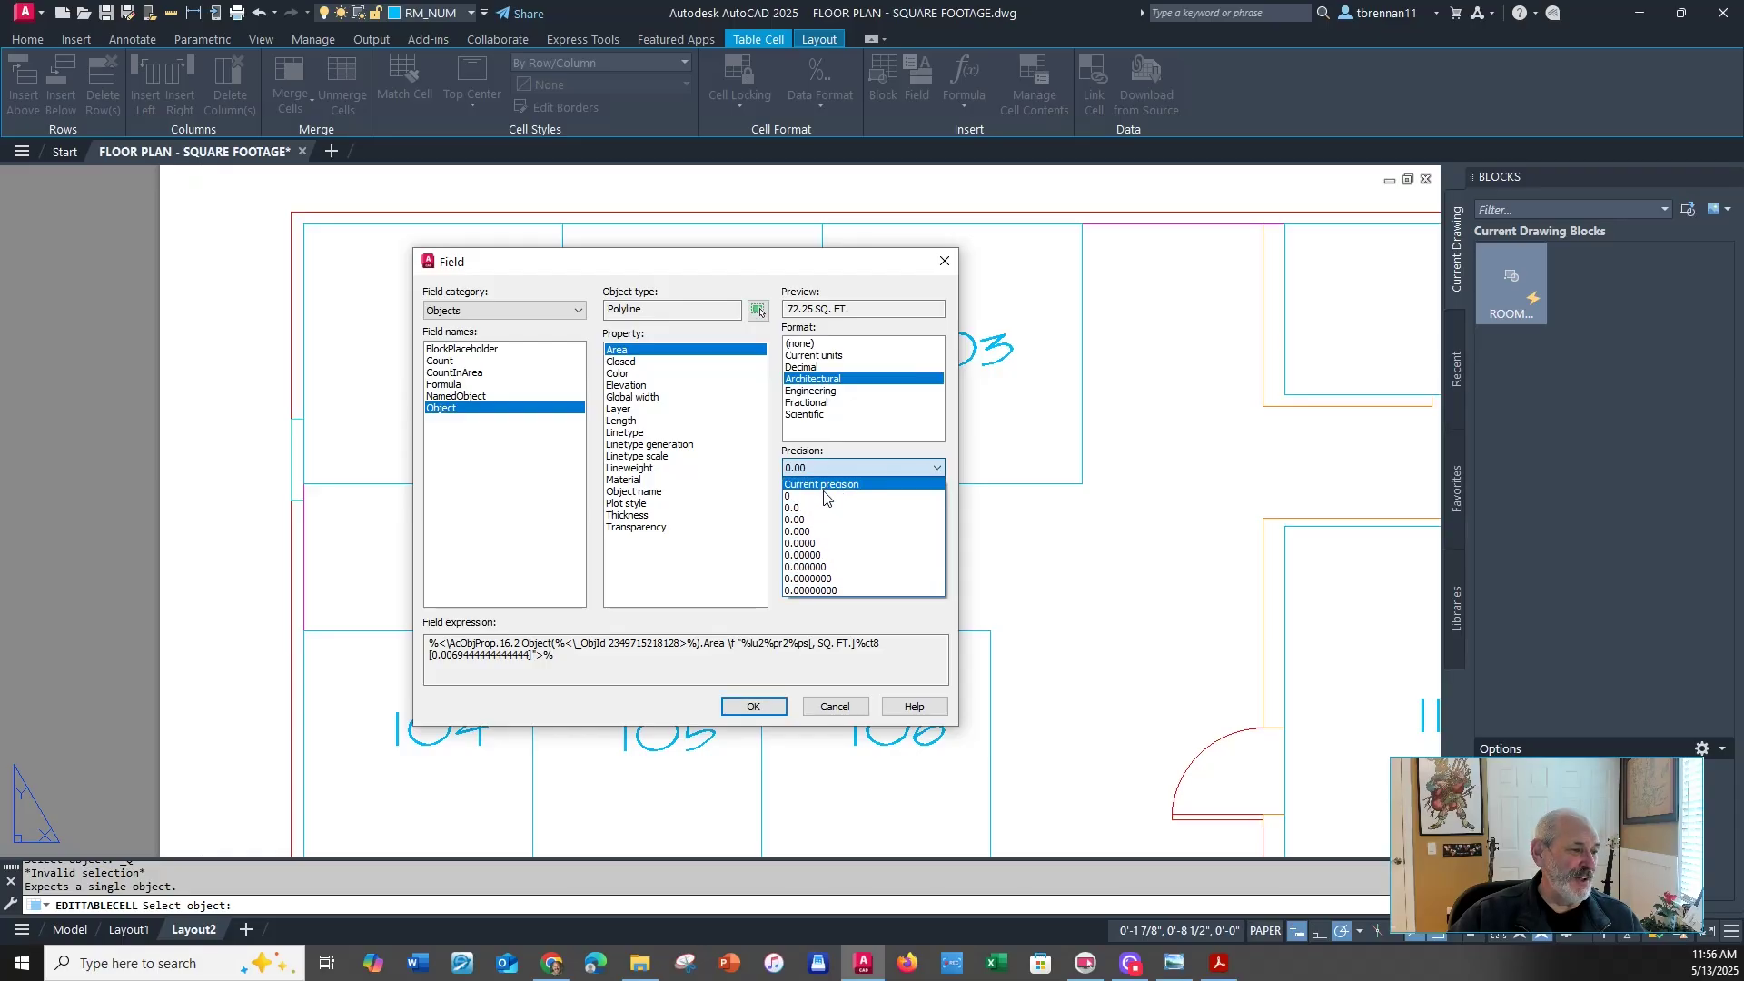
{"action": "left_click", "coordinate": [824, 496]}
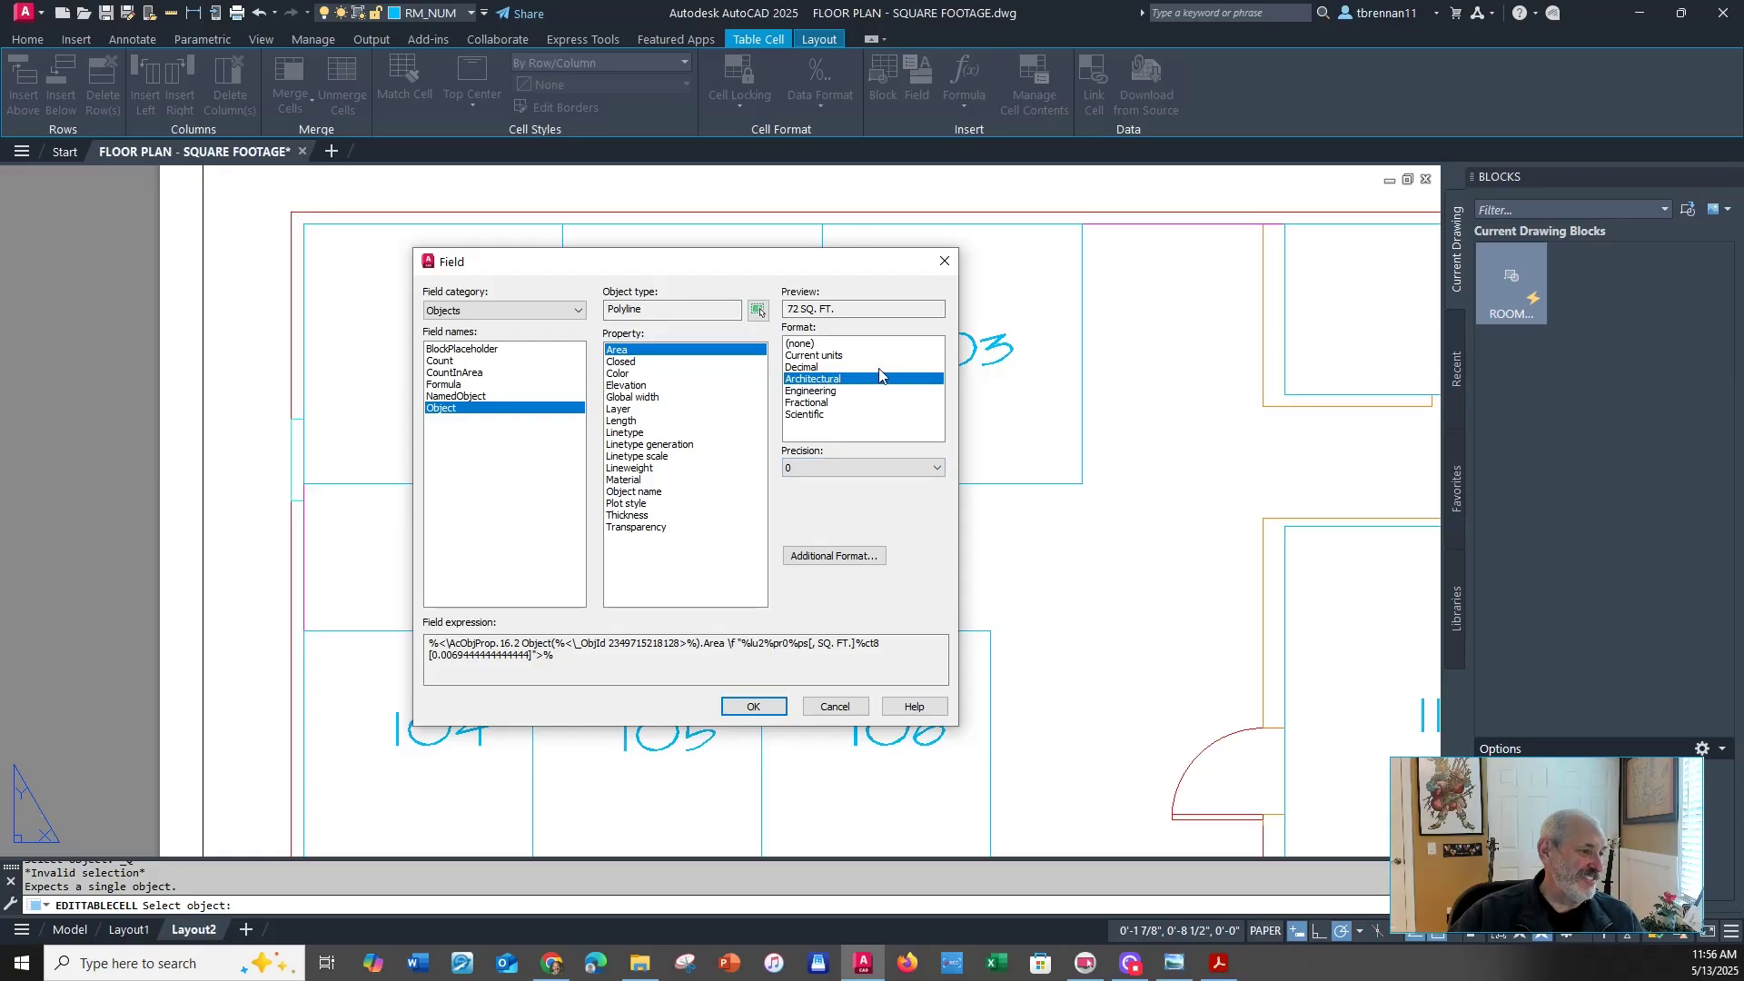
{"action": "left_click", "coordinate": [933, 468]}
{"action": "left_click", "coordinate": [874, 527]}
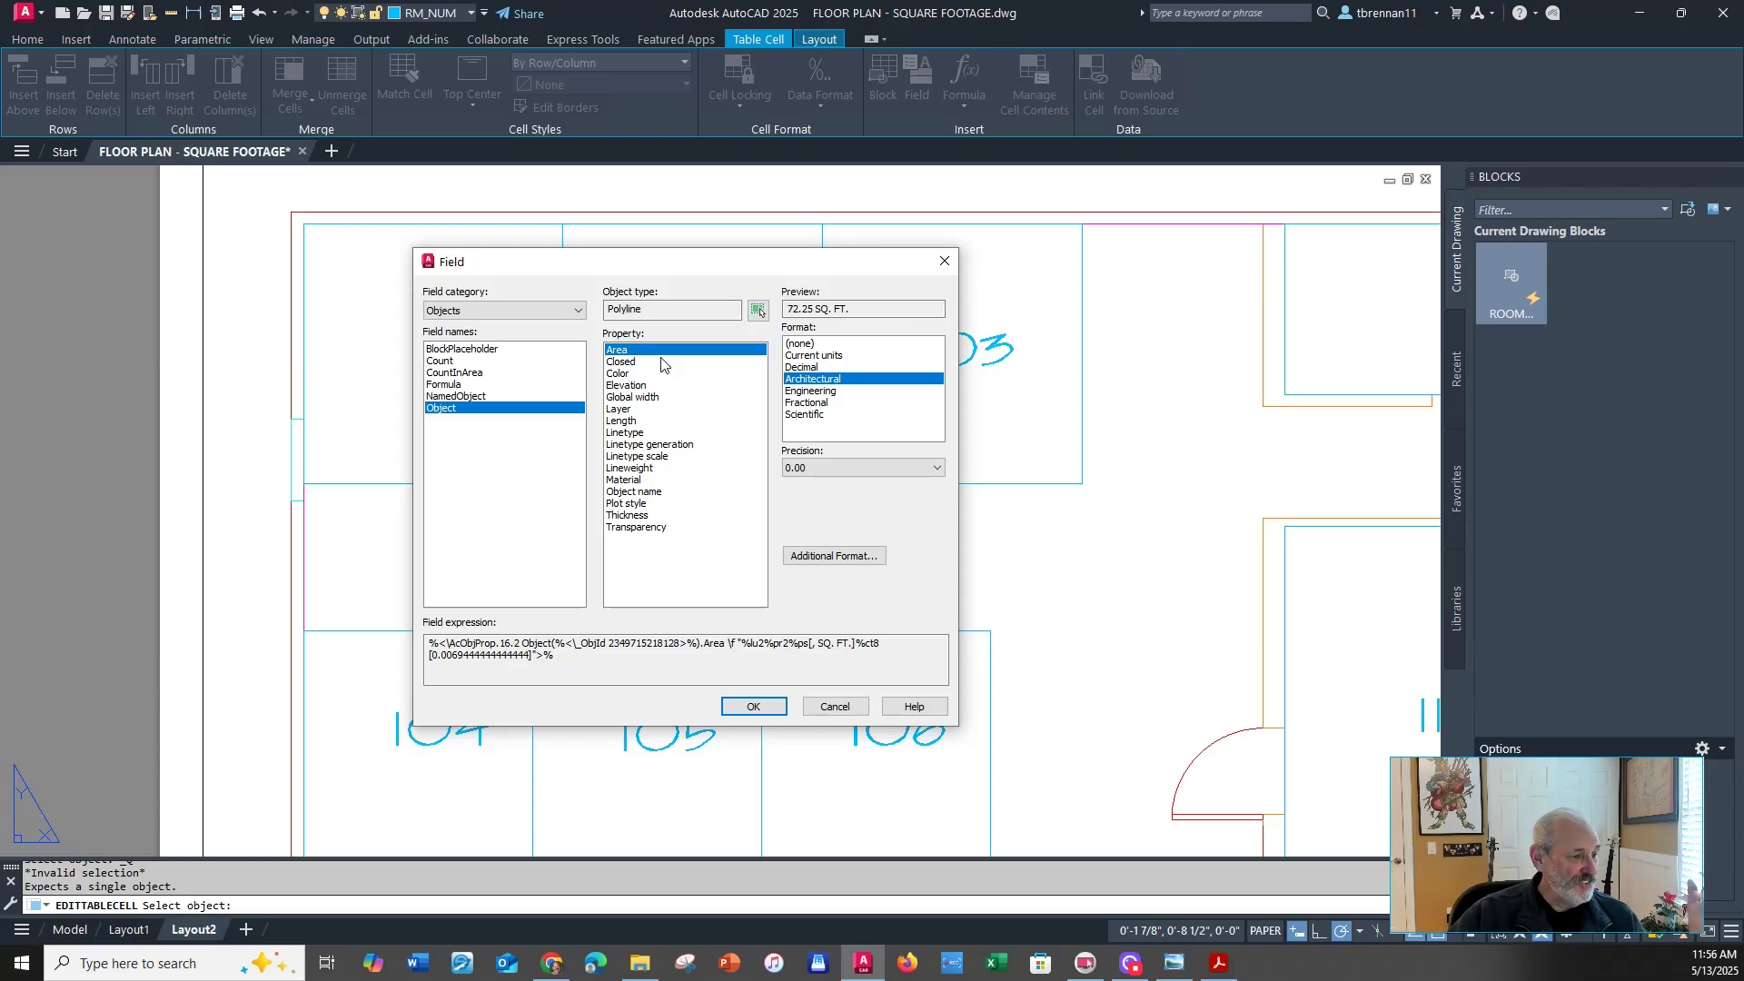
{"action": "left_click", "coordinate": [738, 714]}
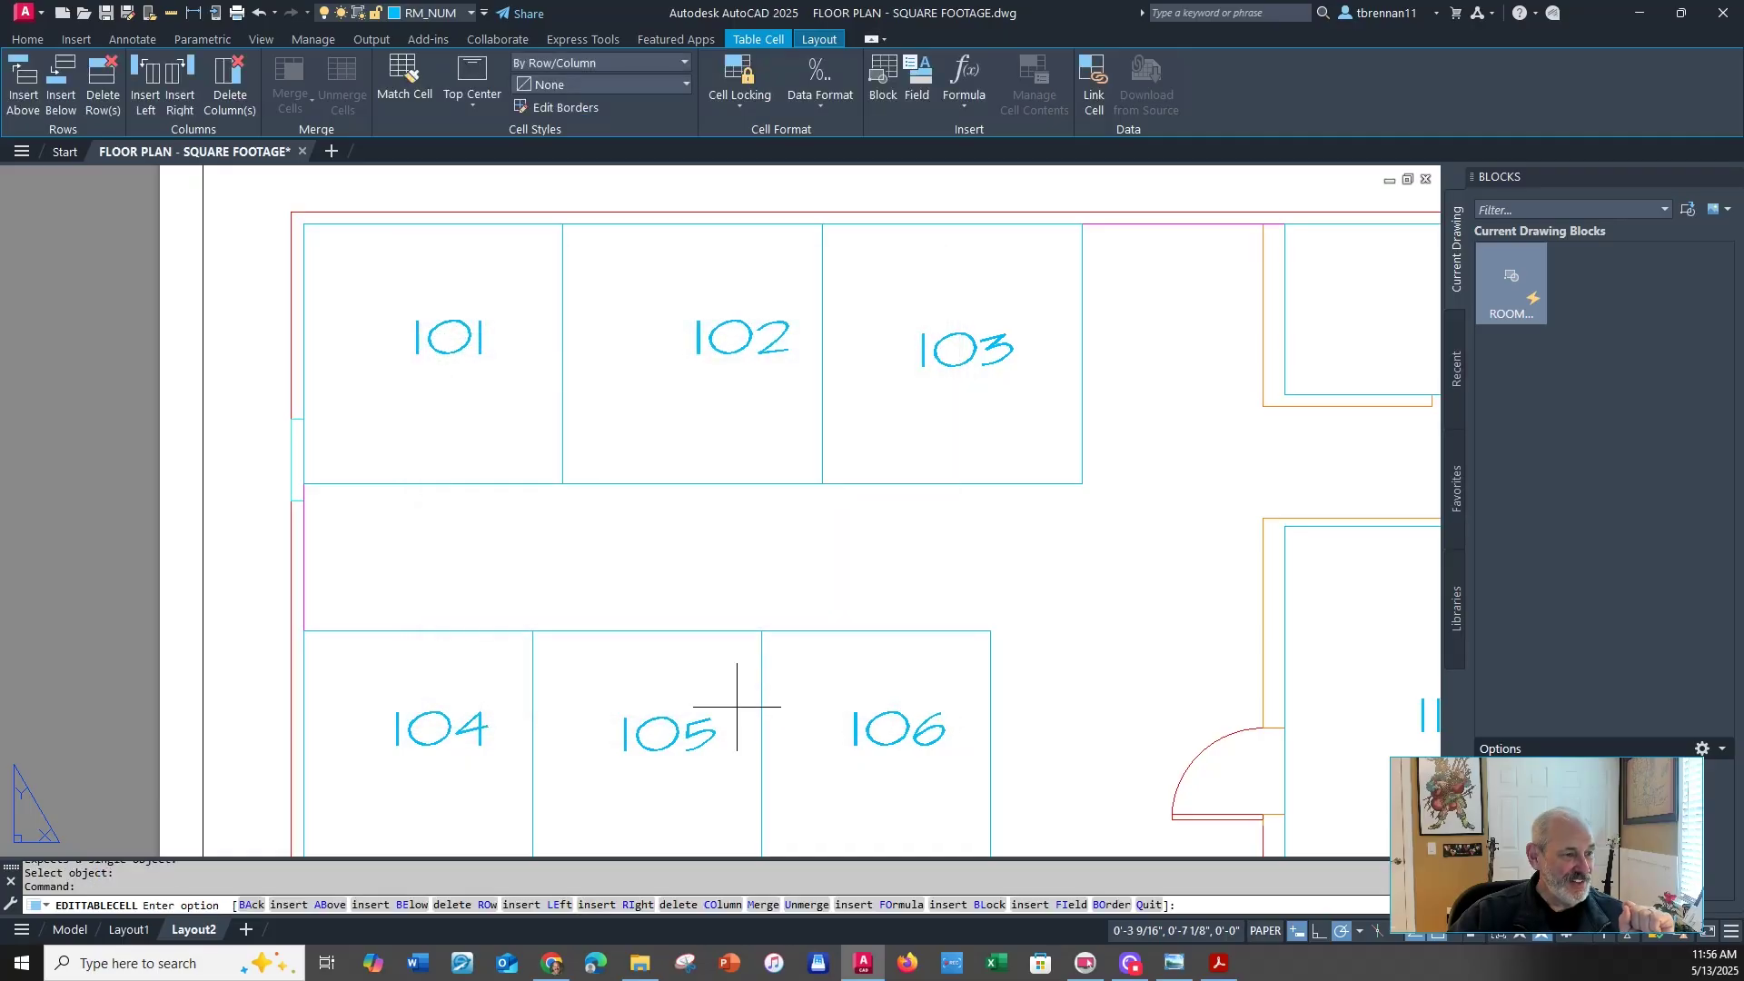
{"action": "key", "text": "Escape"}
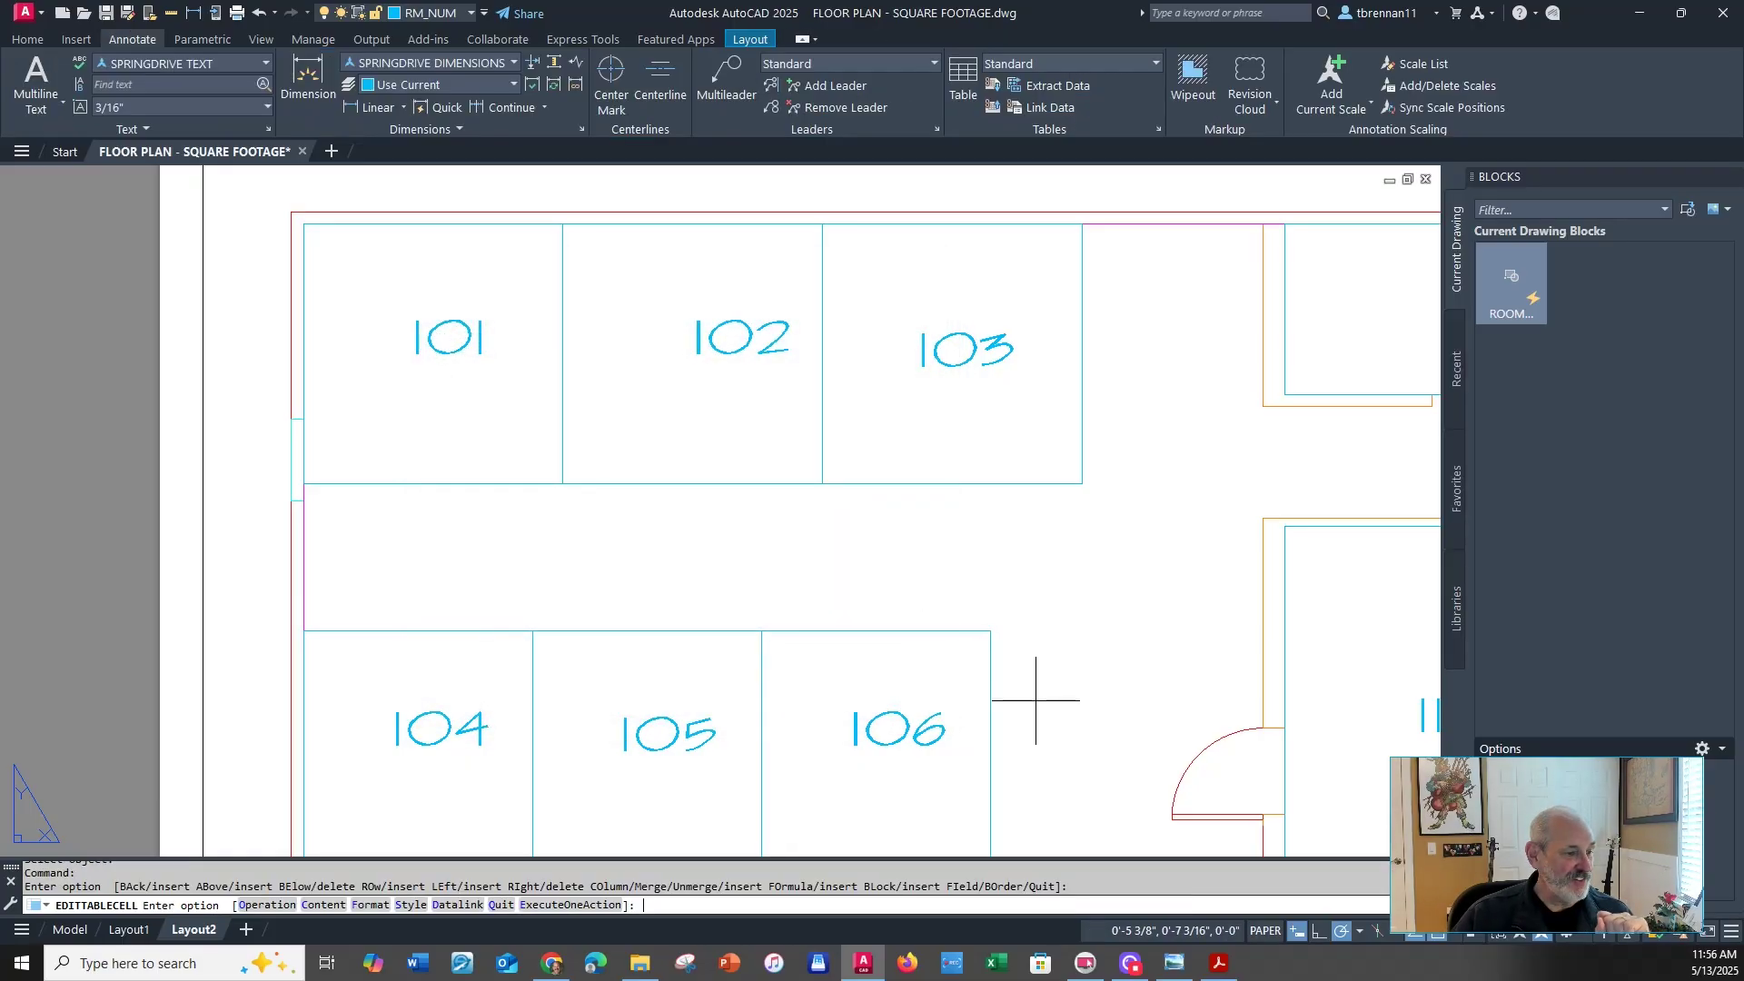
{"action": "key", "text": "Escape"}
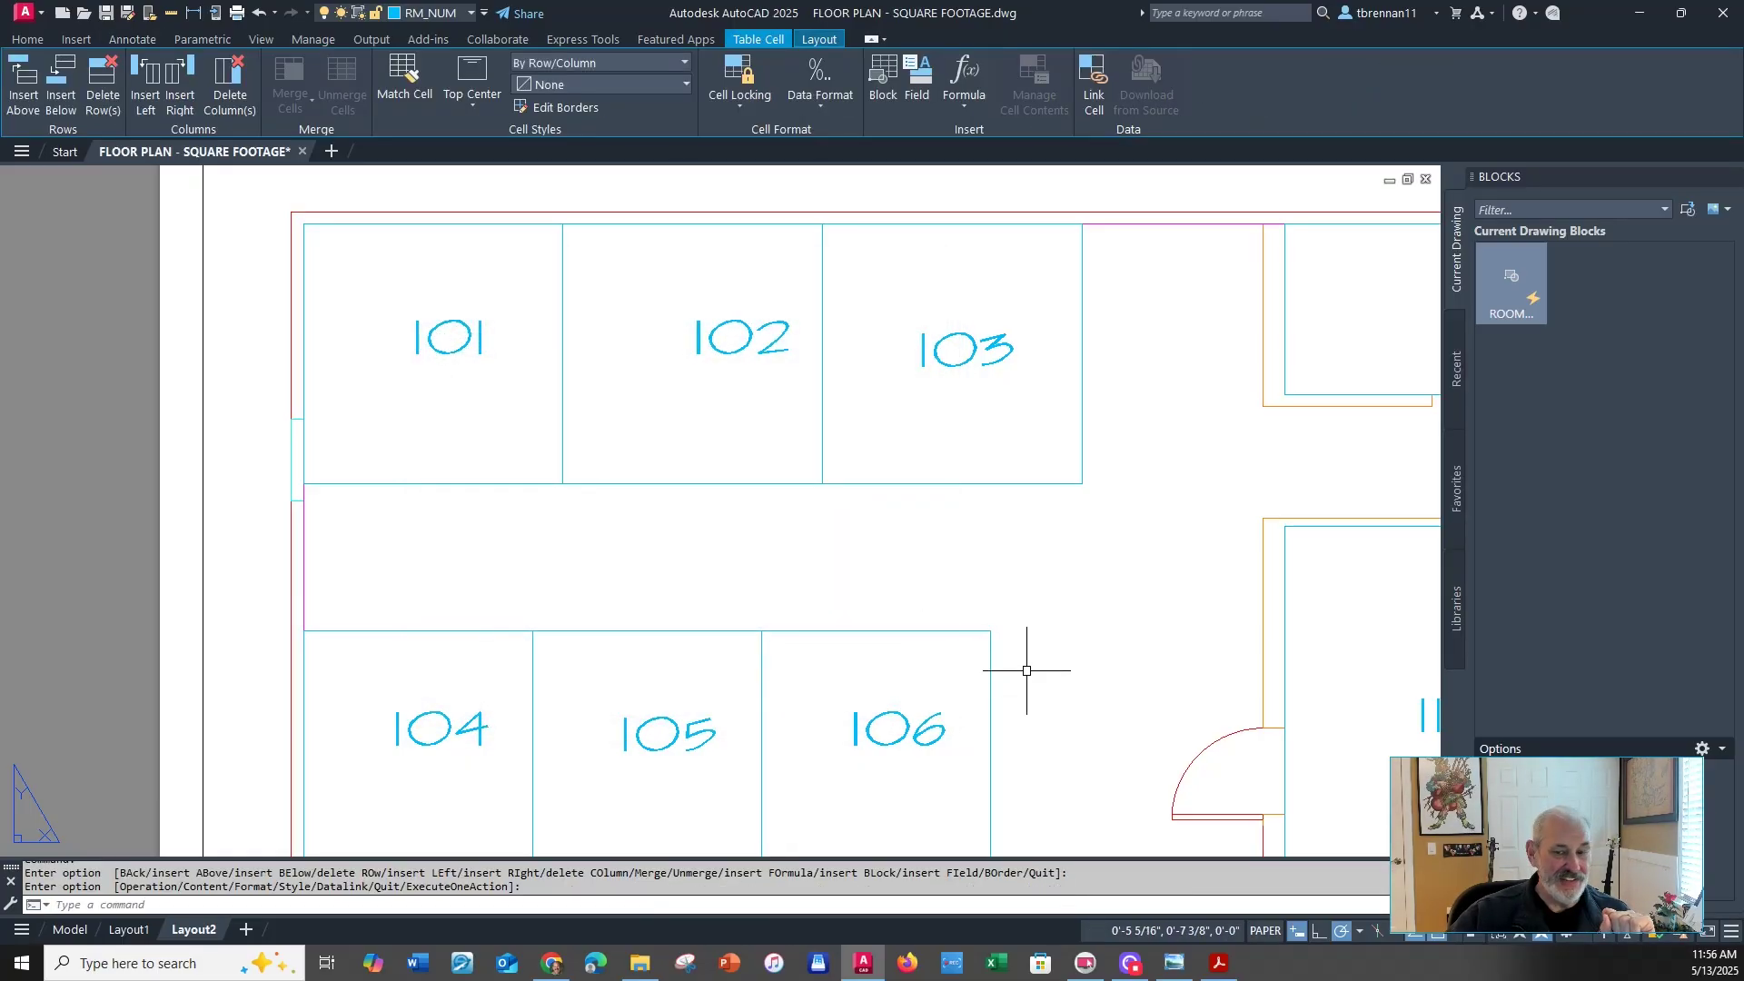
{"action": "scroll", "coordinate": [1044, 691], "scroll_direction": "down", "scroll_amount": 2}
{"action": "scroll", "coordinate": [1049, 679], "scroll_direction": "down", "scroll_amount": 3}
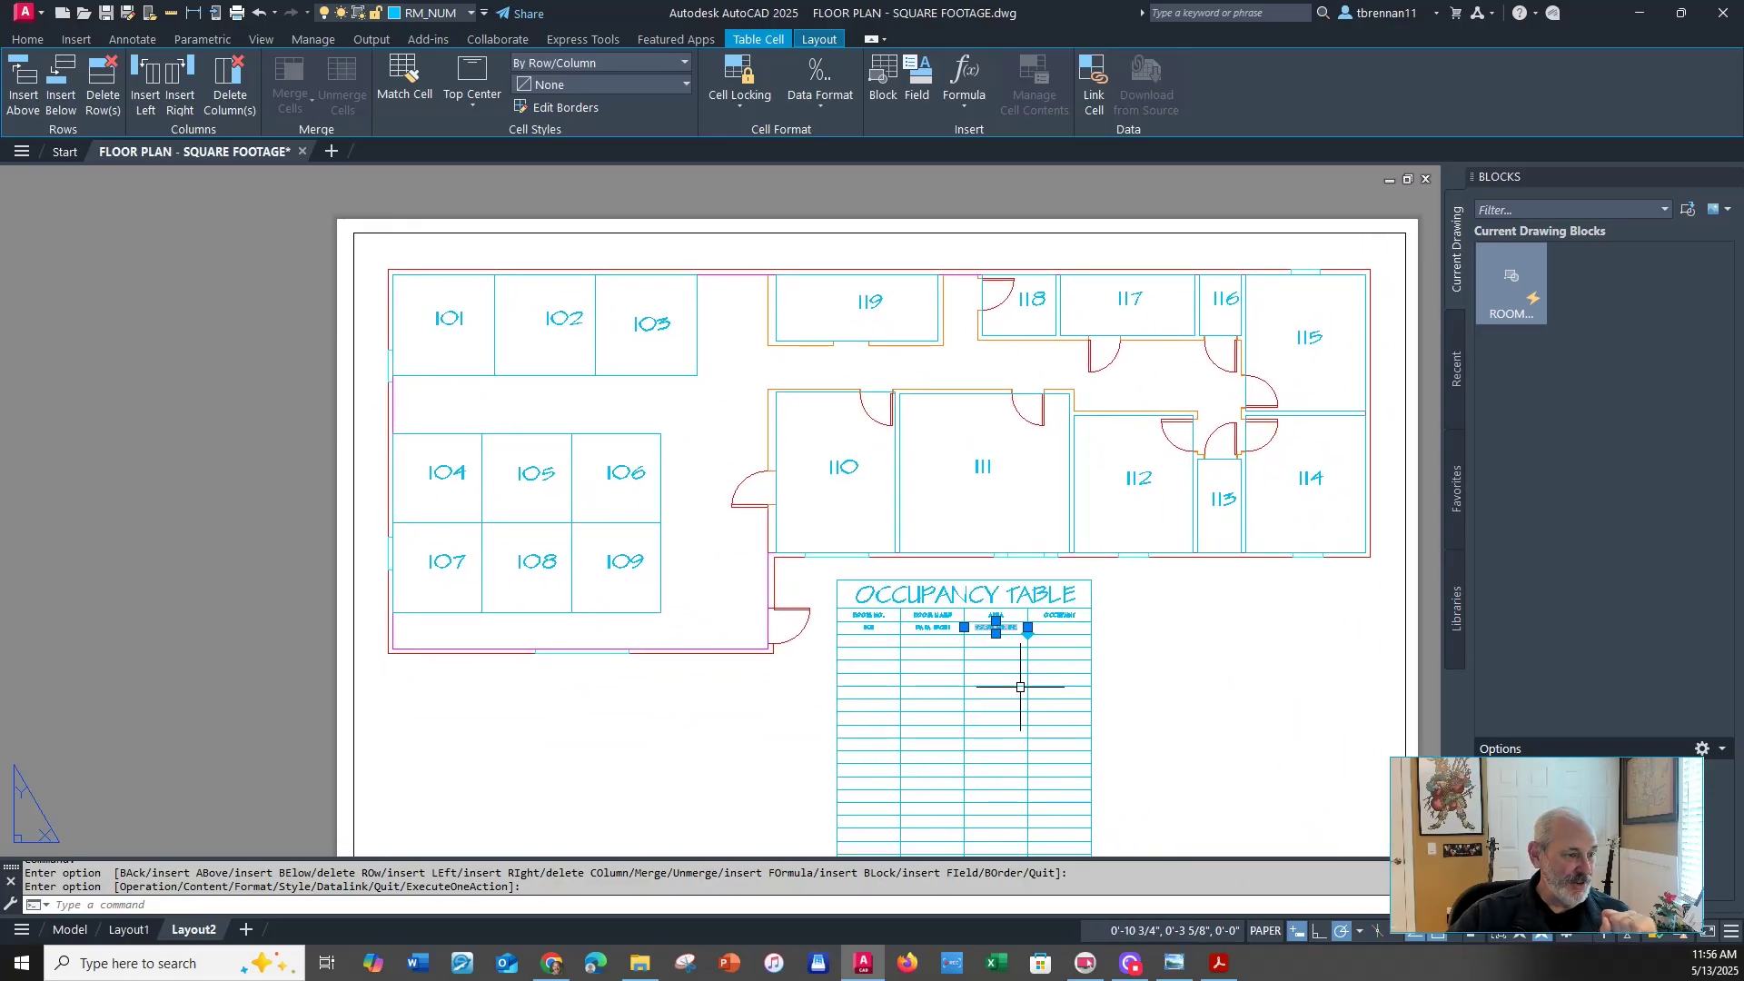
{"action": "scroll", "coordinate": [999, 663], "scroll_direction": "up", "scroll_amount": 3}
{"action": "scroll", "coordinate": [996, 657], "scroll_direction": "up", "scroll_amount": 6}
{"action": "key", "text": "Escape"}
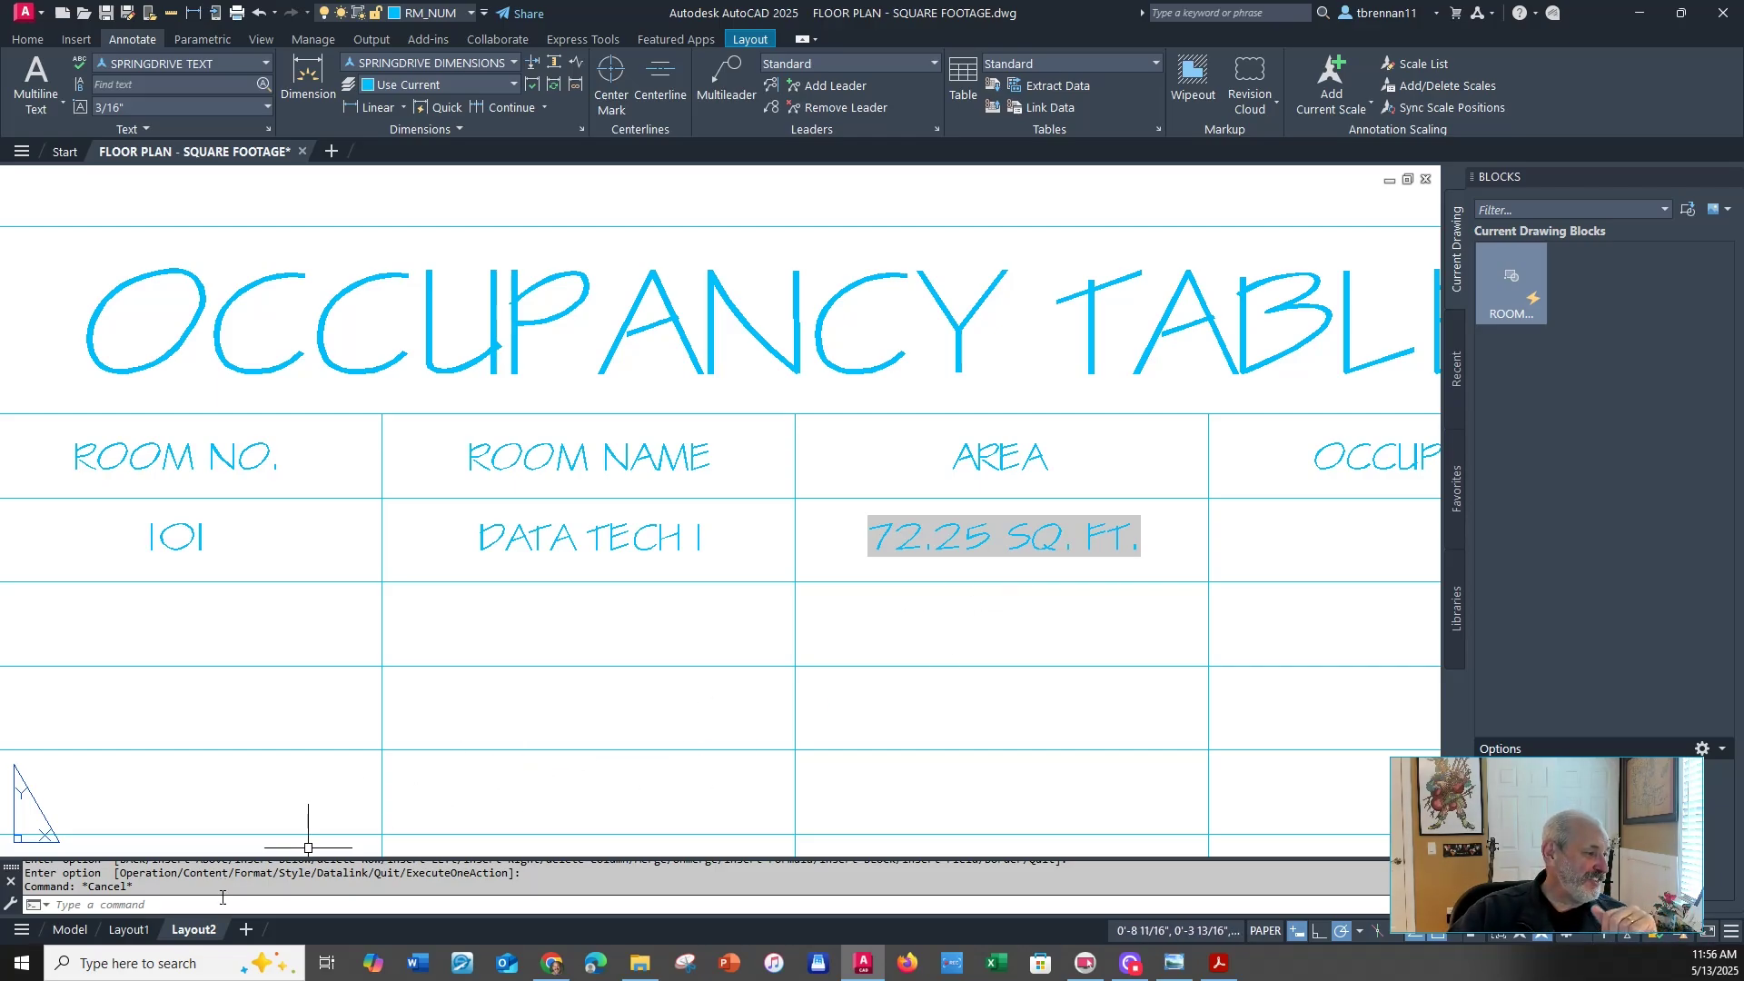
In model space, stretch the lower edge of room 101's boundary polyline up to the room's geometric center
{"action": "left_click", "coordinate": [68, 929]}
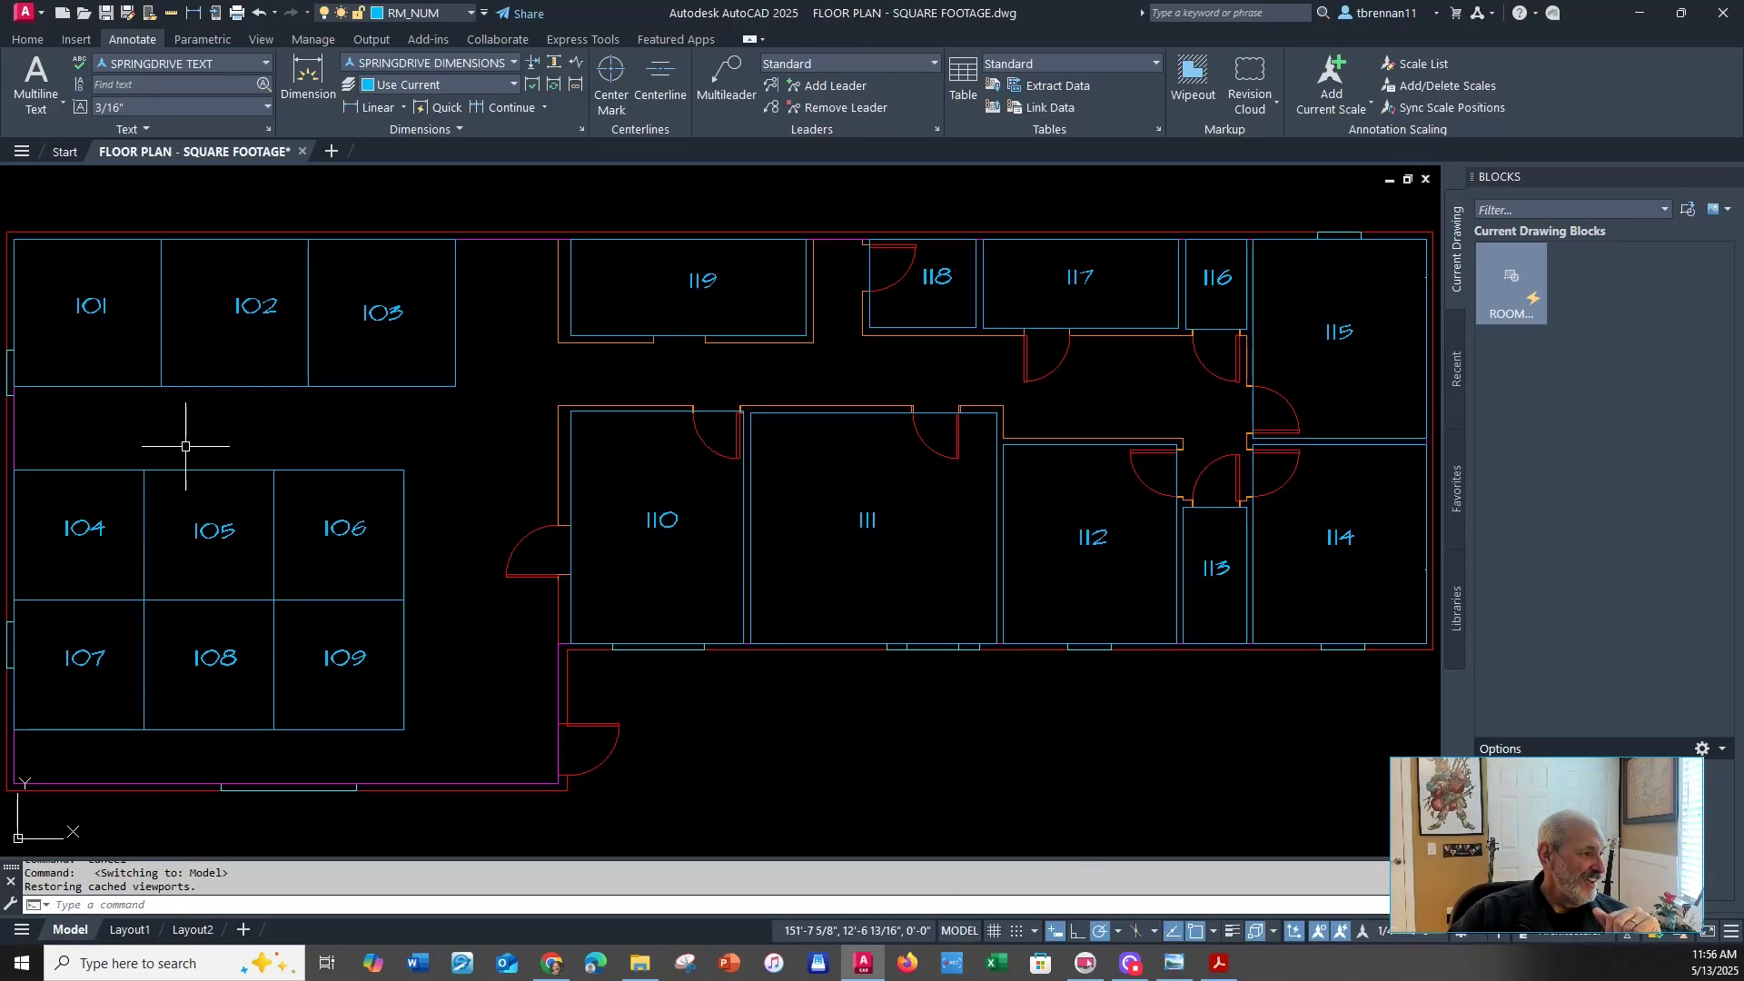
{"action": "scroll", "coordinate": [447, 433], "scroll_direction": "up", "scroll_amount": 5}
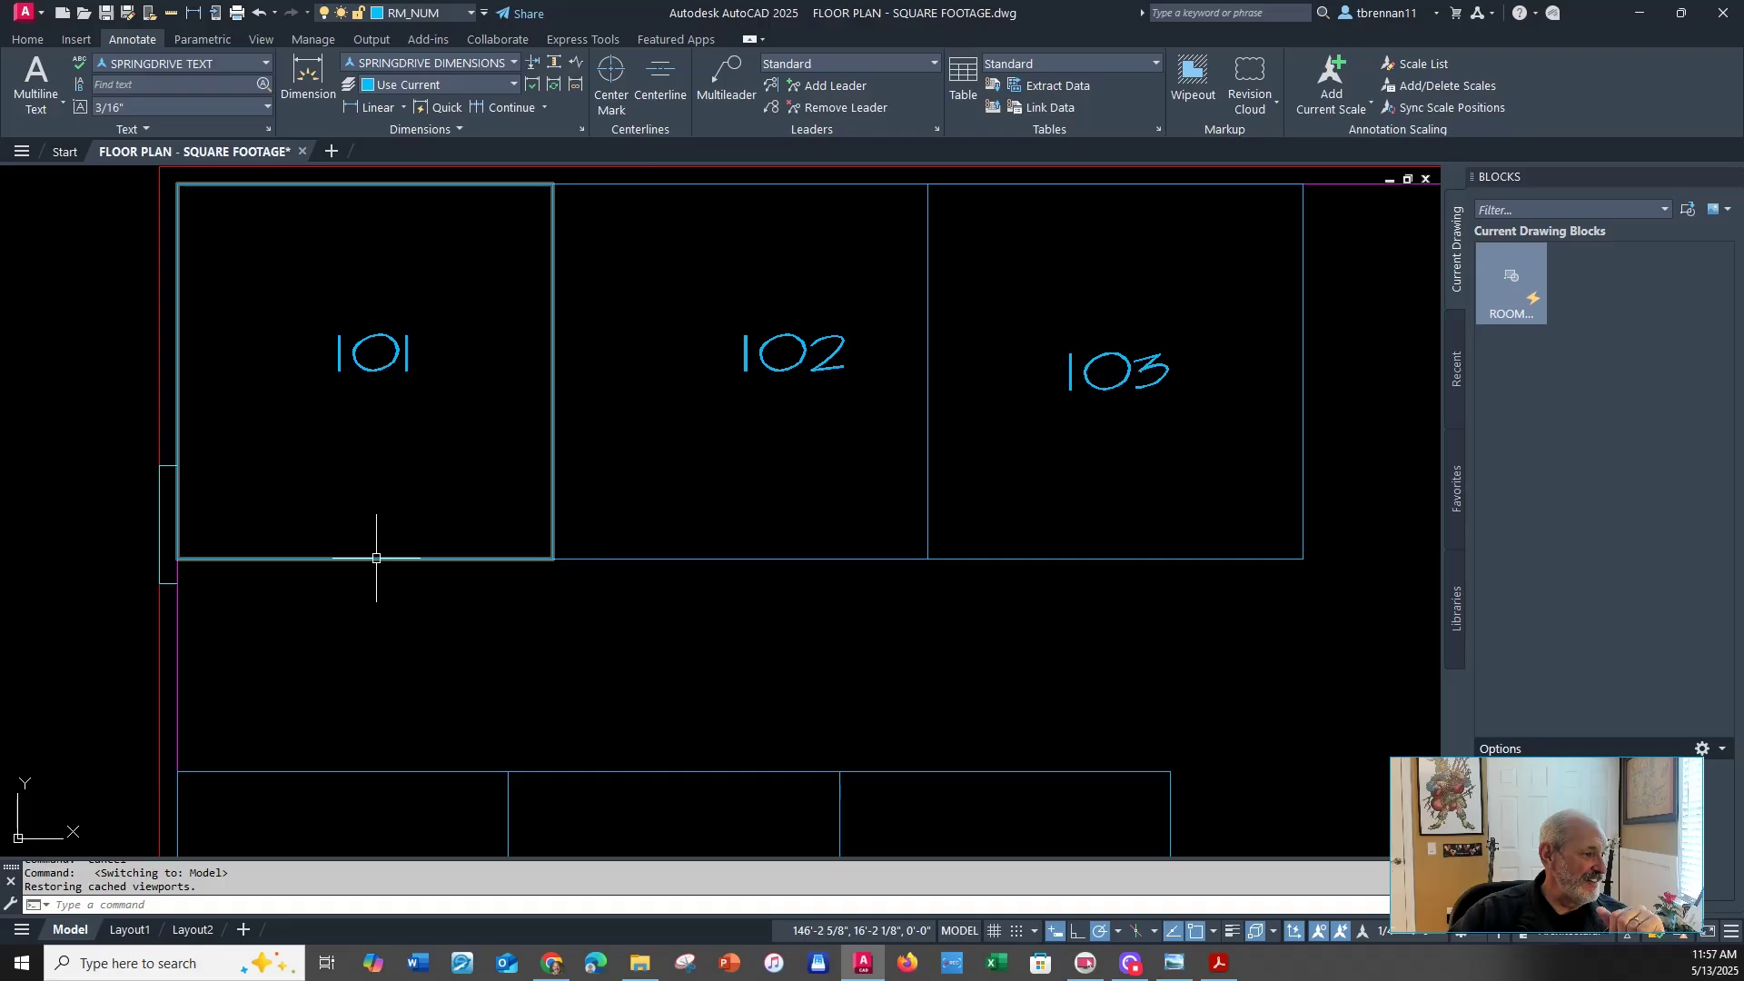
{"action": "left_click", "coordinate": [378, 558]}
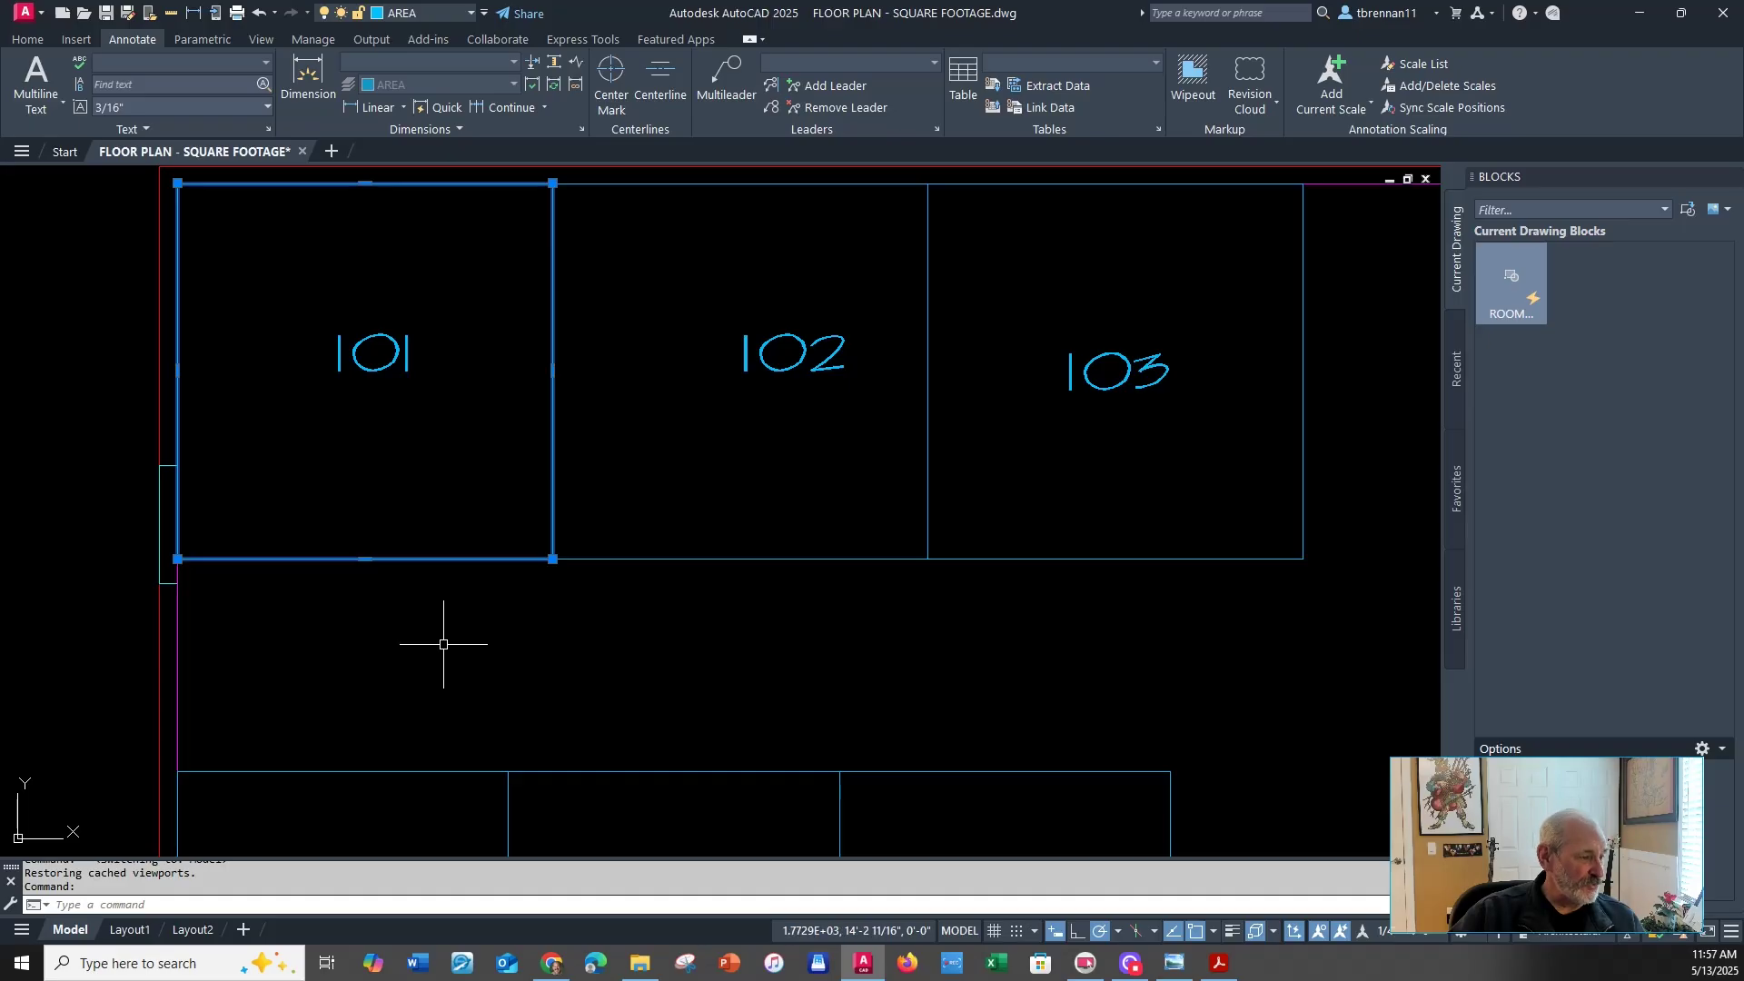
{"action": "left_click", "coordinate": [365, 561]}
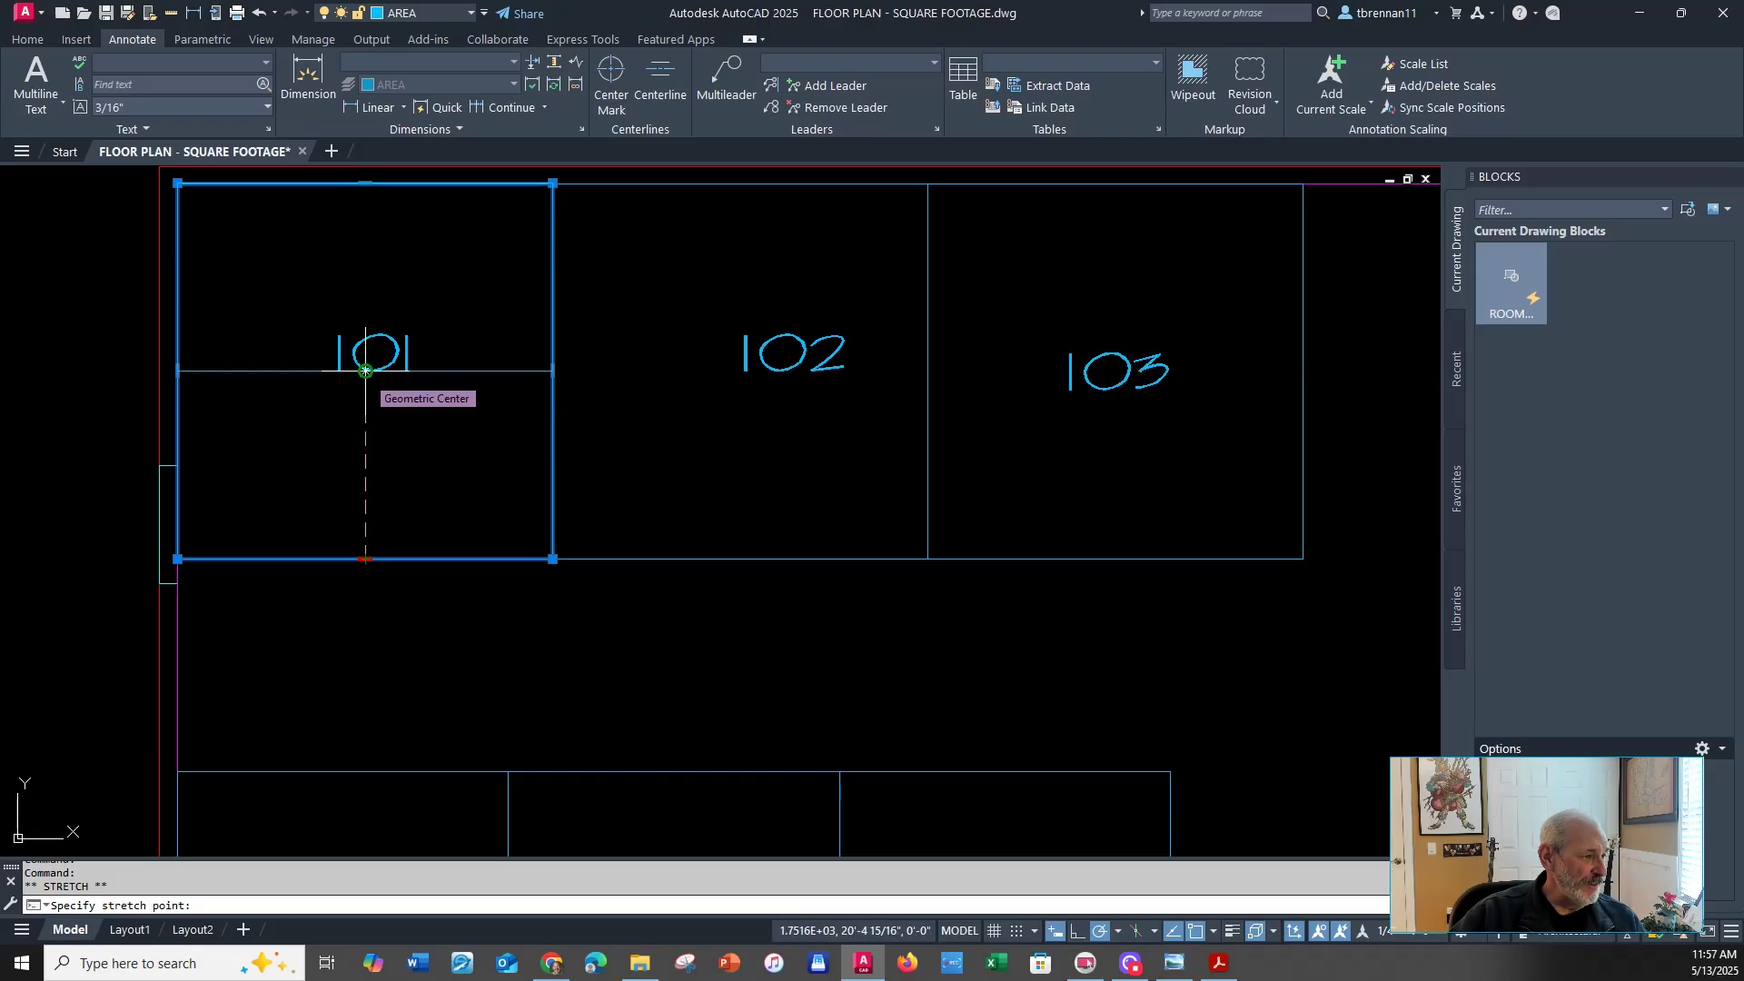
{"action": "left_click", "coordinate": [365, 371]}
{"action": "right_click", "coordinate": [365, 370]}
{"action": "key", "text": "Escape"}
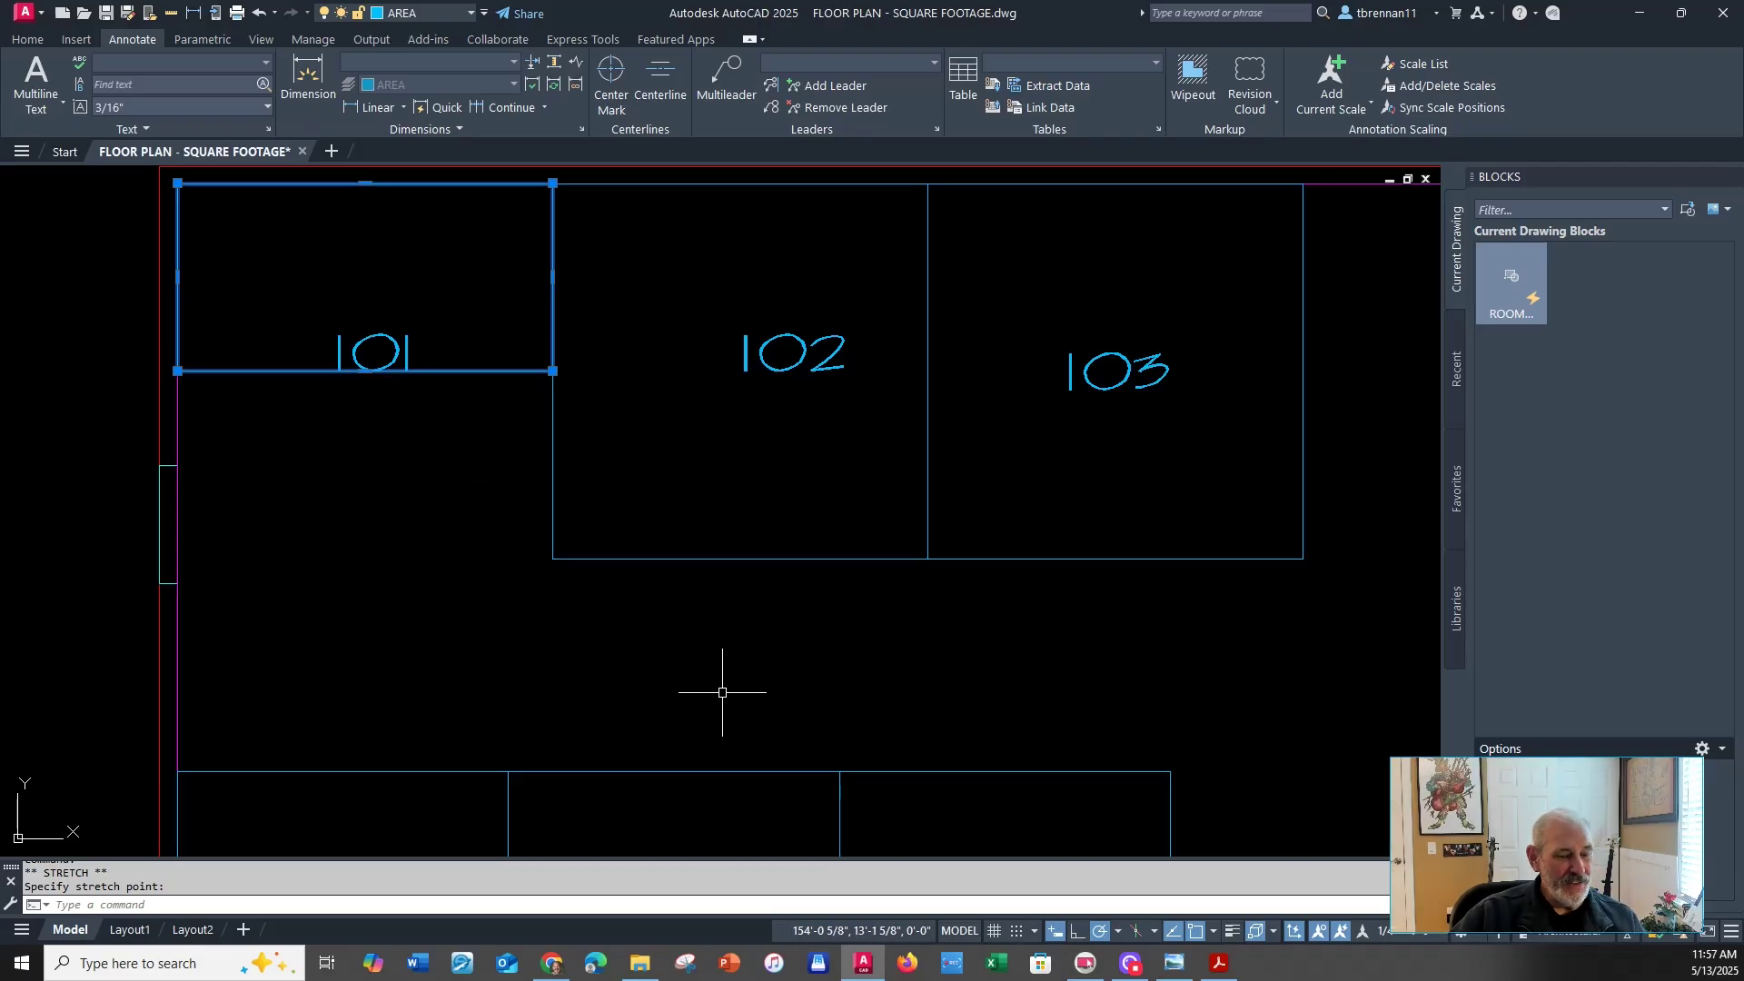
{"action": "key", "text": "Escape"}
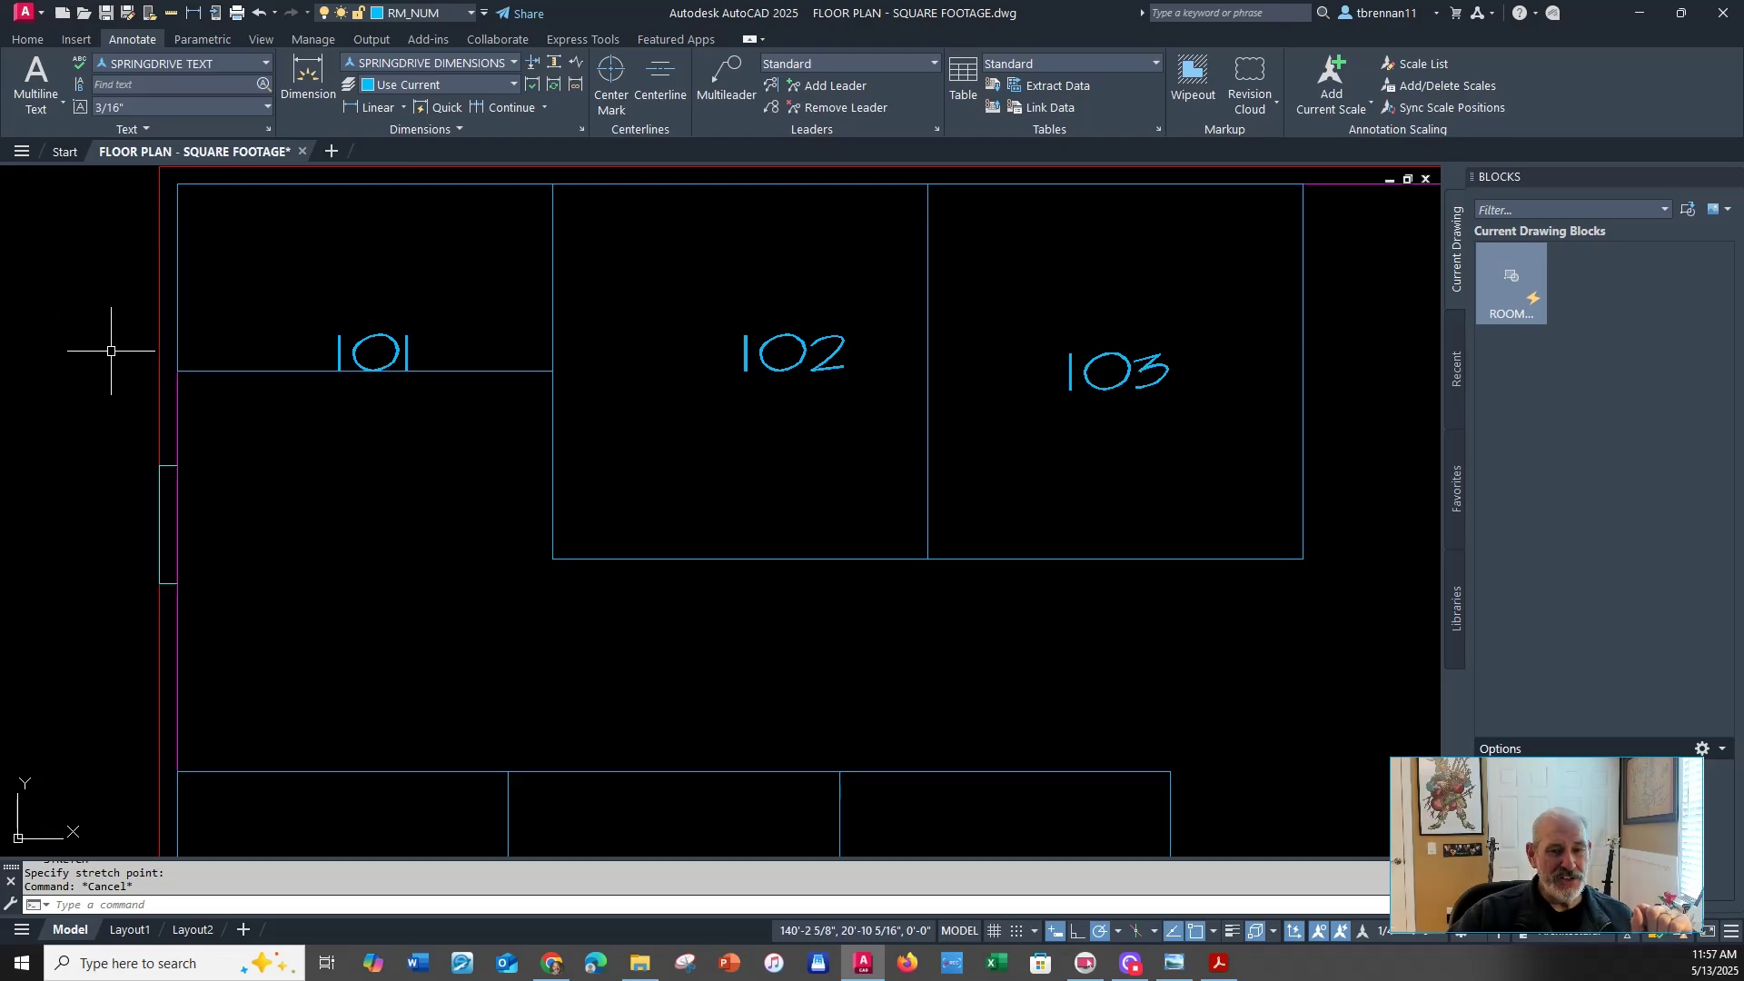
Check the area of room 101's boundary in its properties, and compare it with the table's area cell on Layout2
{"action": "left_click", "coordinate": [274, 372]}
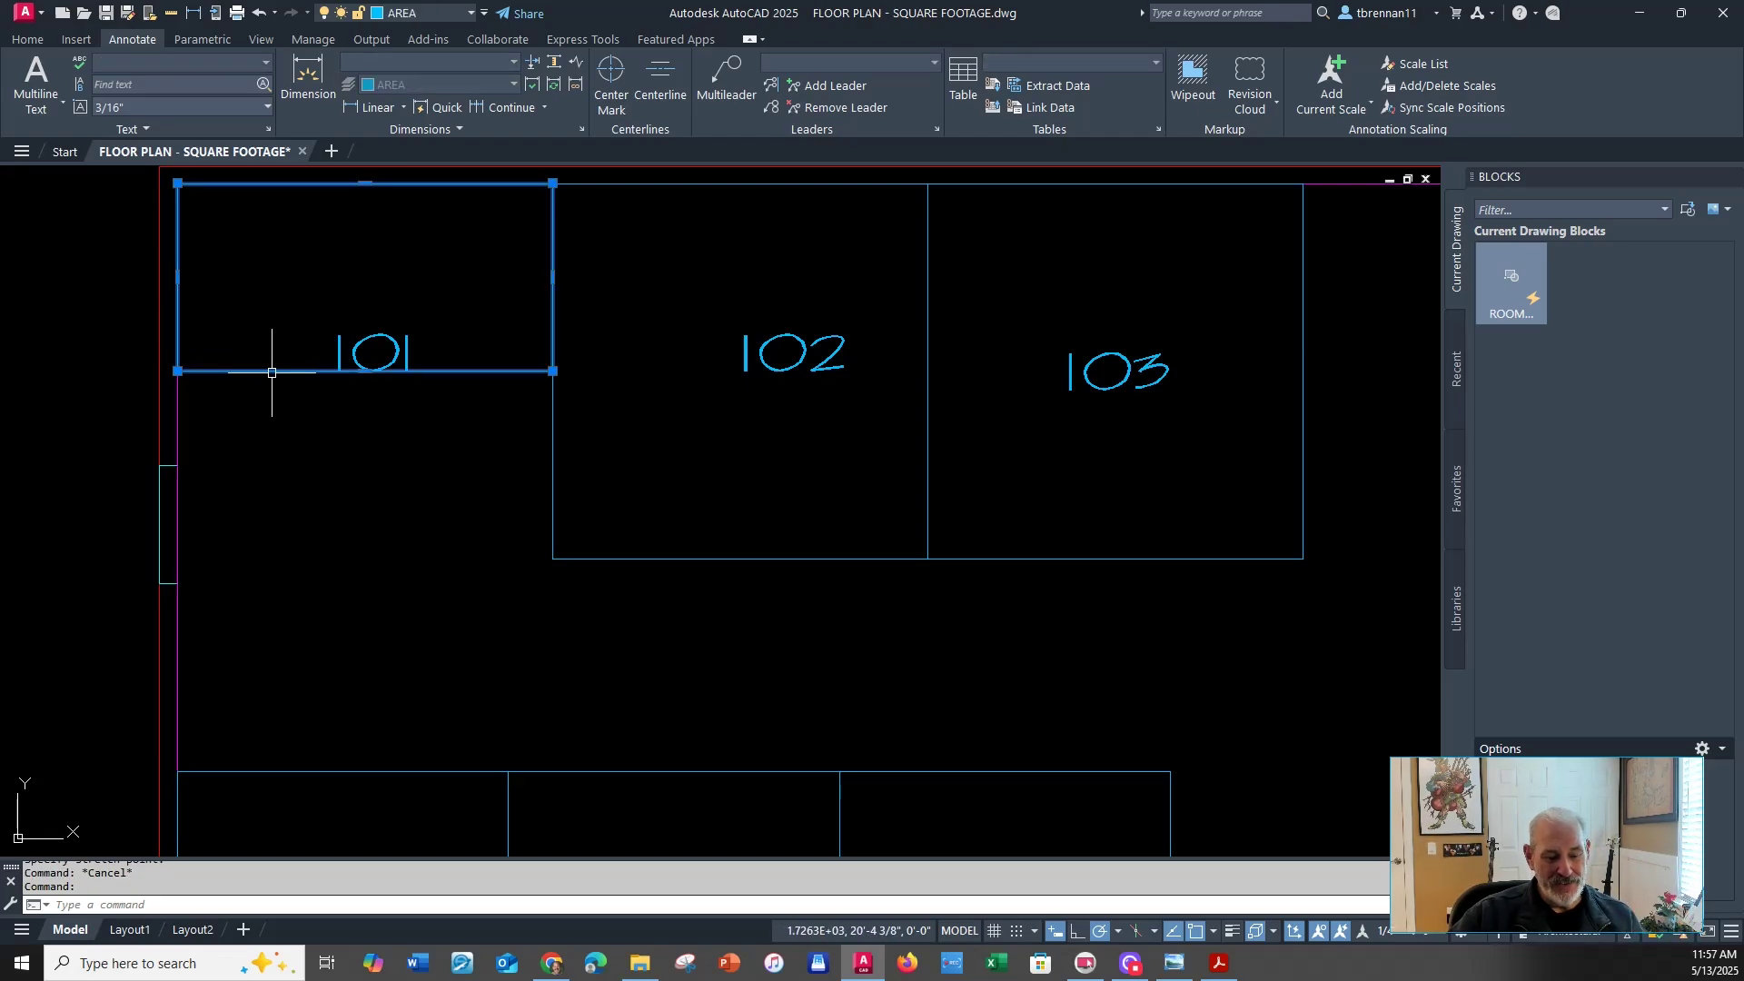
{"action": "key", "text": "ctrl+1"}
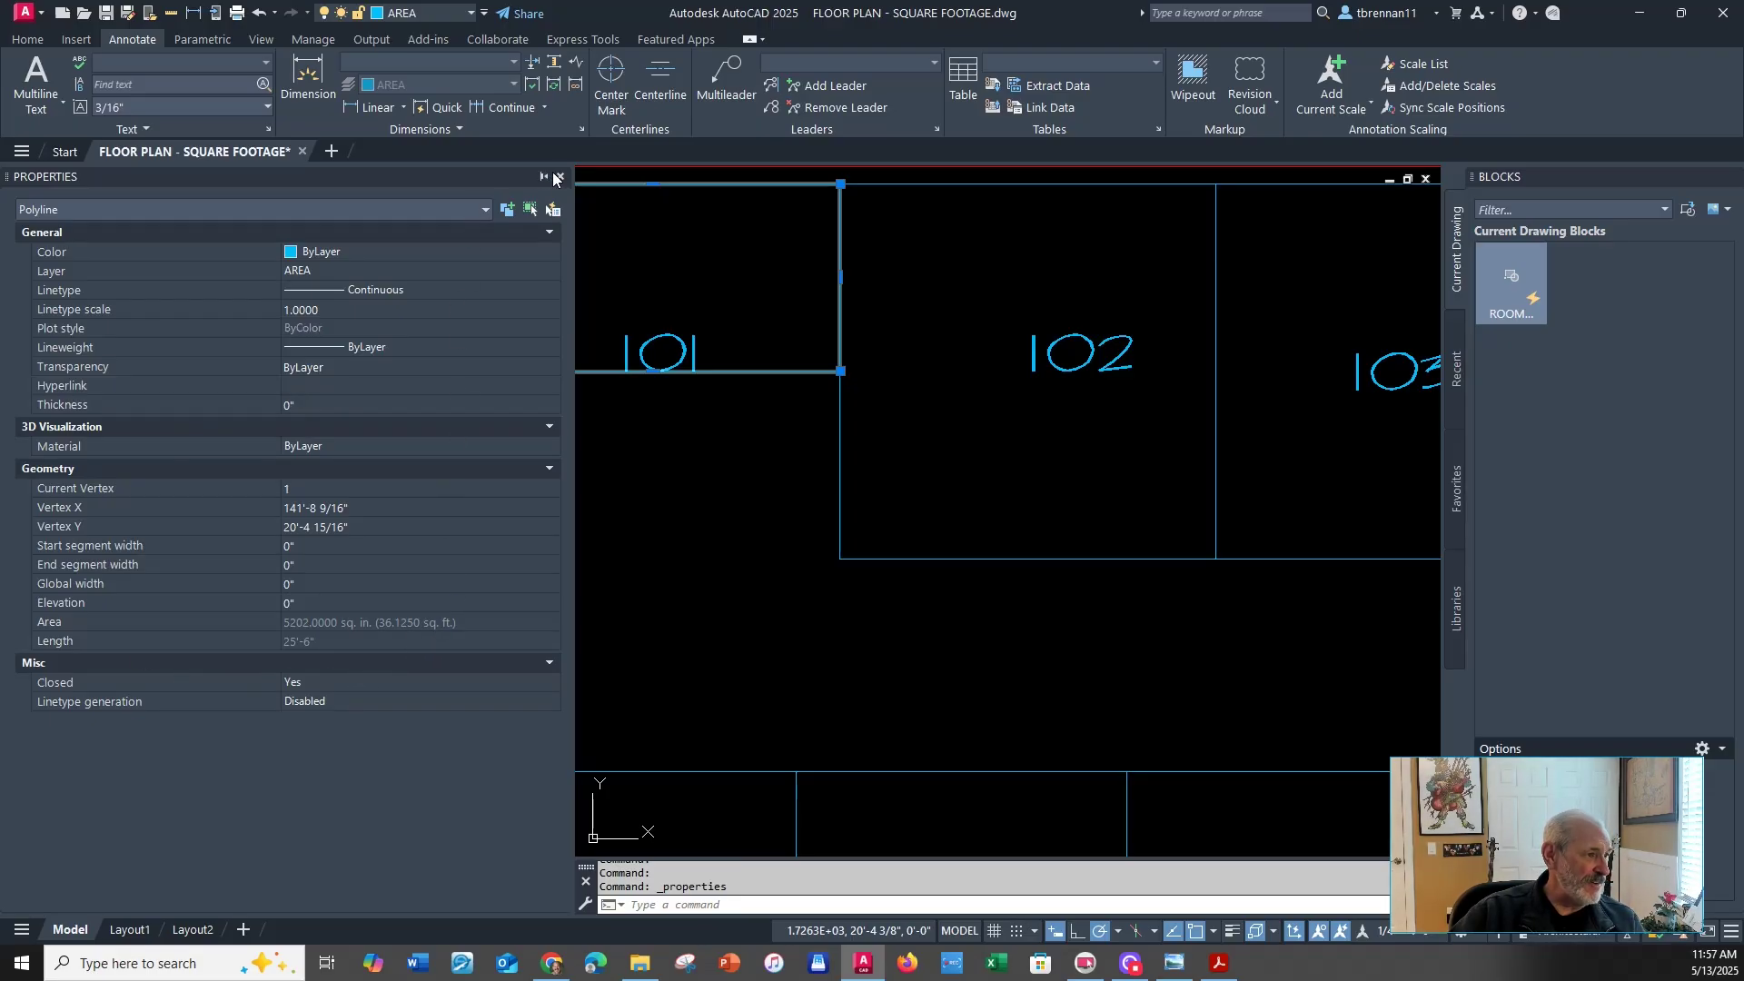
{"action": "left_click", "coordinate": [561, 179]}
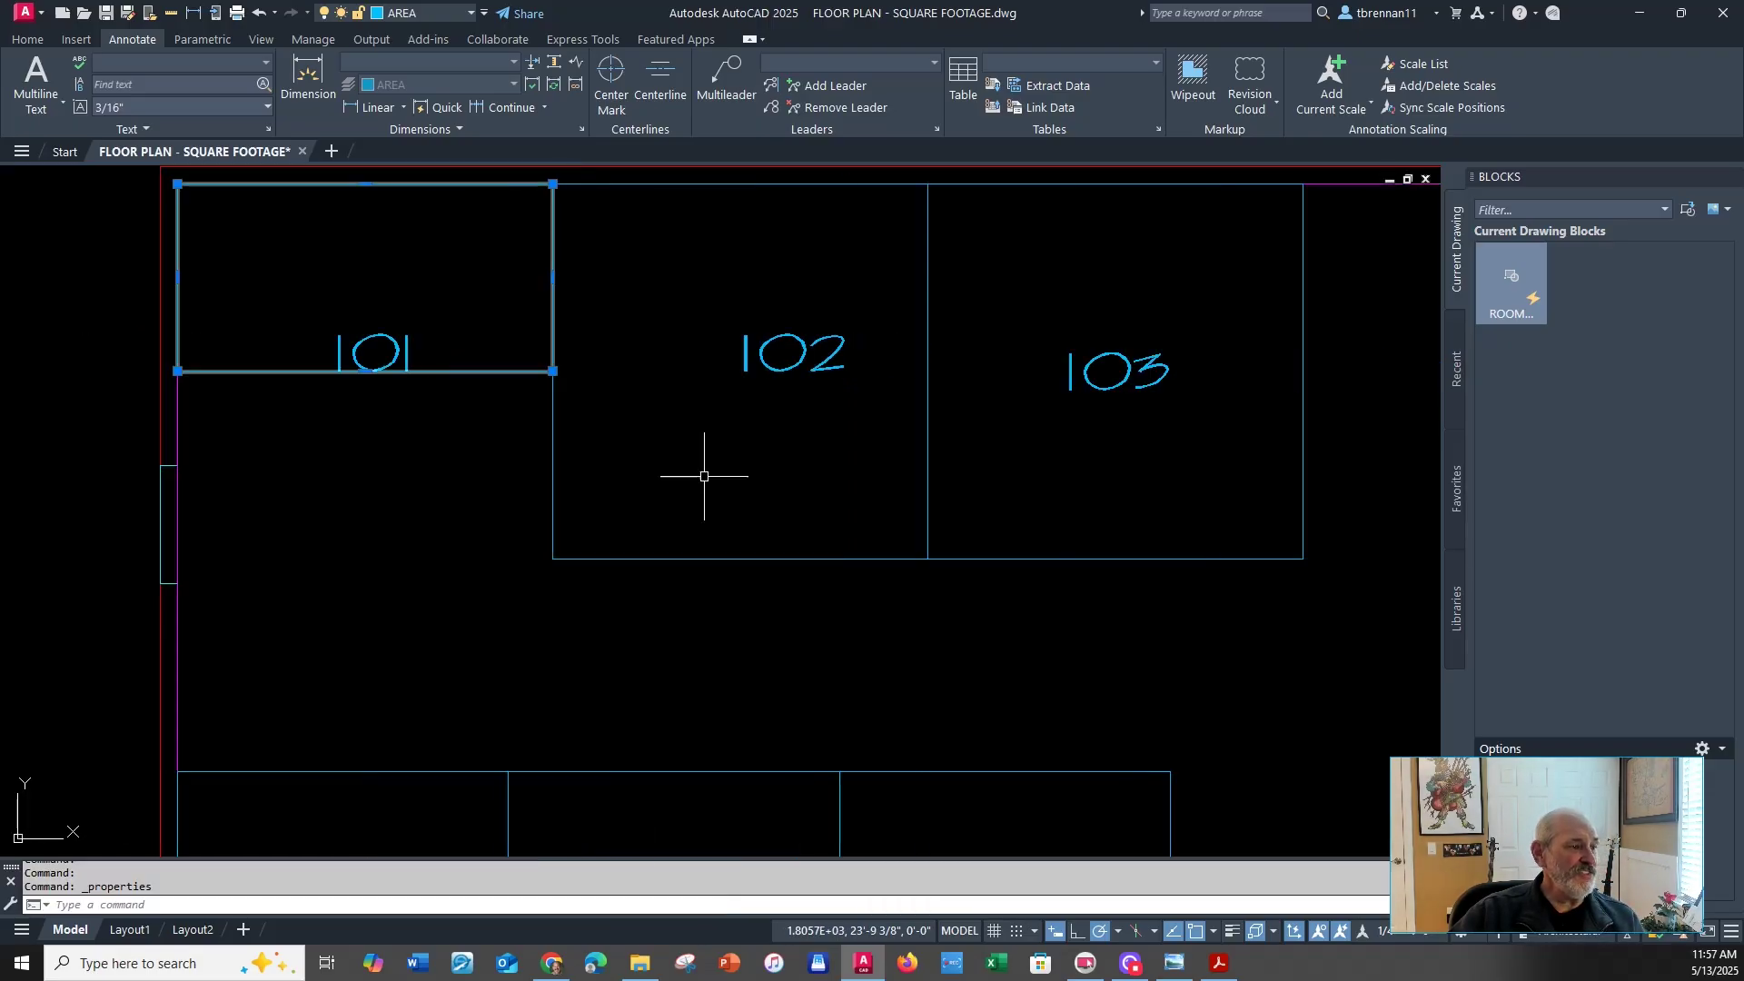
{"action": "key", "text": "Escape"}
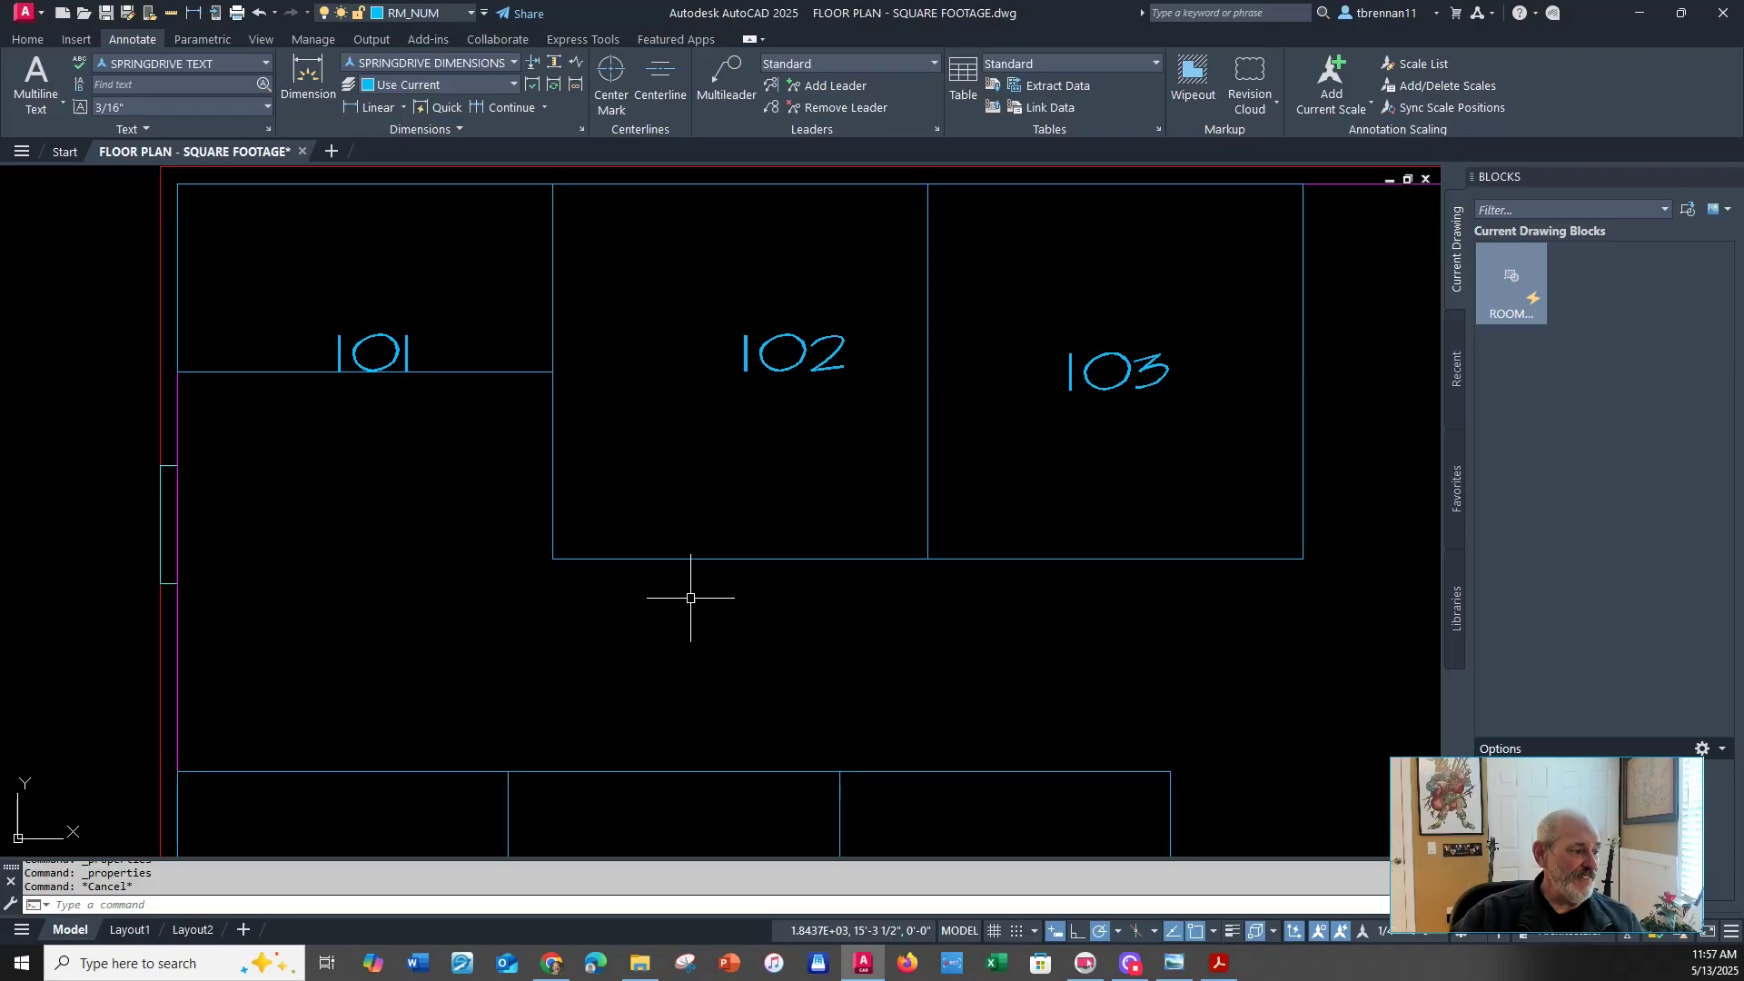
{"action": "left_click", "coordinate": [192, 929]}
{"action": "left_click", "coordinate": [791, 759]}
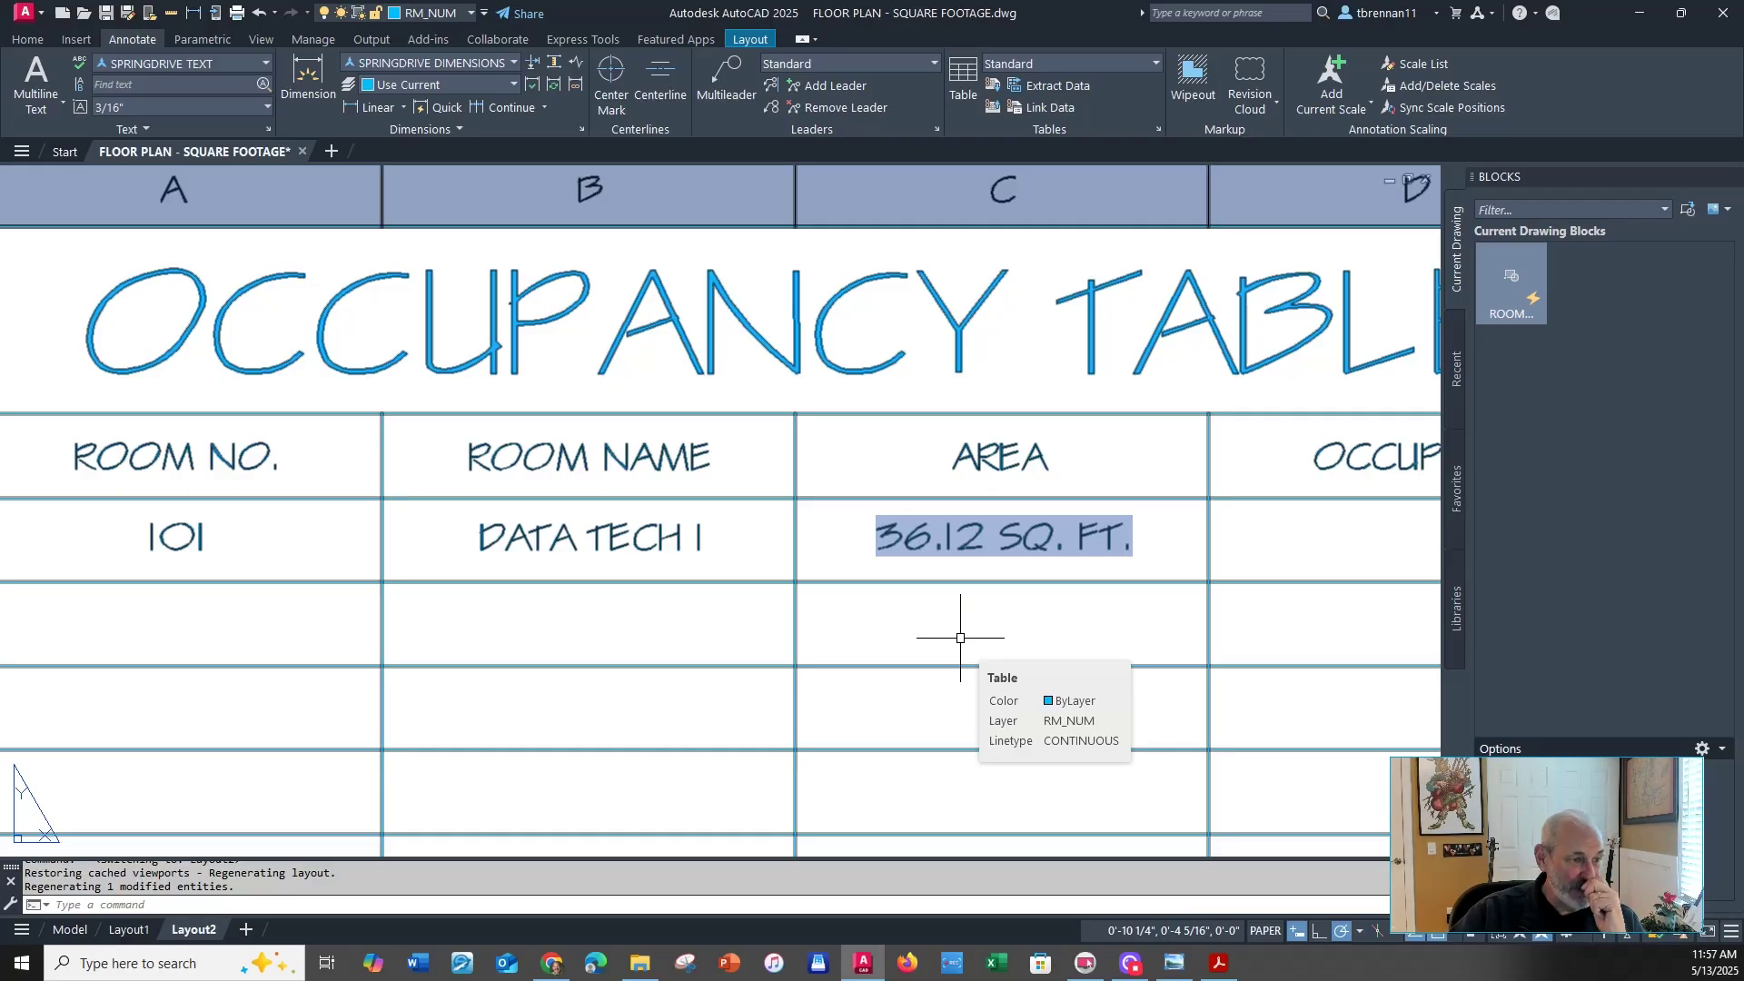
Set the precision of room 101's area cell C3 to 0.000 in its properties, and clear the selection
{"action": "left_click", "coordinate": [975, 541]}
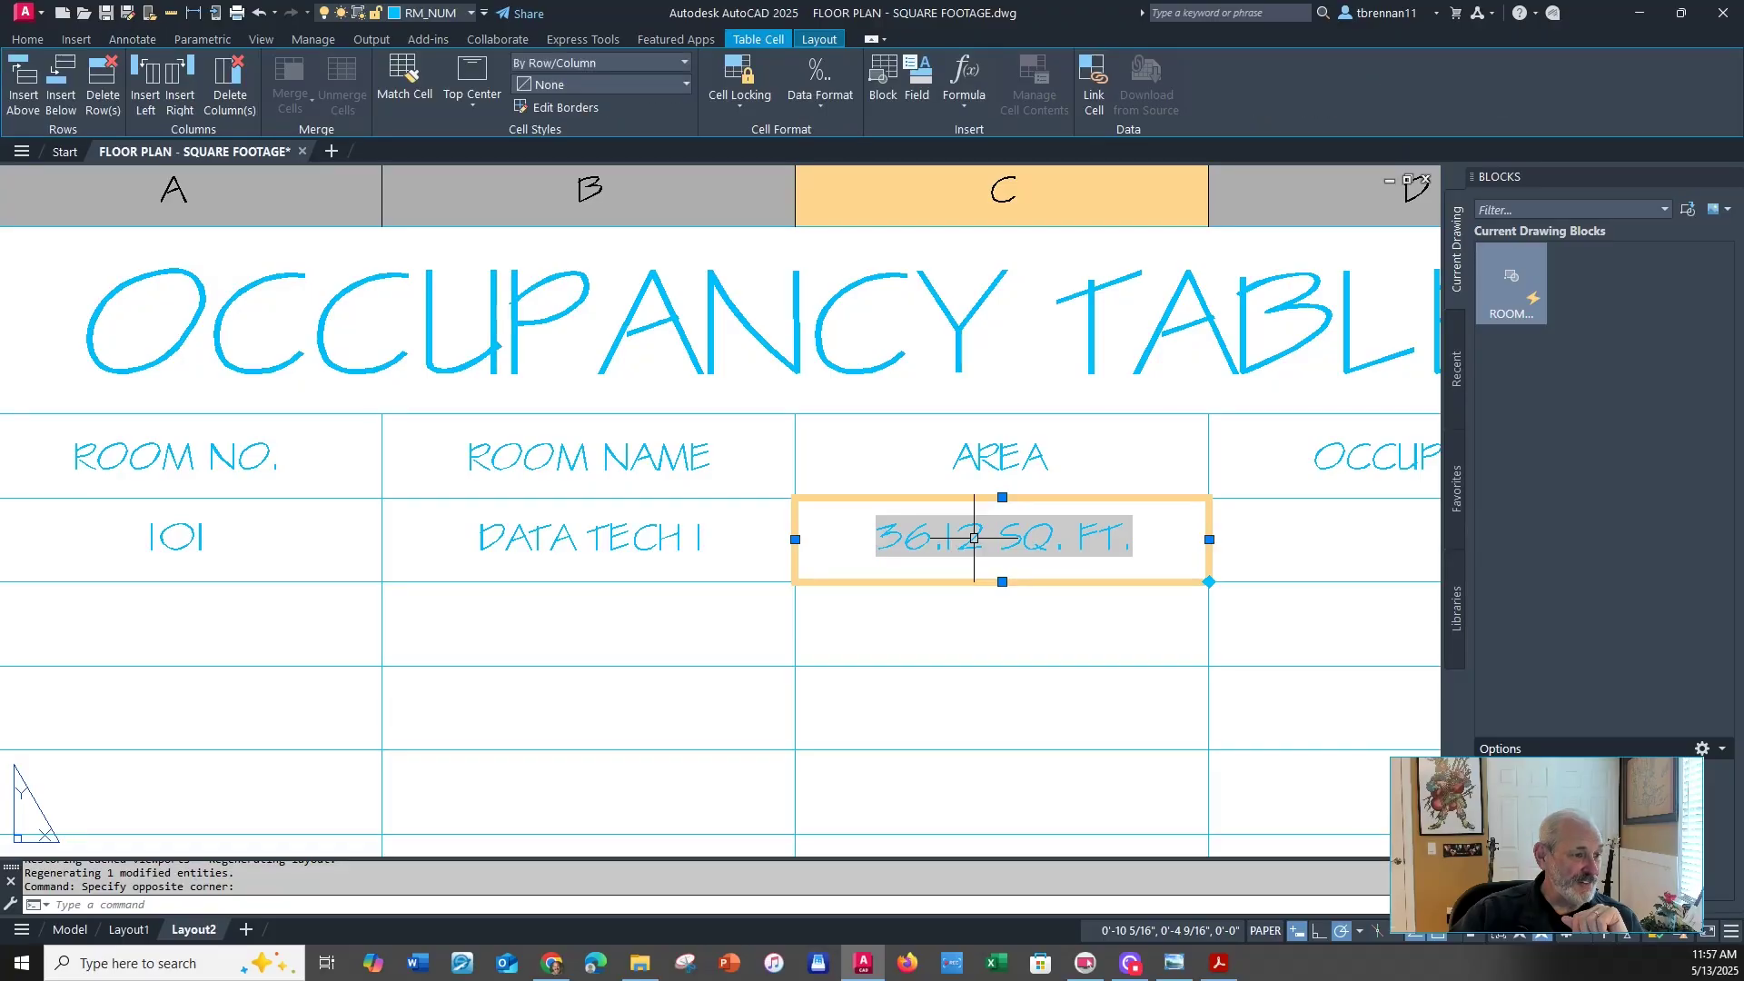
{"action": "left_click", "coordinate": [973, 538]}
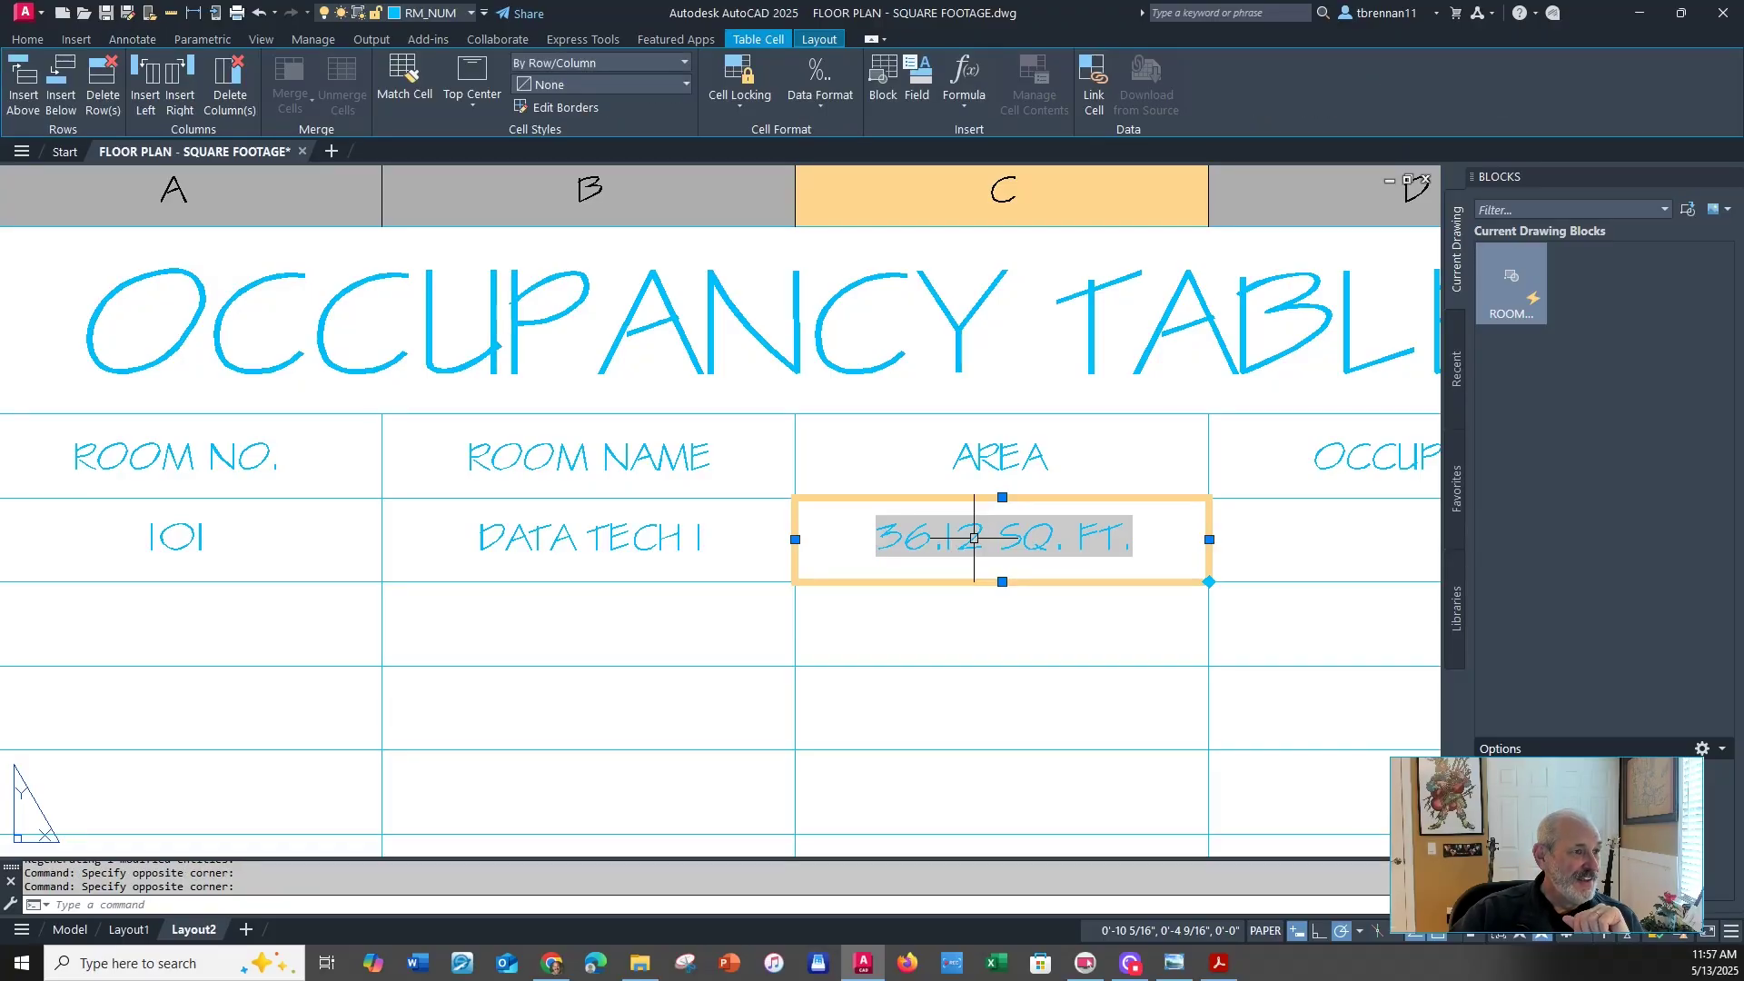
{"action": "right_click", "coordinate": [974, 540]}
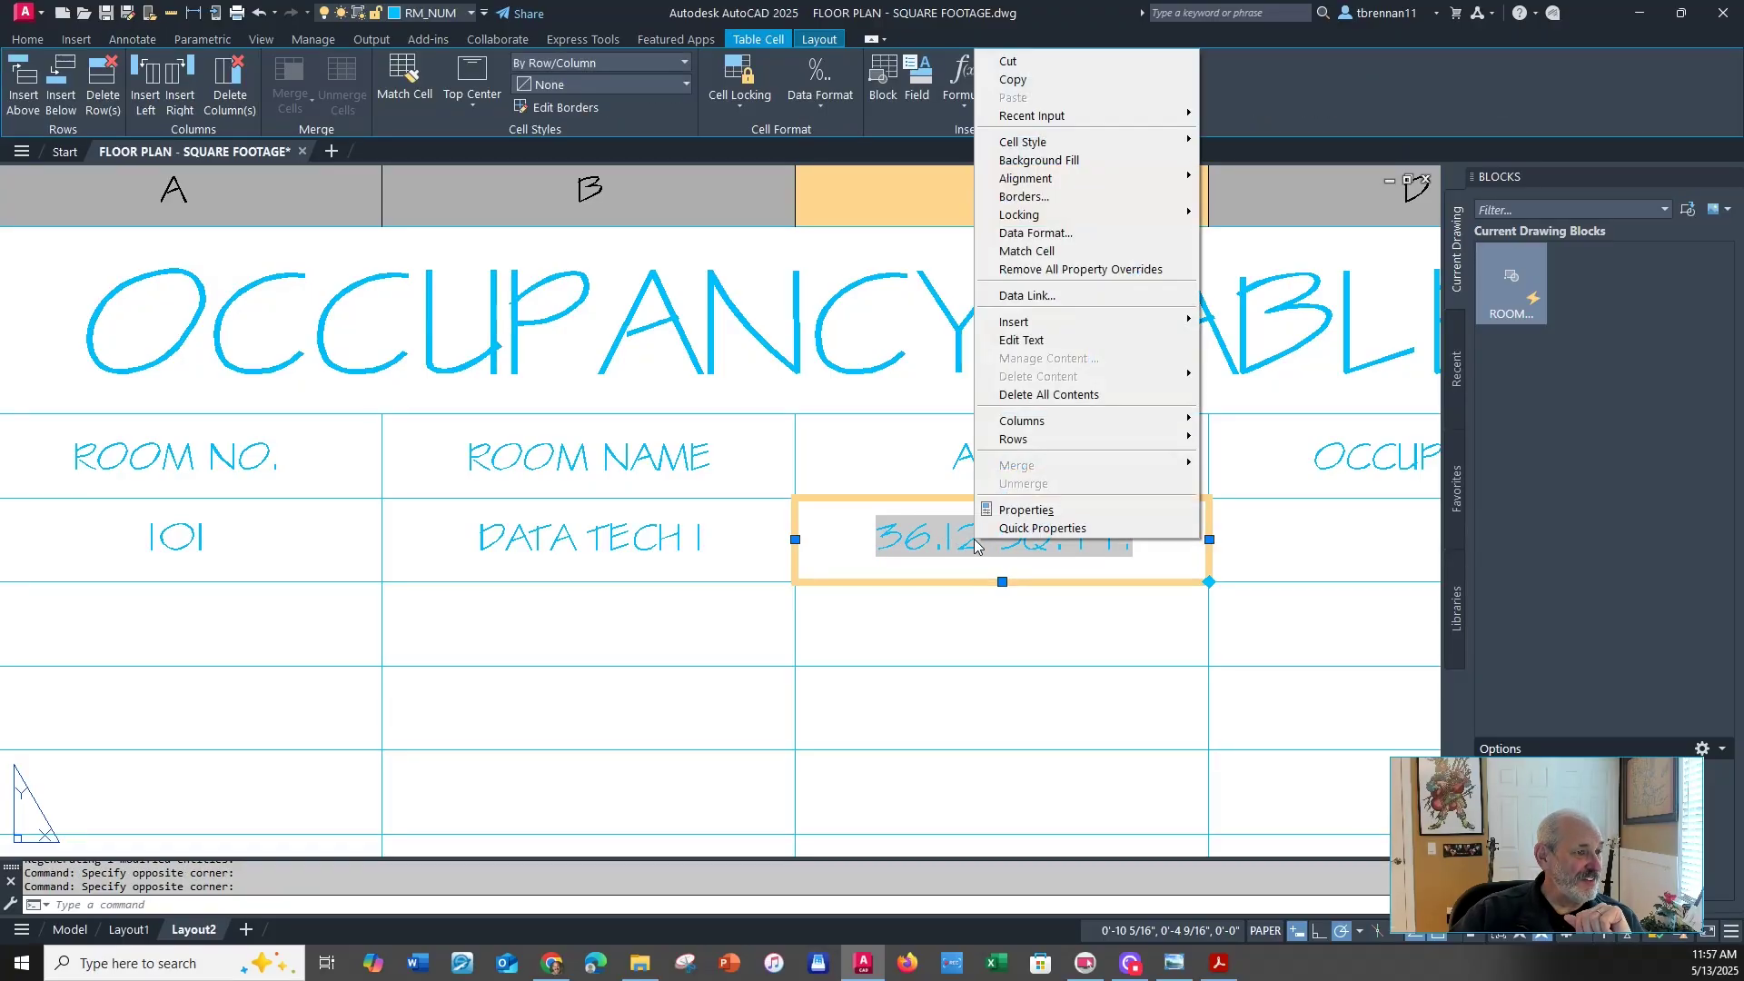
{"action": "left_click", "coordinate": [1022, 509]}
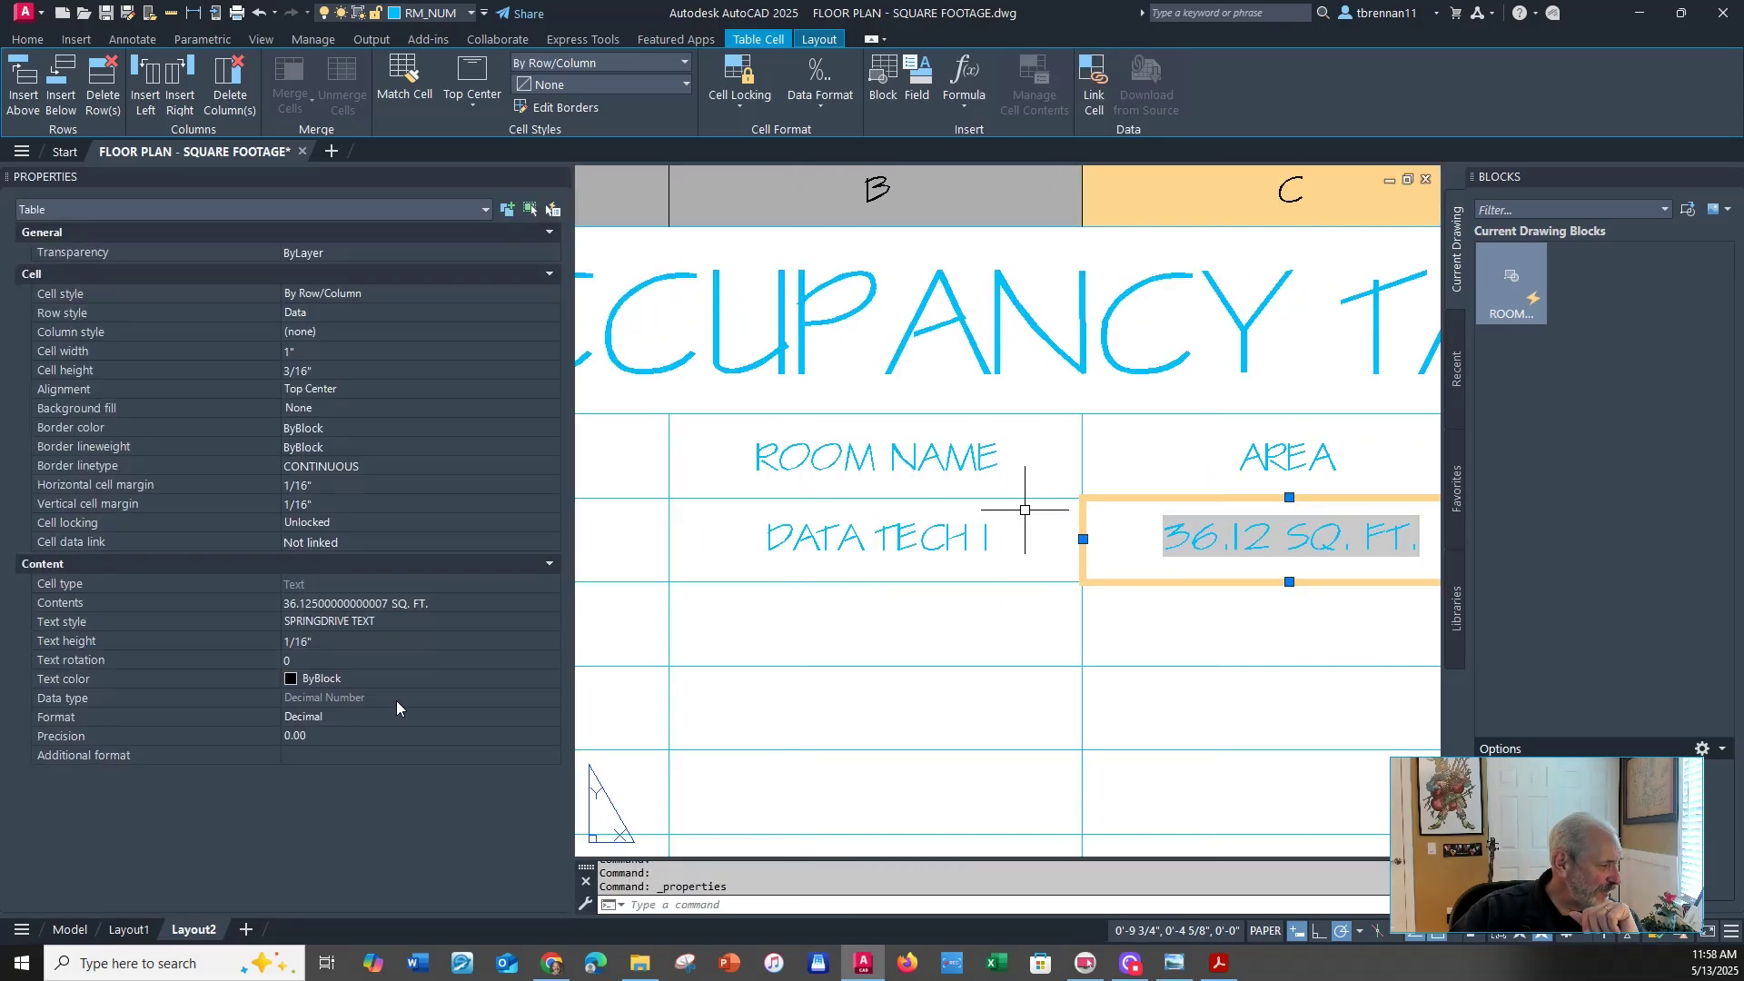
{"action": "left_click", "coordinate": [363, 734]}
{"action": "left_click", "coordinate": [547, 733]}
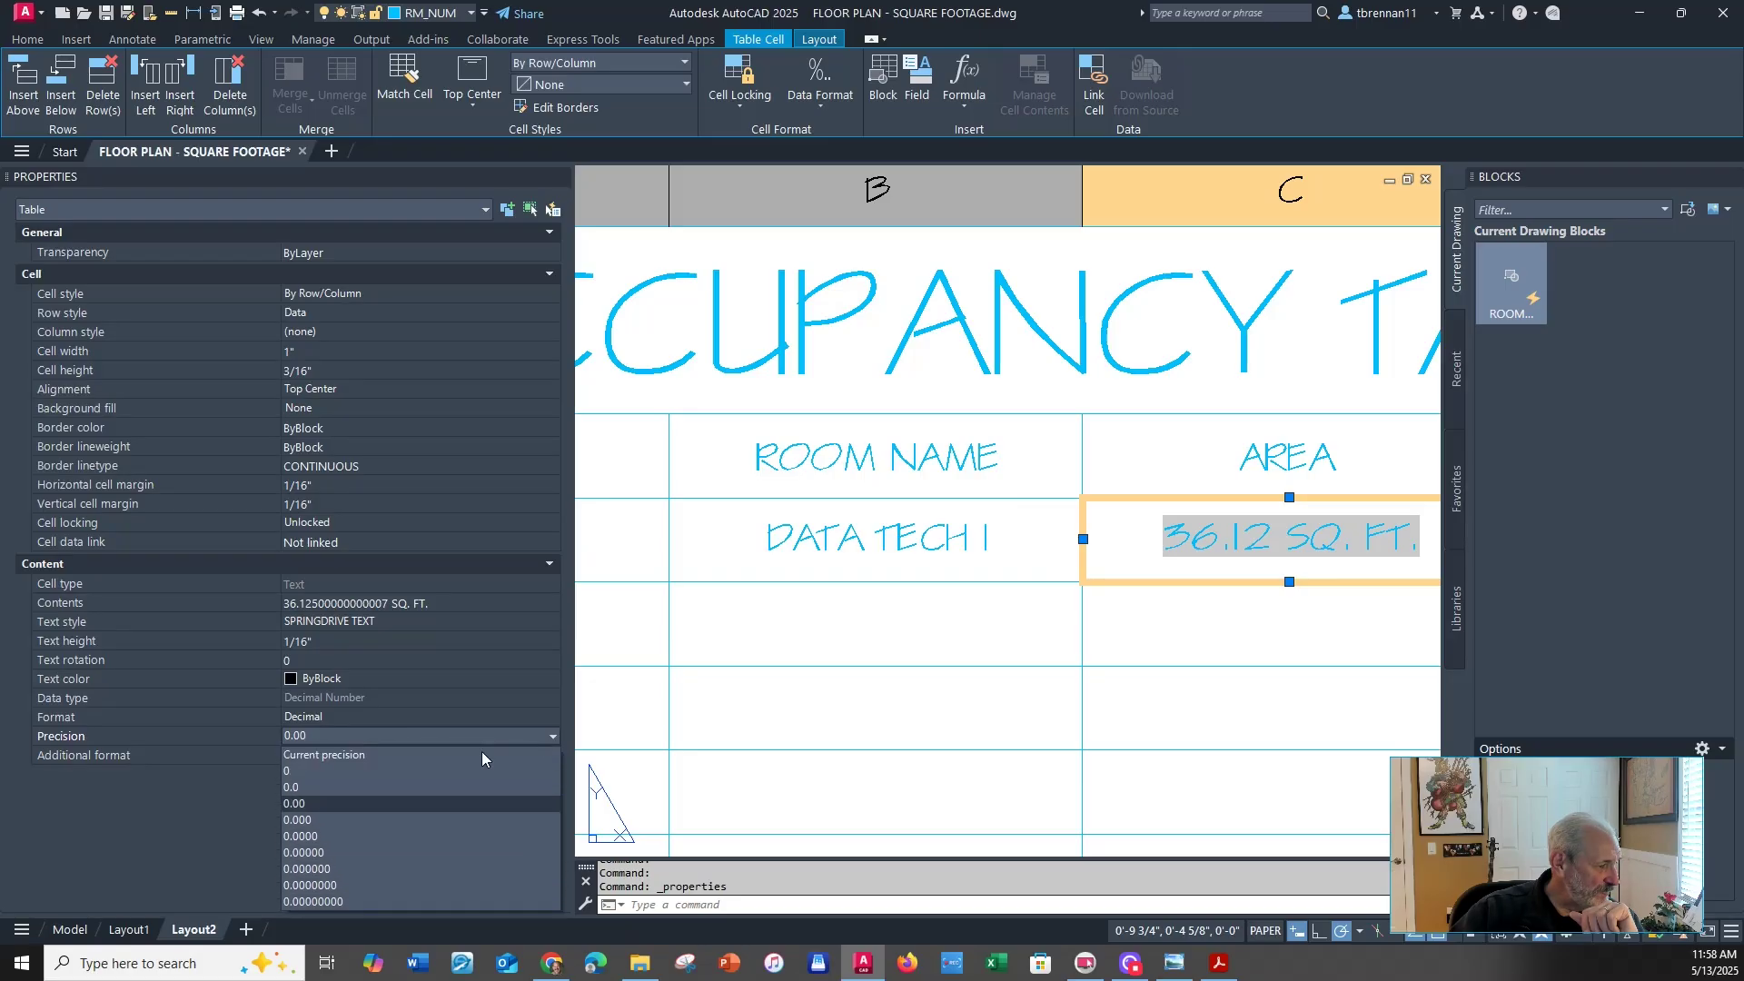
{"action": "left_click", "coordinate": [320, 823]}
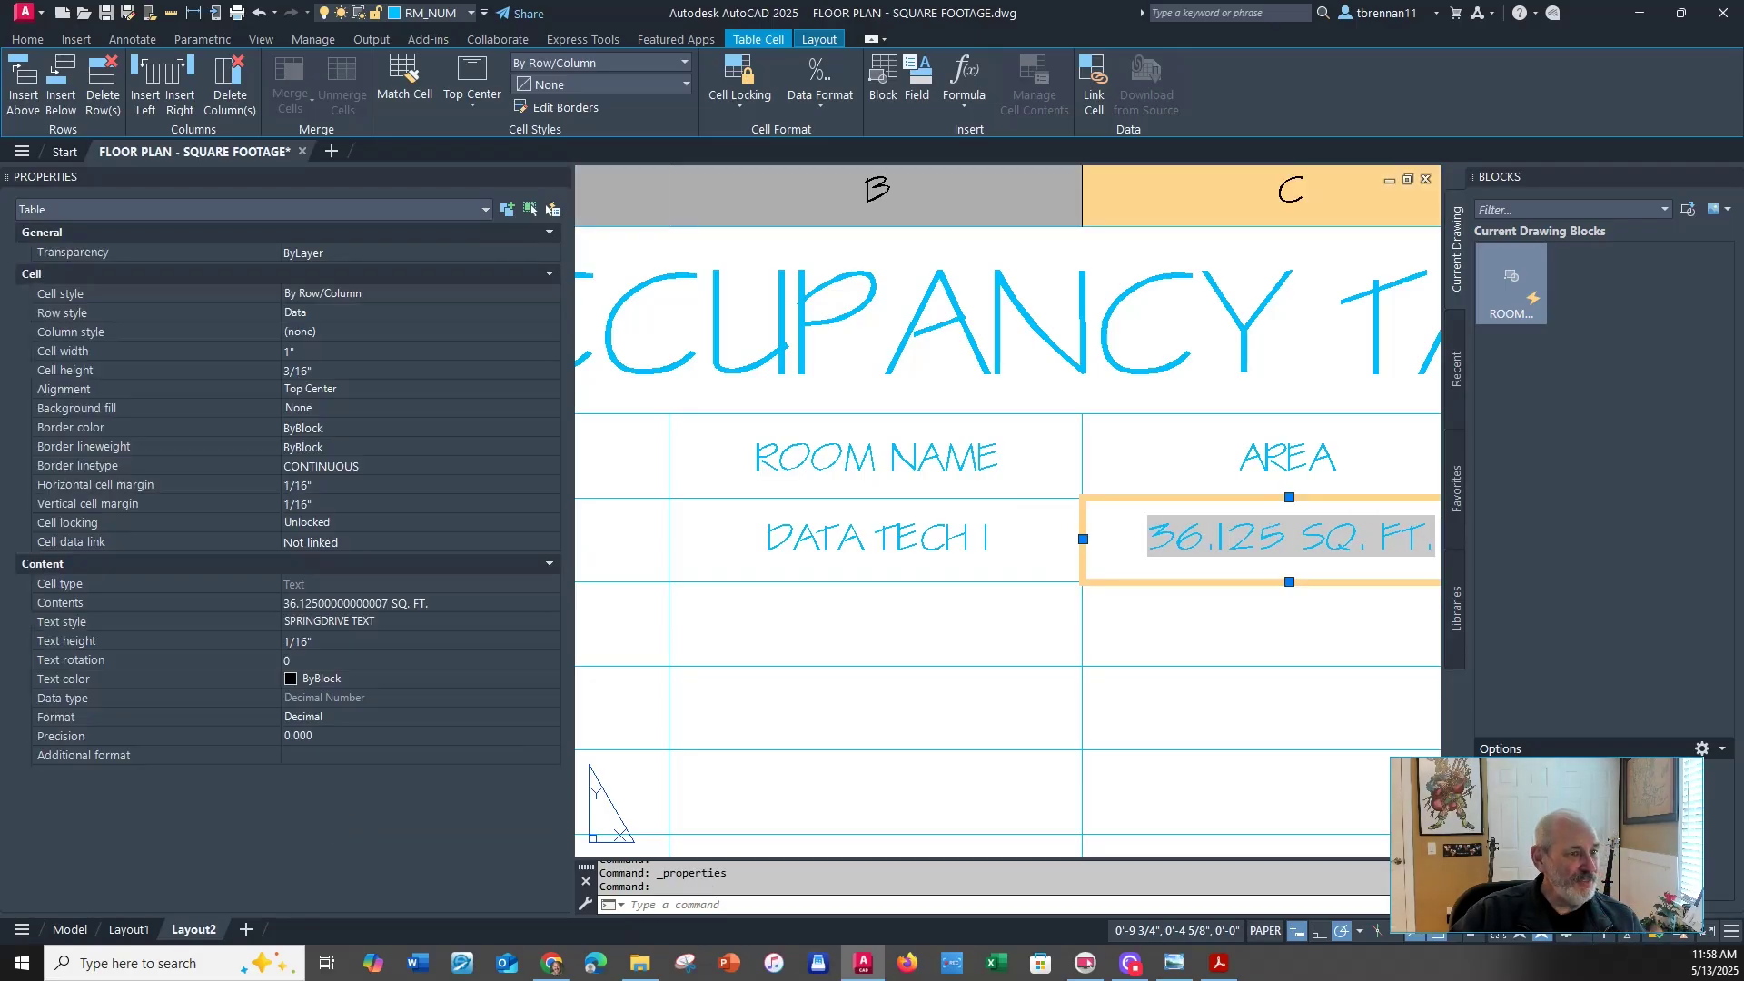
{"action": "left_click", "coordinate": [560, 178]}
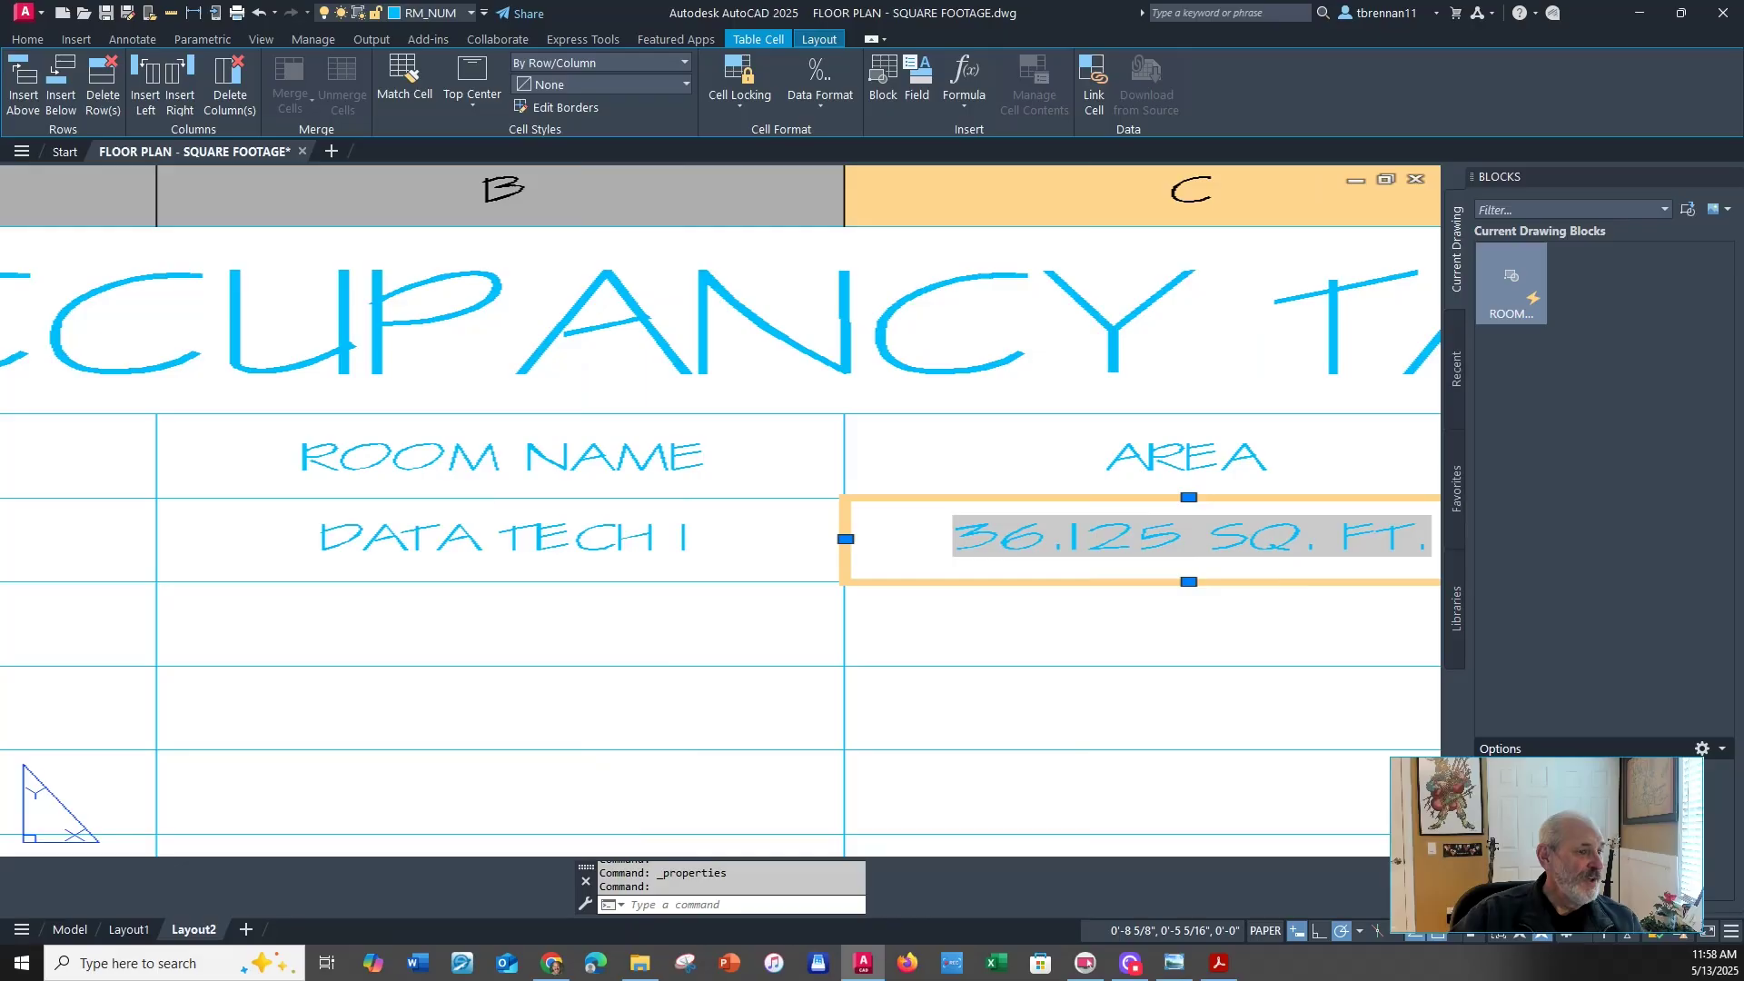
{"action": "key", "text": "Escape"}
{"action": "key", "text": "Escape"}
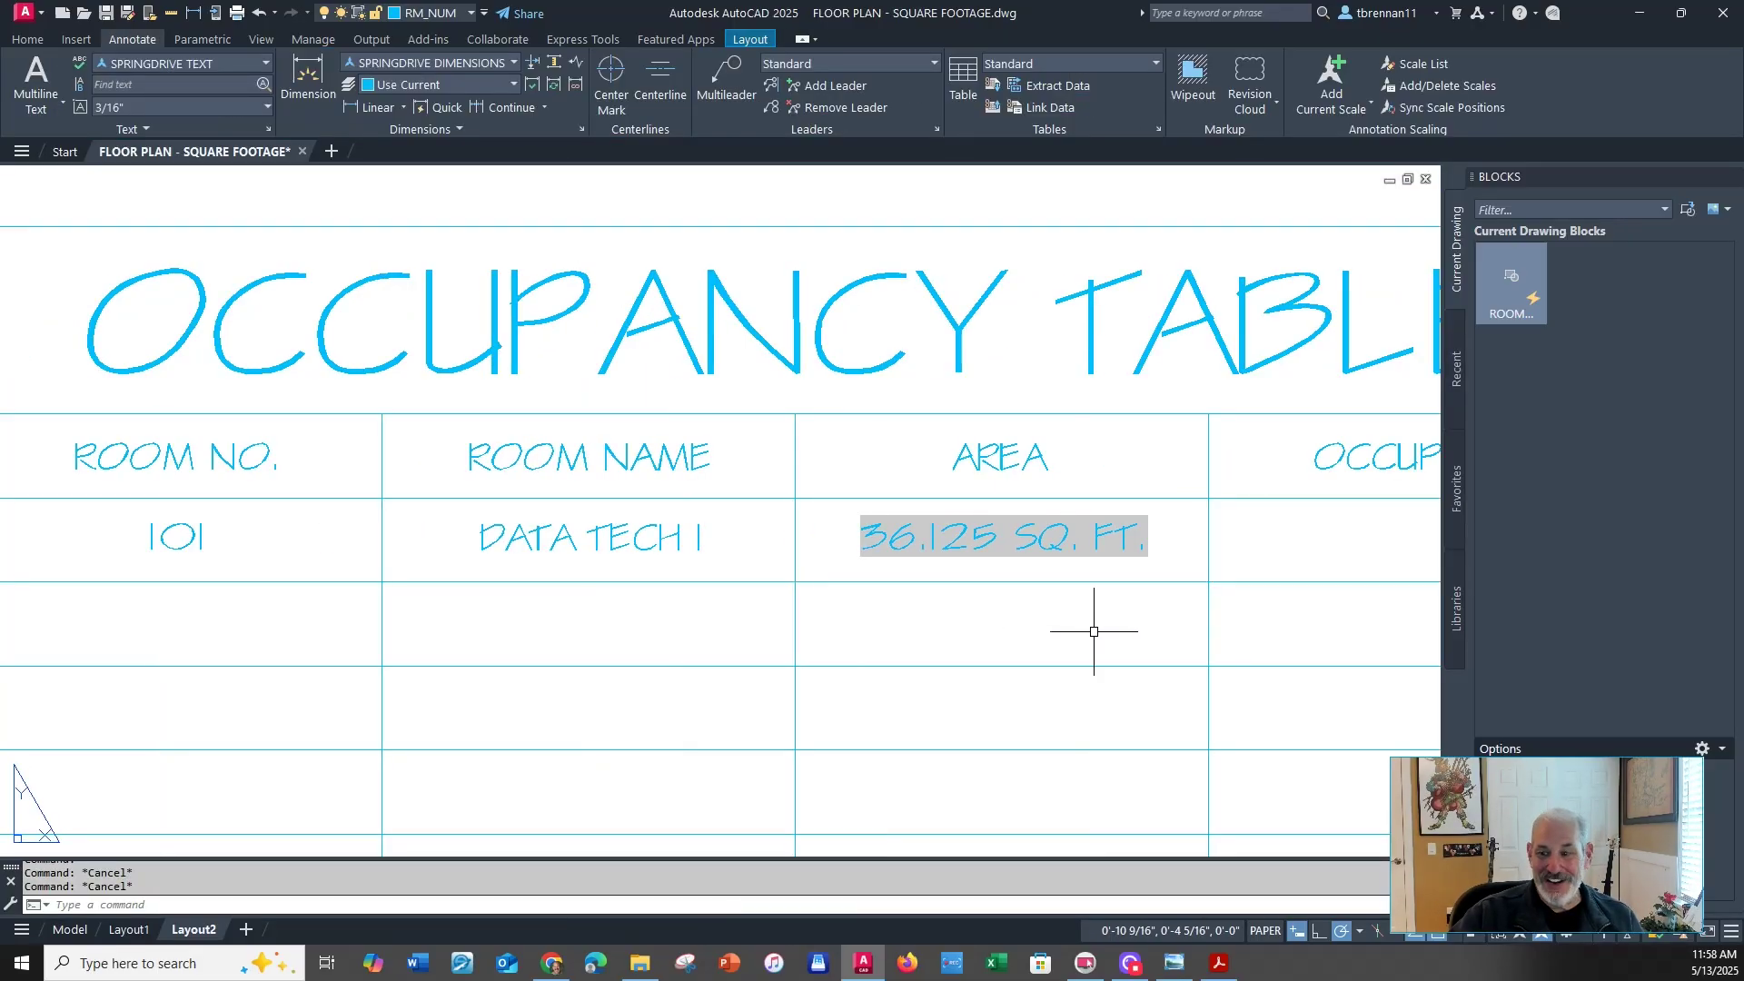
Enter the occupant's full name in cell D3 of room 101's row in the occupancy table
{"action": "scroll", "coordinate": [948, 640], "scroll_direction": "down", "scroll_amount": 3}
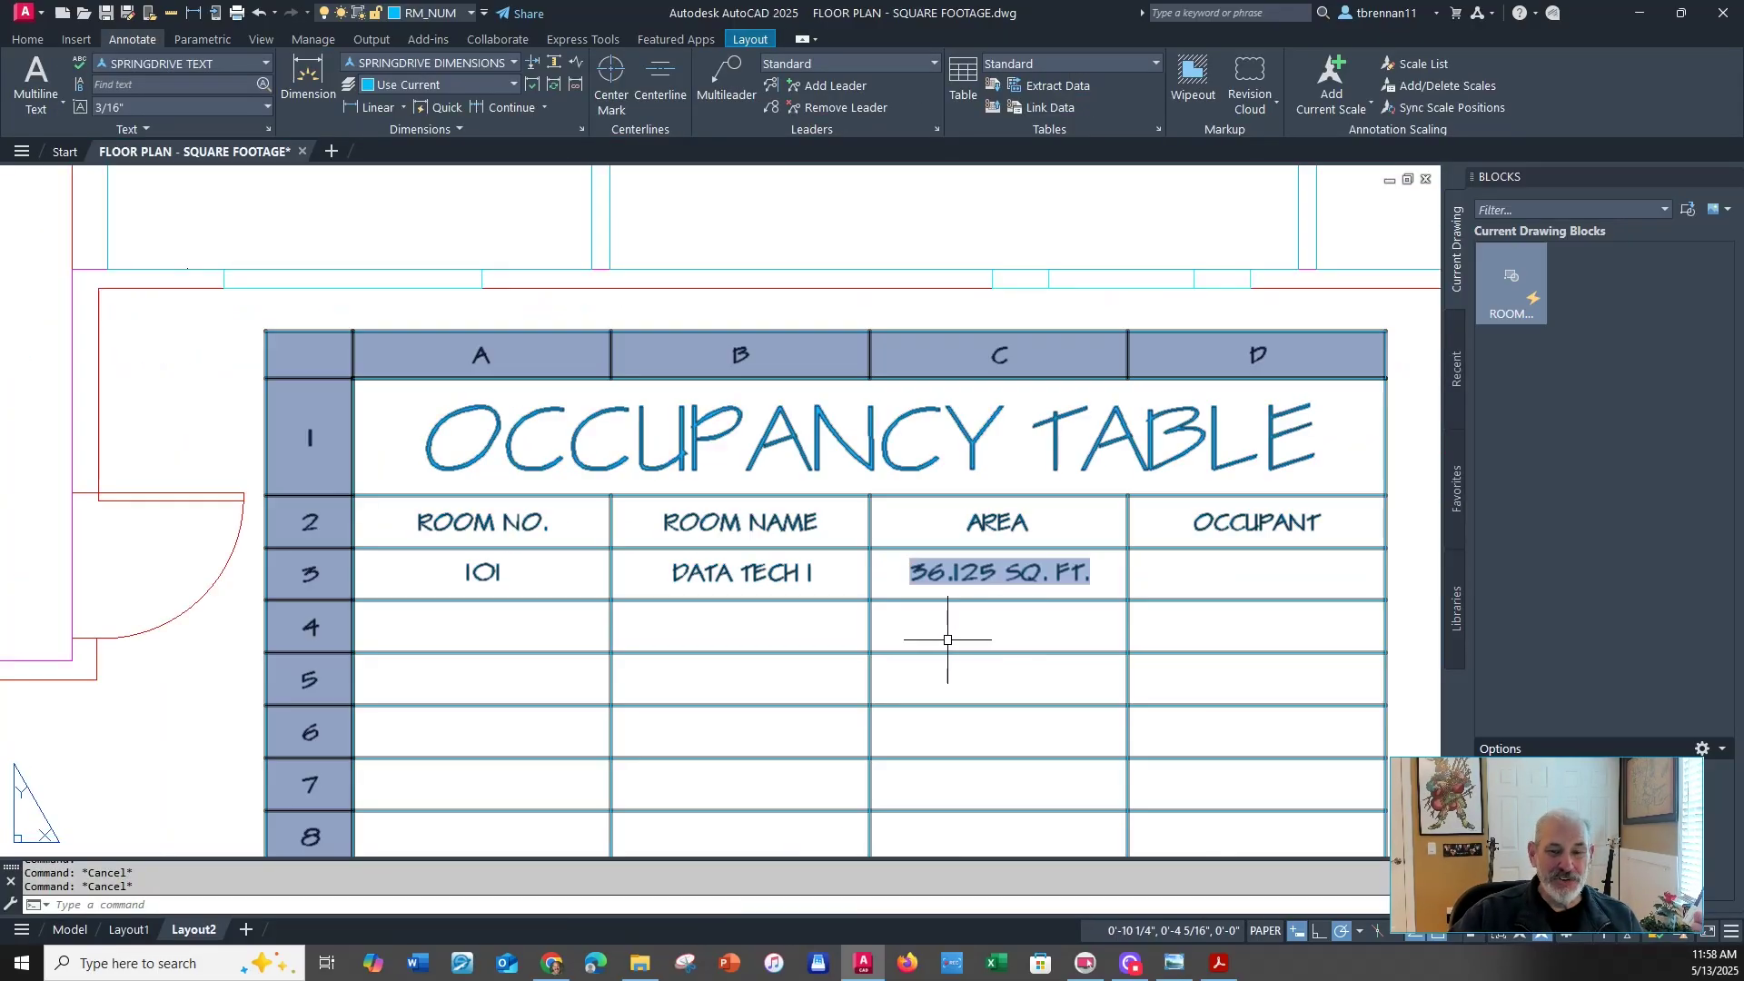
{"action": "middle_click_drag", "start_coordinate": [948, 640], "coordinate": [920, 596]}
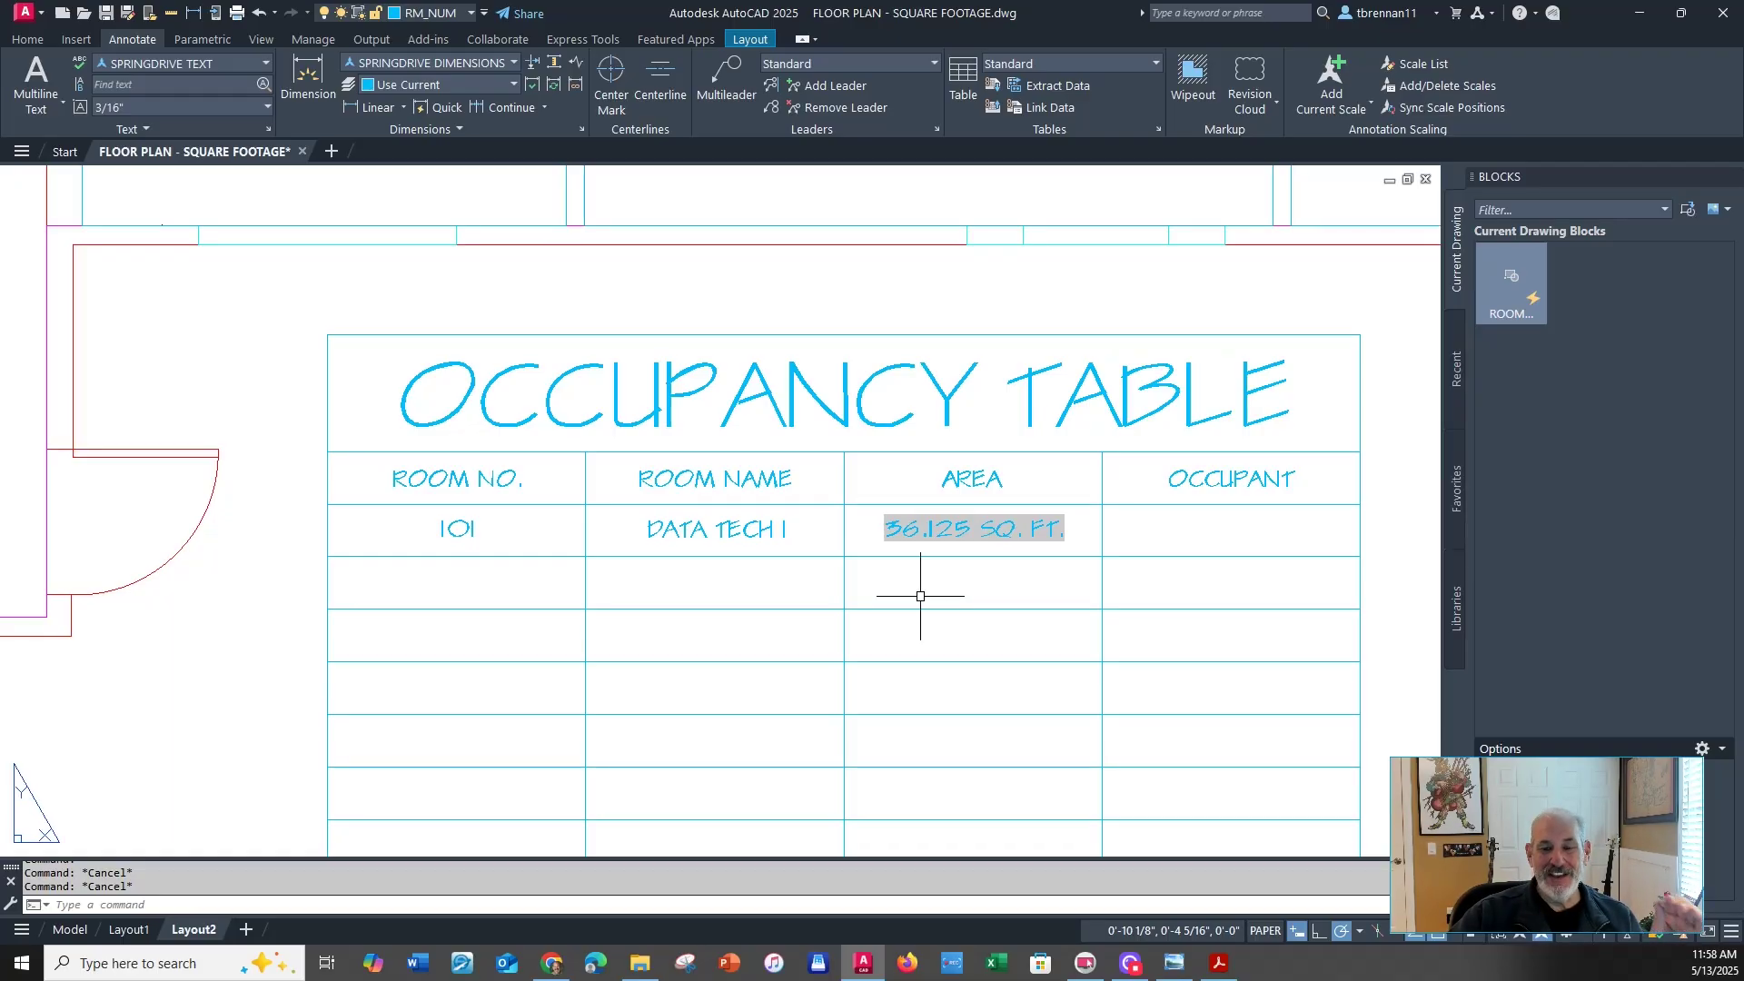
{"action": "left_click", "coordinate": [1235, 519]}
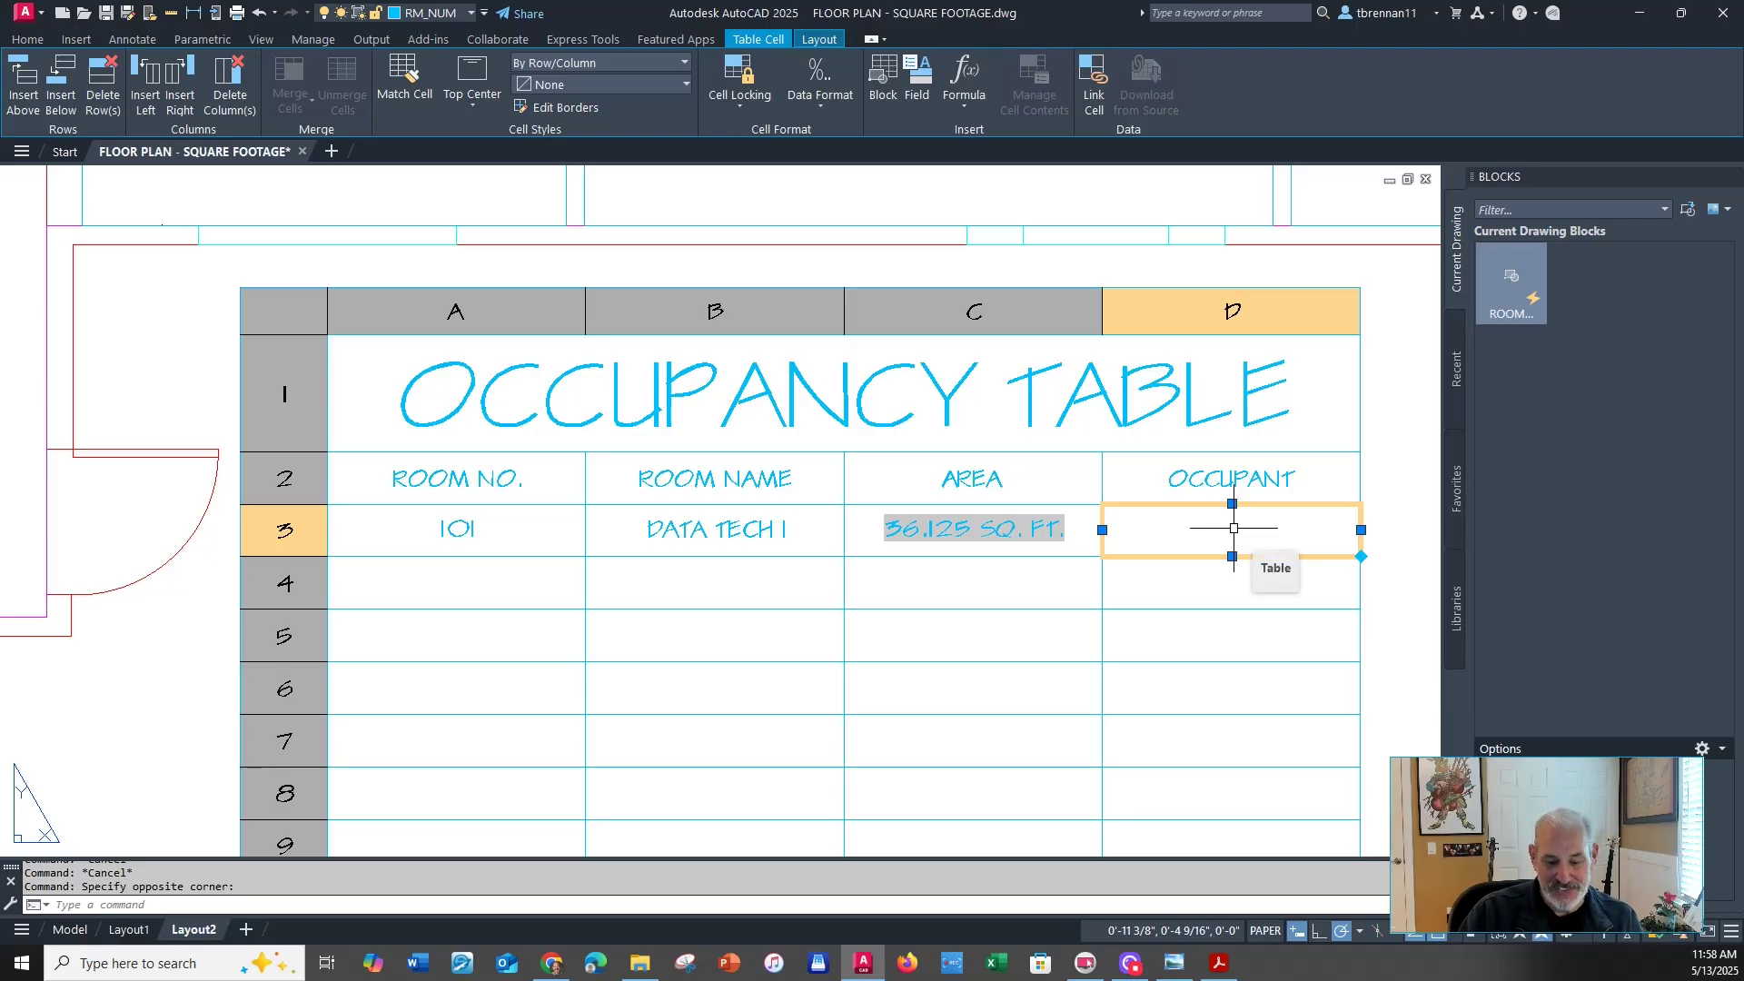
{"action": "key", "text": "Escape"}
{"action": "double_click", "coordinate": [1271, 530]}
{"action": "type", "text": "JOHN"}
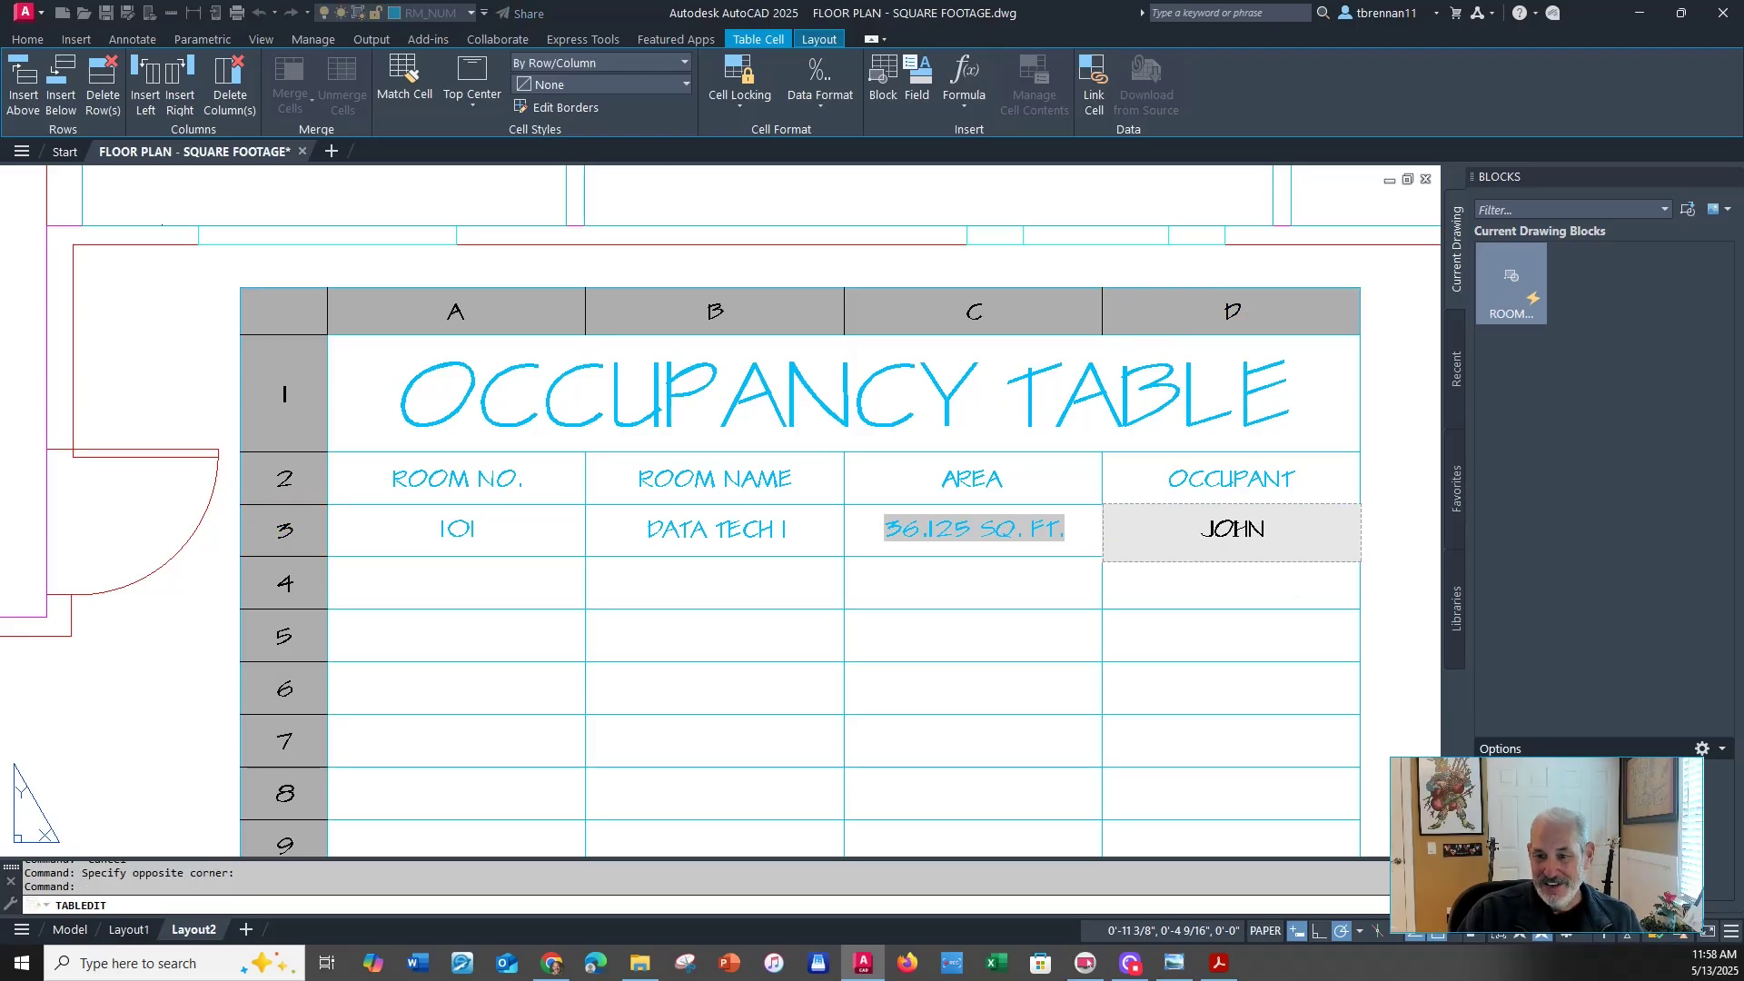
{"action": "type", "text": " Q."}
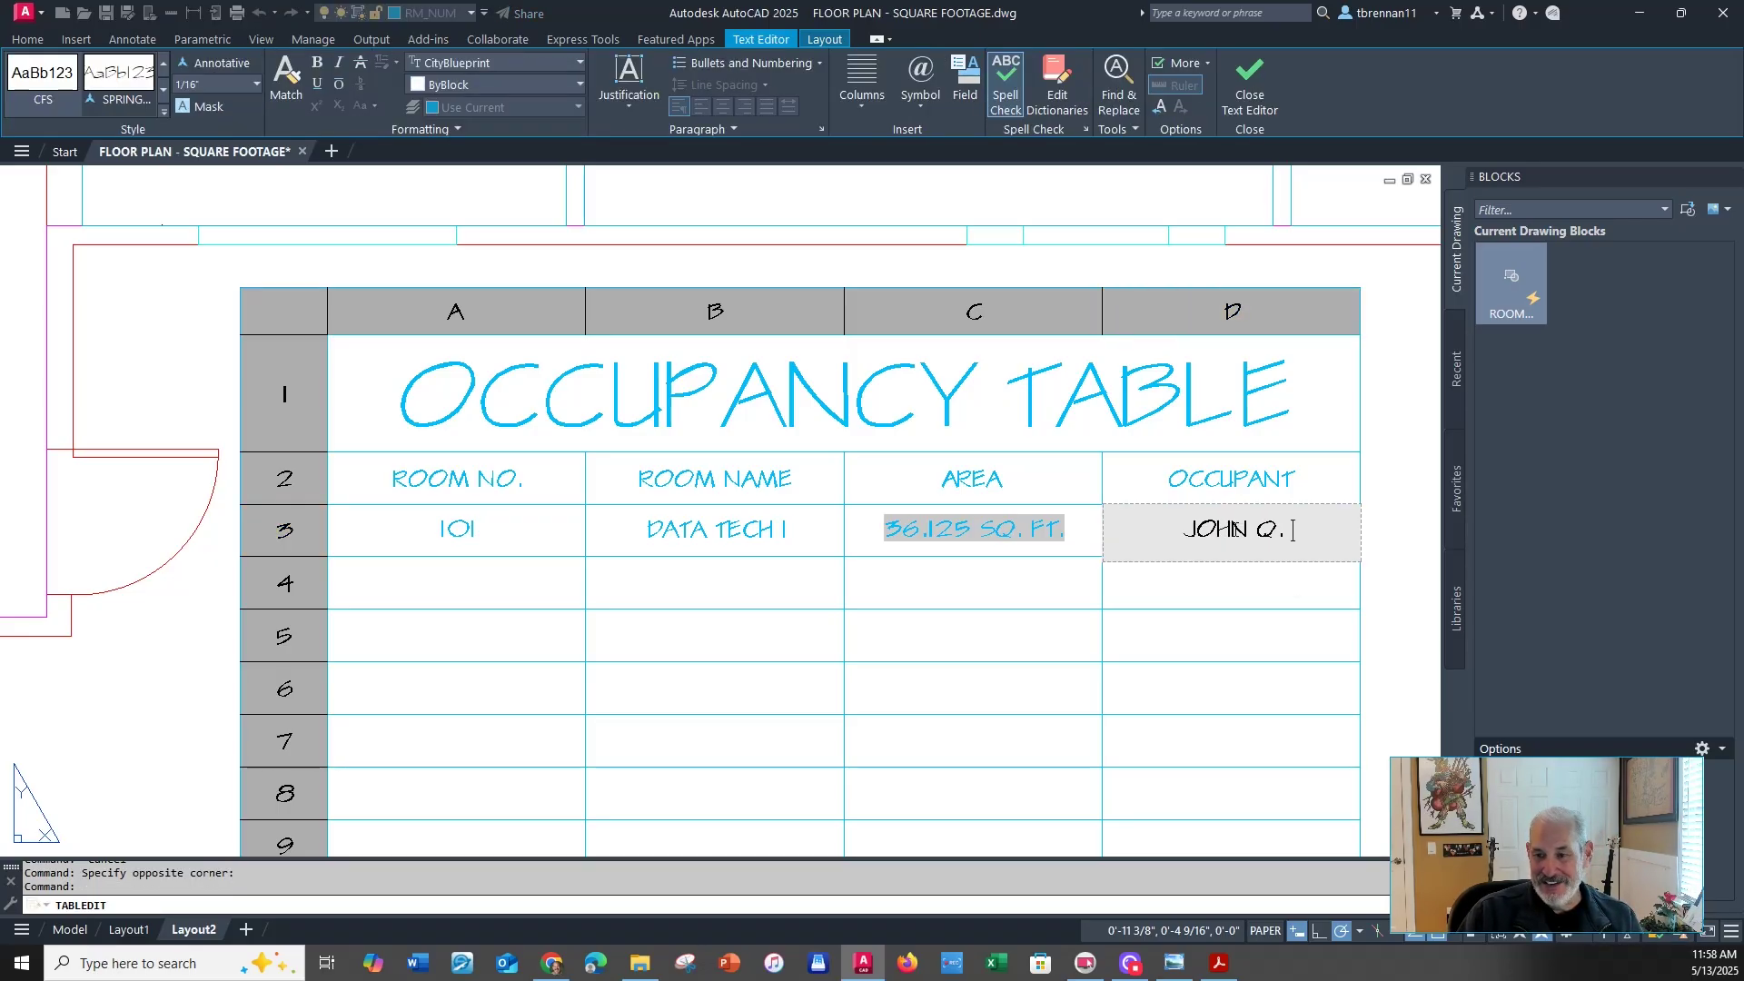
{"action": "type", "text": " PUBLC"}
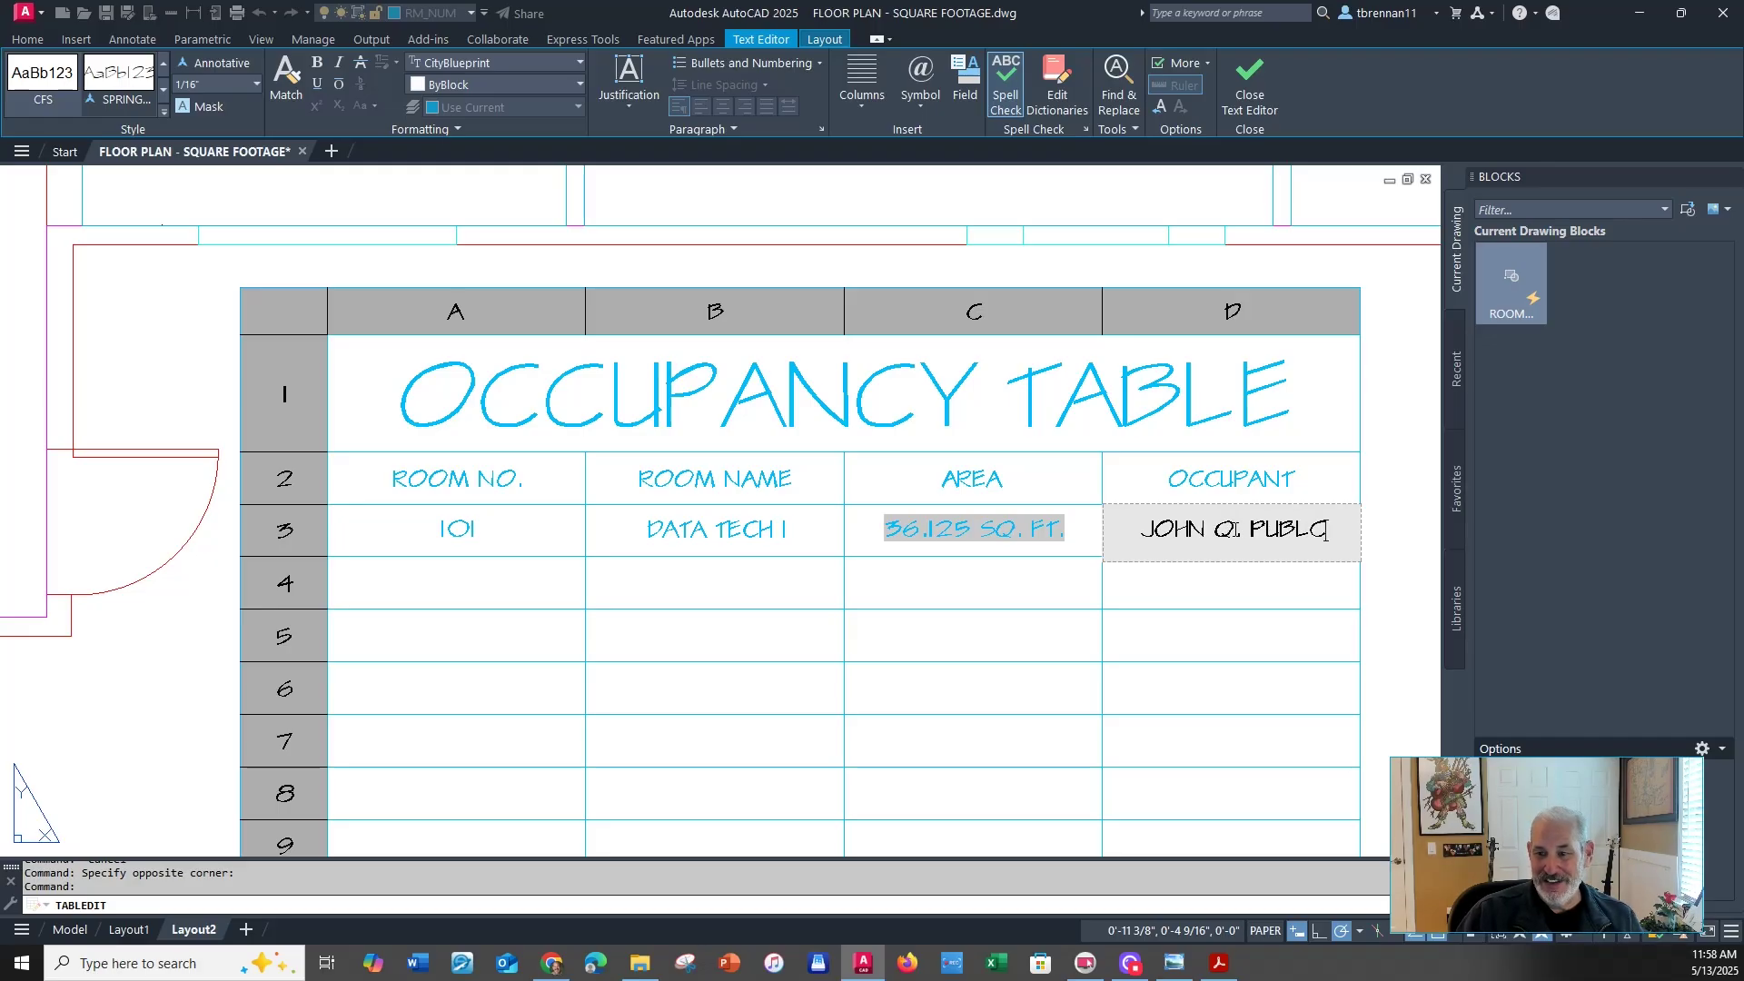
{"action": "key", "text": "BackSpace"}
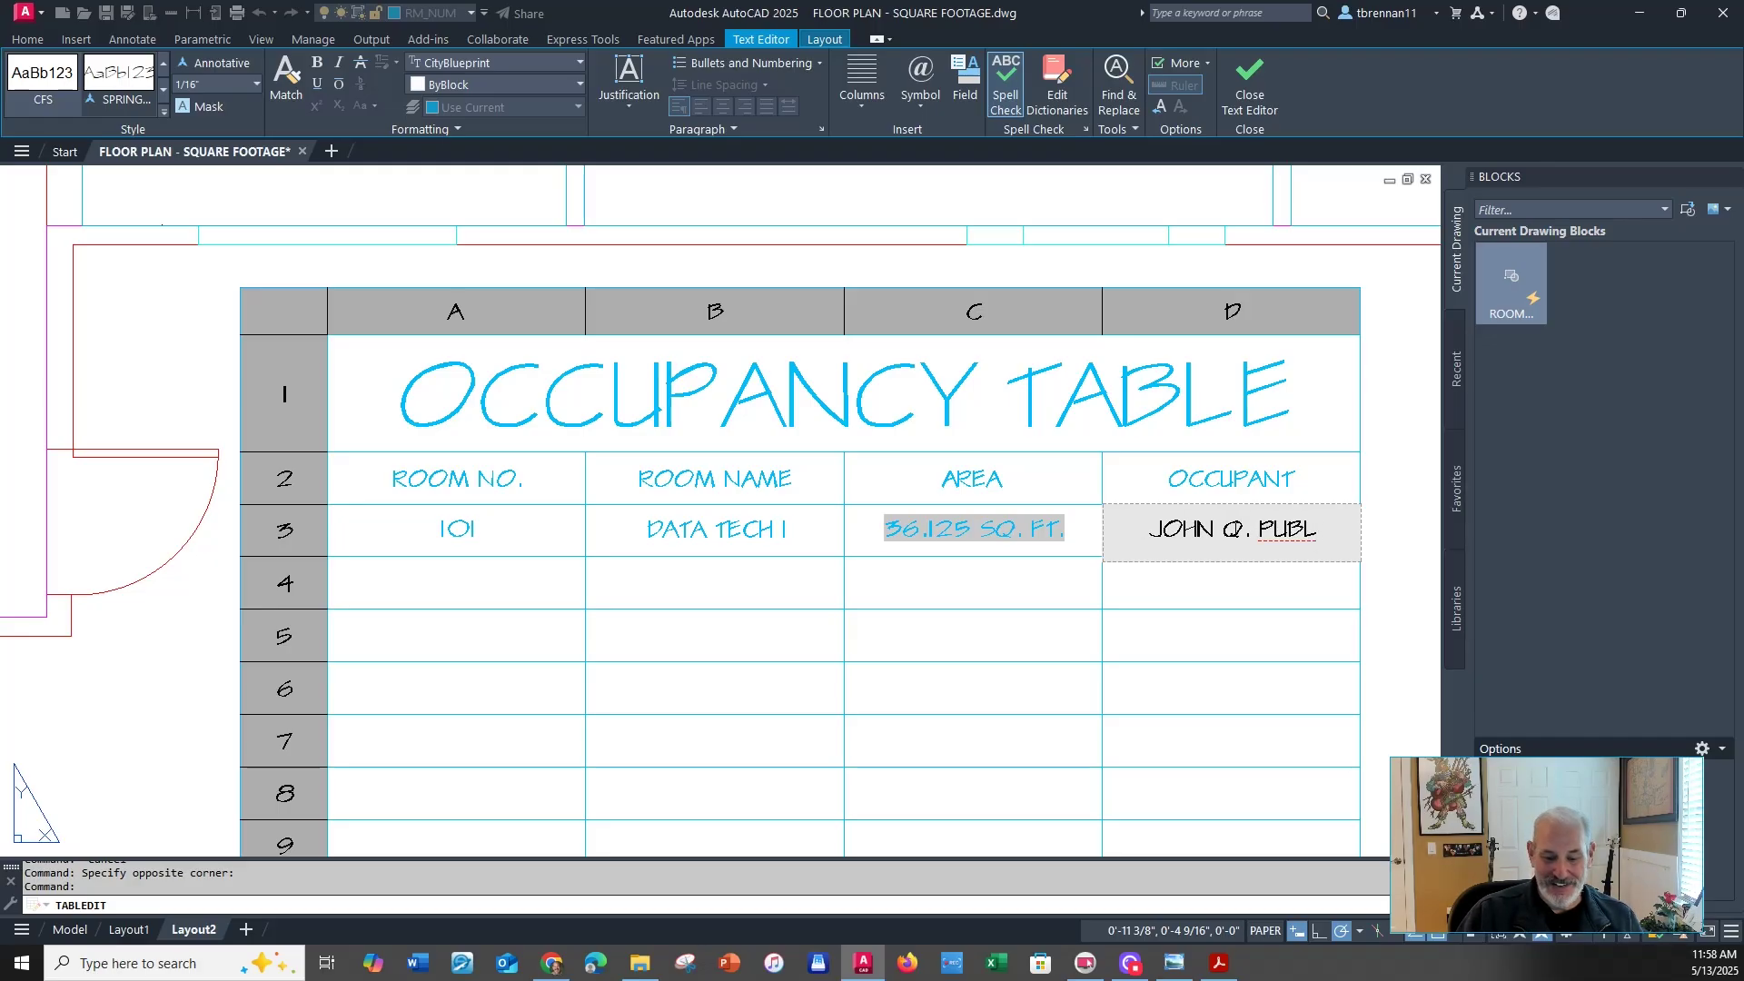
{"action": "type", "text": "IC"}
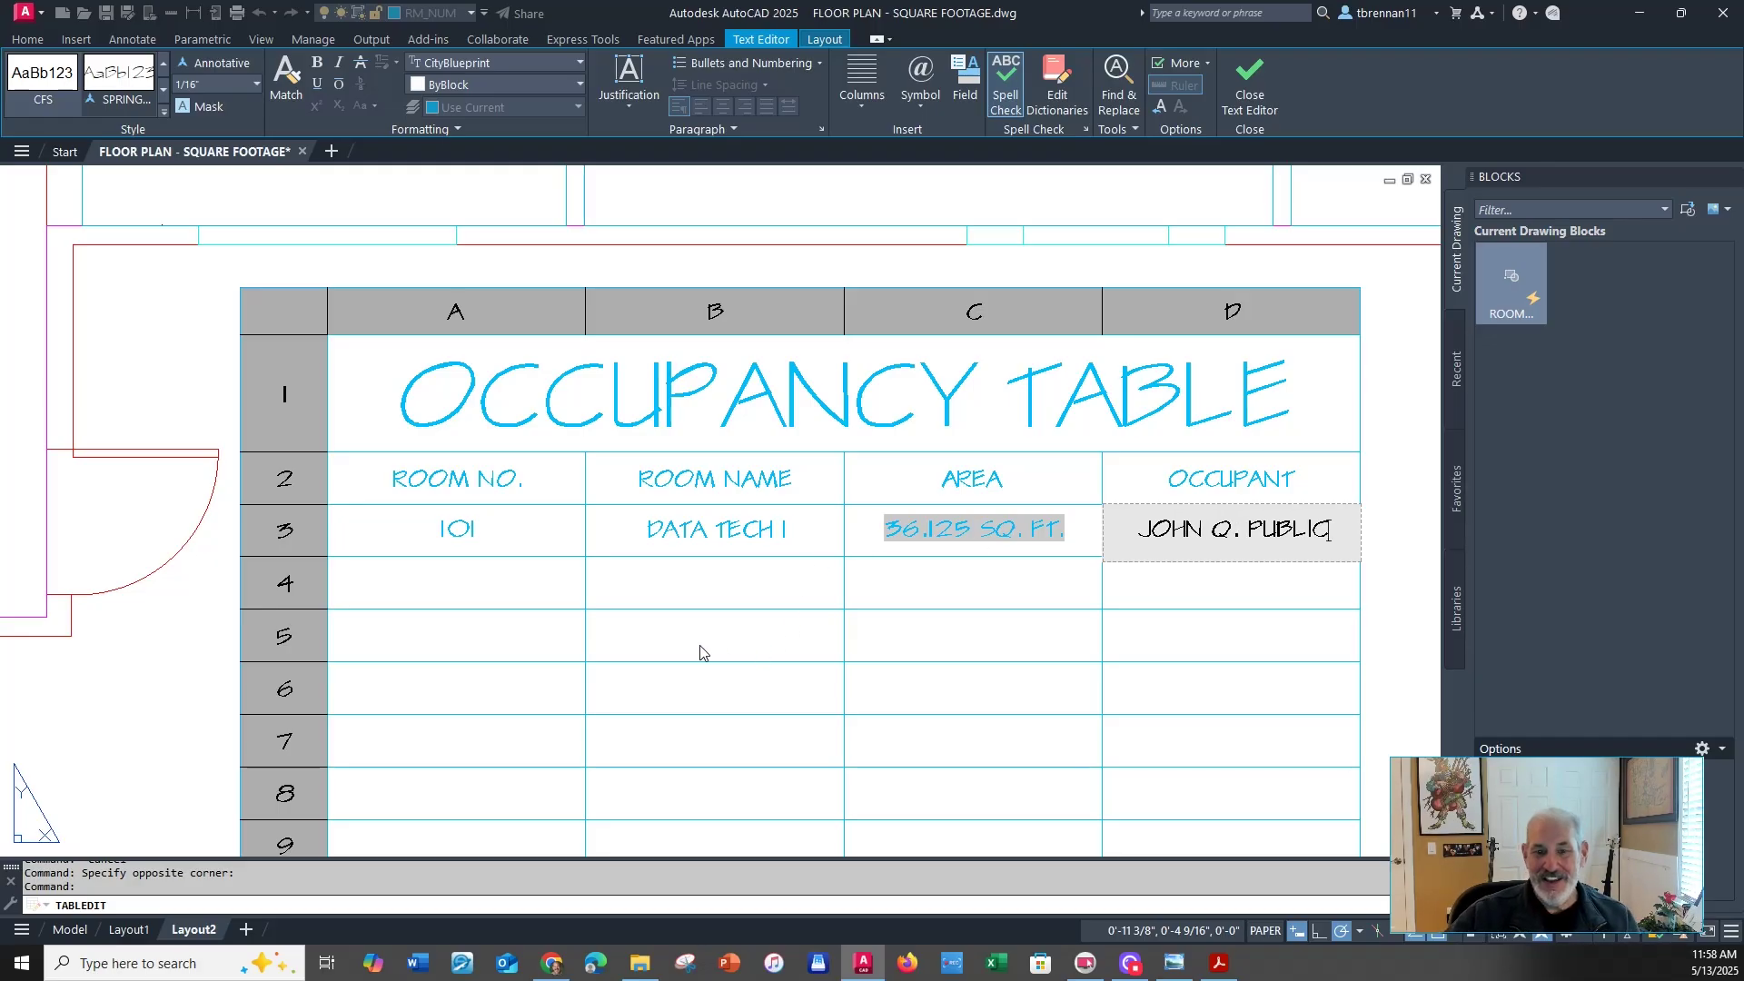
Fill in room number 102 in cell A4 and room name DATA TECH 2 in cell B4
{"action": "left_click", "coordinate": [506, 567]}
{"action": "left_click", "coordinate": [502, 578]}
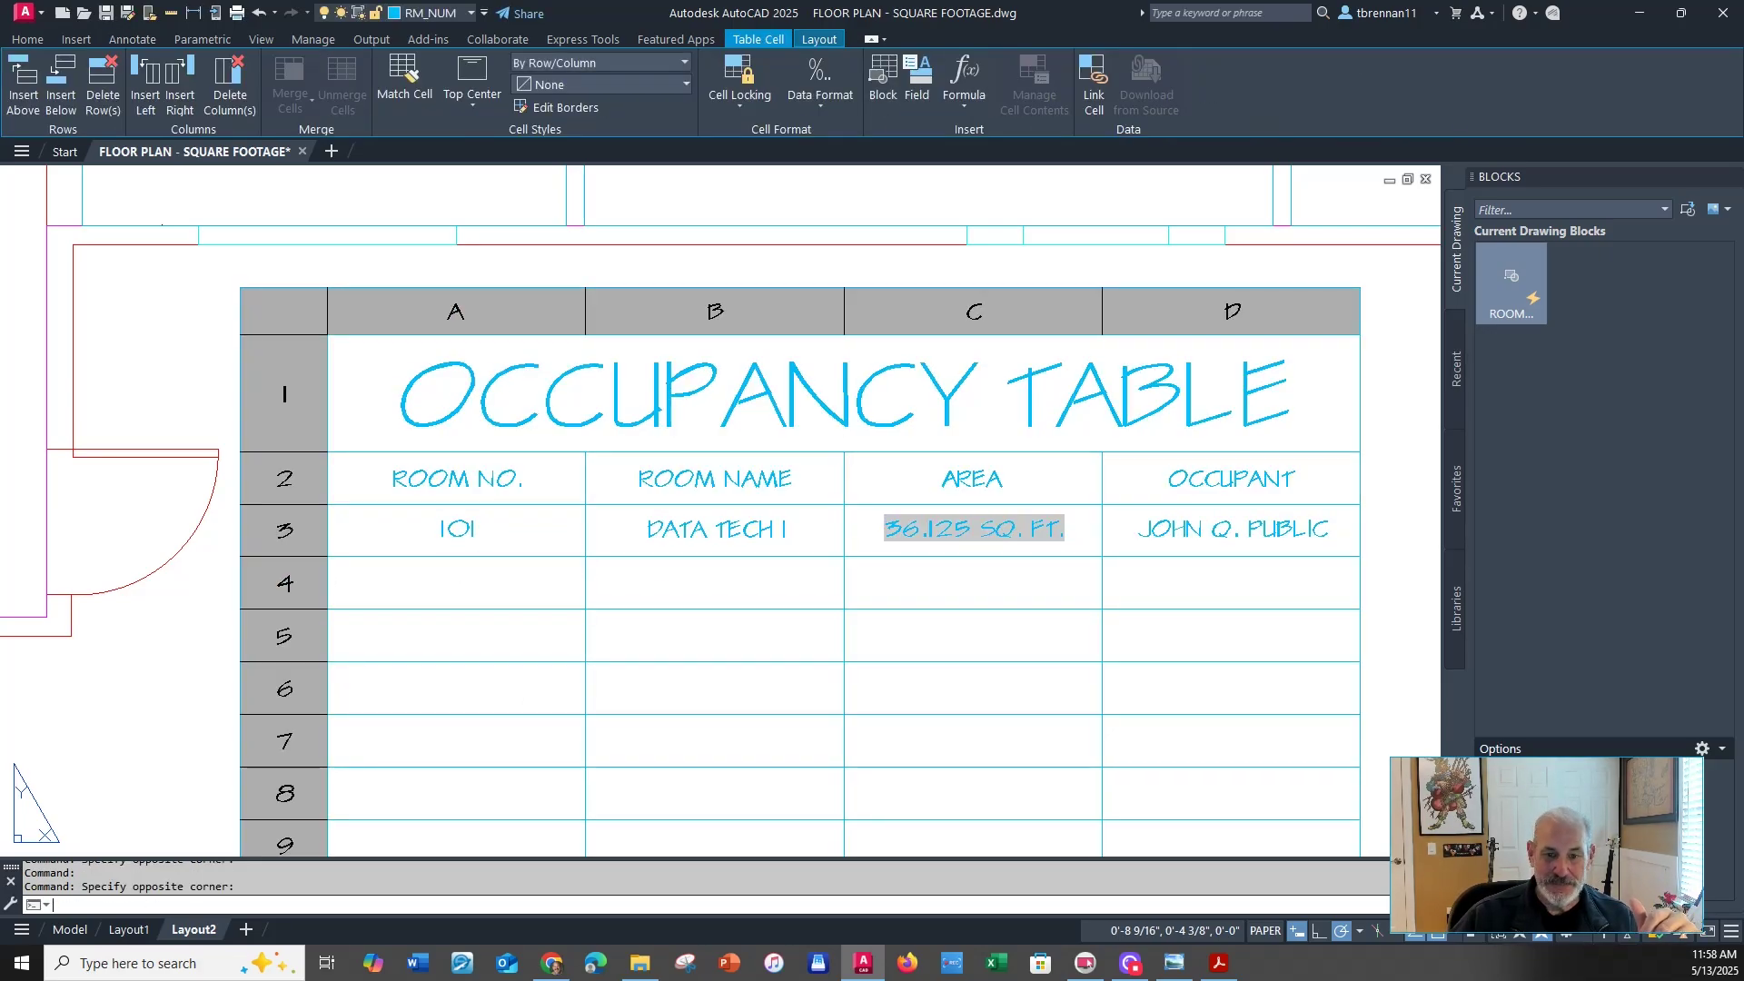
{"action": "type", "text": "102"}
{"action": "left_click", "coordinate": [693, 591]}
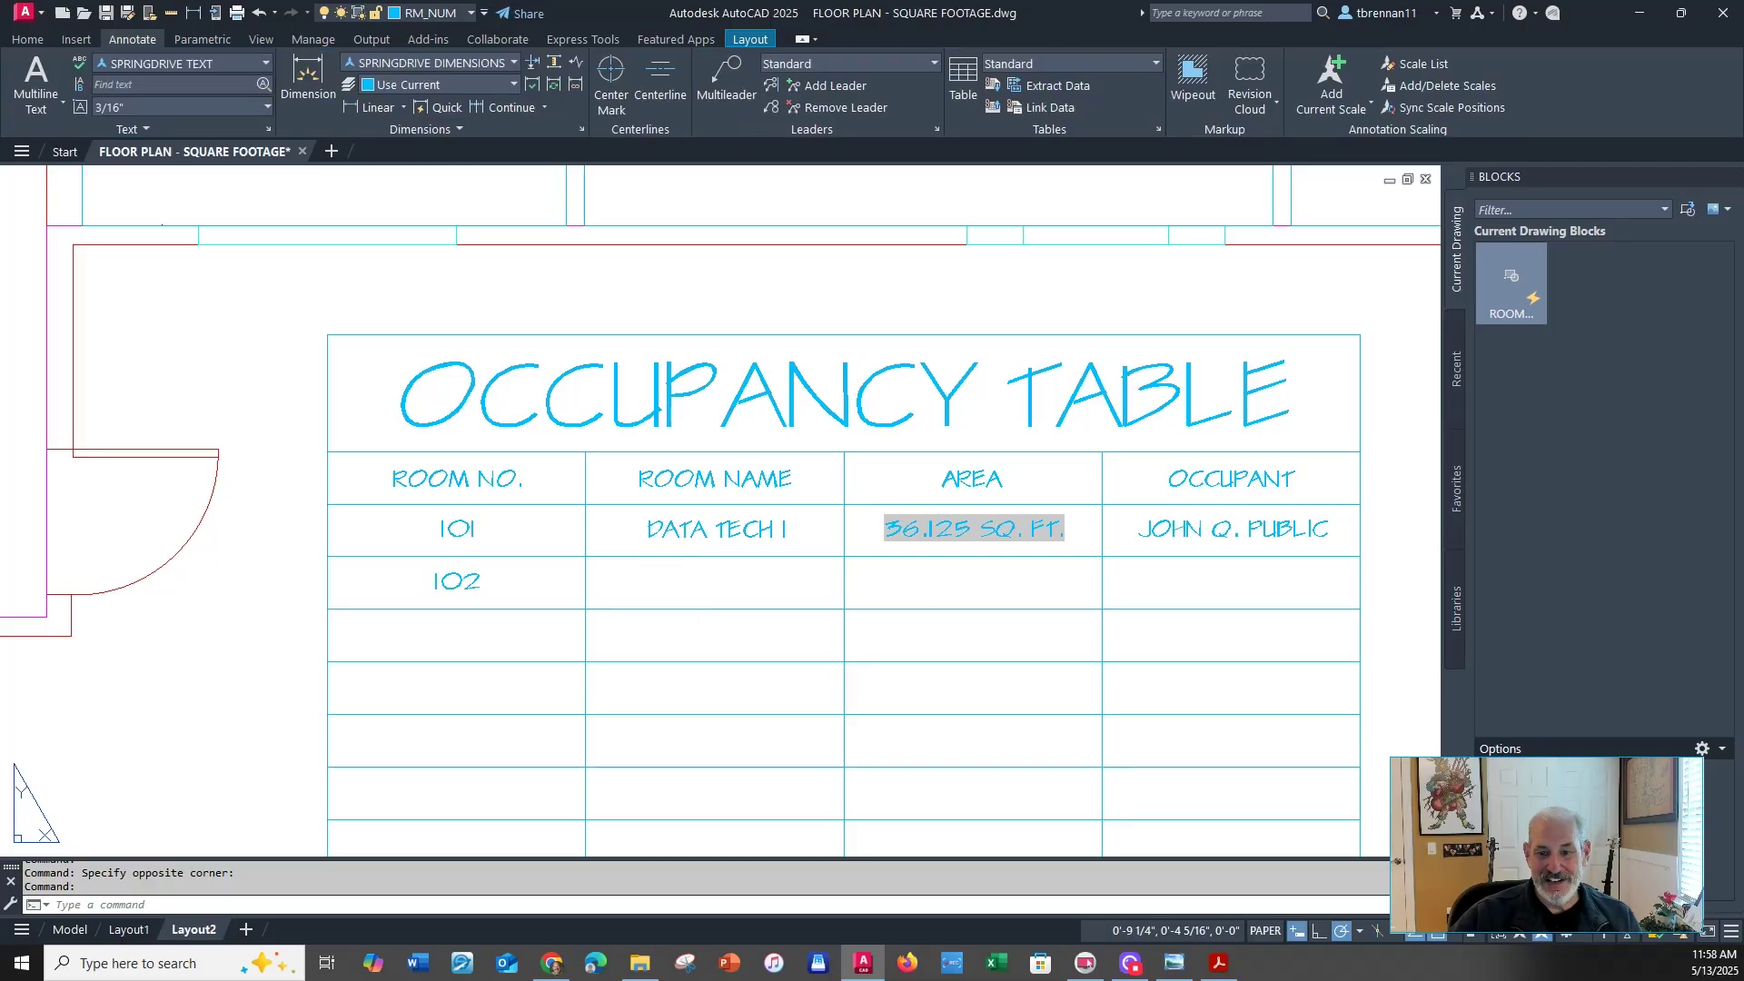
{"action": "left_click", "coordinate": [693, 580]}
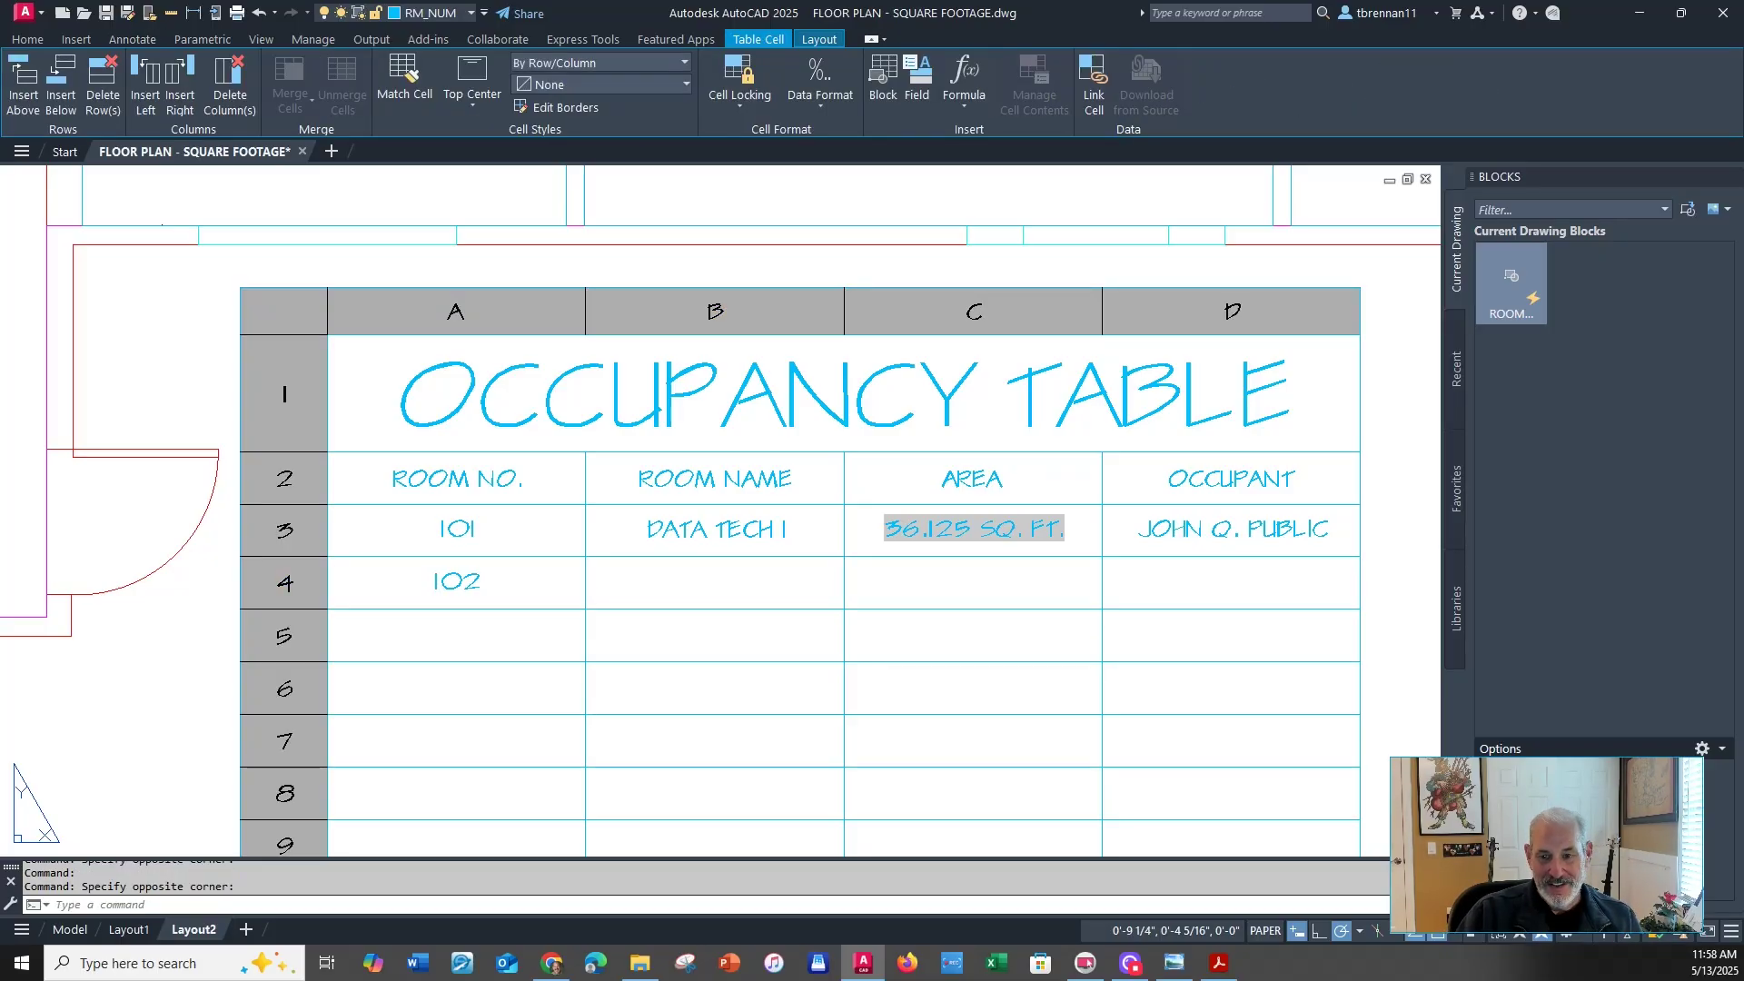
{"action": "type", "text": "DATA TECH I2"}
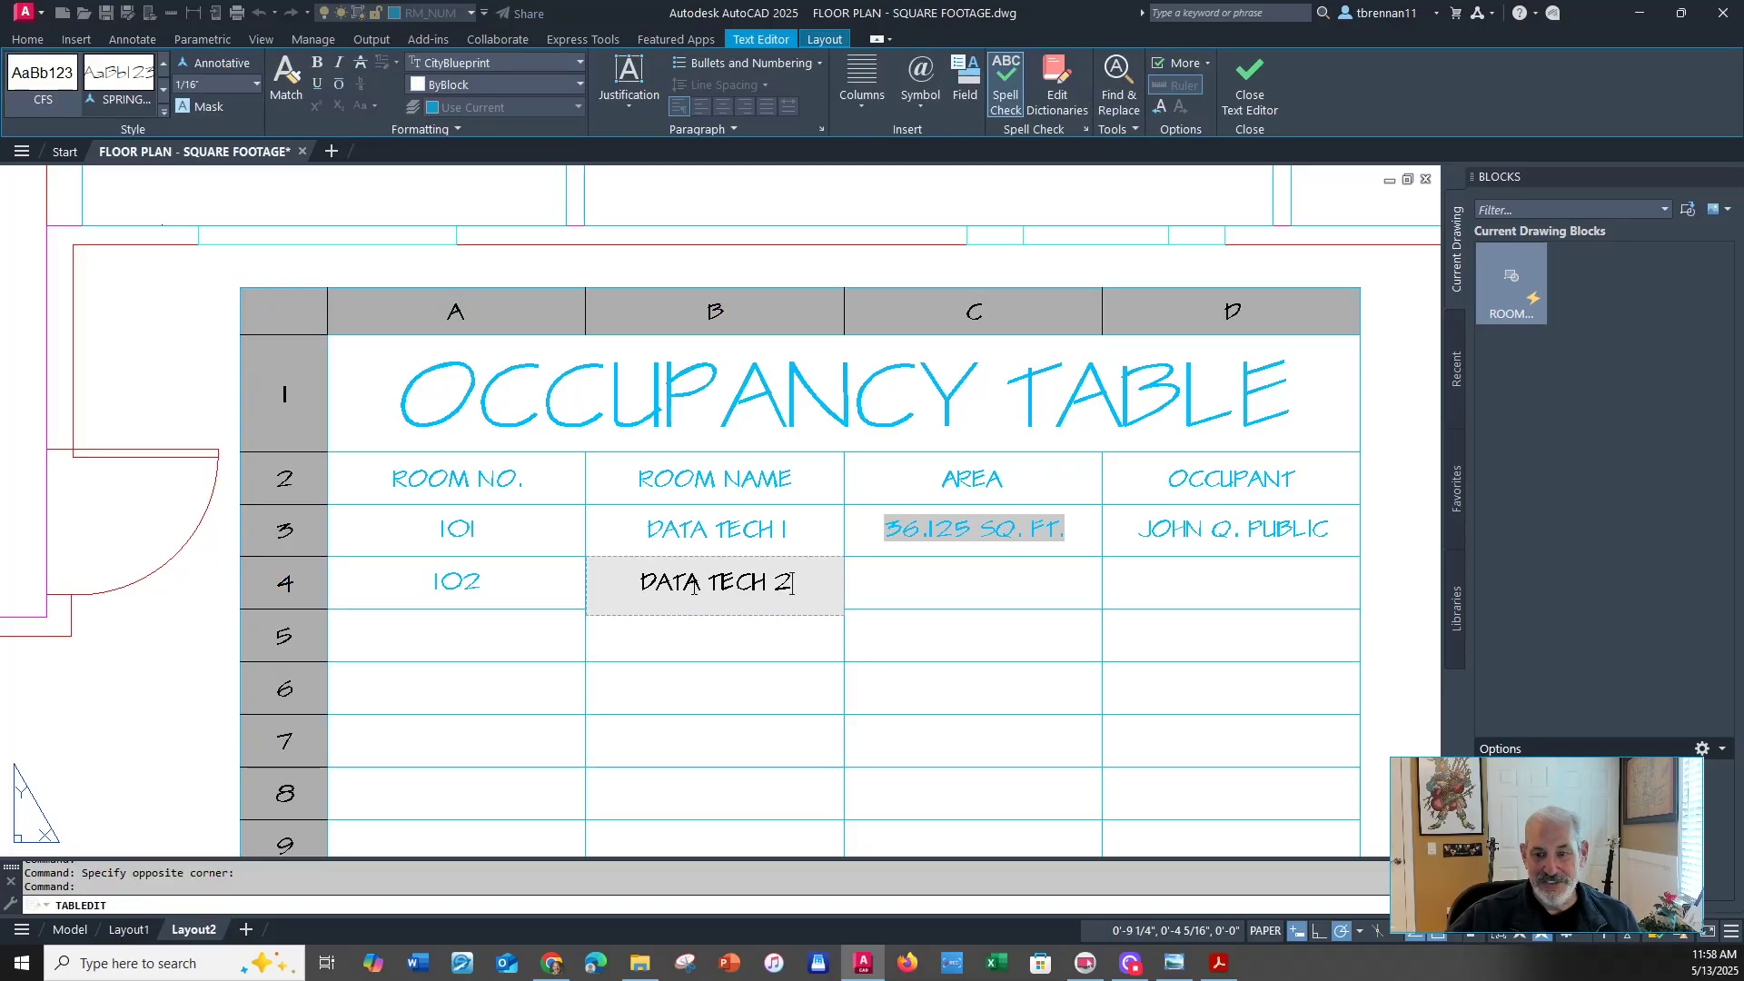
Insert an Area field linked to room 102's boundary polyline in cell C4, with Architectural format and 0.00 precision, and end the cell editing
{"action": "left_click", "coordinate": [945, 588]}
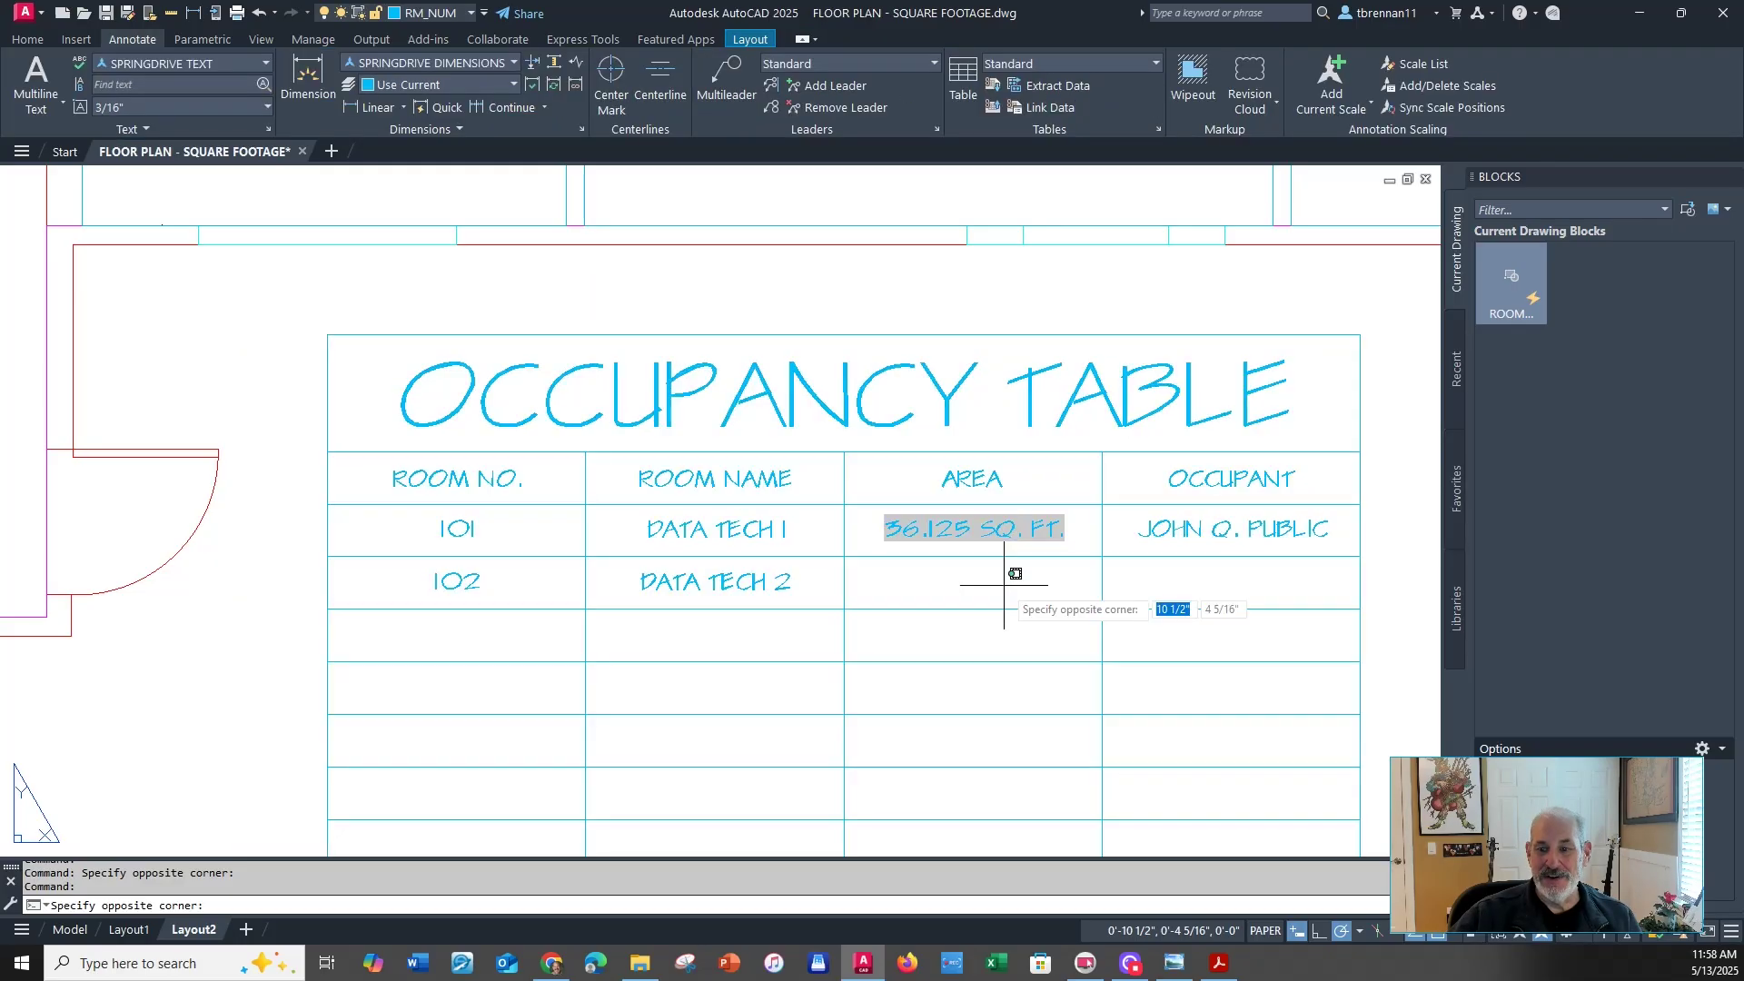
{"action": "left_click", "coordinate": [1004, 585]}
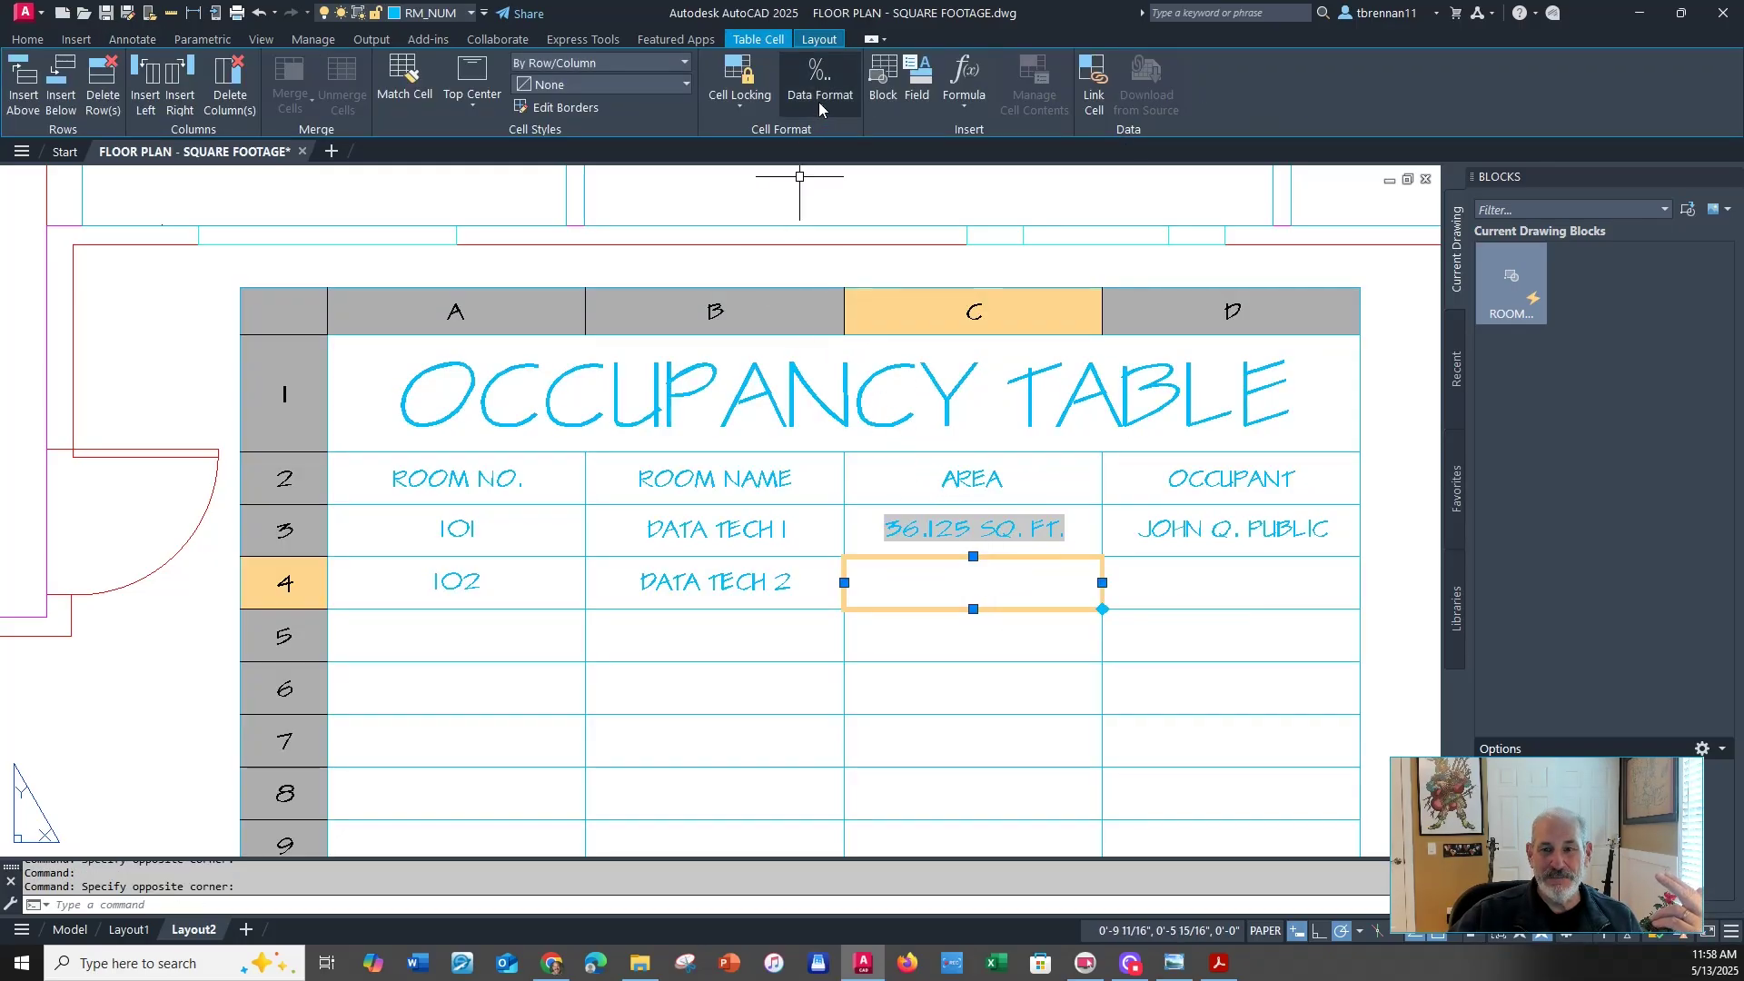
{"action": "left_click", "coordinate": [918, 80]}
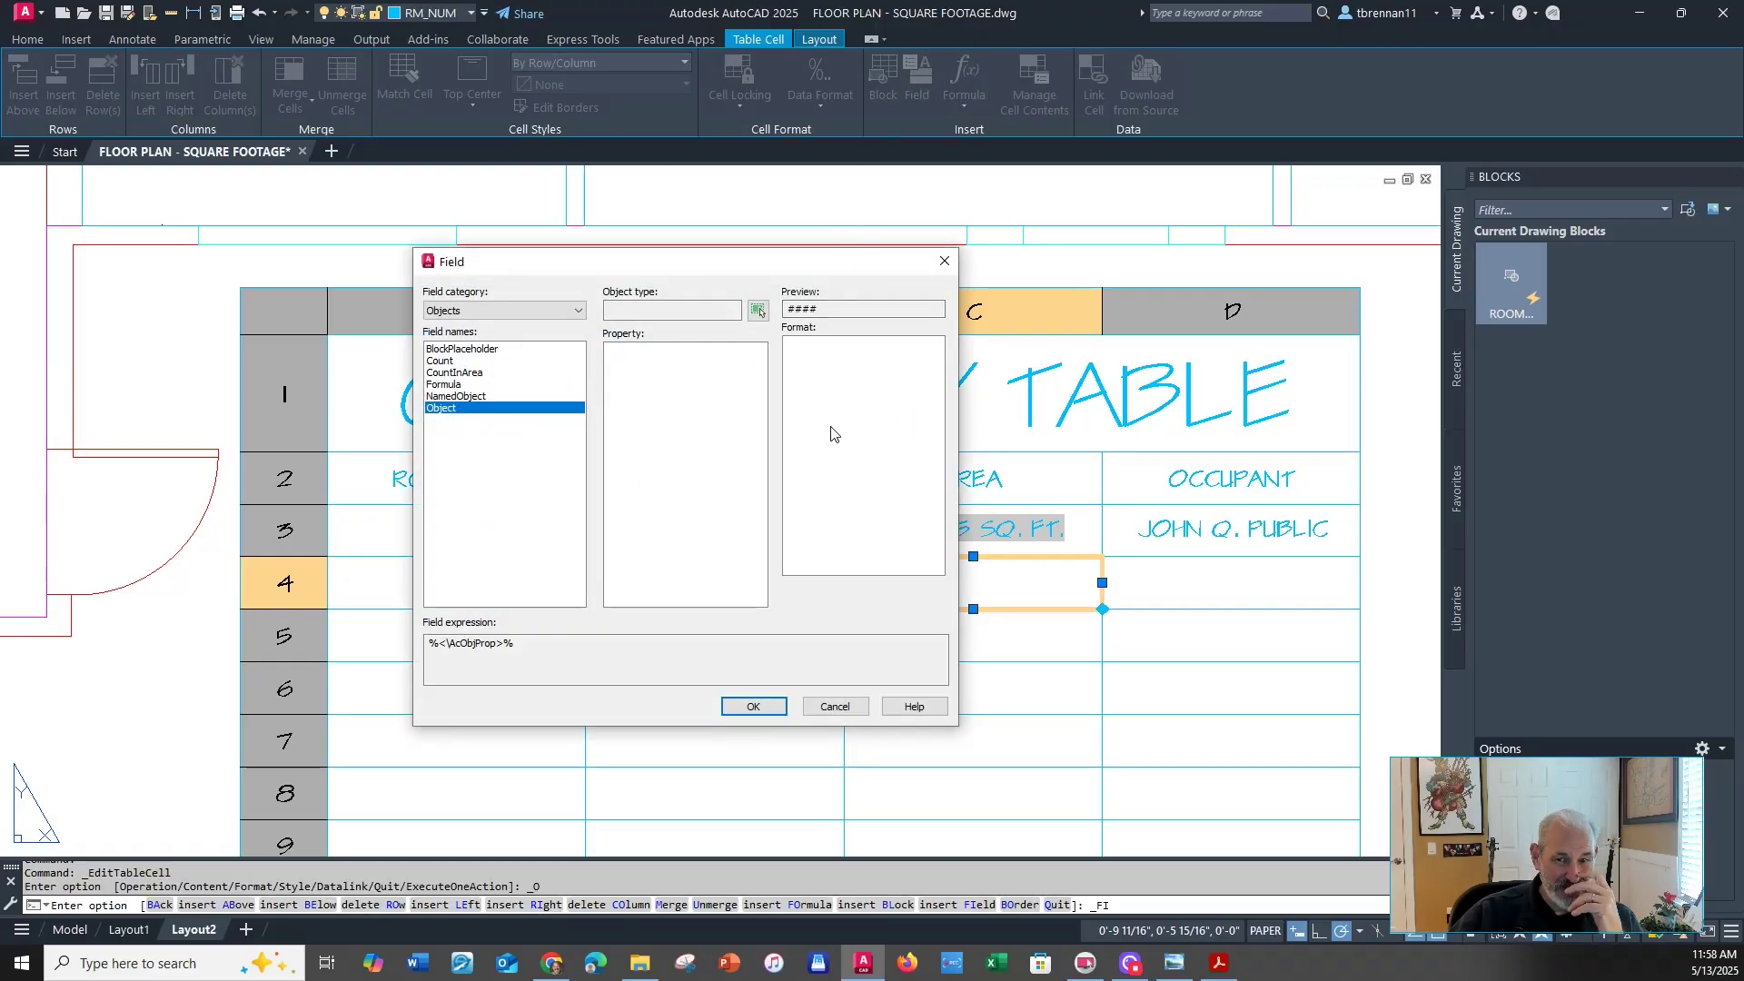
{"action": "left_click_drag", "start_coordinate": [689, 263], "coordinate": [763, 280]}
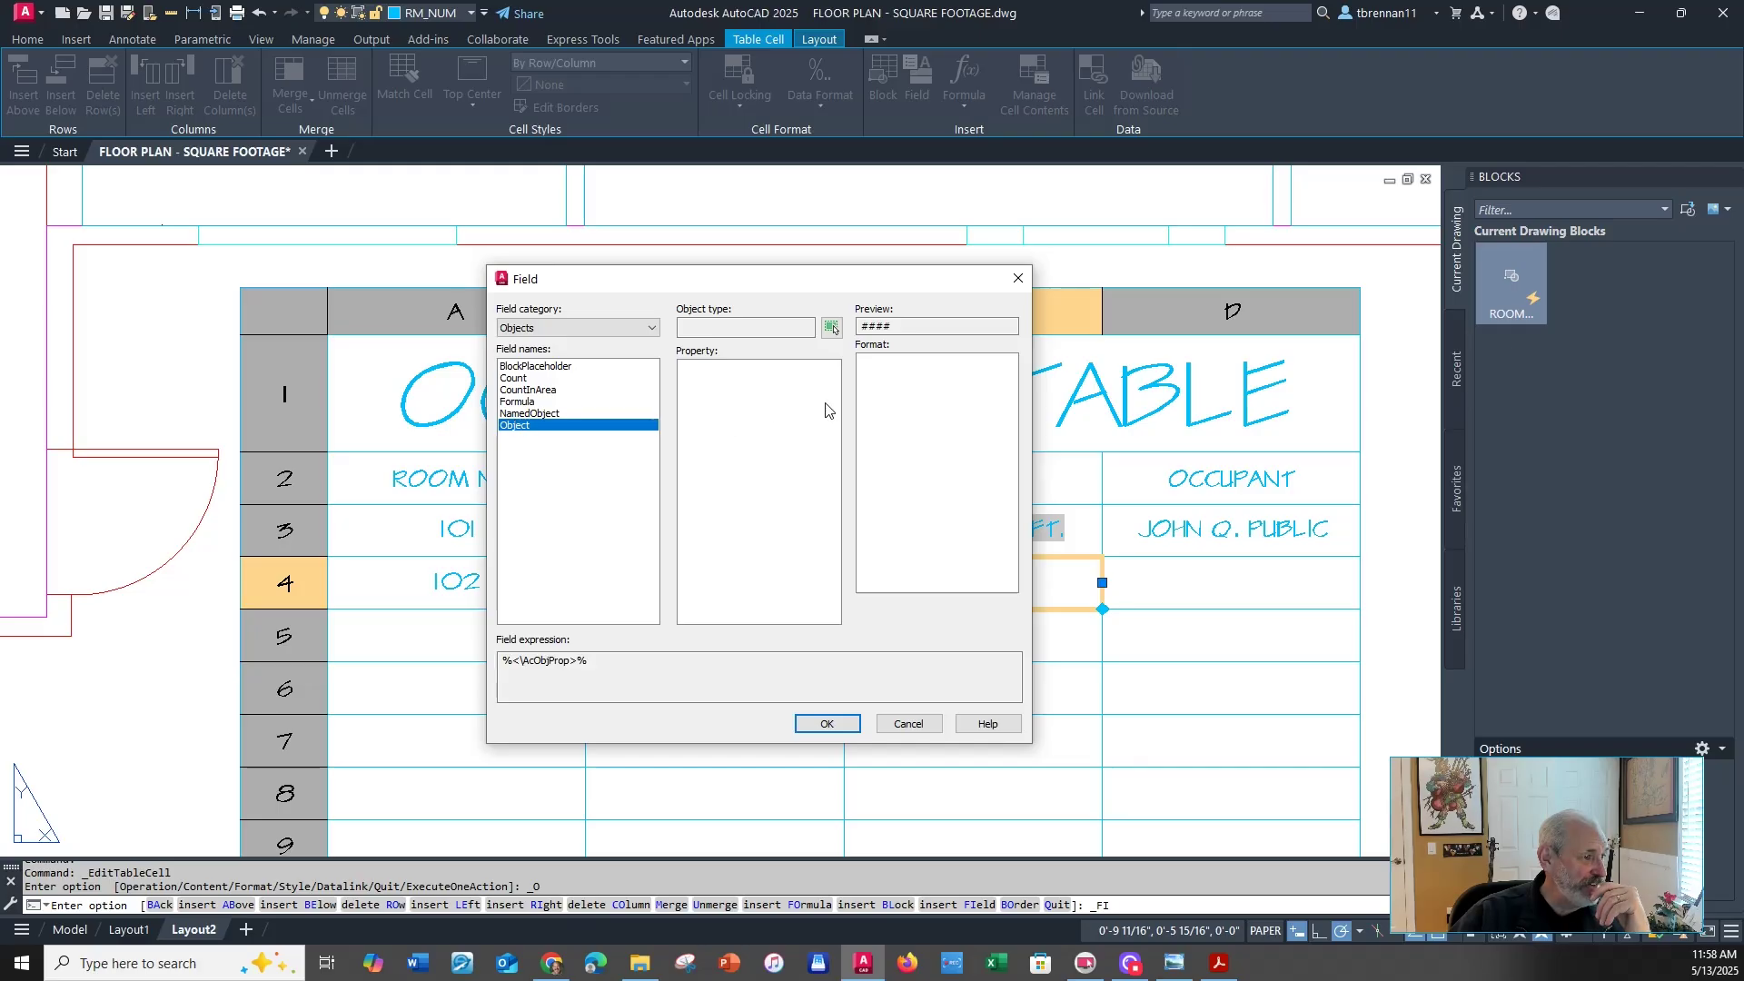
{"action": "left_click", "coordinate": [831, 327]}
{"action": "scroll", "coordinate": [827, 325], "scroll_direction": "down", "scroll_amount": 5}
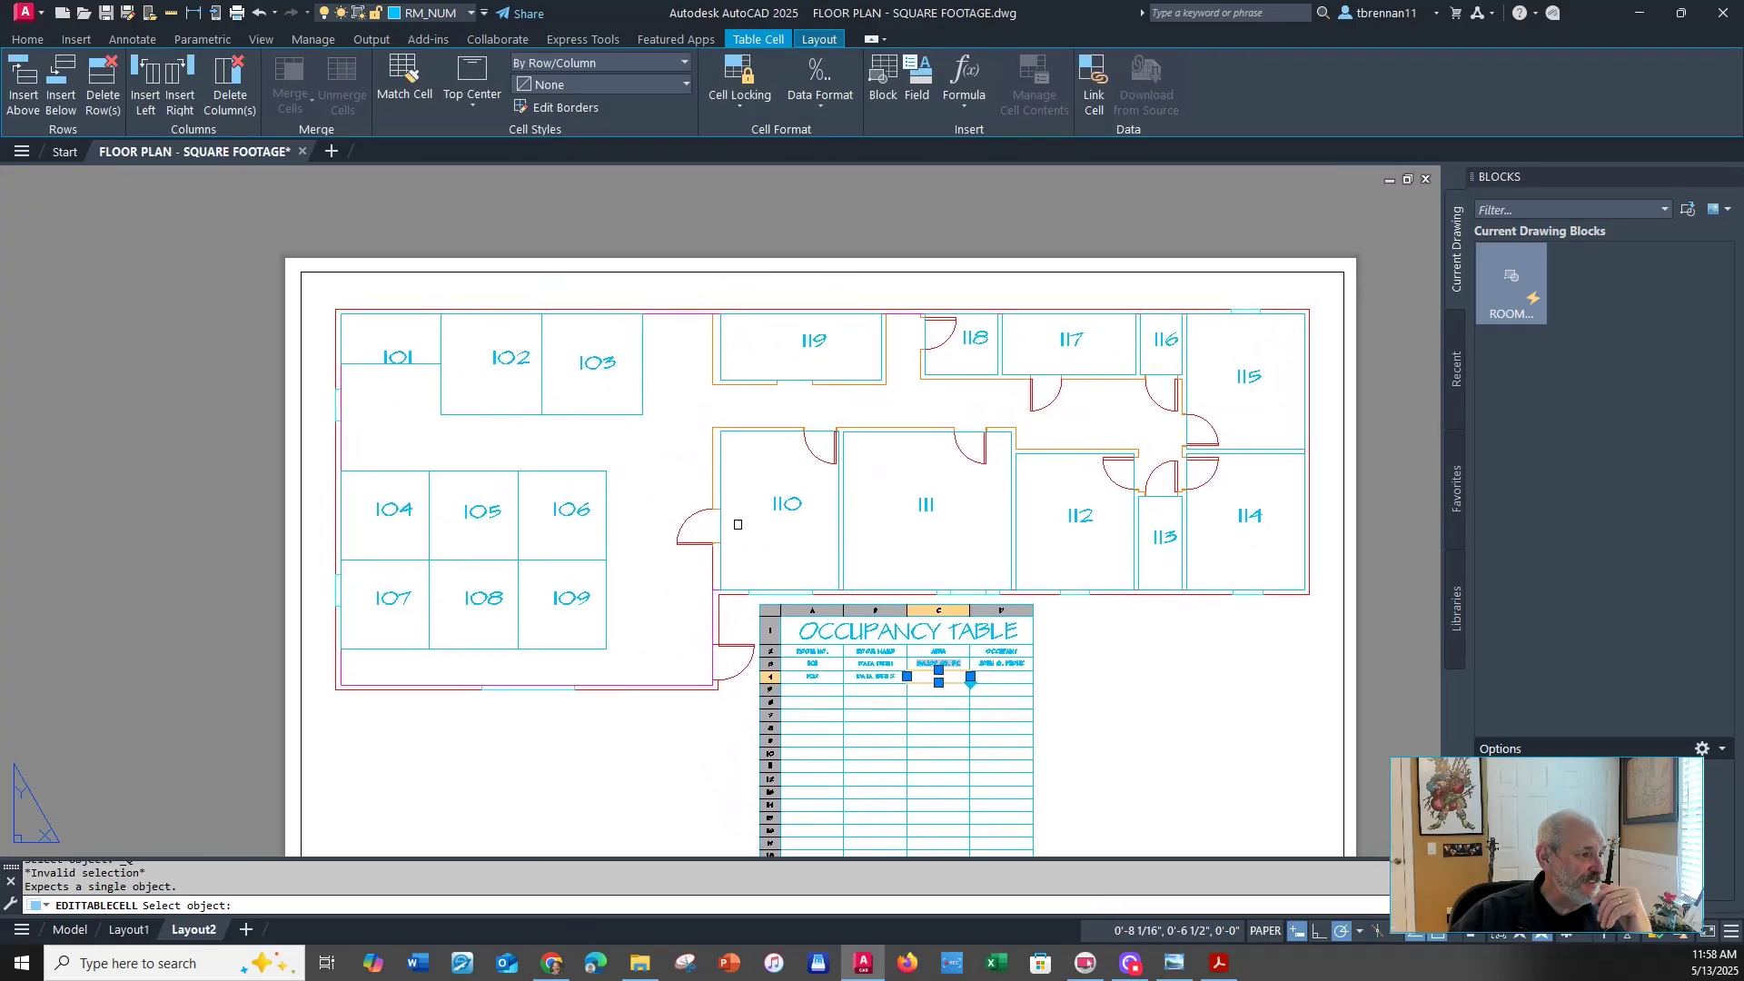
{"action": "scroll", "coordinate": [461, 409], "scroll_direction": "up", "scroll_amount": 5}
{"action": "left_click", "coordinate": [479, 418]}
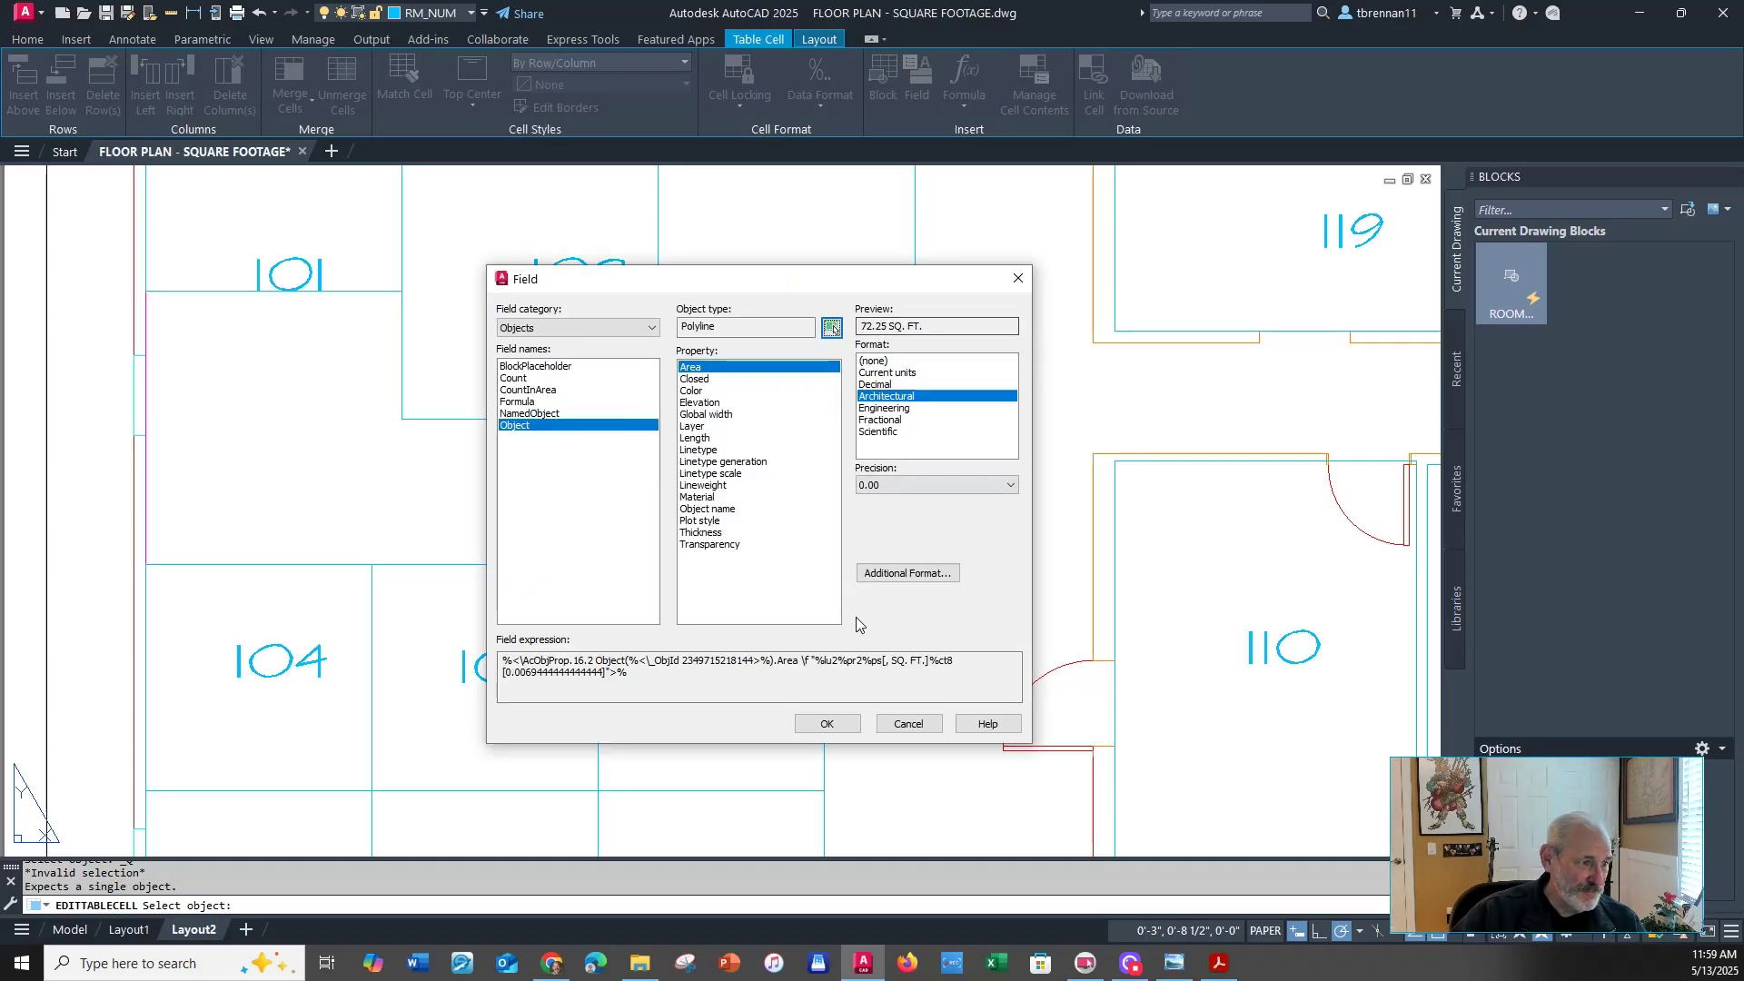
{"action": "left_click", "coordinate": [827, 724]}
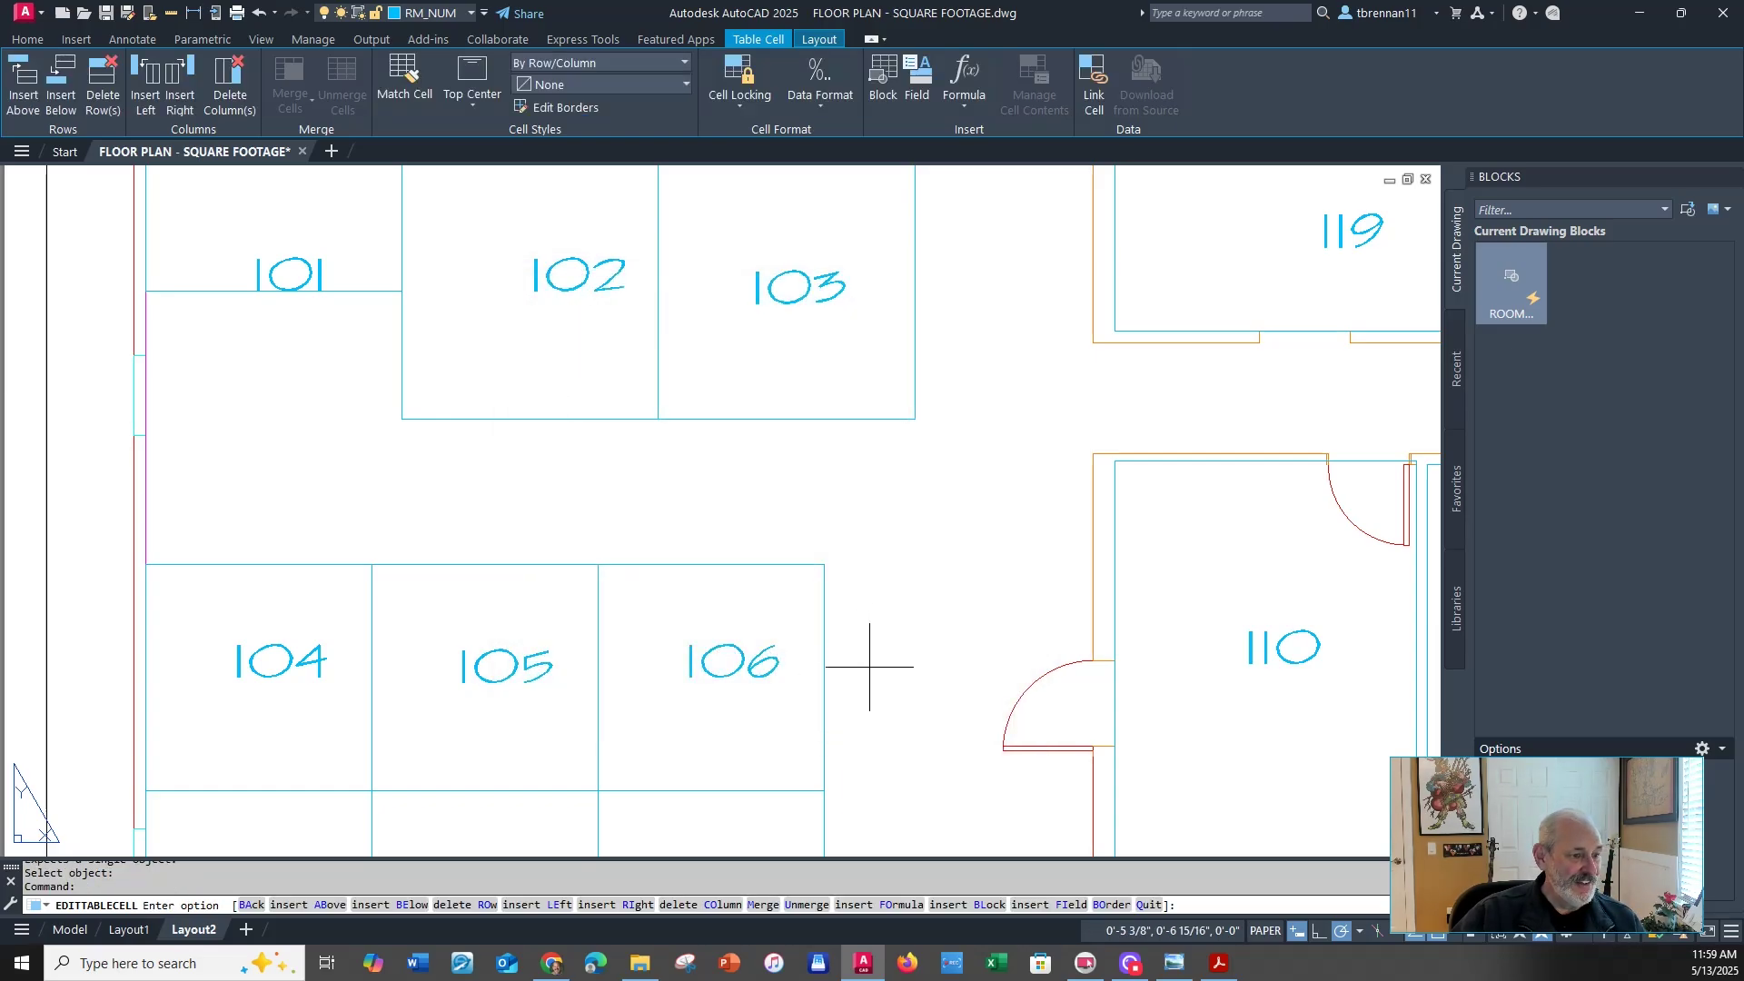
{"action": "key", "text": "Escape"}
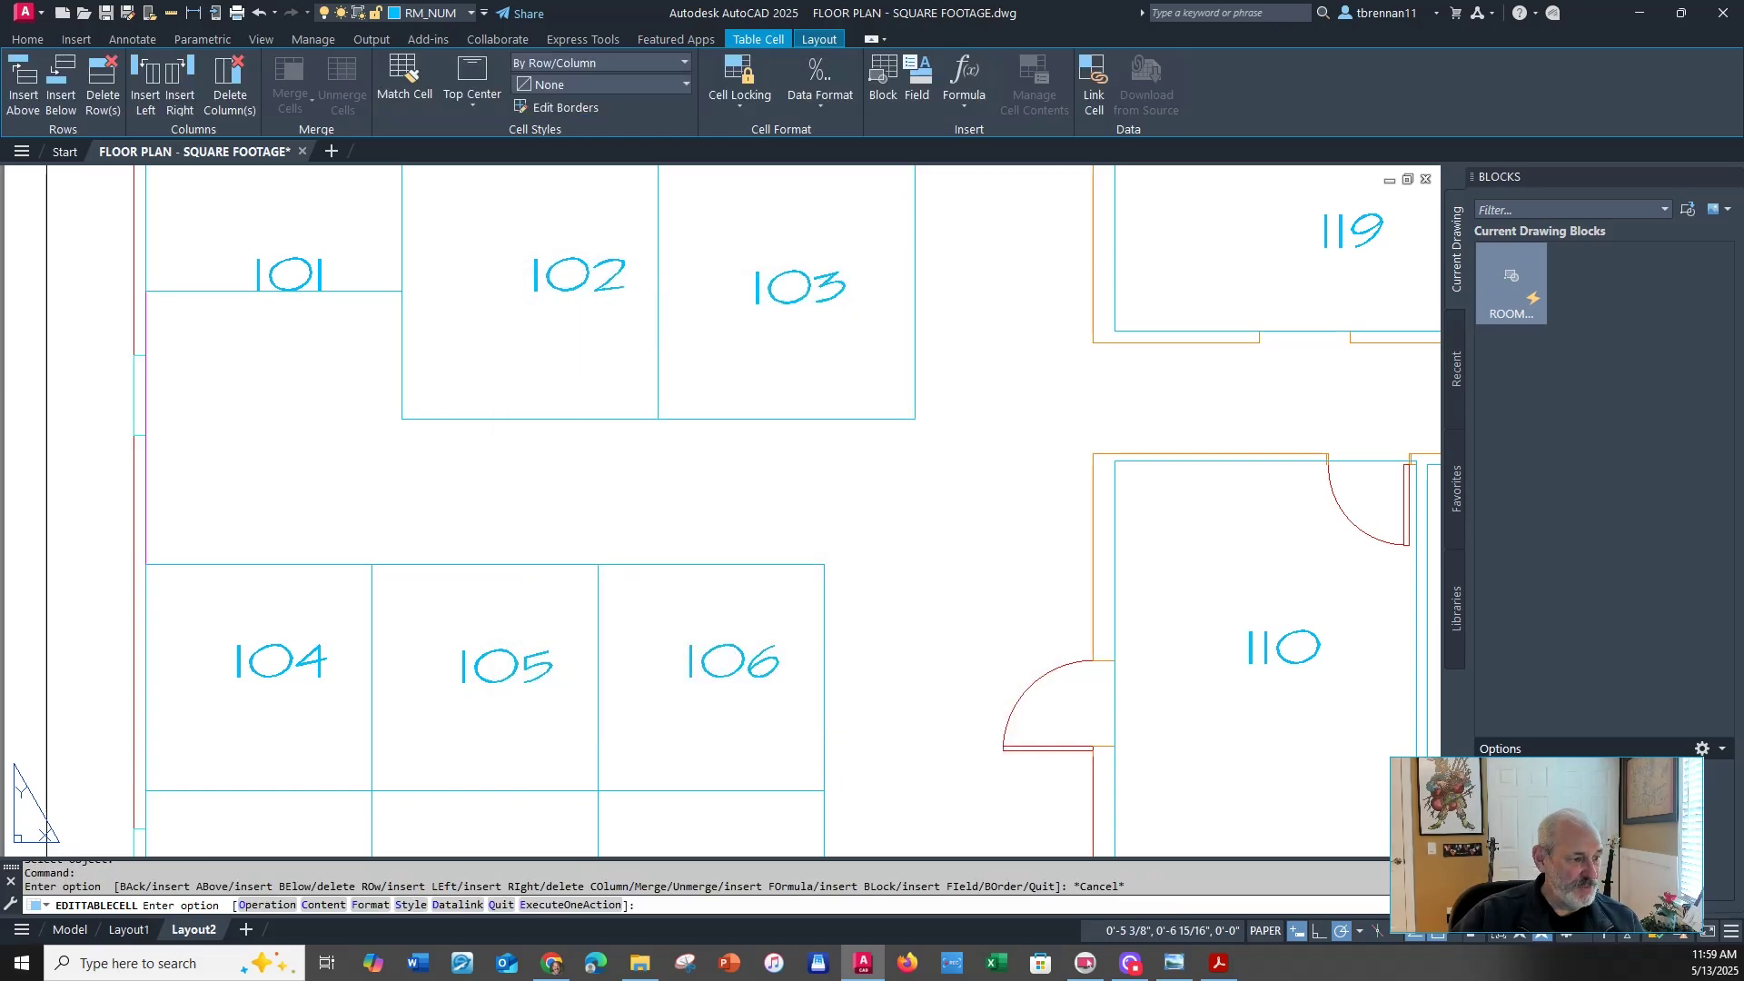
{"action": "key", "text": "Escape"}
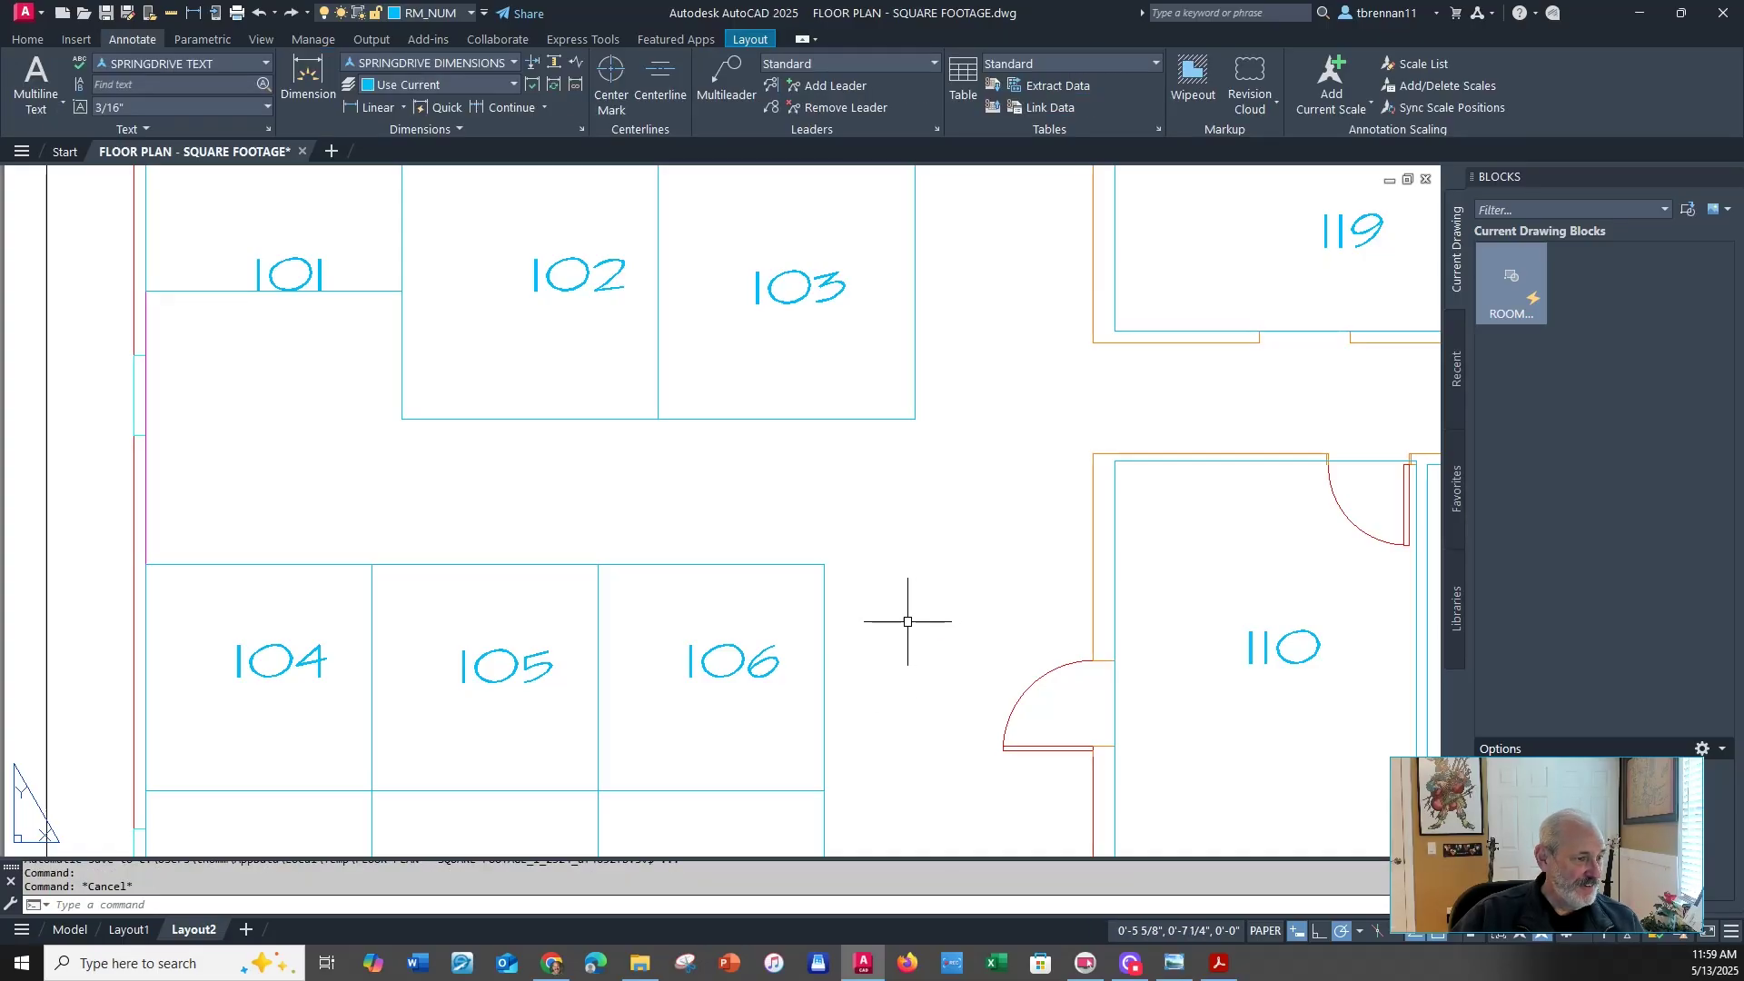
Inside the floor plan viewport, stretch the lower edge of room 102's boundary polyline up to align with room 101's lower edge
{"action": "scroll", "coordinate": [907, 623], "scroll_direction": "down", "scroll_amount": 4}
{"action": "middle_click_drag", "start_coordinate": [926, 686], "coordinate": [763, 502]}
{"action": "scroll", "coordinate": [1092, 651], "scroll_direction": "up", "scroll_amount": 8}
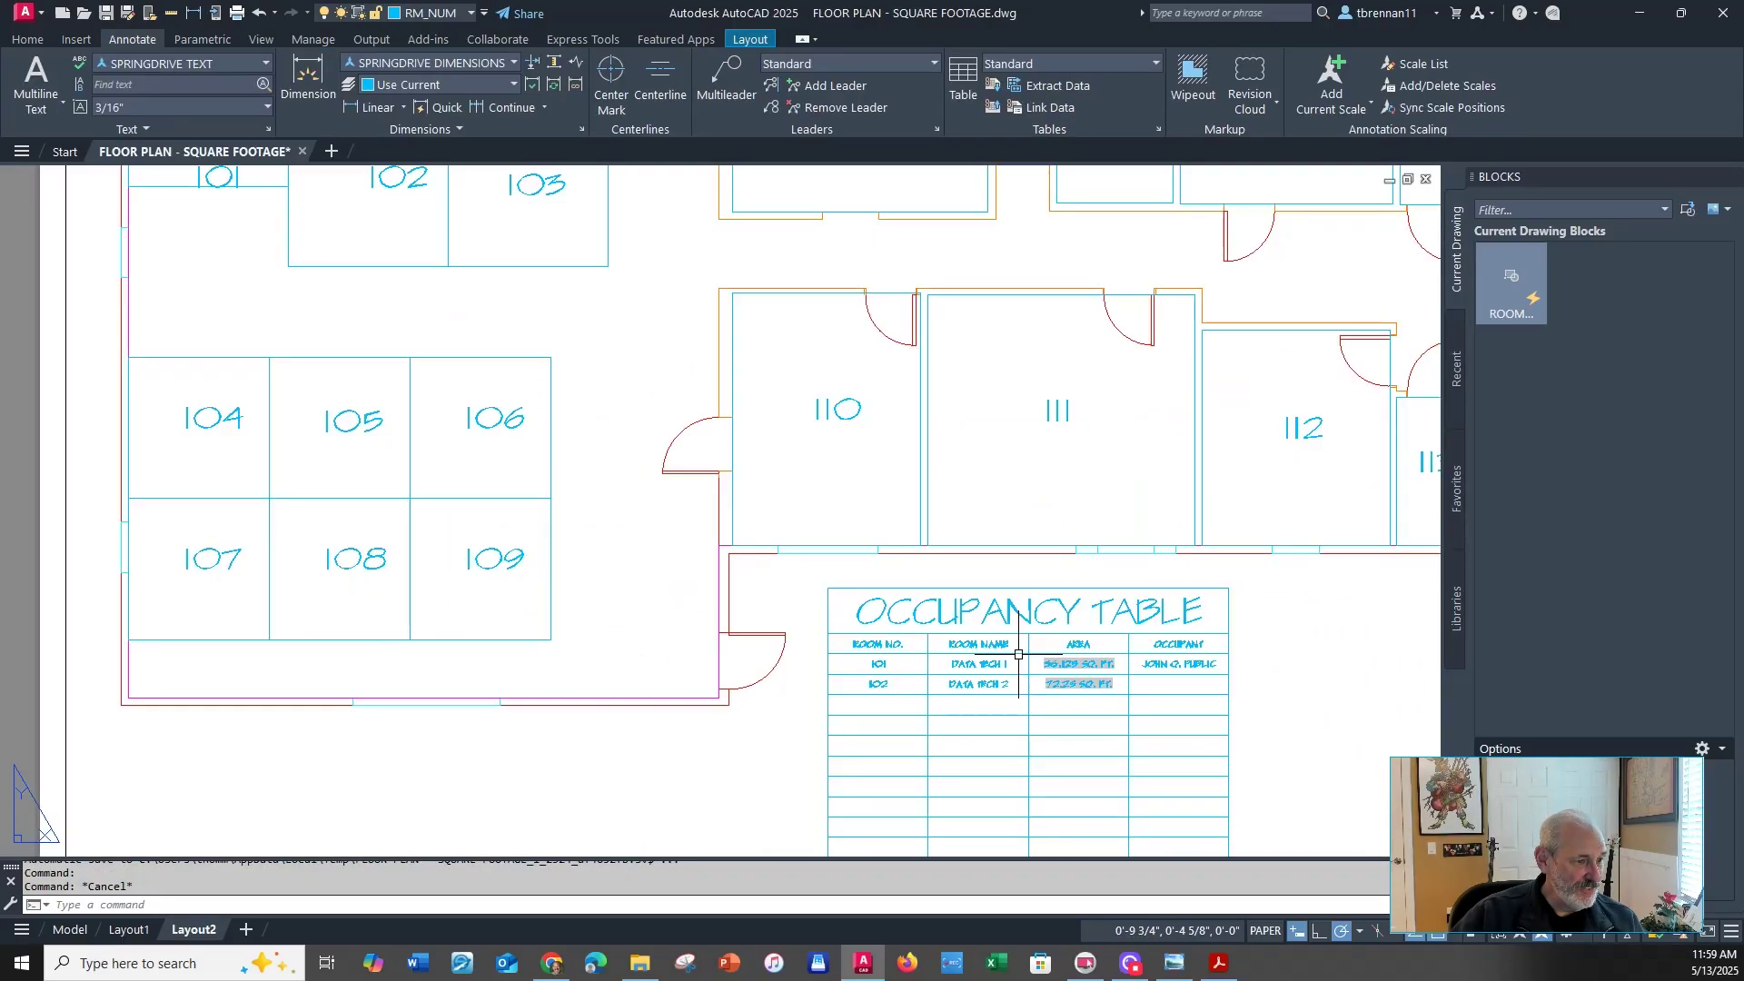
{"action": "scroll", "coordinate": [1092, 651], "scroll_direction": "down", "scroll_amount": 6}
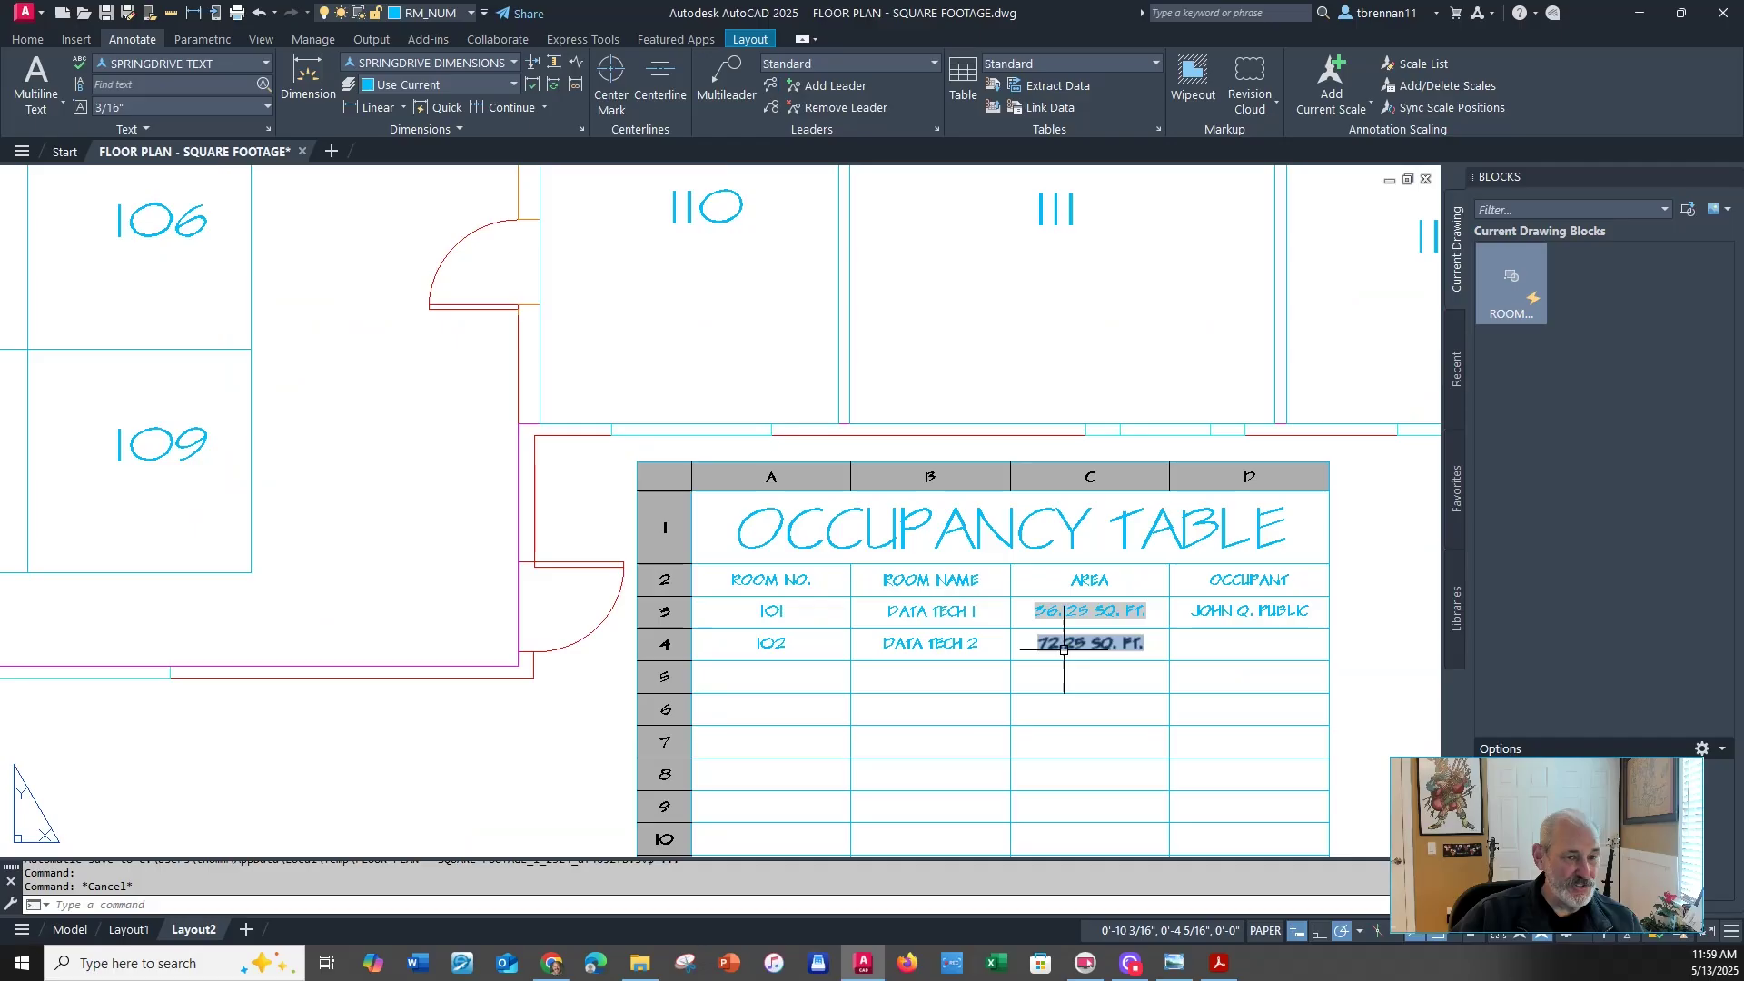
{"action": "scroll", "coordinate": [1041, 634], "scroll_direction": "down", "scroll_amount": 3}
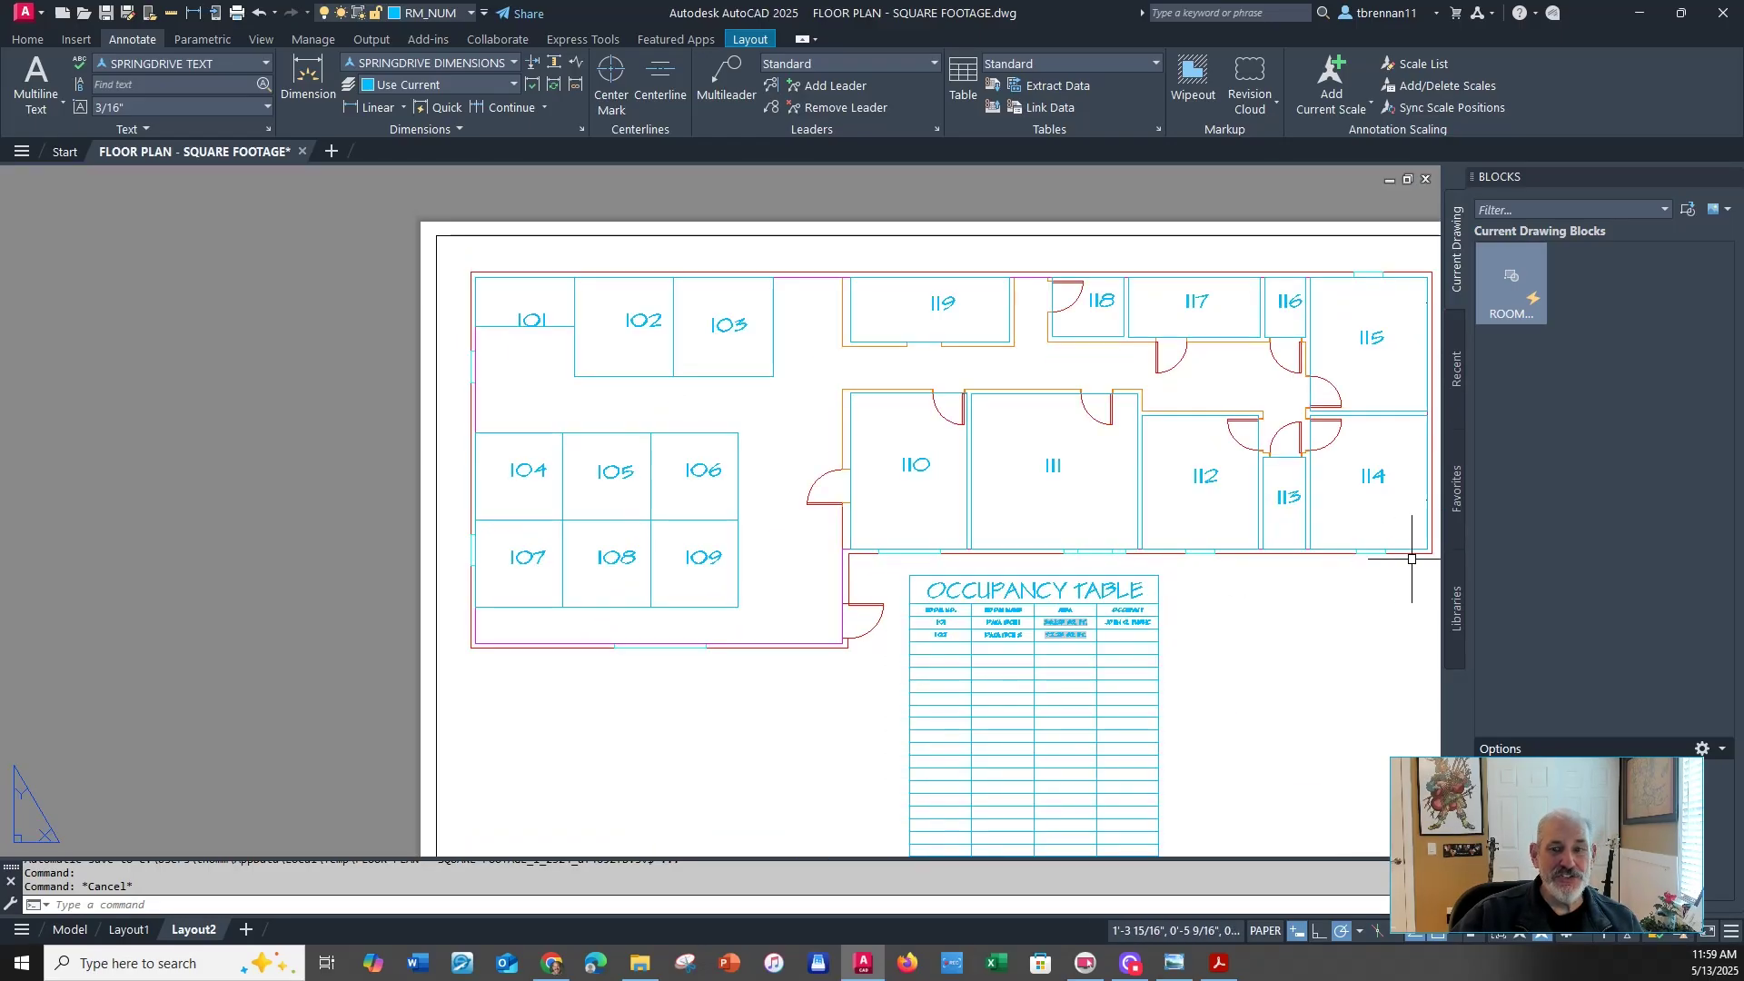
{"action": "double_click", "coordinate": [662, 389]}
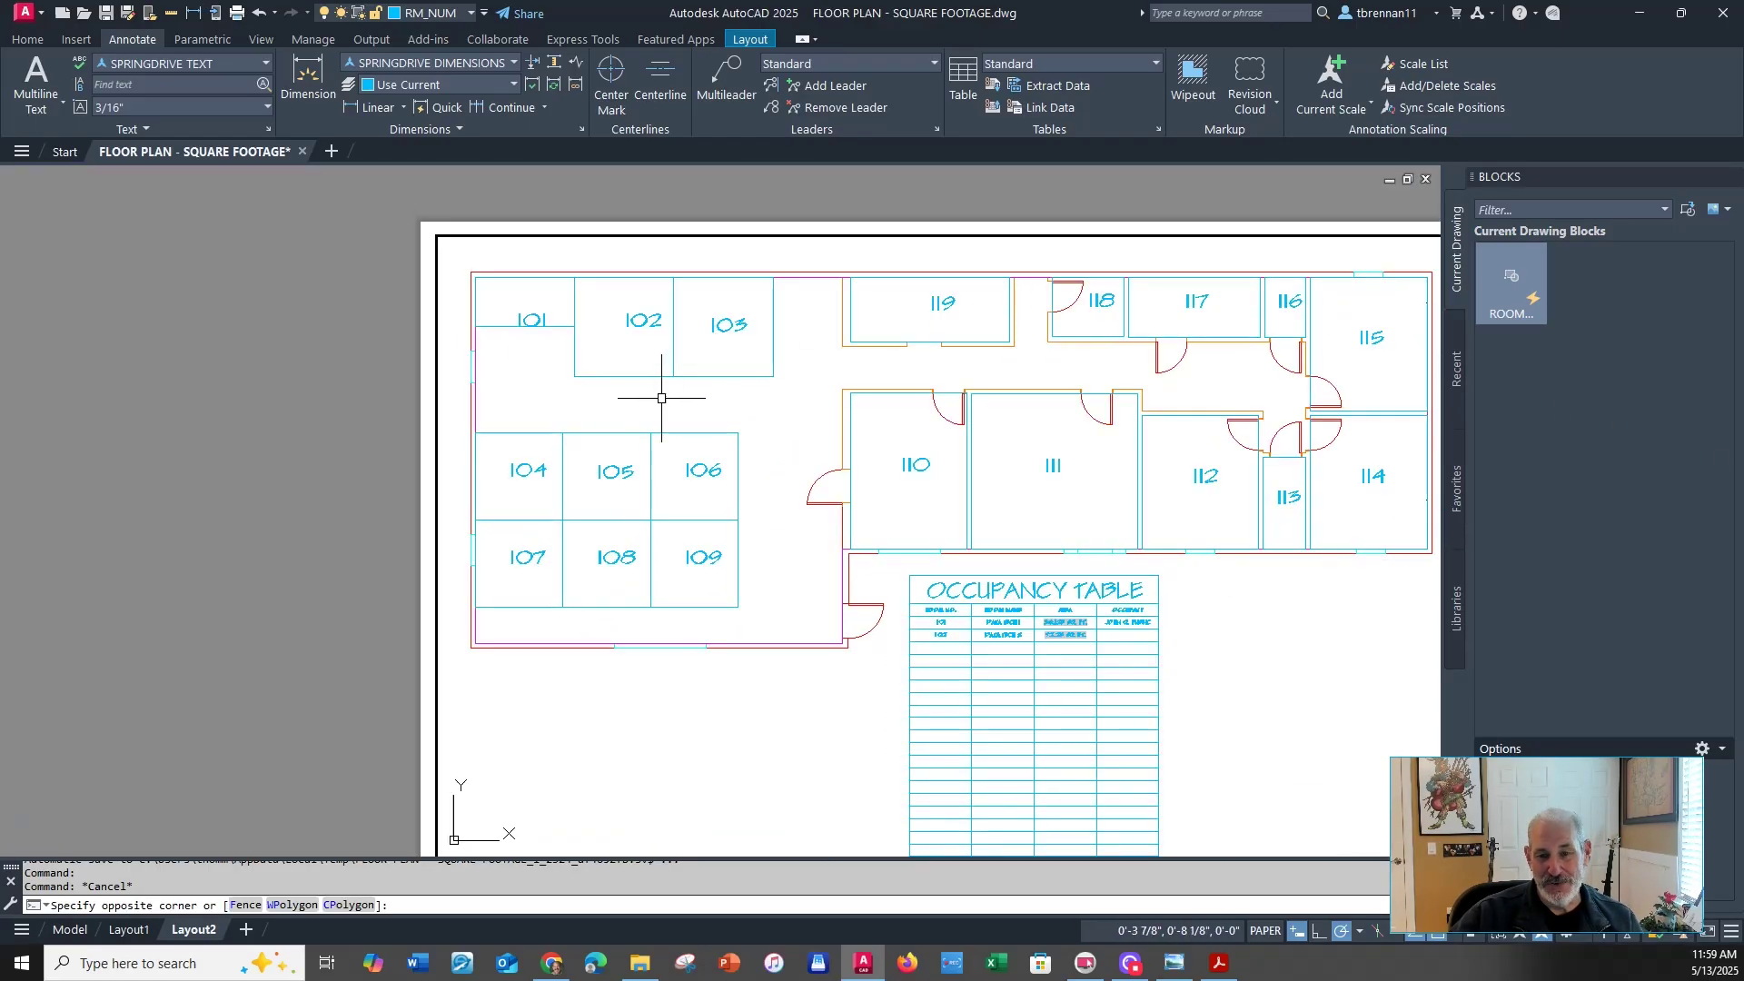
{"action": "left_click", "coordinate": [614, 374]}
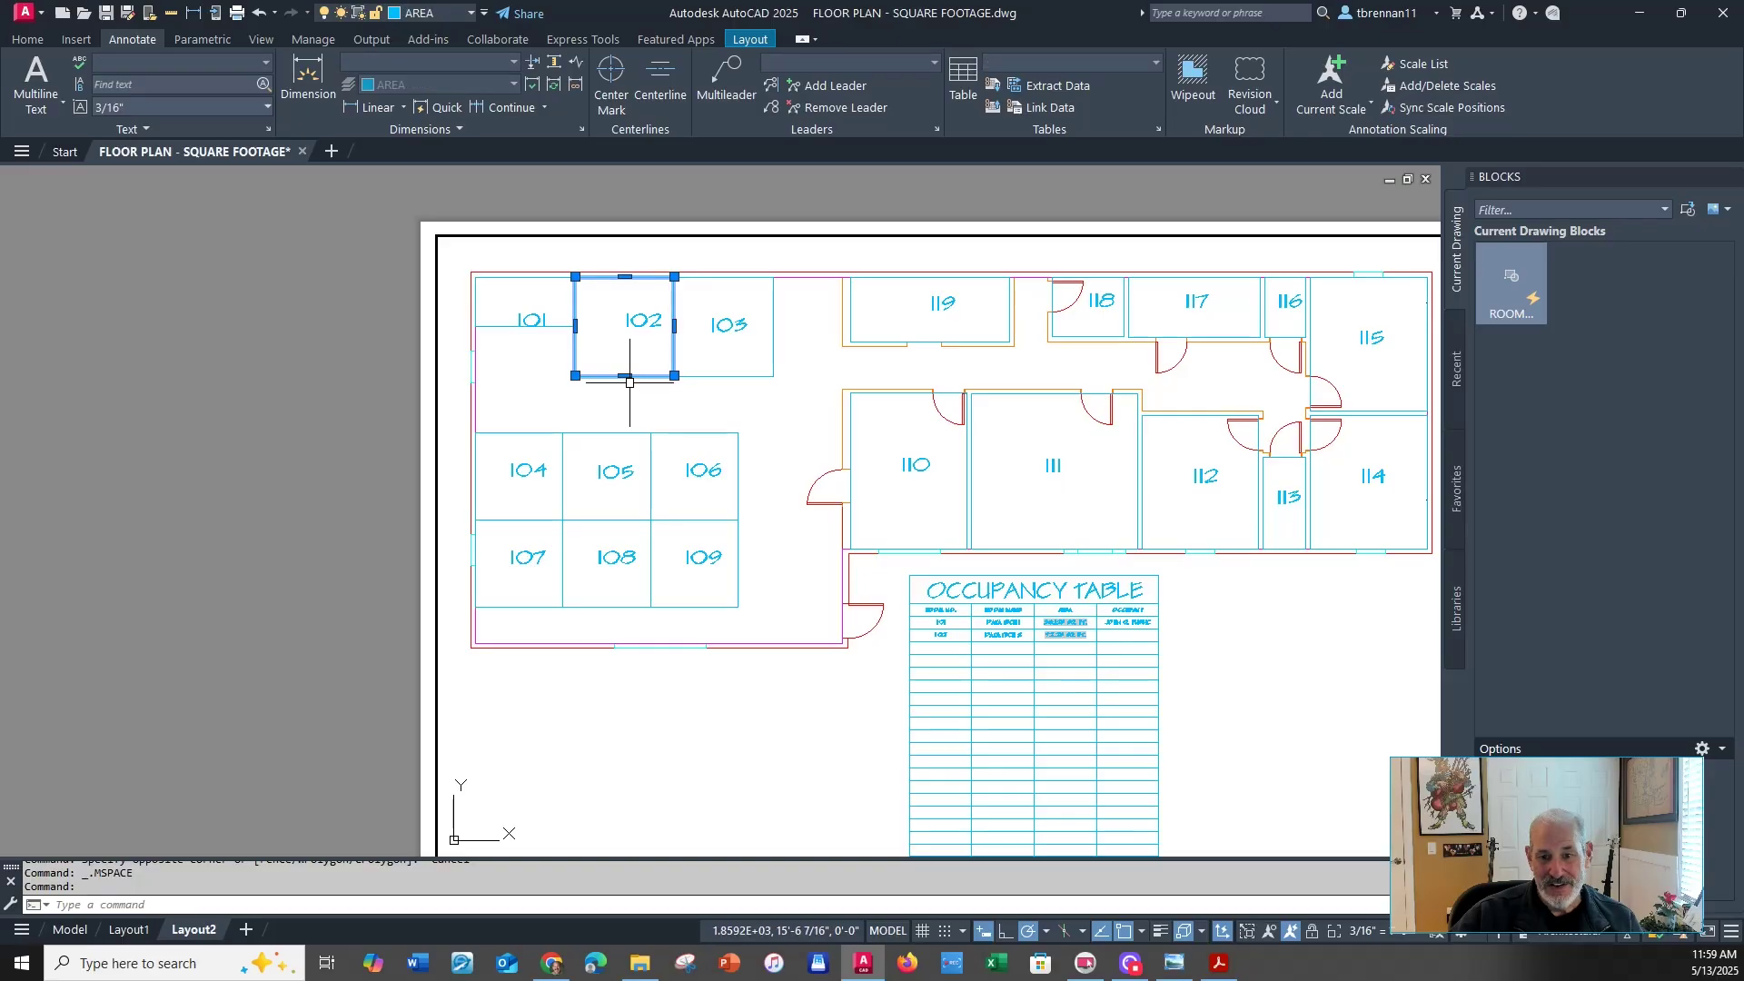
{"action": "left_click", "coordinate": [625, 376]}
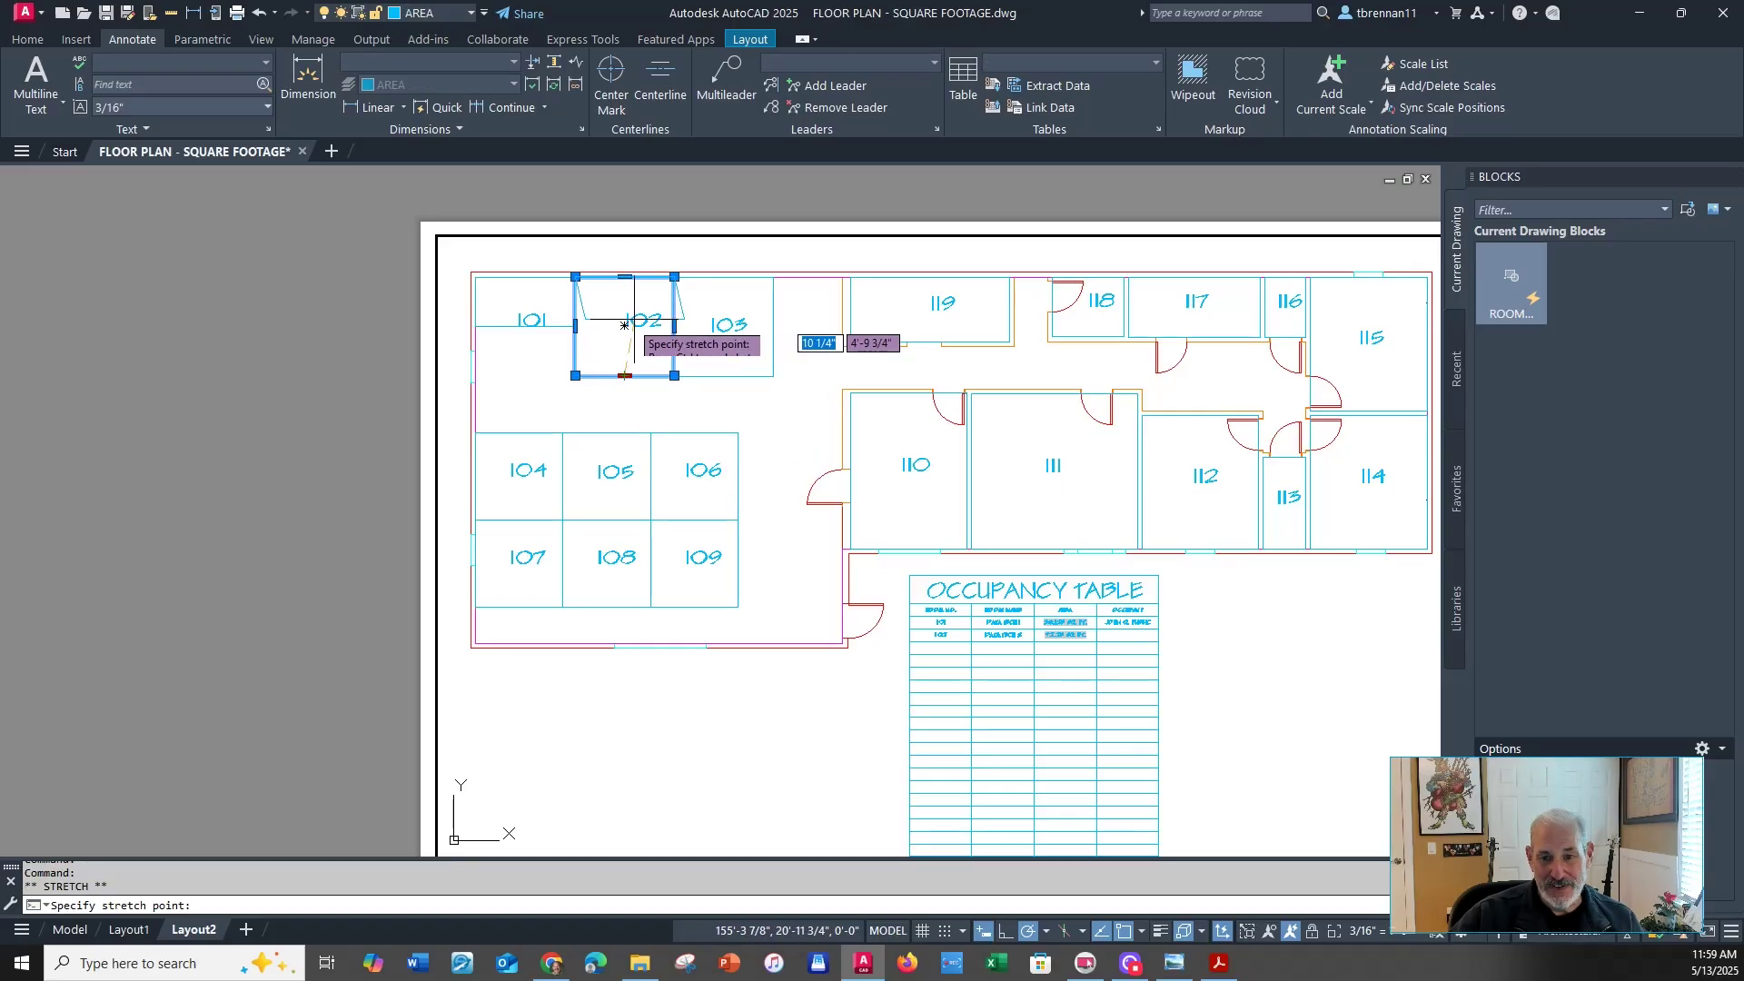
{"action": "left_click", "coordinate": [625, 326]}
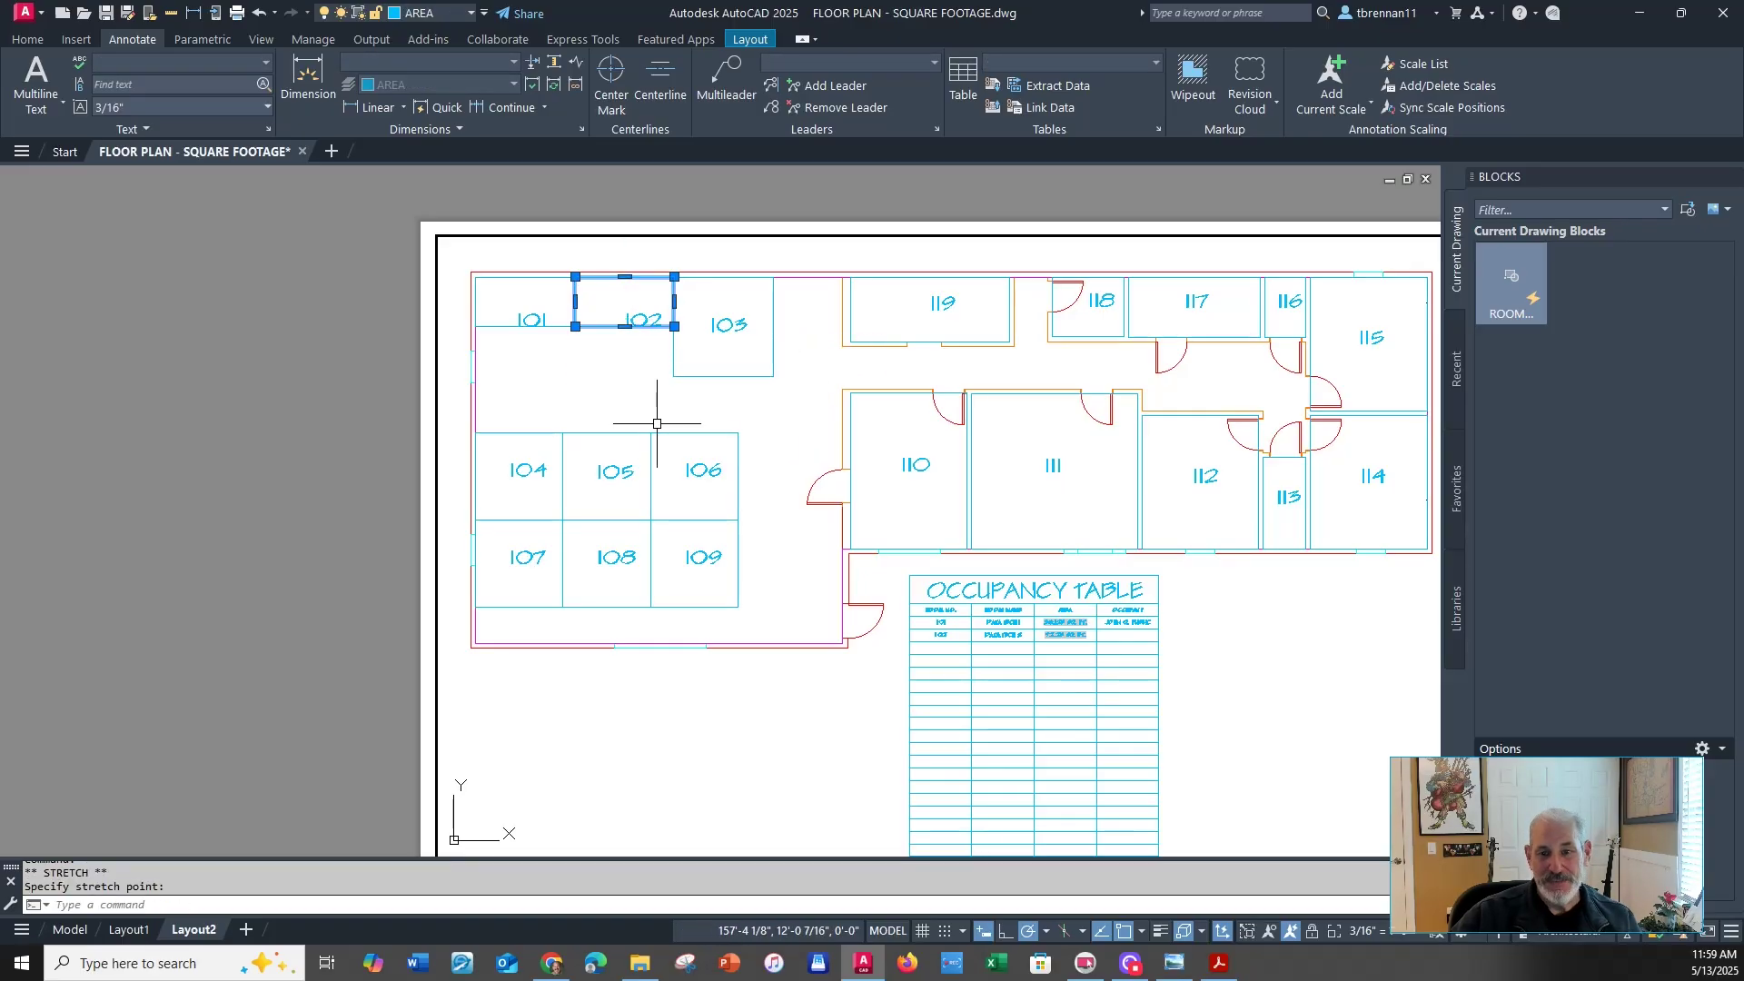
{"action": "key", "text": "Escape"}
{"action": "key", "text": "Escape"}
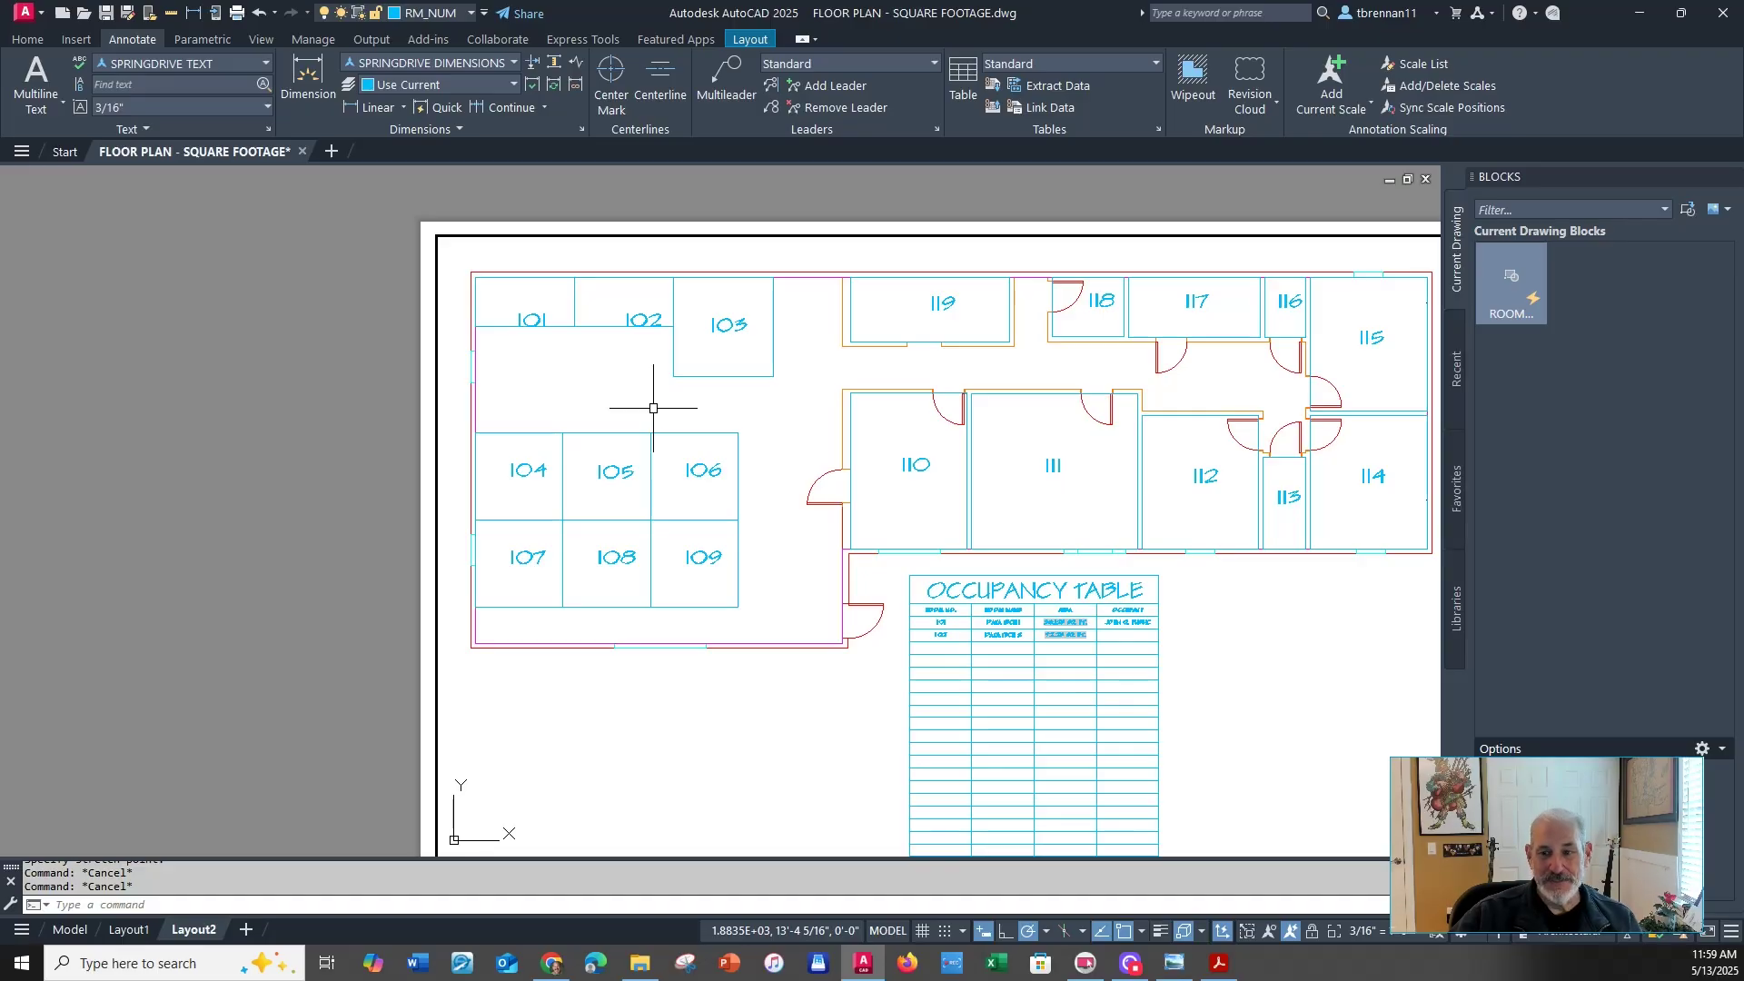
Return to paper space and save the drawing to update the area fields in the occupancy table
{"action": "scroll", "coordinate": [653, 407], "scroll_direction": "down", "scroll_amount": 3}
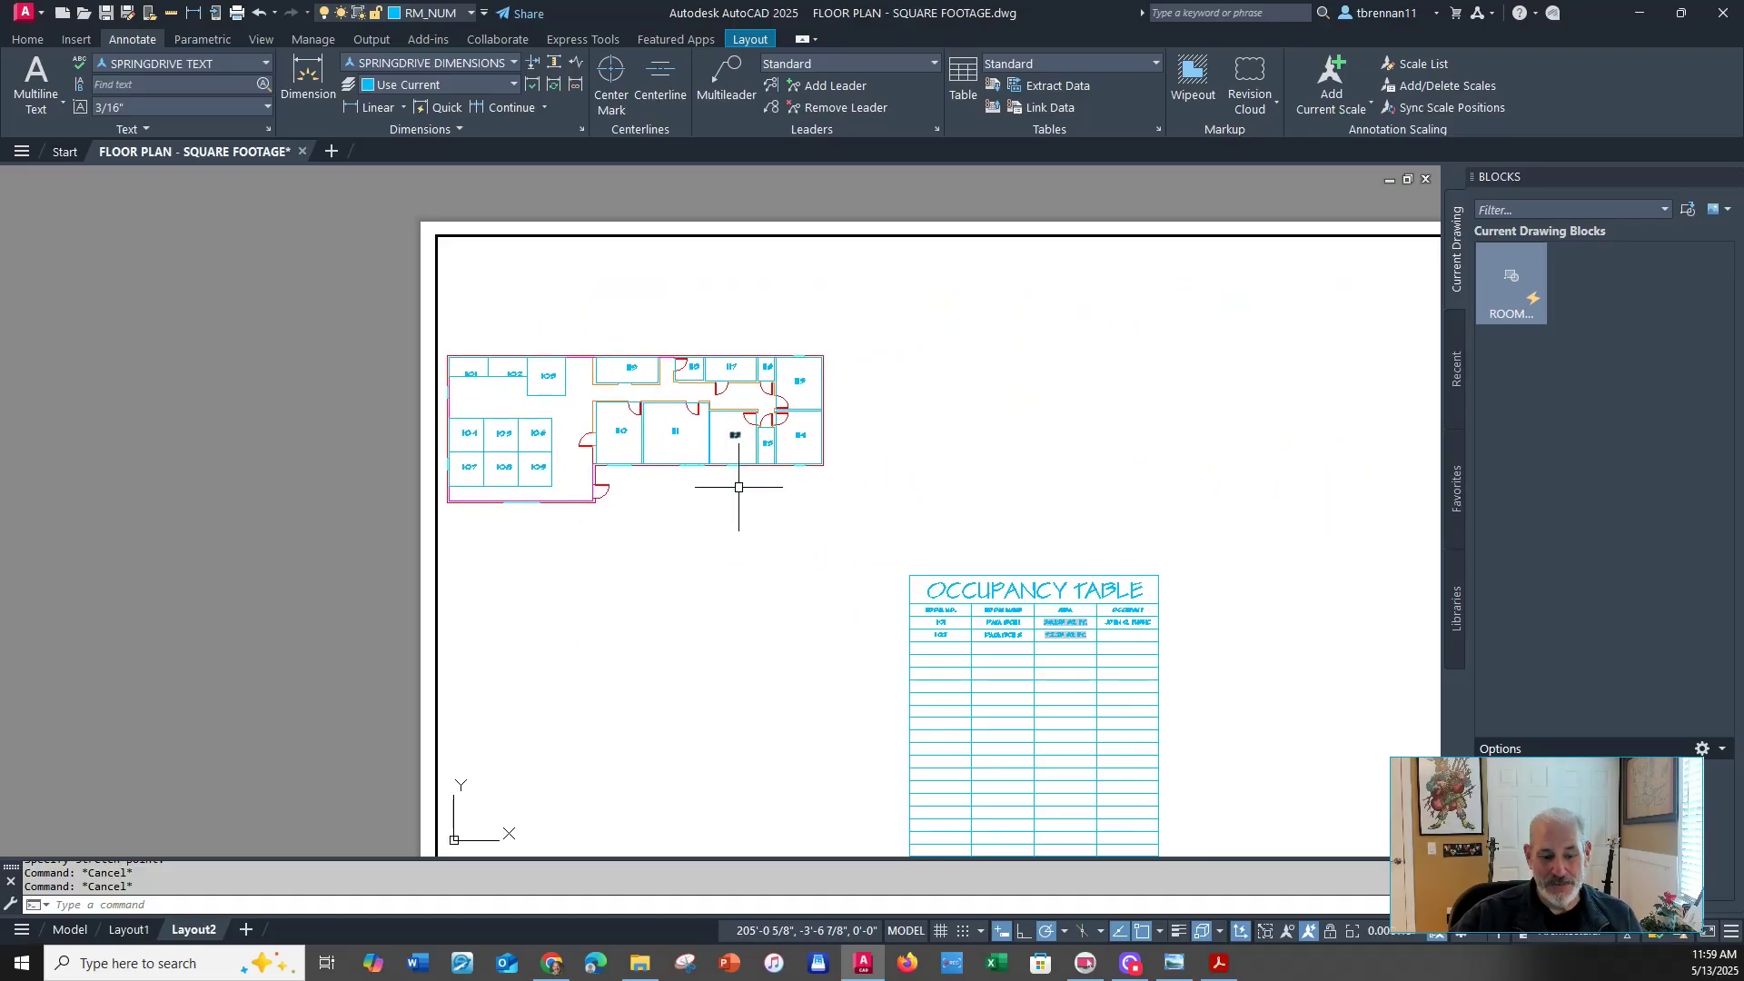
{"action": "scroll", "coordinate": [432, 410], "scroll_direction": "up", "scroll_amount": 4}
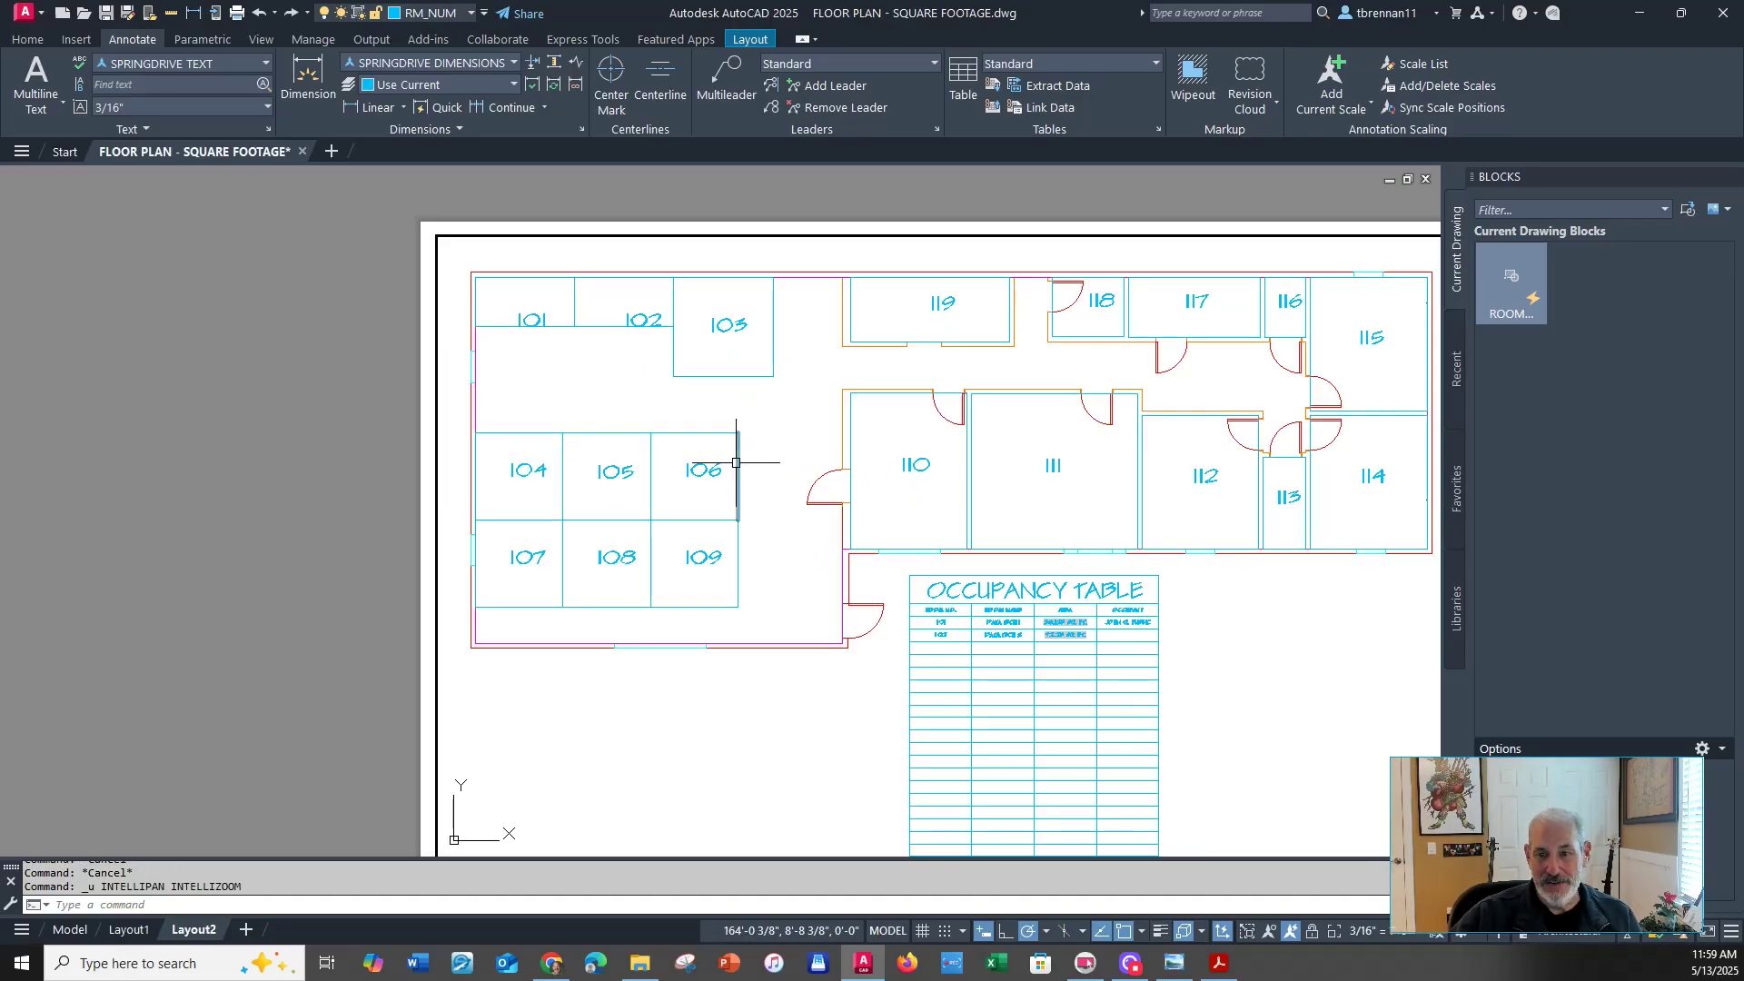
{"action": "double_click", "coordinate": [303, 400]}
{"action": "scroll", "coordinate": [1102, 664], "scroll_direction": "up", "scroll_amount": 7}
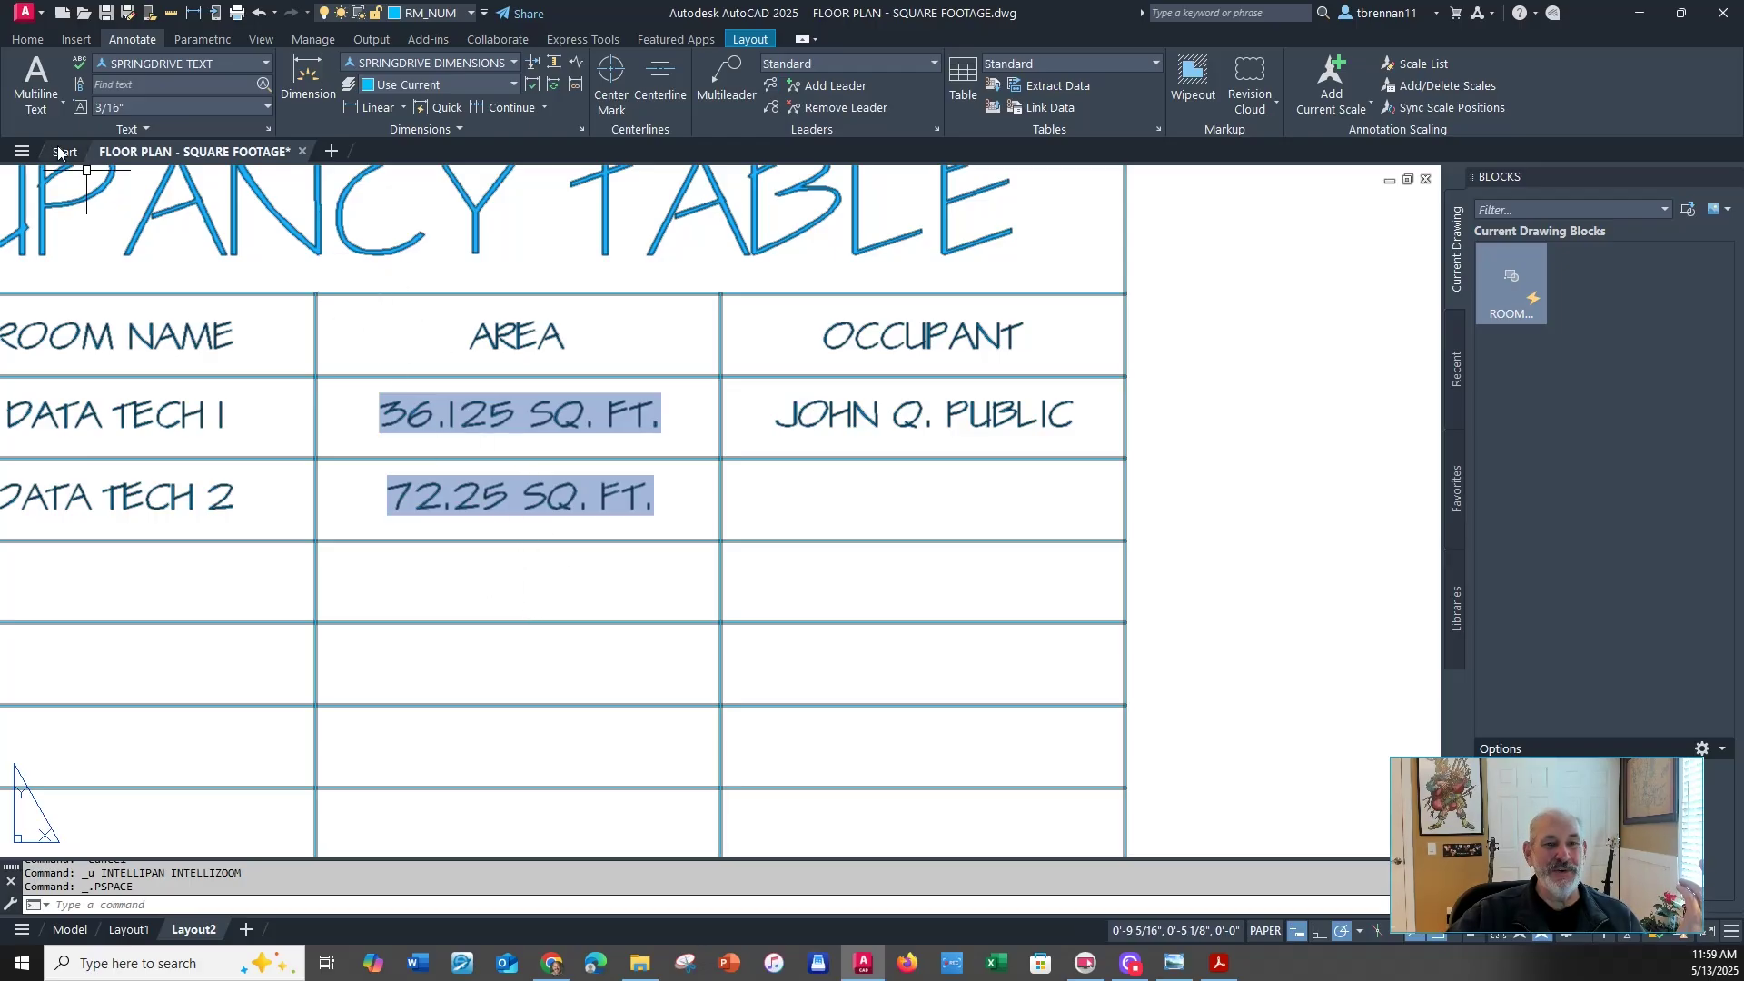
{"action": "left_click", "coordinate": [105, 18]}
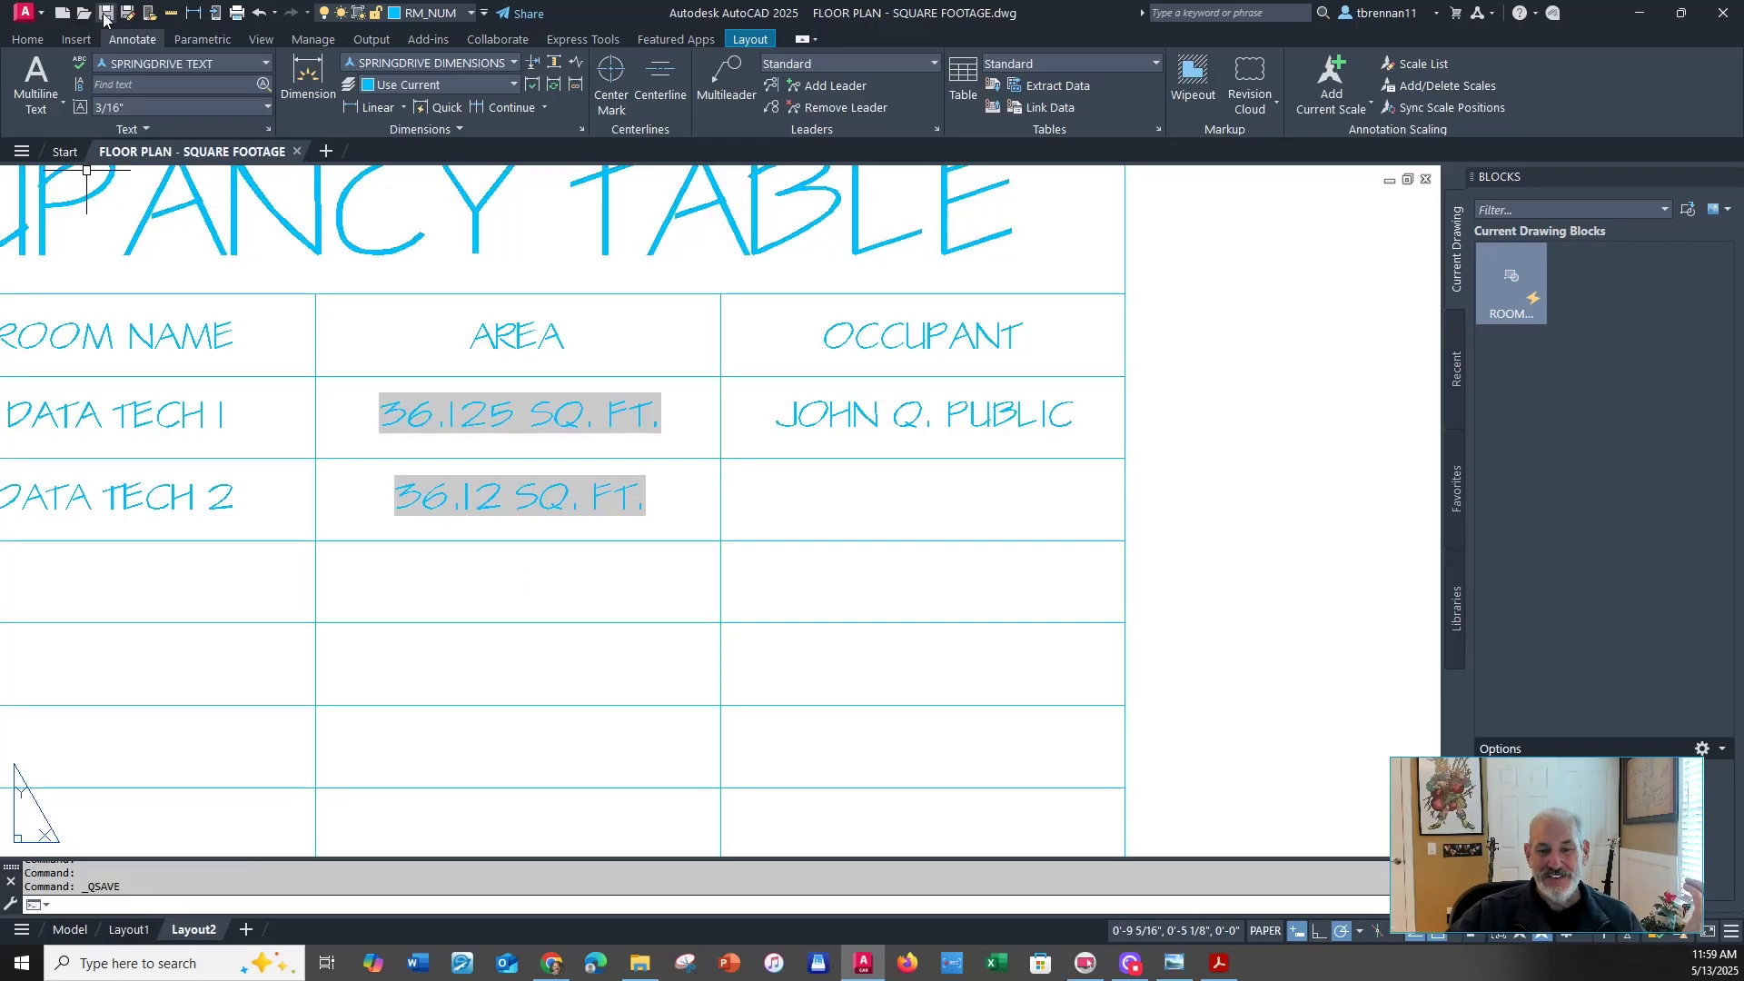
Set the precision of room 102's area cell C4 to 0.000 in its properties, and clear the selection
{"action": "left_click", "coordinate": [494, 495]}
{"action": "key", "text": "Delete"}
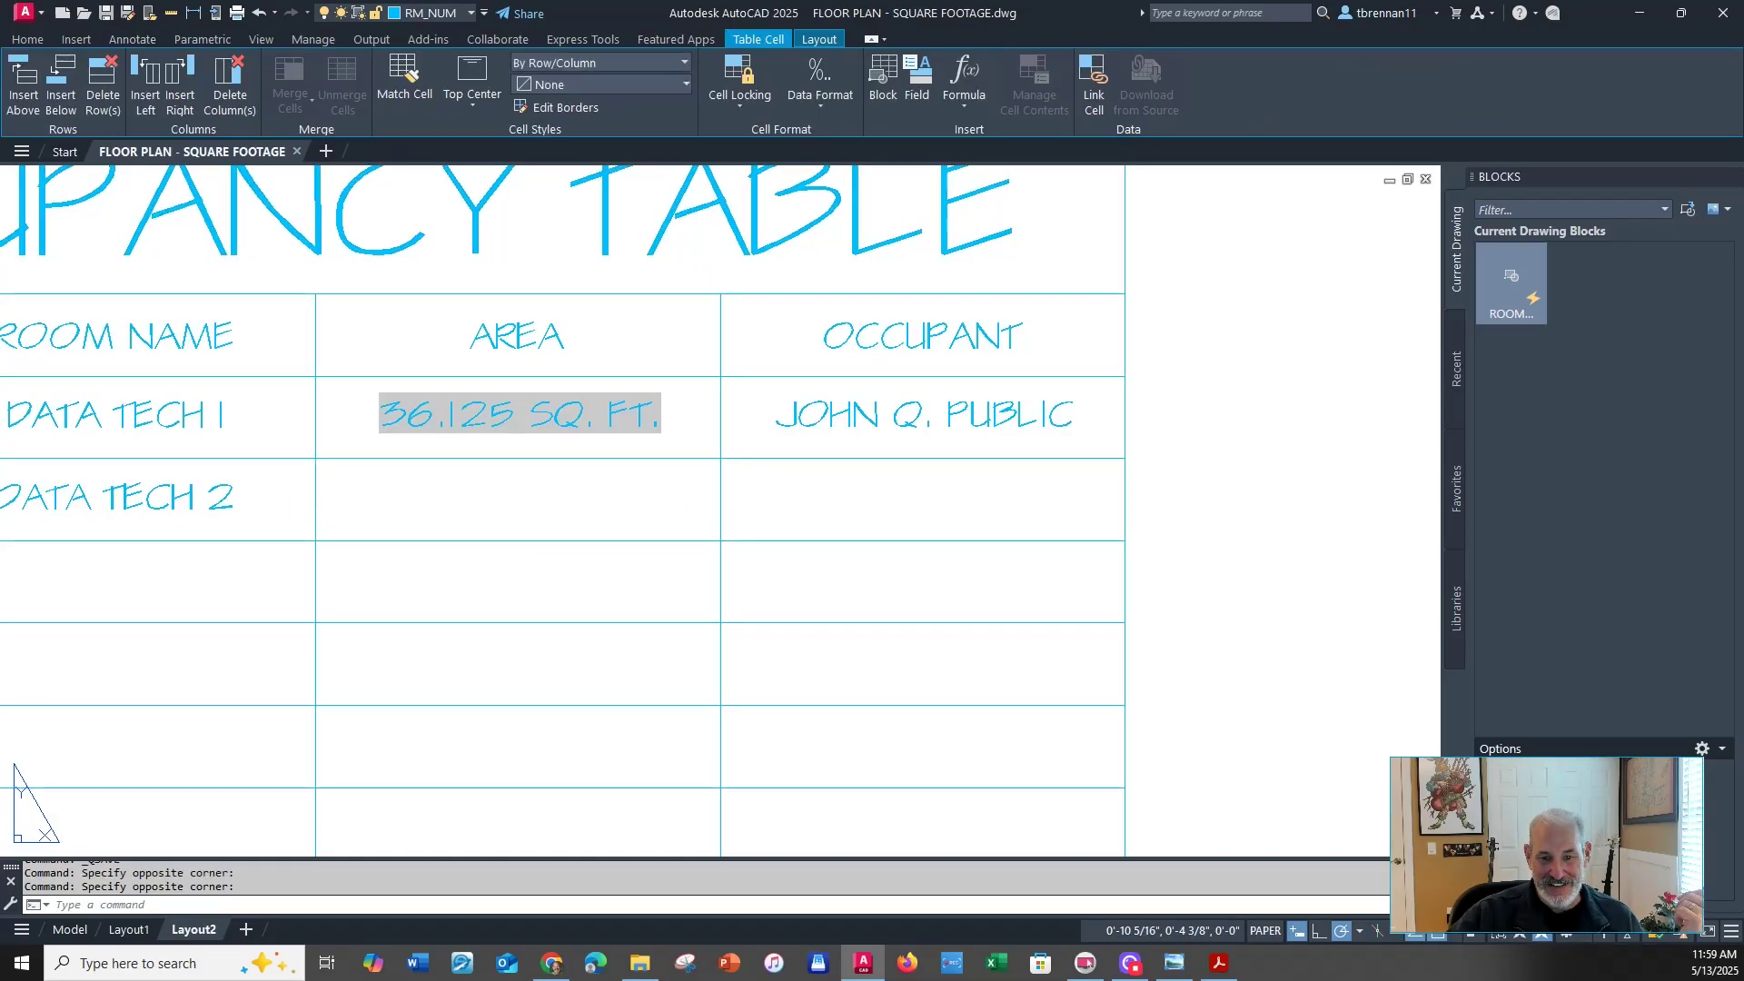
{"action": "double_click", "coordinate": [494, 498]}
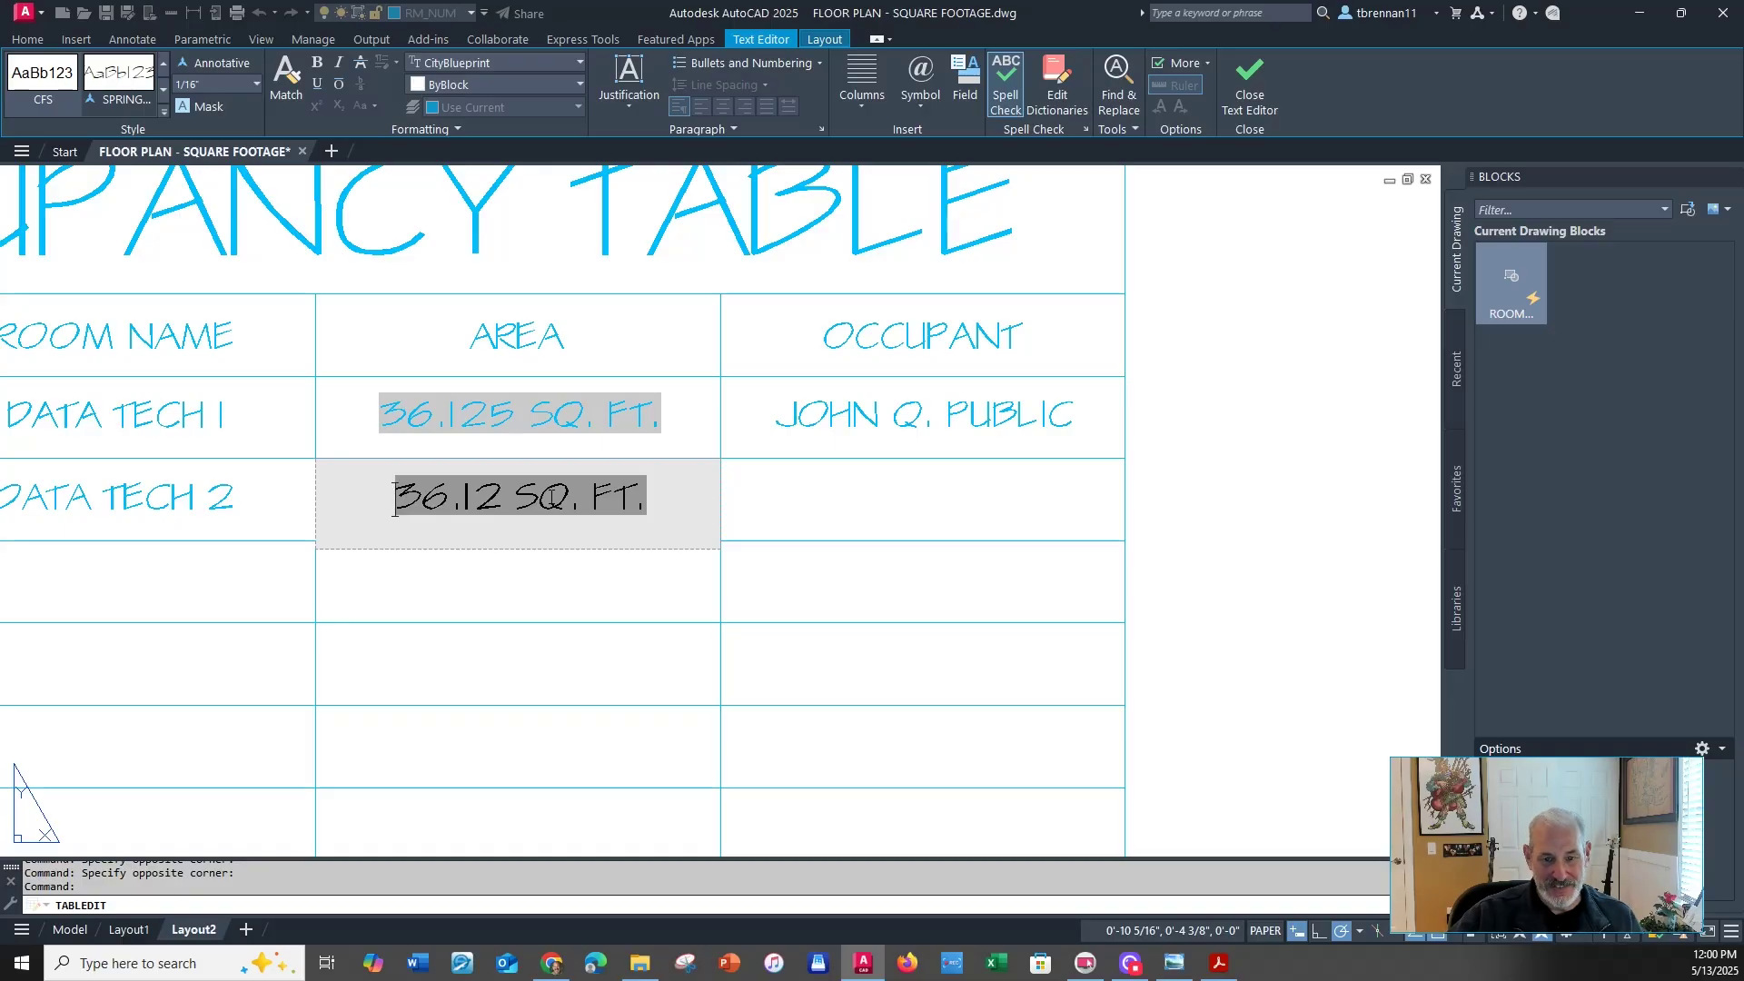
{"action": "left_click", "coordinate": [546, 503]}
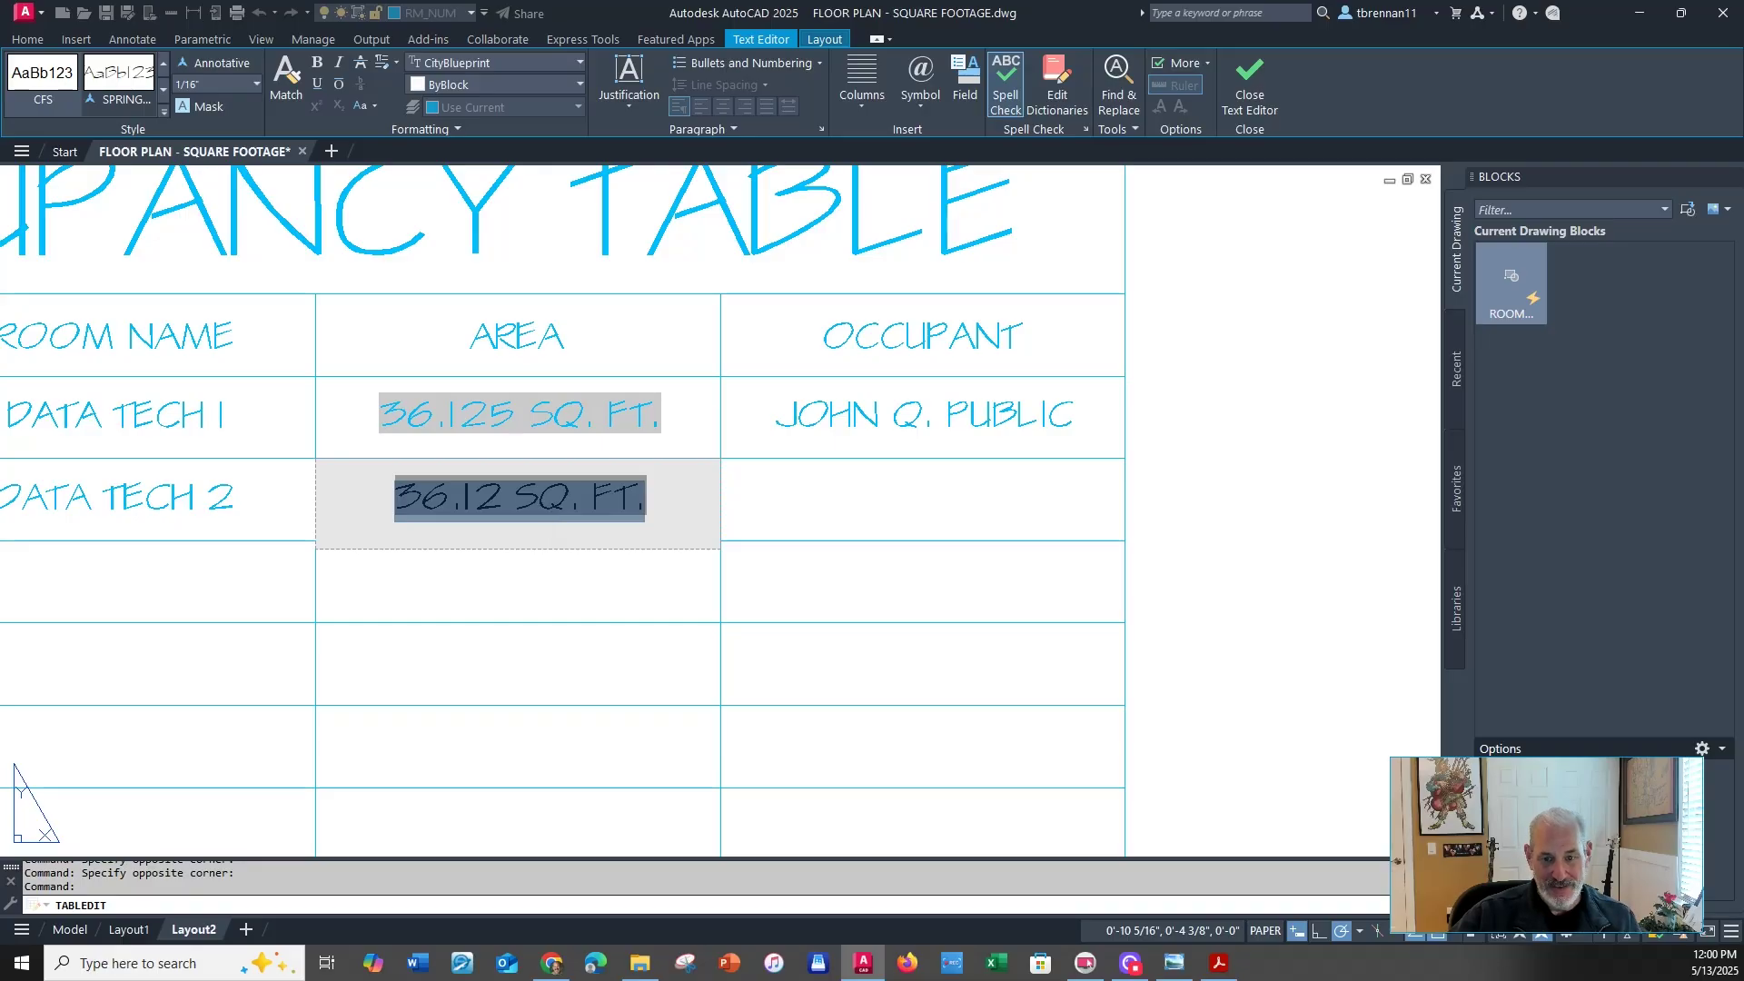
{"action": "key", "text": "Escape"}
{"action": "key", "text": "ctrl+1"}
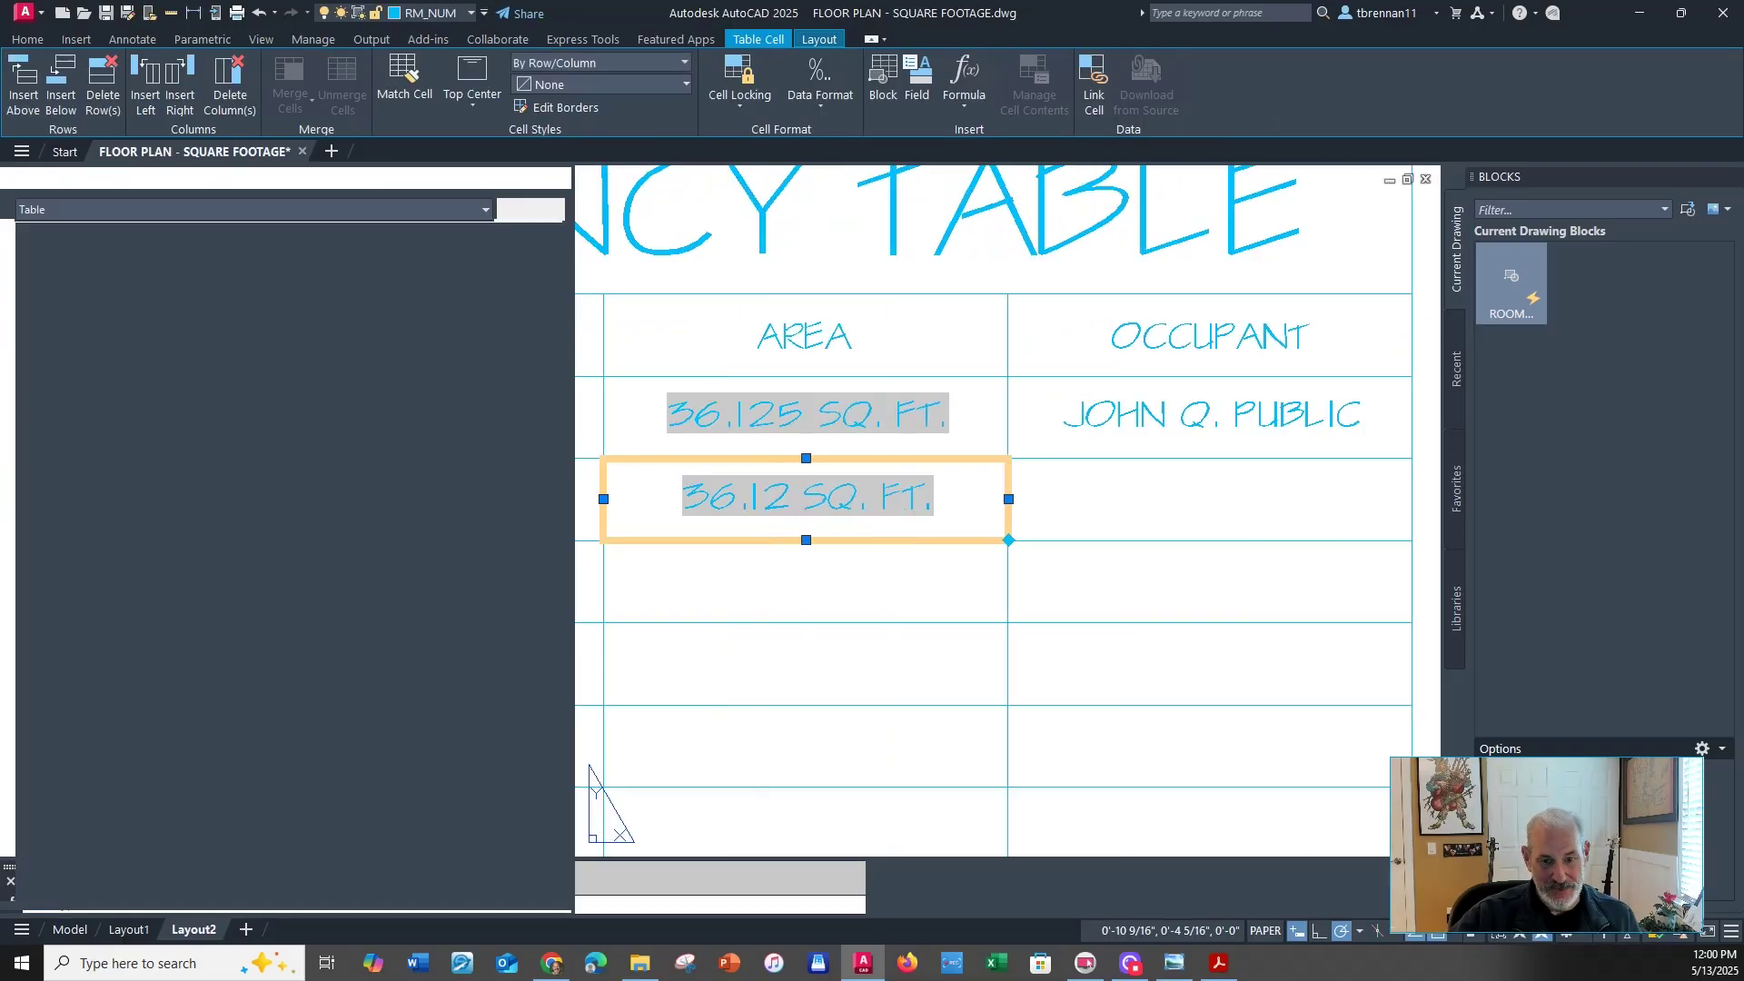
{"action": "left_click", "coordinate": [484, 738]}
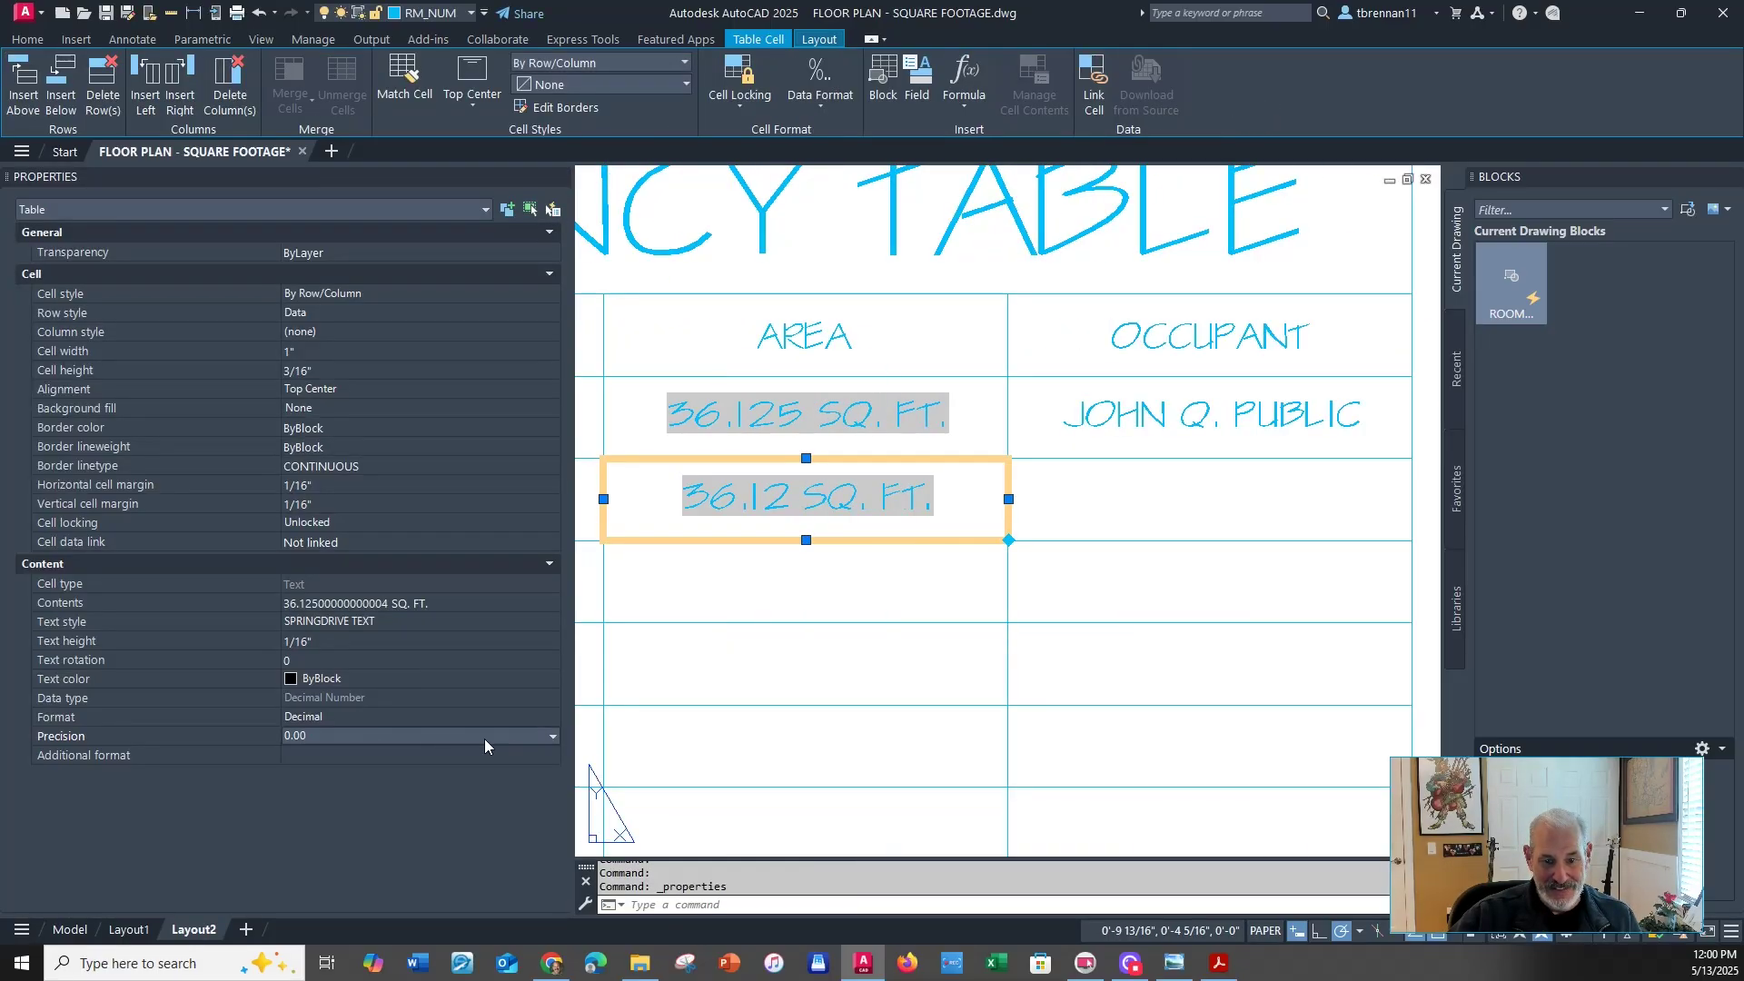
{"action": "left_click", "coordinate": [551, 736]}
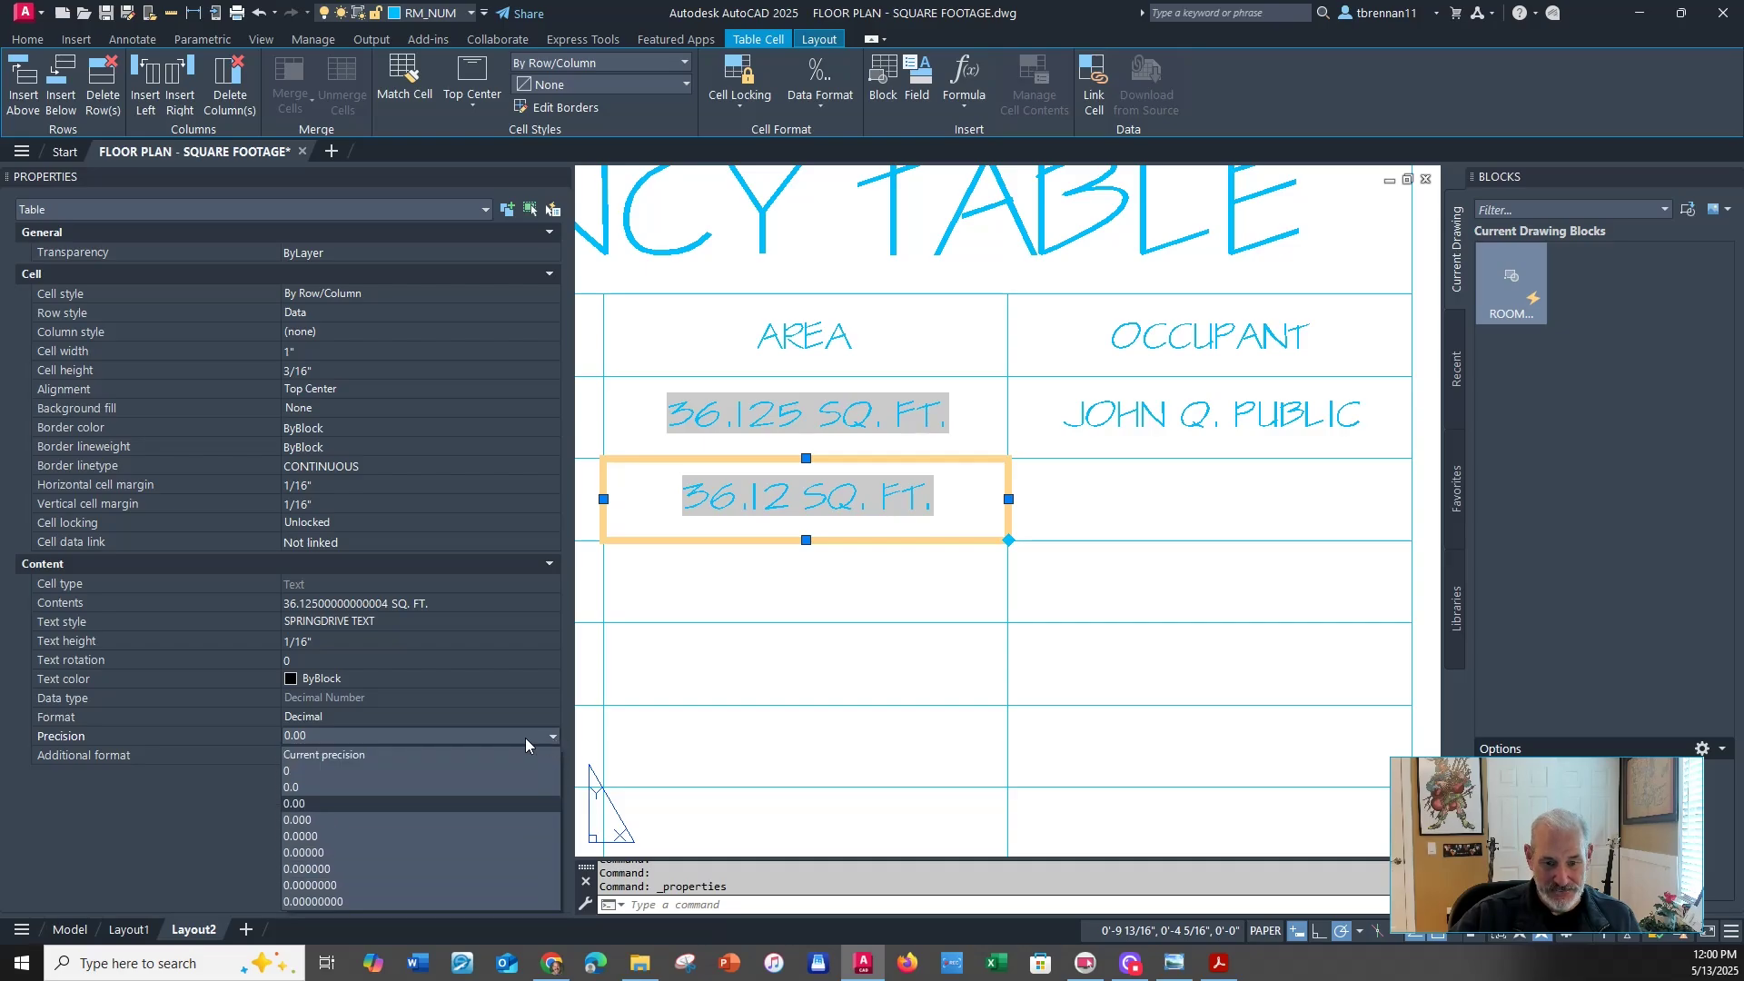
{"action": "left_click", "coordinate": [356, 819]}
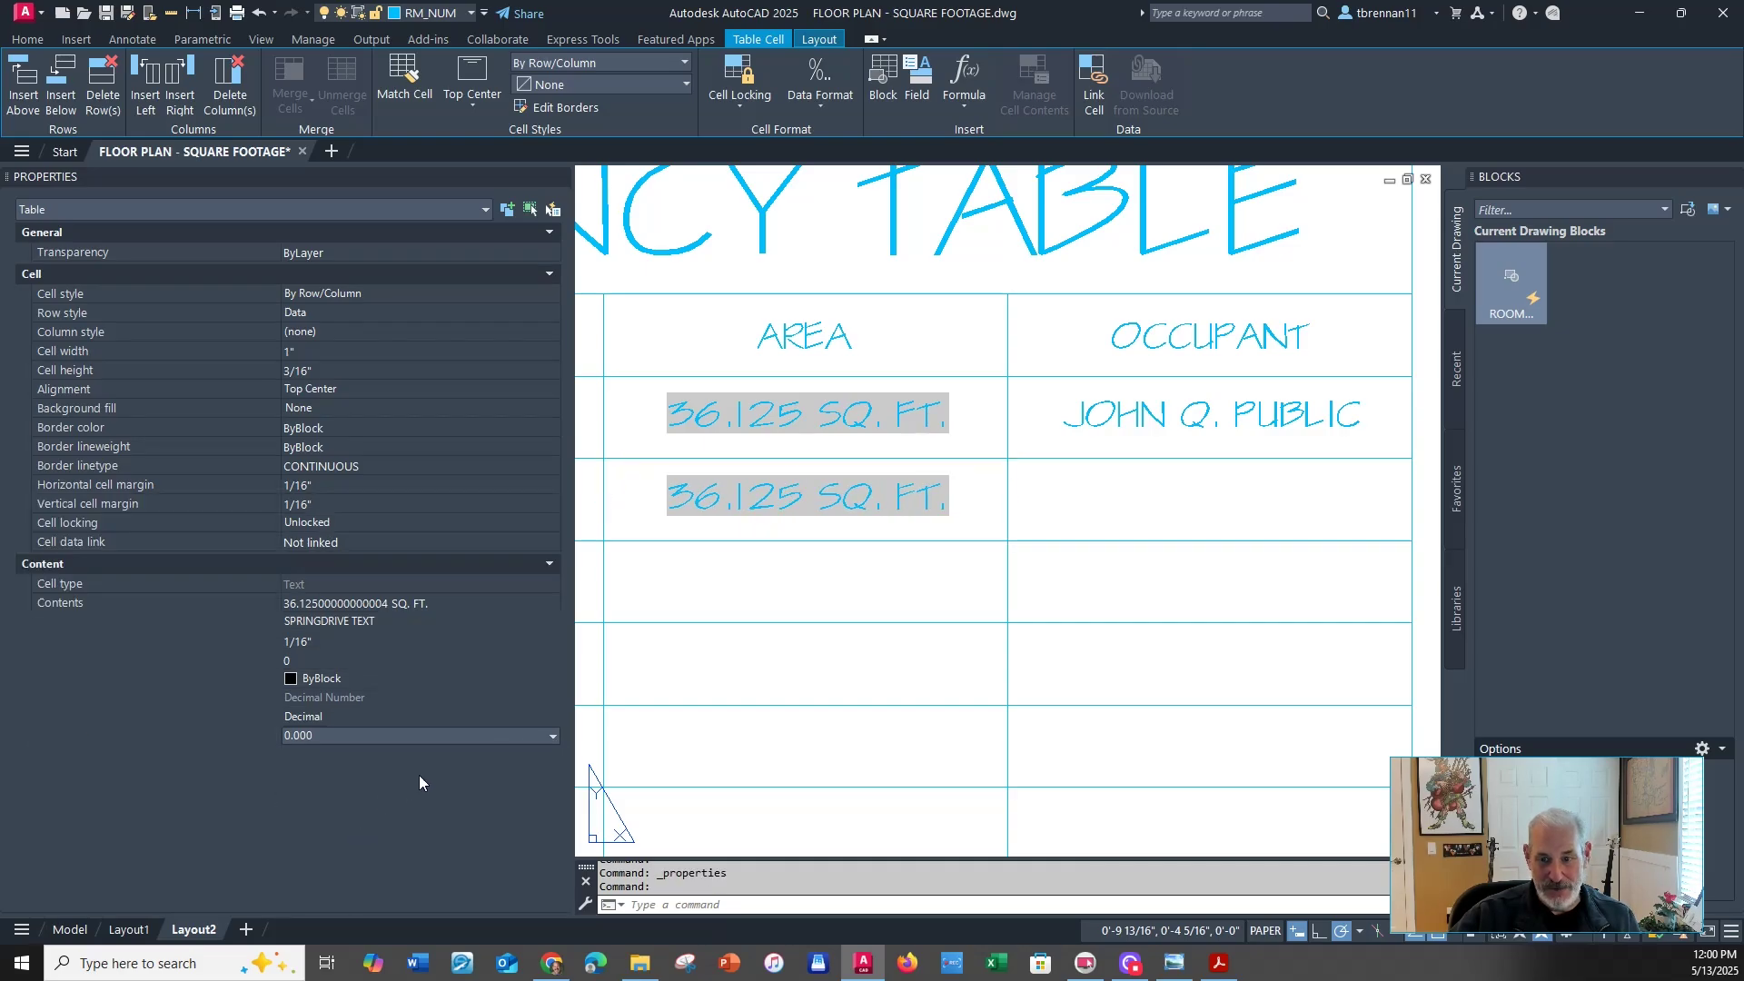
{"action": "key", "text": "Escape"}
{"action": "key", "text": "Escape"}
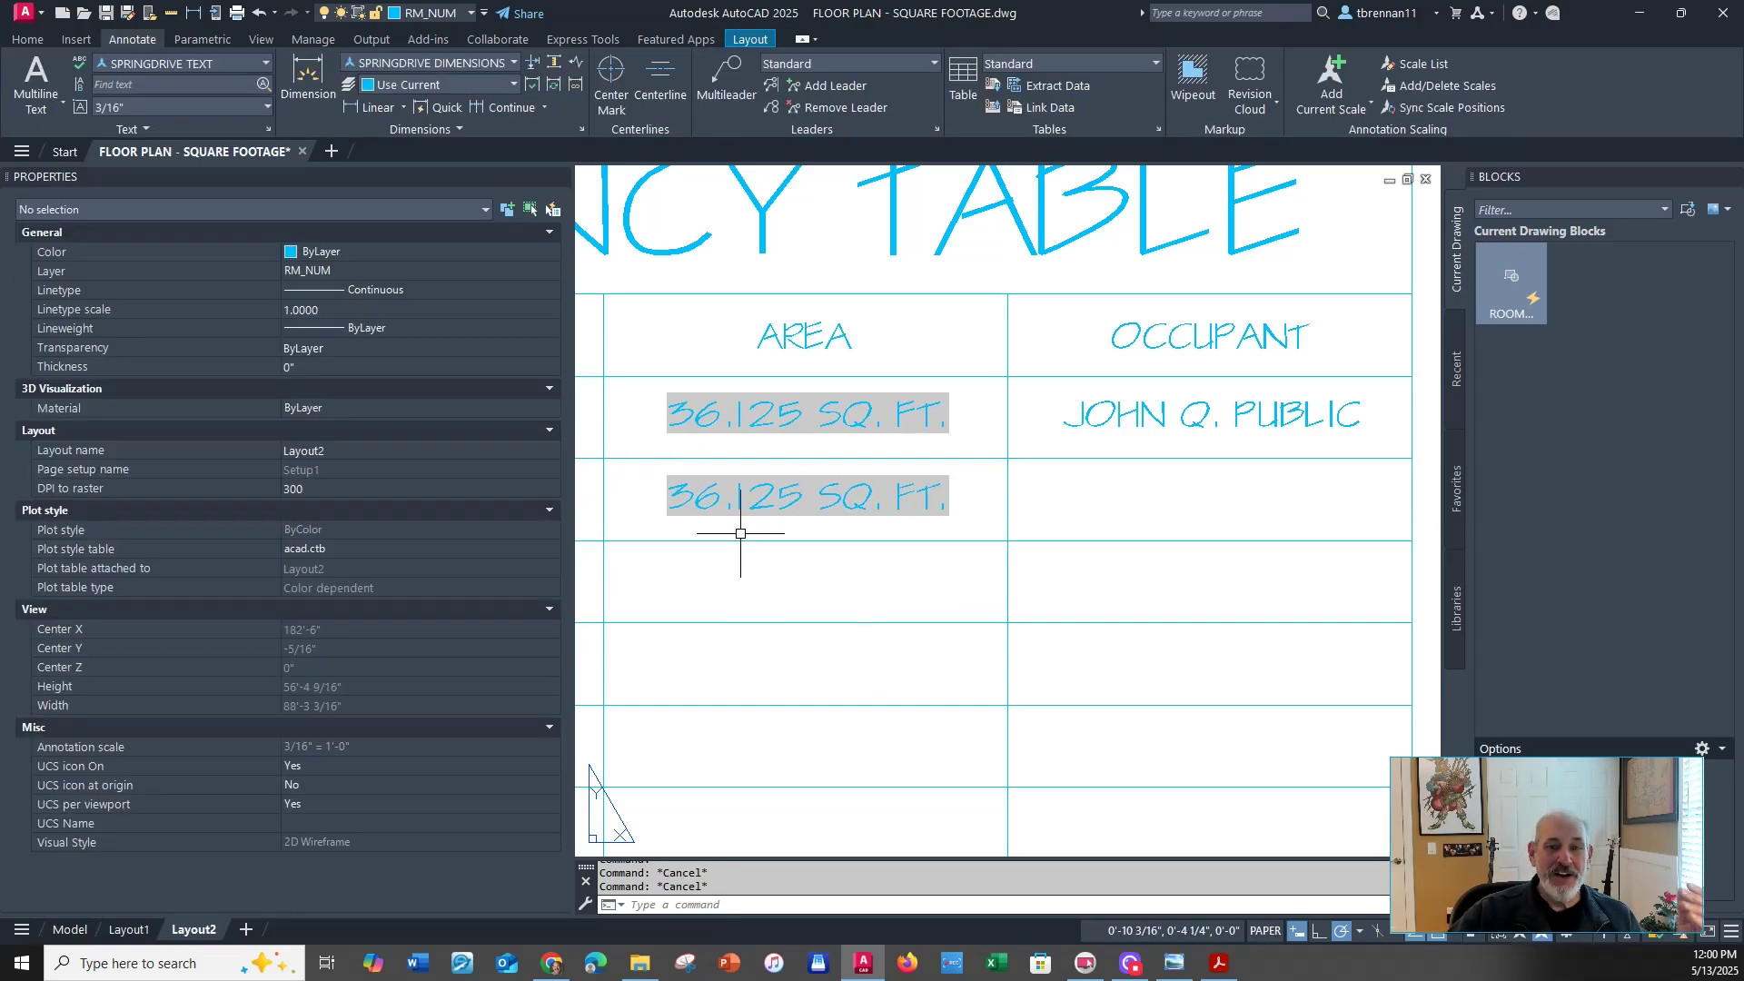
{"action": "key", "text": "ctrl+1"}
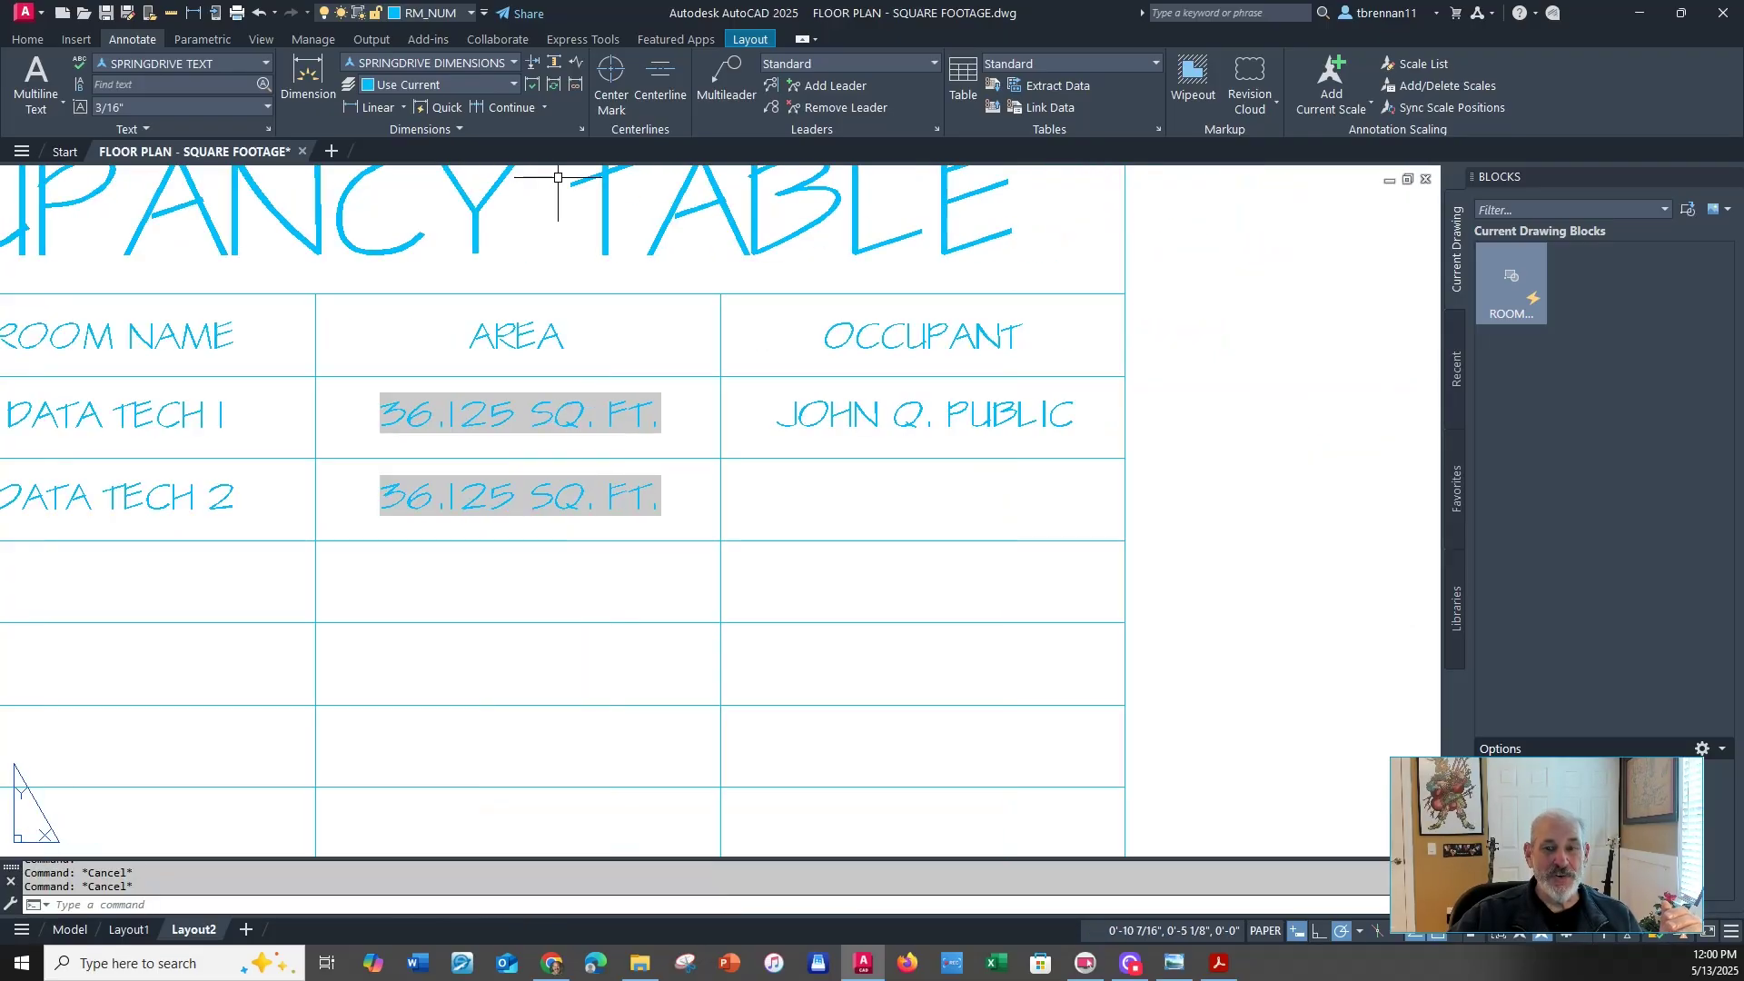
Enter the occupant's full name in cell D4 of room 102's row in the occupancy table
{"action": "left_click", "coordinate": [881, 508]}
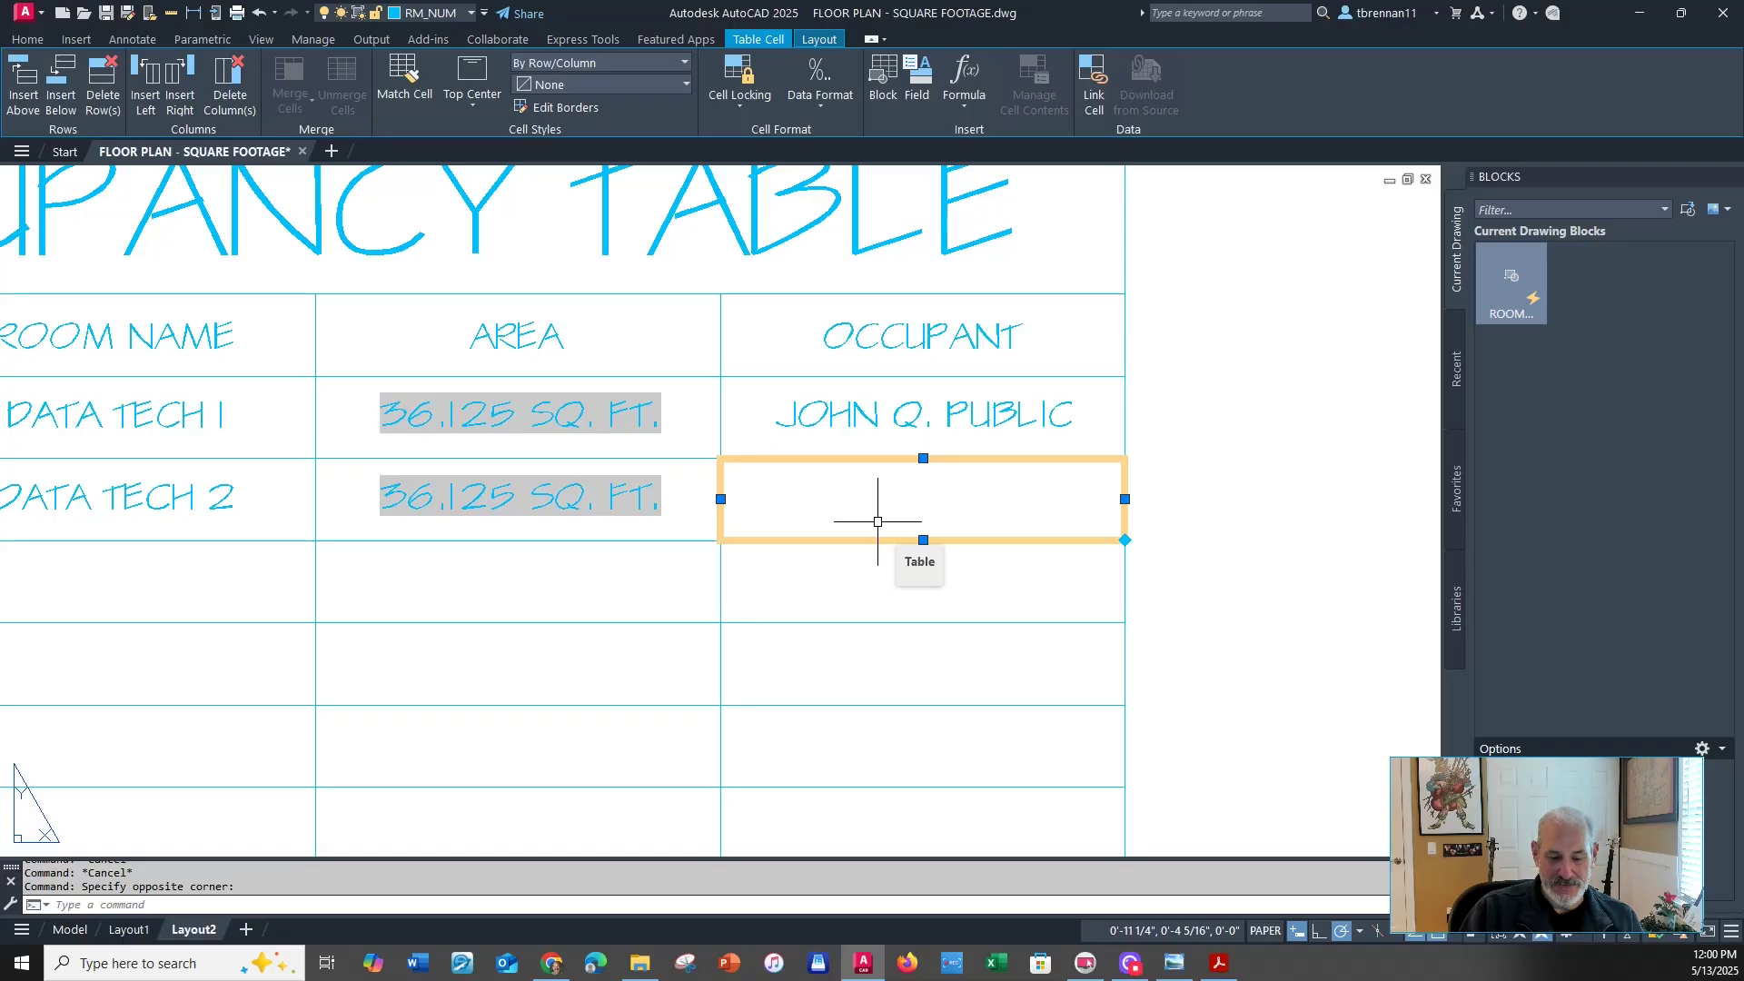
{"action": "type", "text": "JIM"}
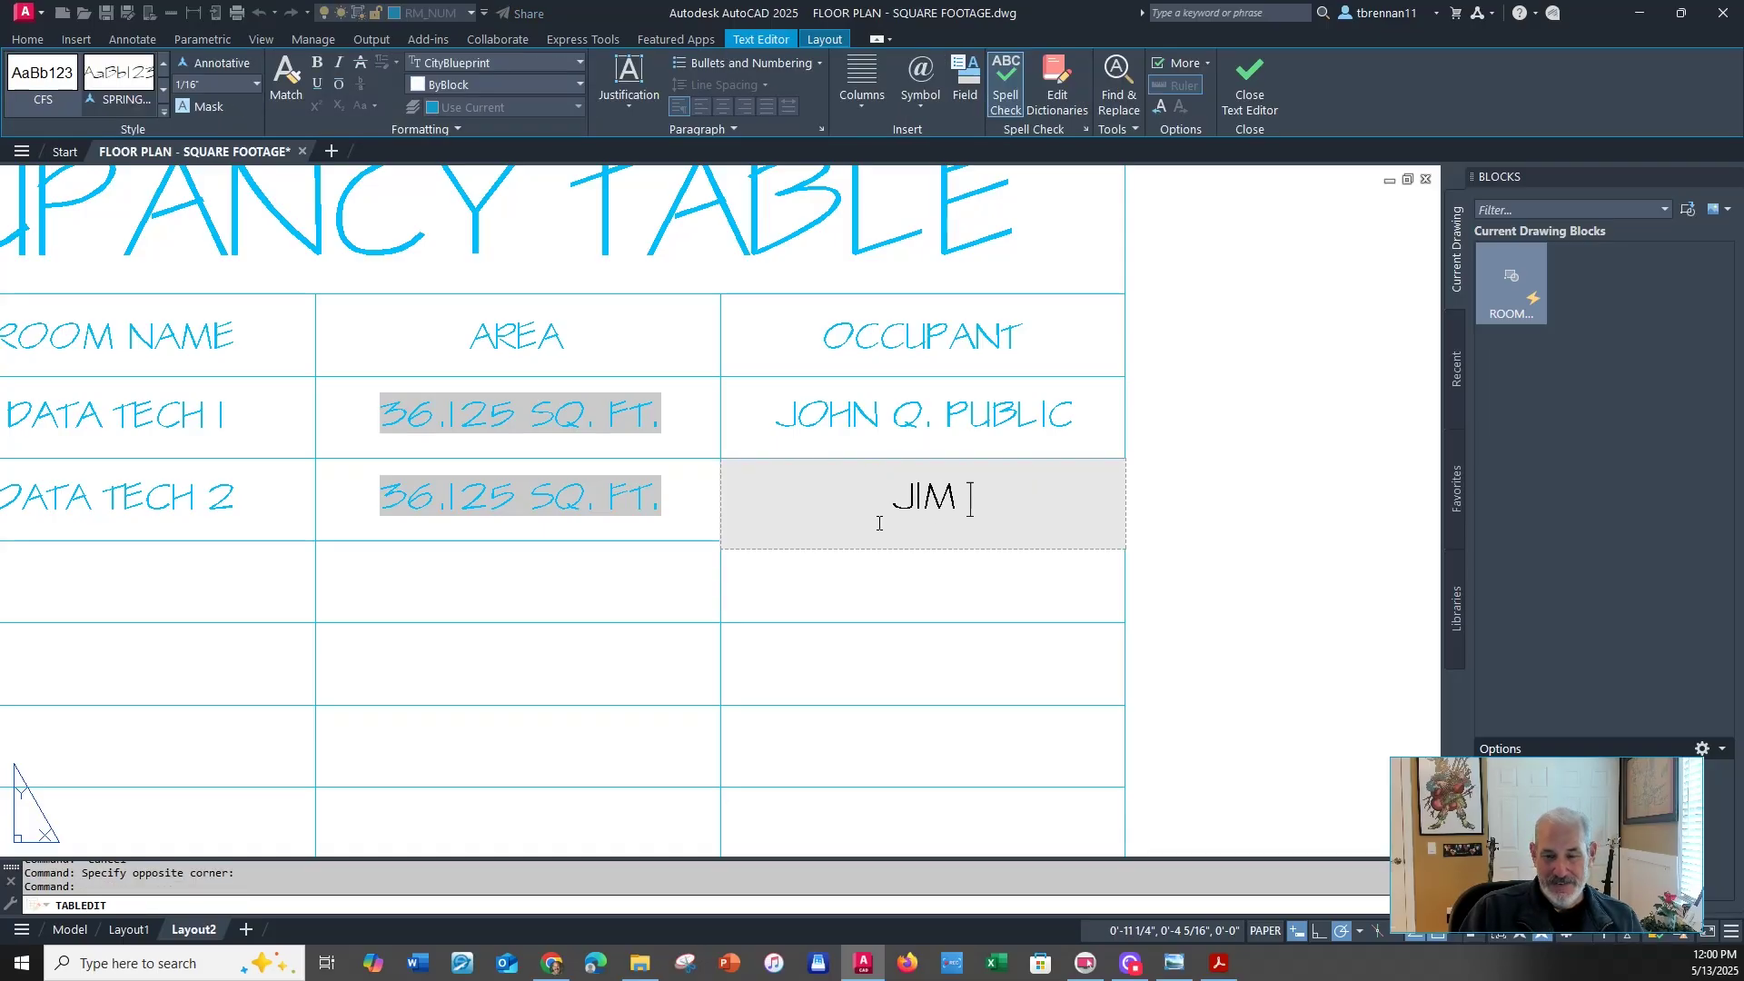
{"action": "type", "text": " BEAM"}
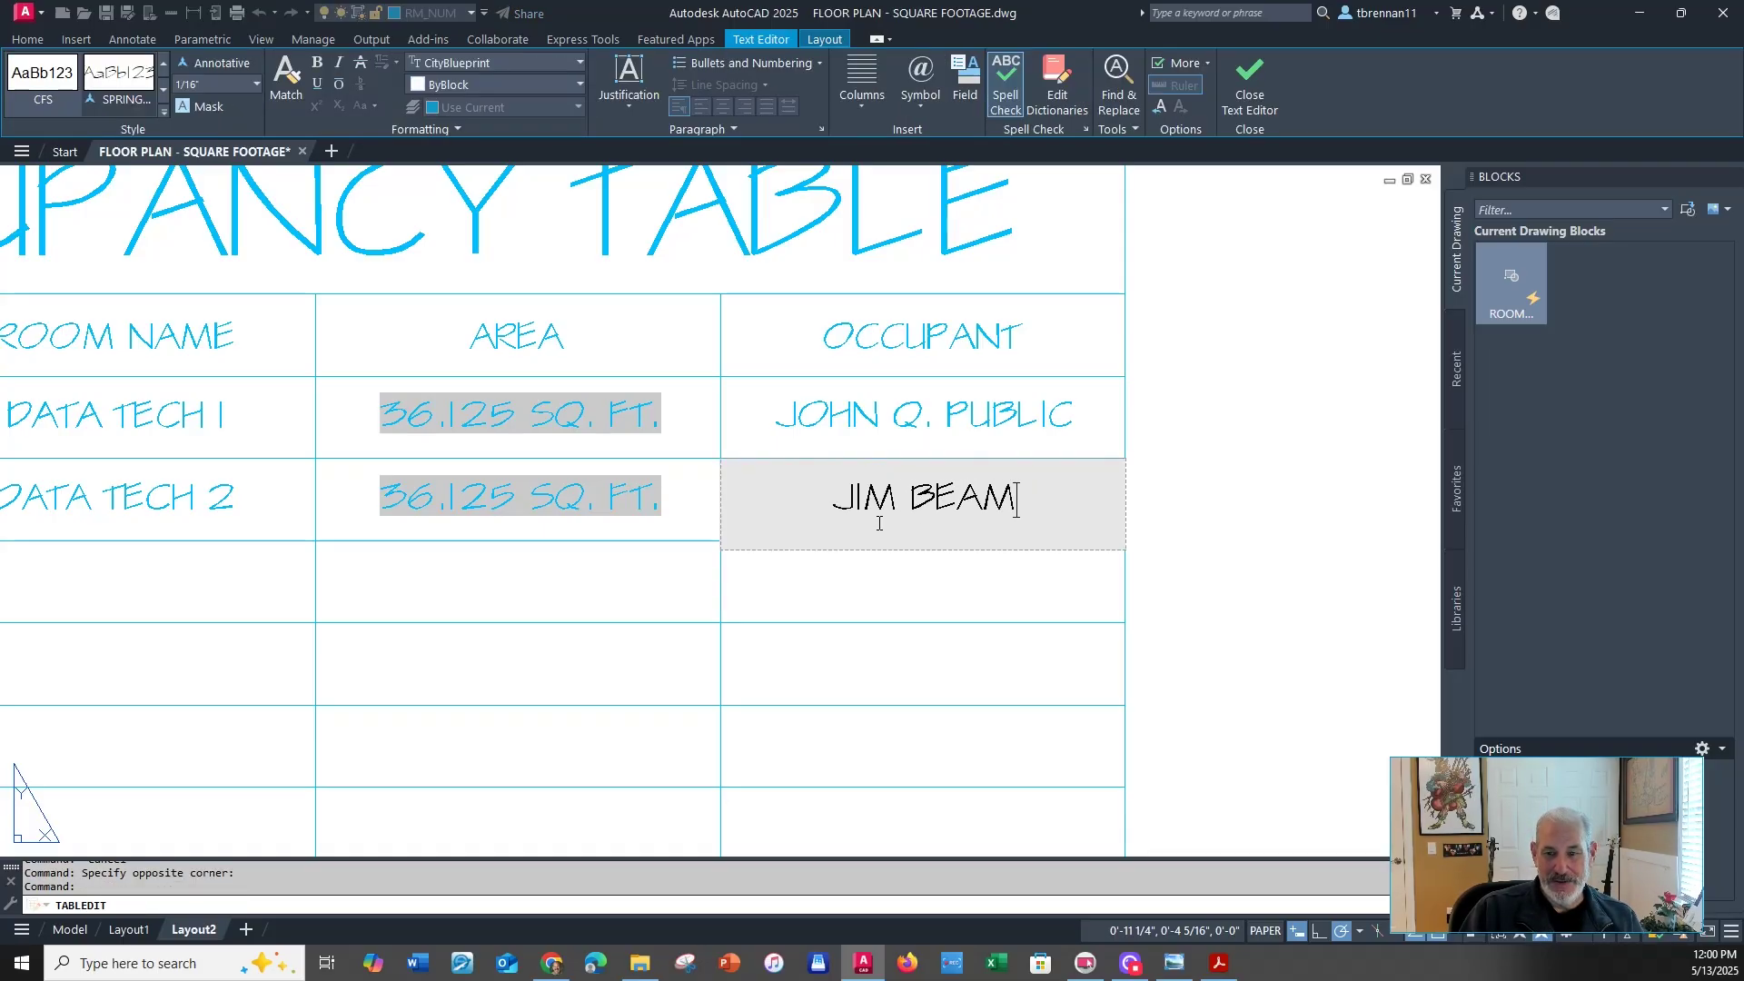
{"action": "left_click", "coordinate": [1212, 572]}
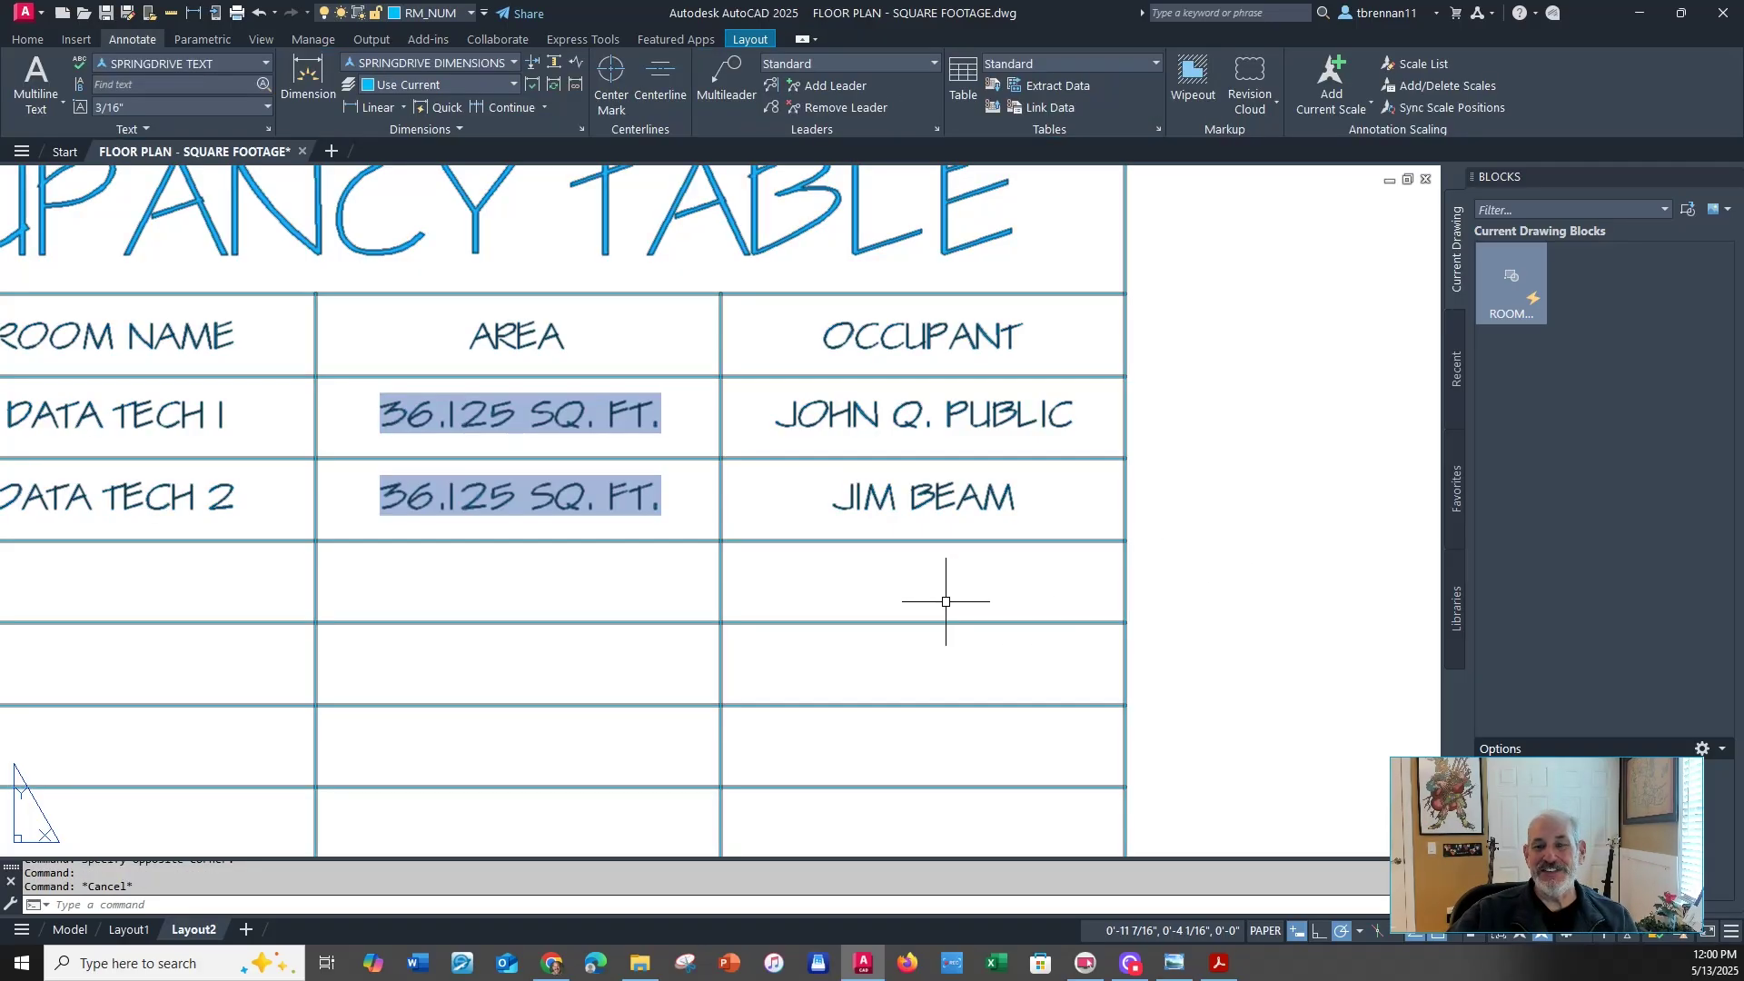
{"action": "scroll", "coordinate": [945, 595], "scroll_direction": "down", "scroll_amount": 3}
{"action": "scroll", "coordinate": [921, 616], "scroll_direction": "down", "scroll_amount": 2}
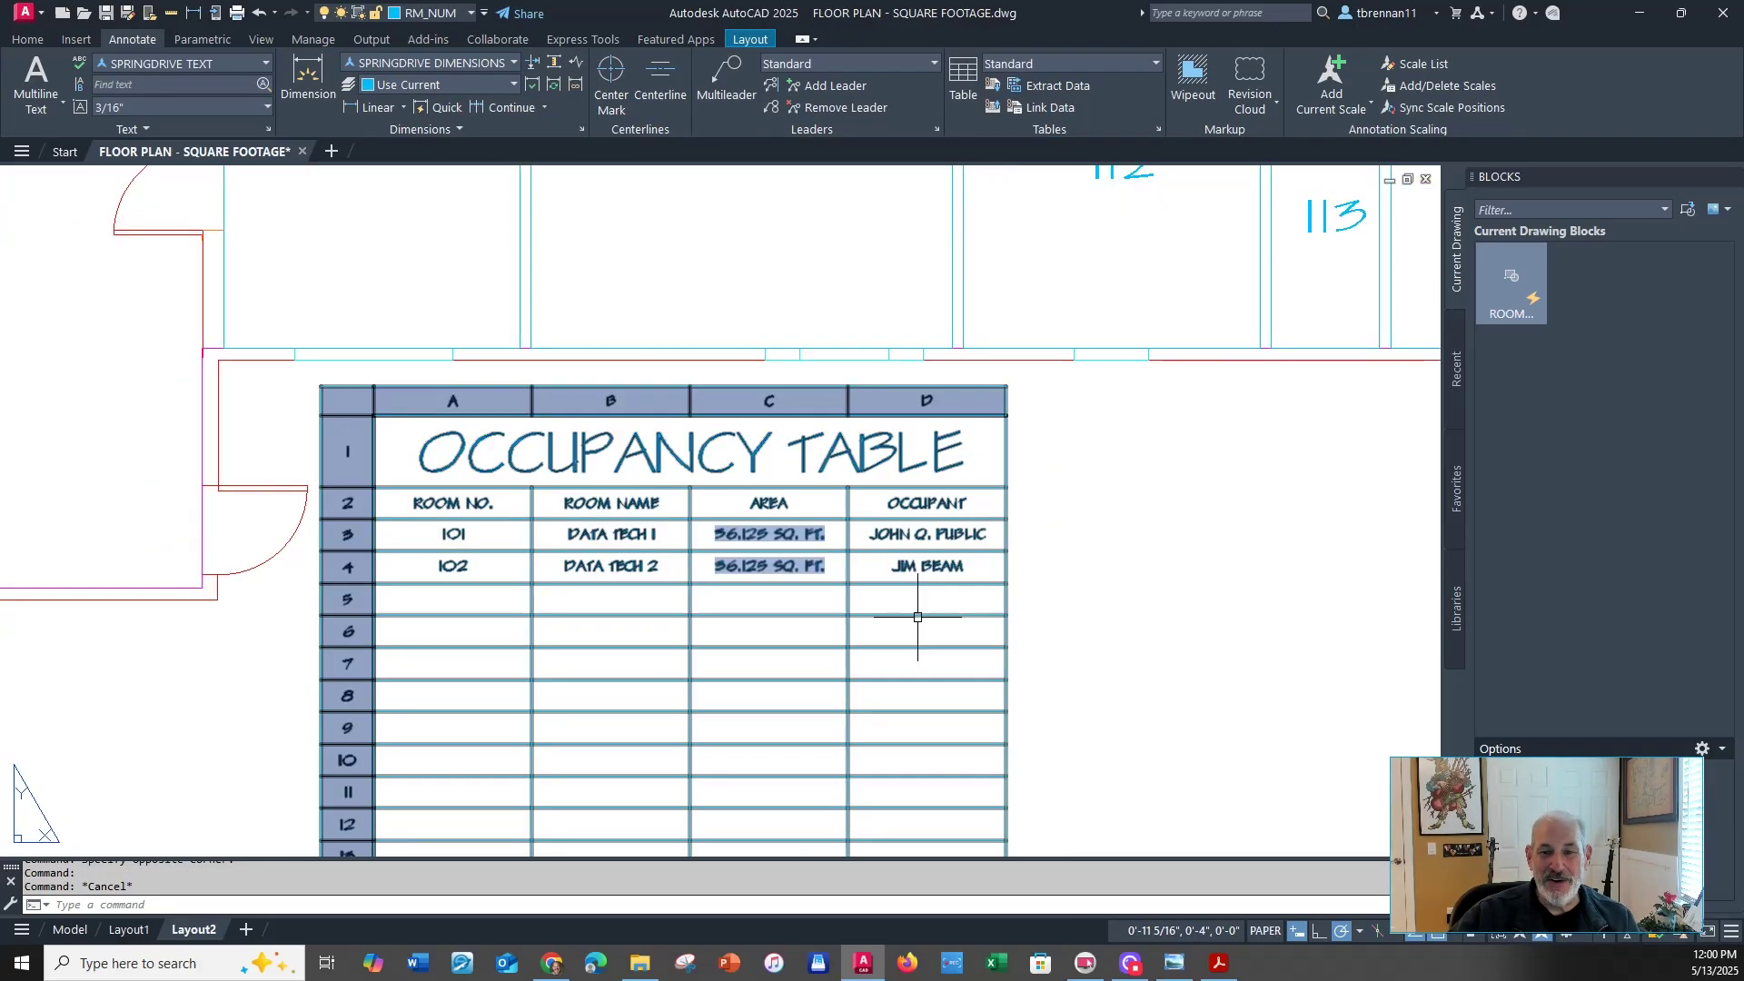
{"action": "scroll", "coordinate": [919, 617], "scroll_direction": "down", "scroll_amount": 3}
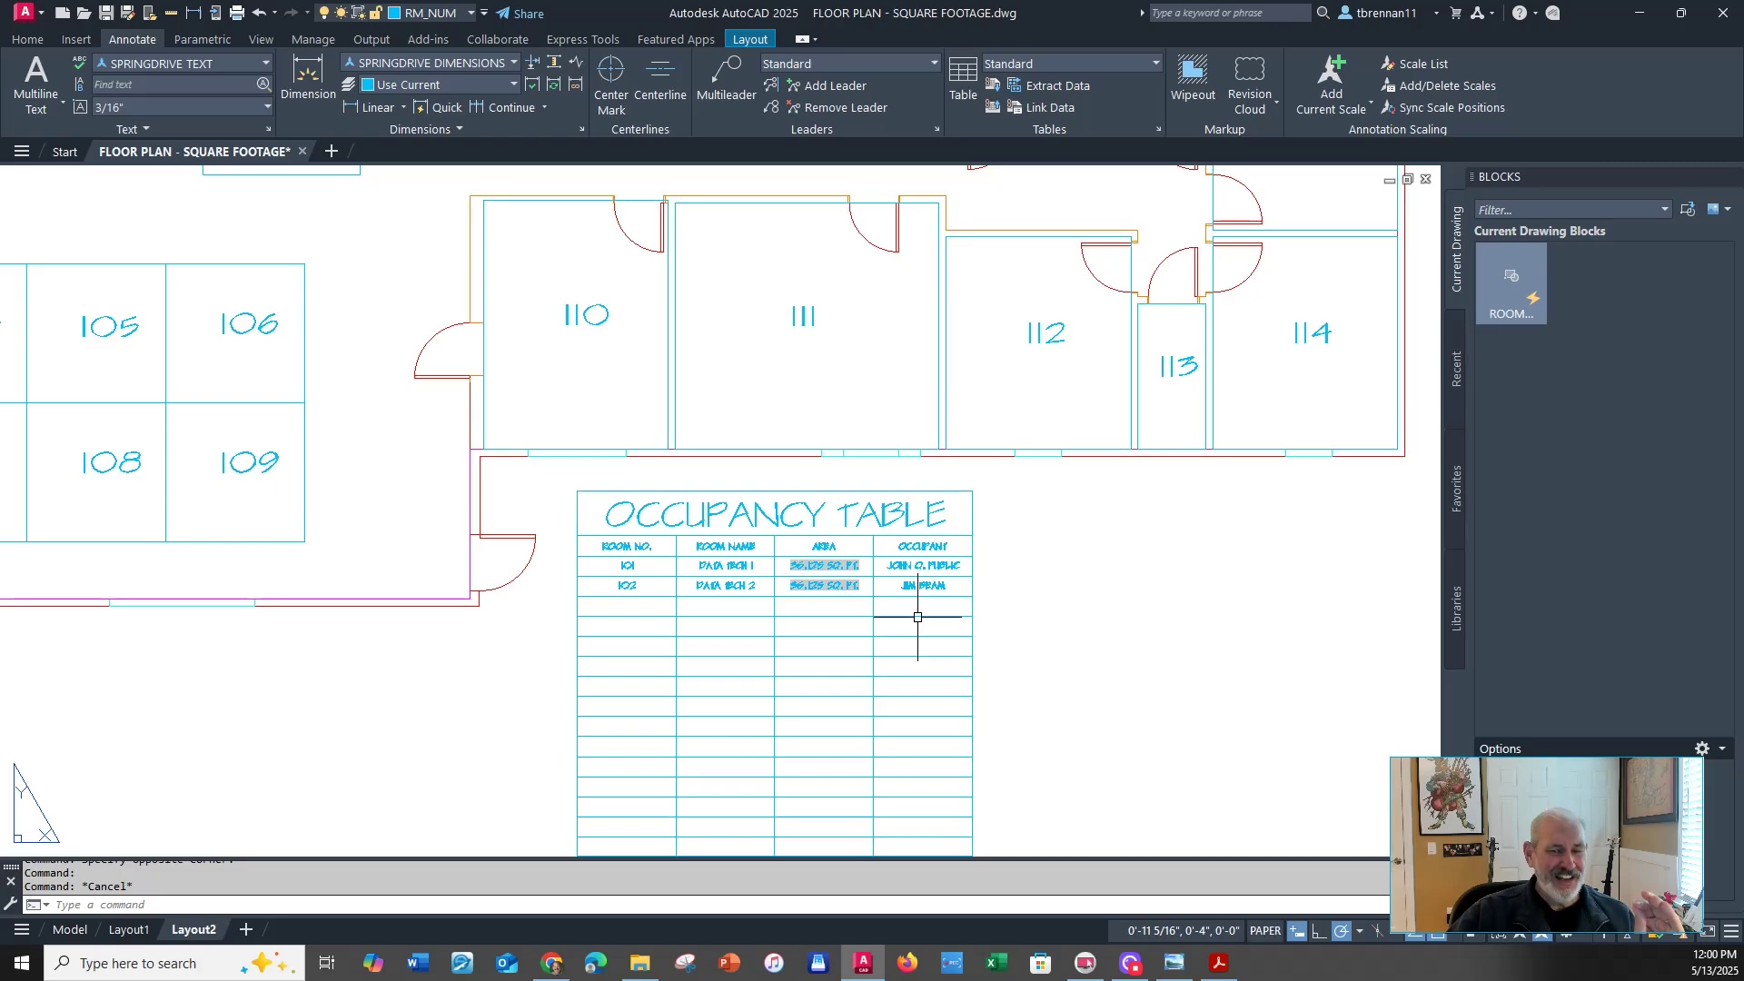
{"action": "left_click", "coordinate": [918, 617]}
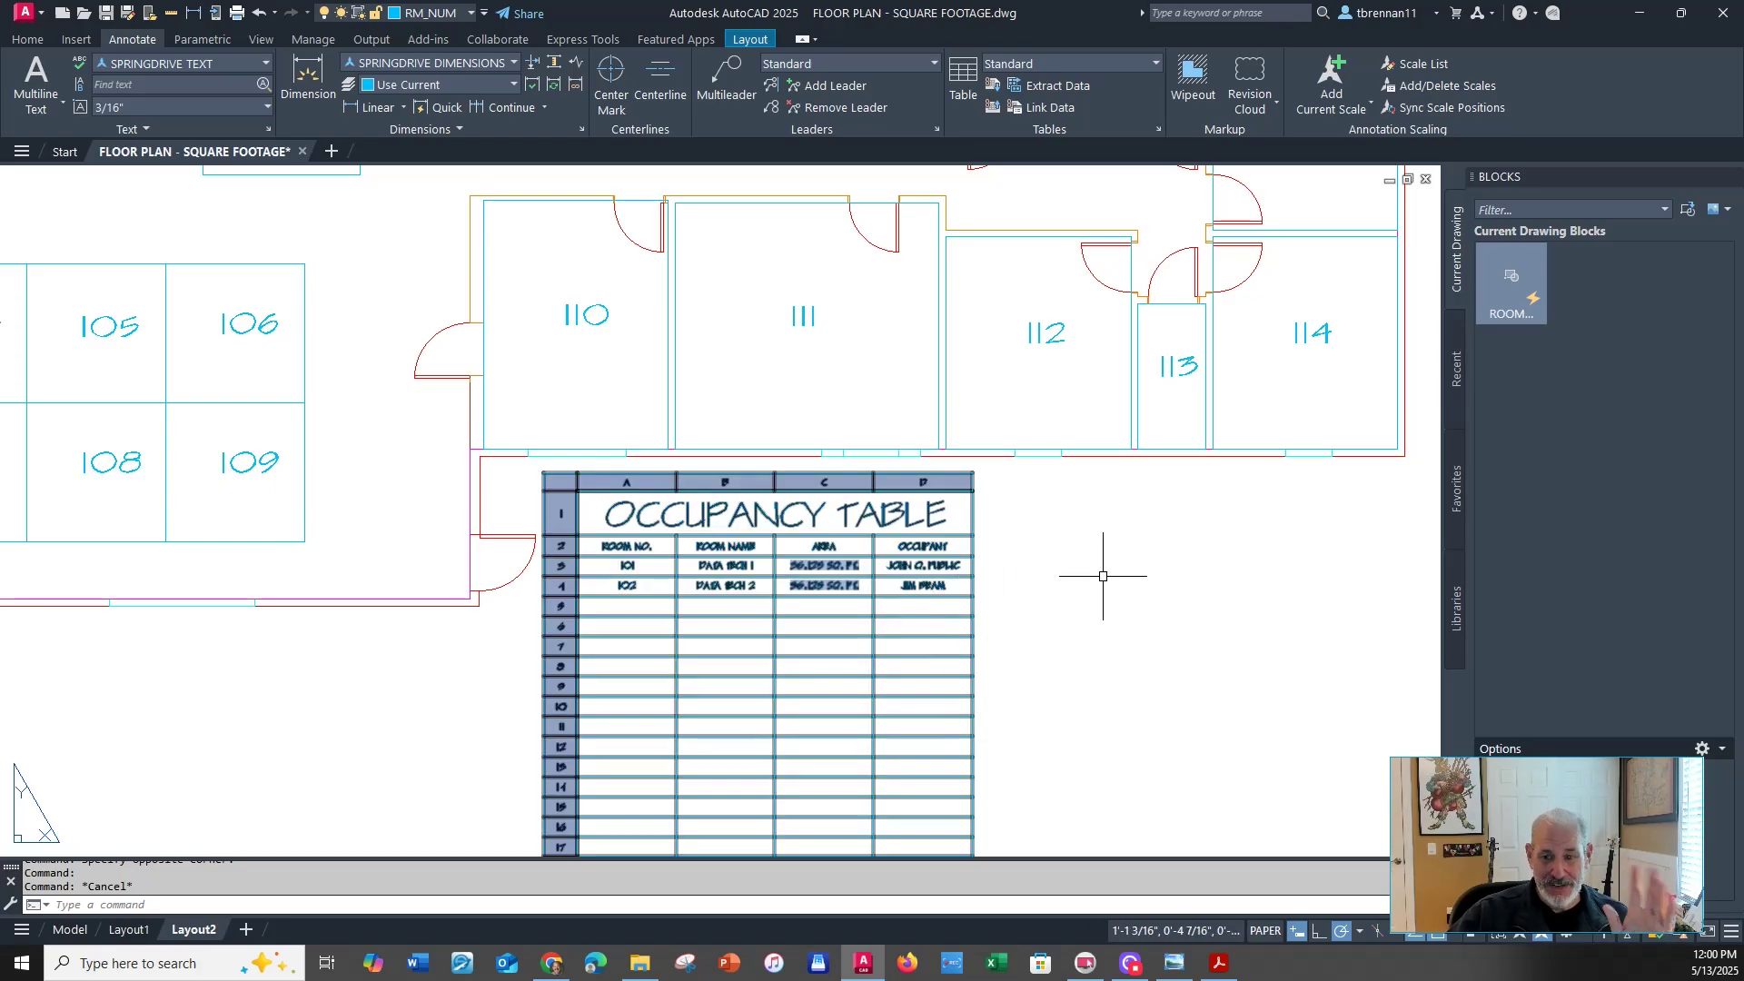
{"action": "key", "text": "Escape"}
{"action": "middle_click_drag", "start_coordinate": [1102, 576], "coordinate": [1148, 546]}
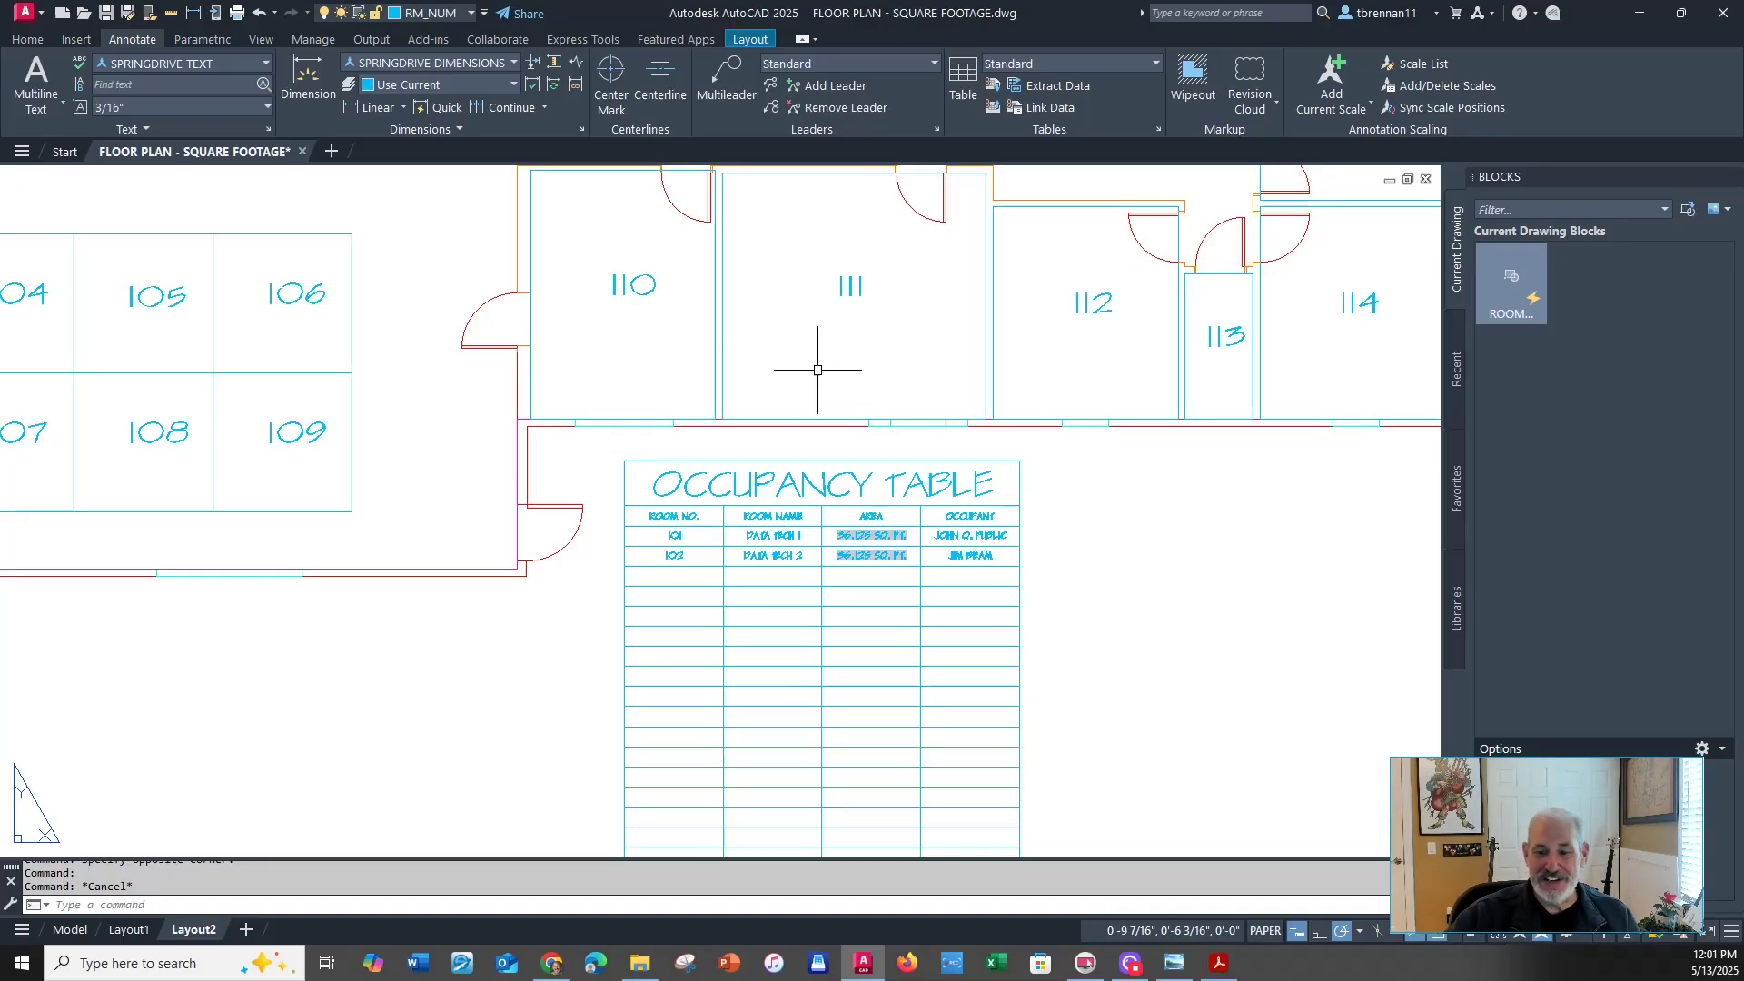
{"action": "left_click", "coordinate": [946, 829]}
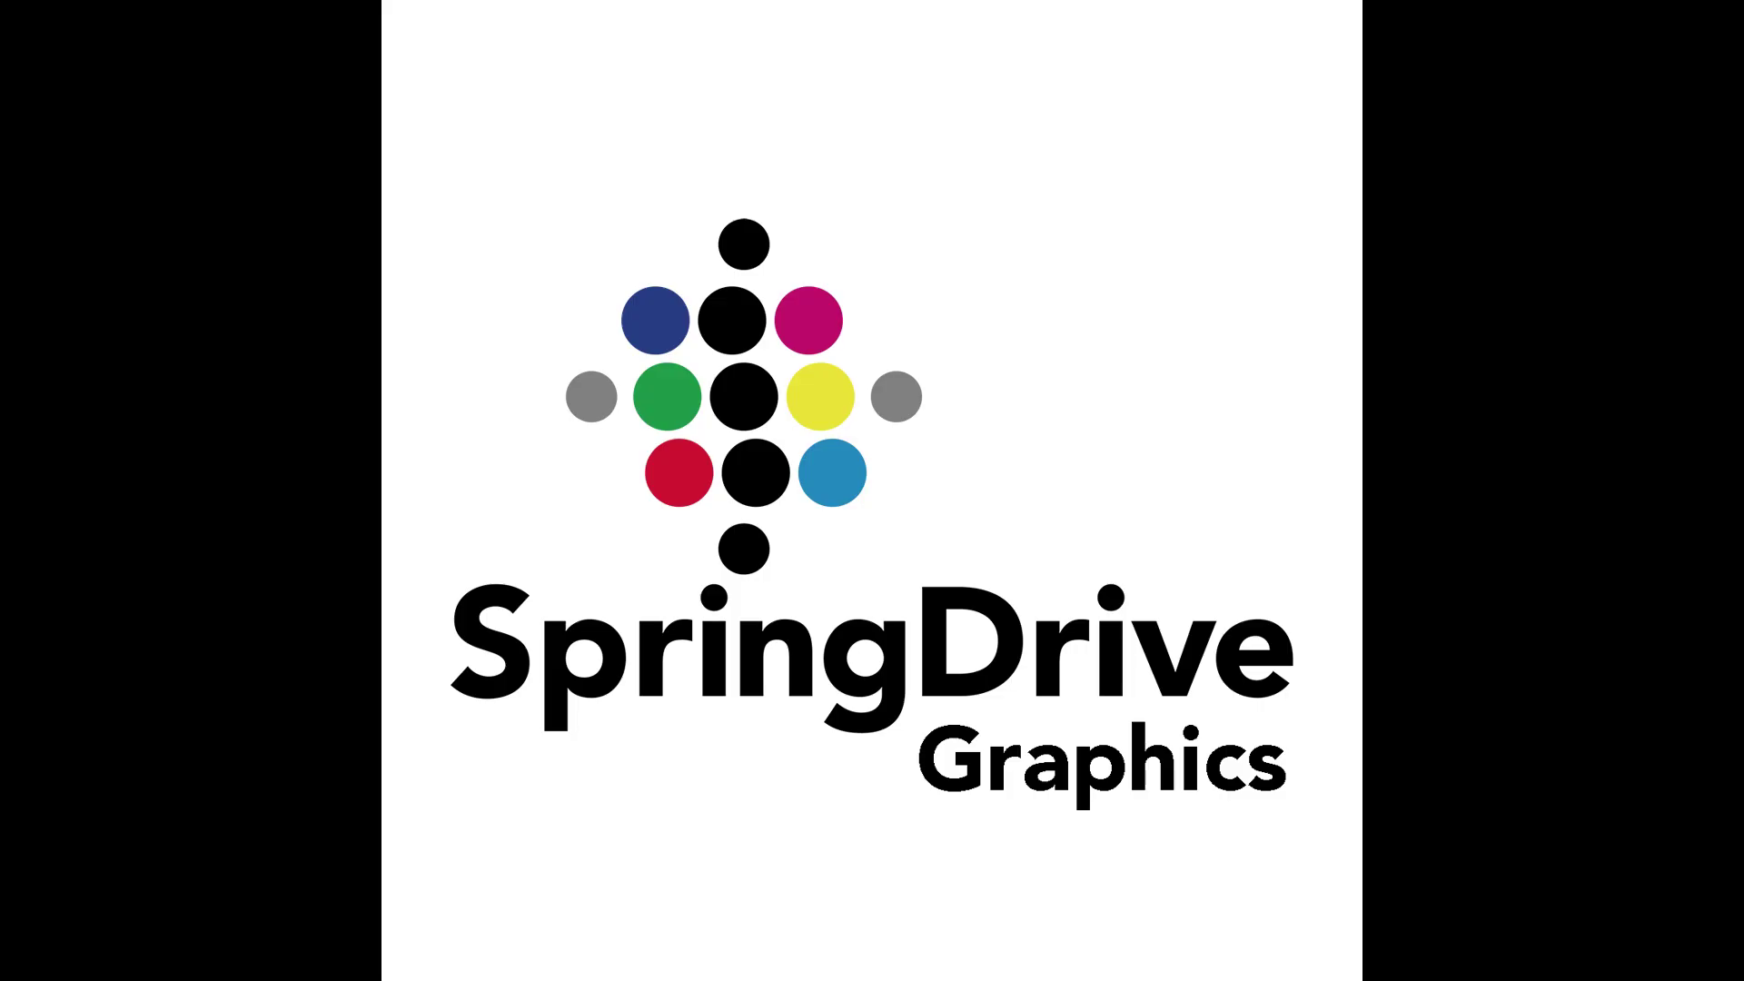